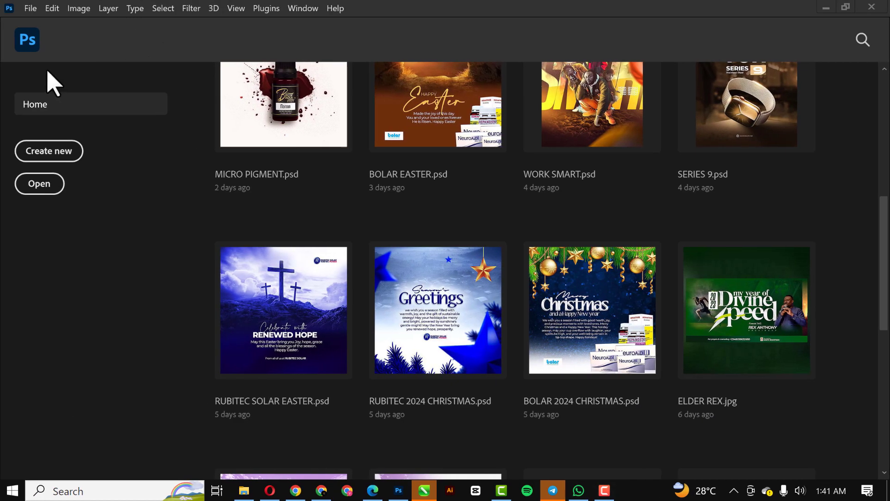
Create a 5 x 5 inch document named MUSIC COVER at 300 ppi, RGB Color, with a transparent background
{"action": "left_click", "coordinate": [24, 9]}
{"action": "left_click", "coordinate": [45, 21]}
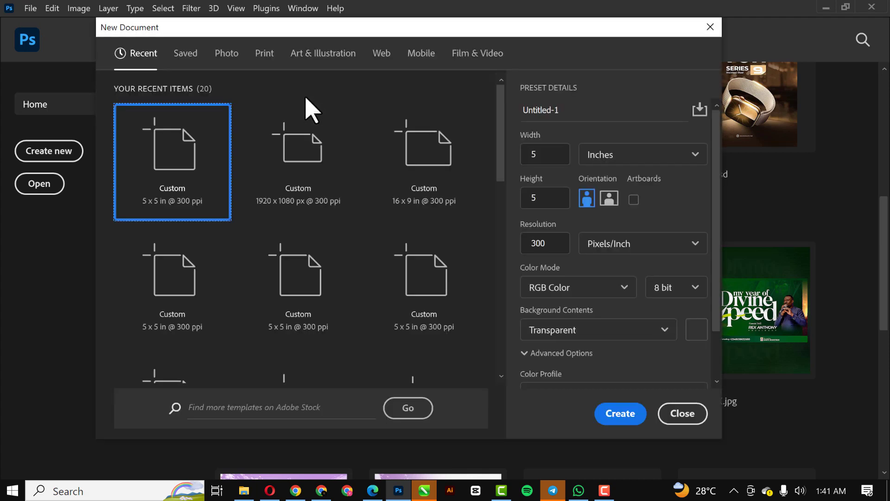
{"action": "left_click_drag", "start_coordinate": [564, 111], "coordinate": [498, 113]}
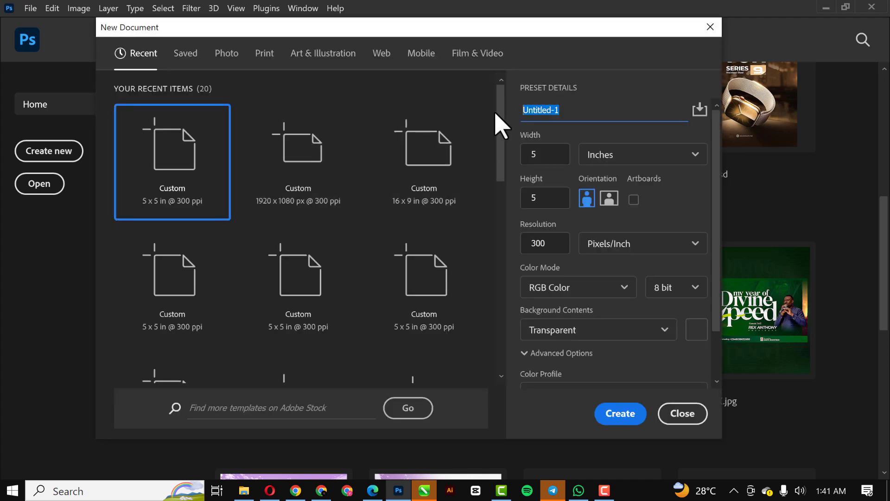
{"action": "left_click", "coordinate": [495, 113]}
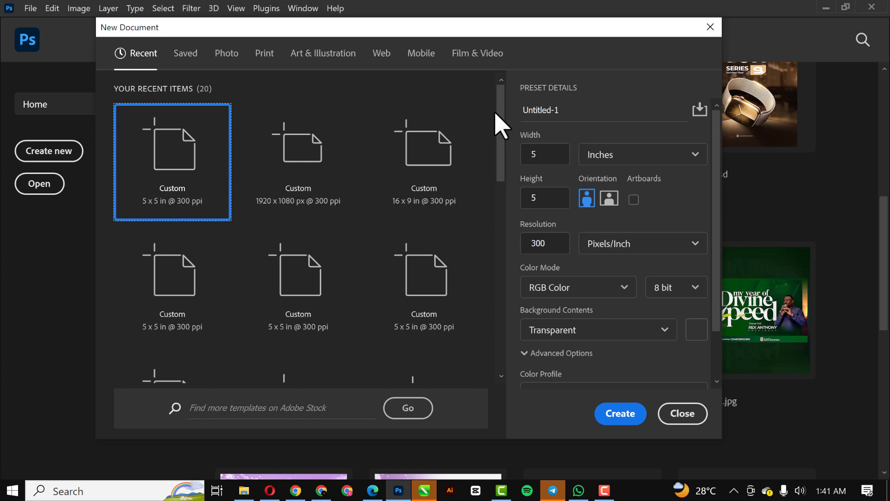
{"action": "left_click_drag", "start_coordinate": [577, 111], "coordinate": [526, 113]}
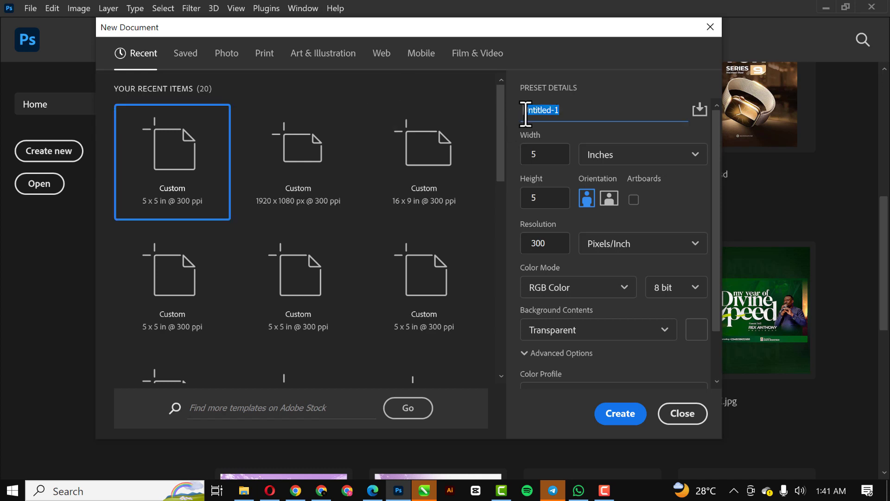
{"action": "key", "text": "BackSpace"}
{"action": "type", "text": "SIC COVER"}
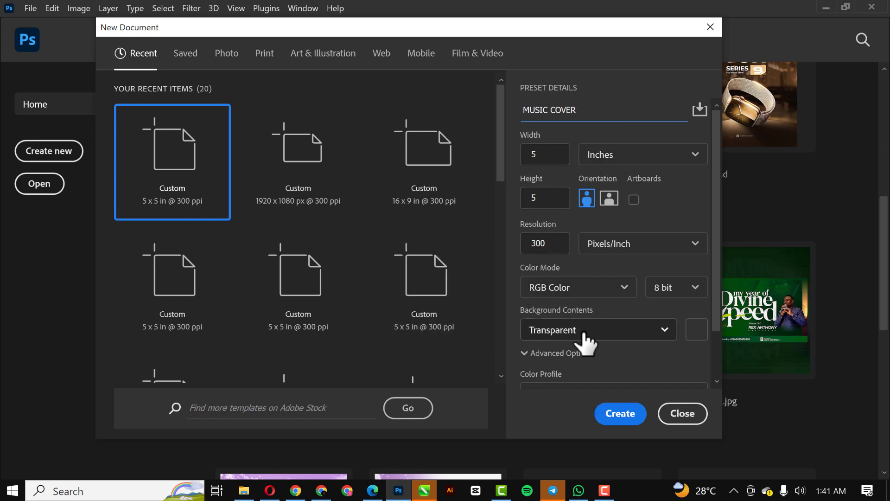
{"action": "left_click", "coordinate": [625, 417]}
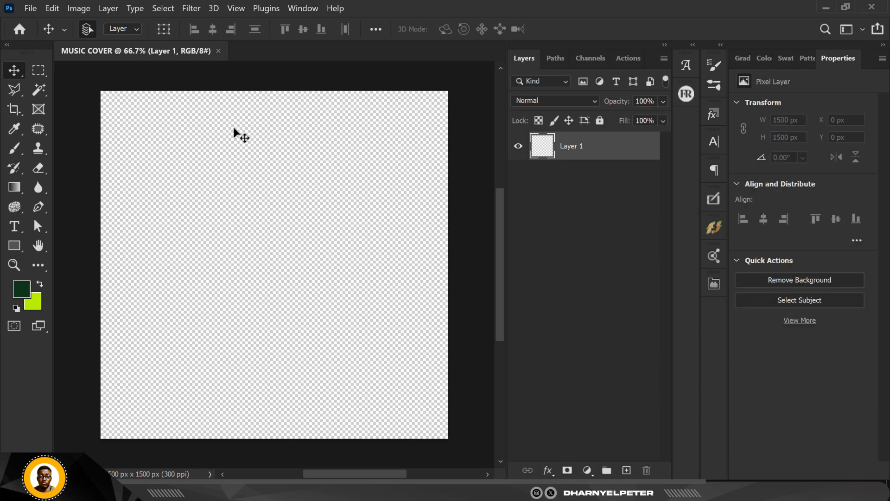
{"action": "key", "text": "ctrl+0"}
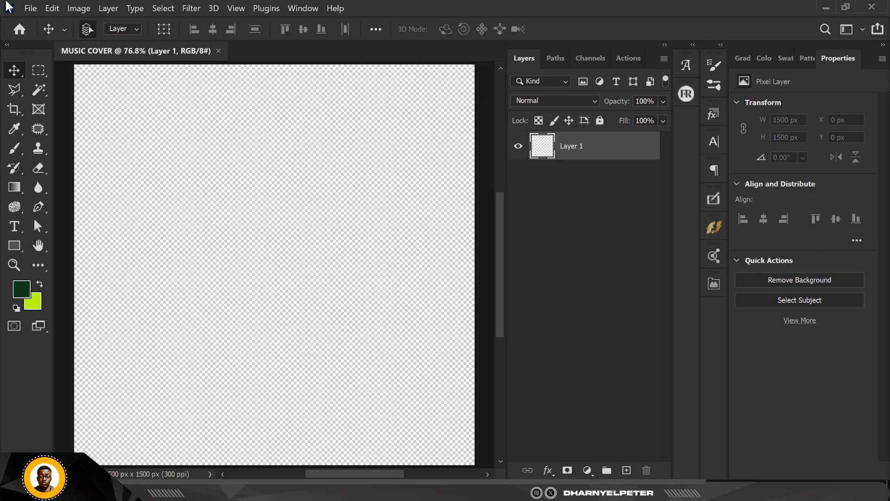
Check the hex codes of the foreground and background colours
{"action": "left_click", "coordinate": [19, 291]}
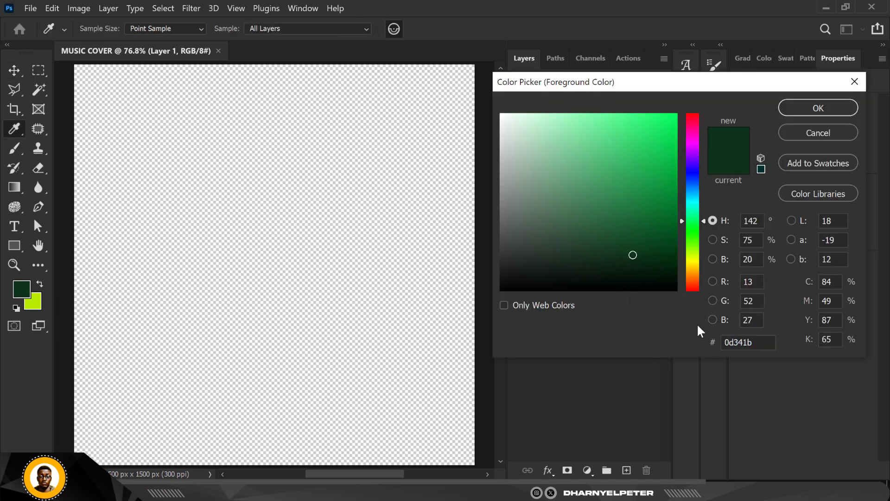
{"action": "left_click_drag", "start_coordinate": [765, 343], "coordinate": [704, 341]}
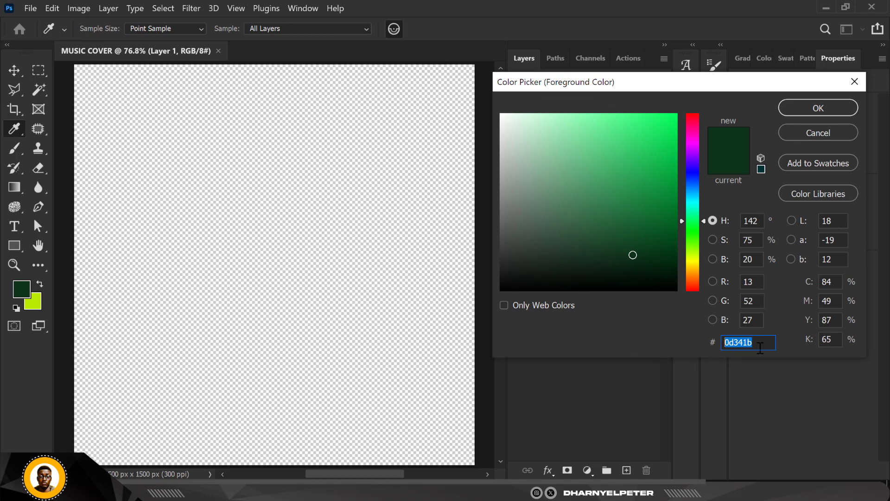
{"action": "left_click", "coordinate": [814, 112]}
{"action": "key", "text": "v"}
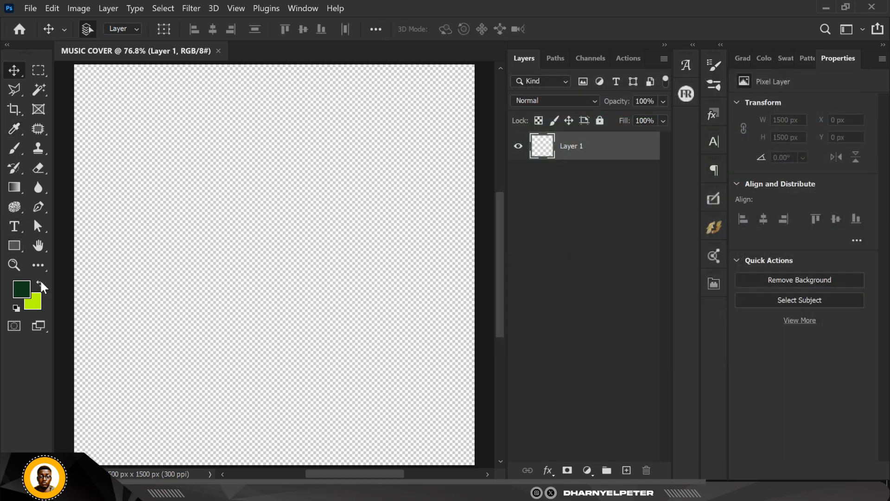
{"action": "left_click", "coordinate": [35, 300]}
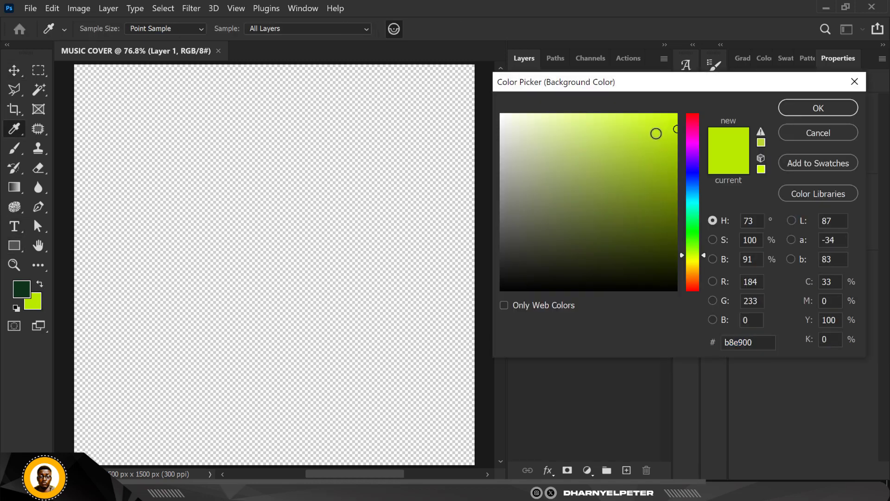
{"action": "left_click_drag", "start_coordinate": [762, 343], "coordinate": [690, 341]}
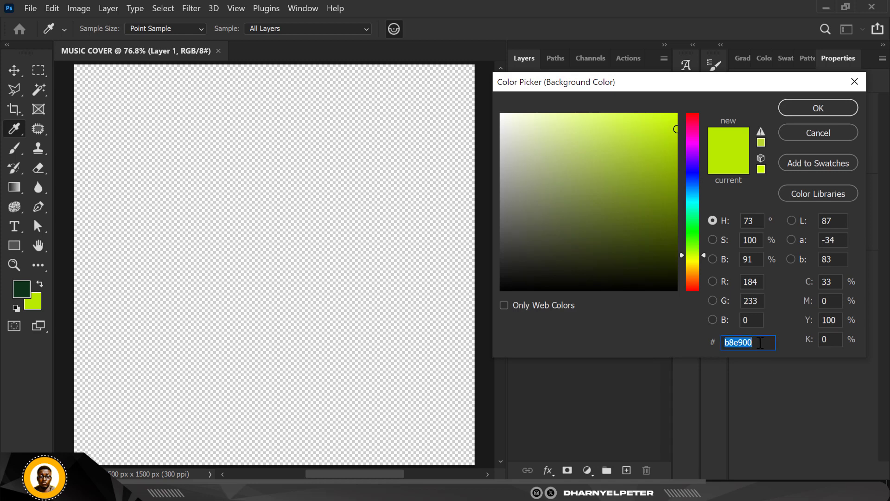
{"action": "left_click", "coordinate": [818, 134]}
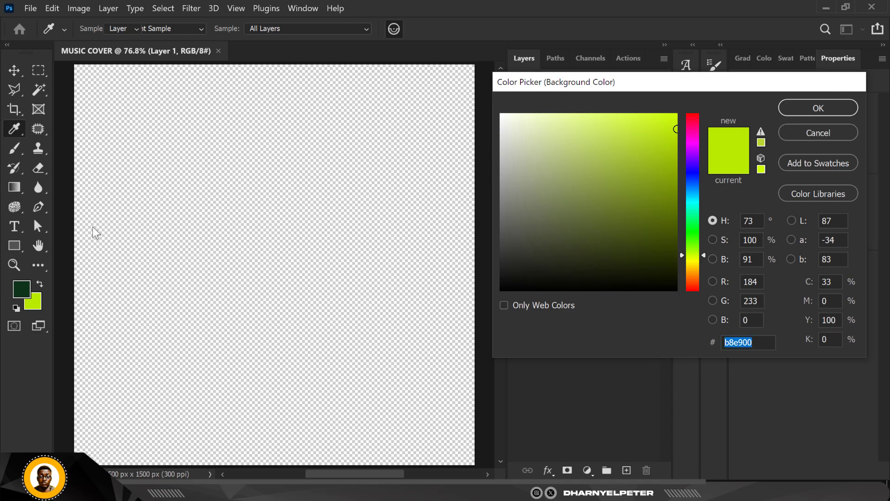
{"action": "key", "text": "v"}
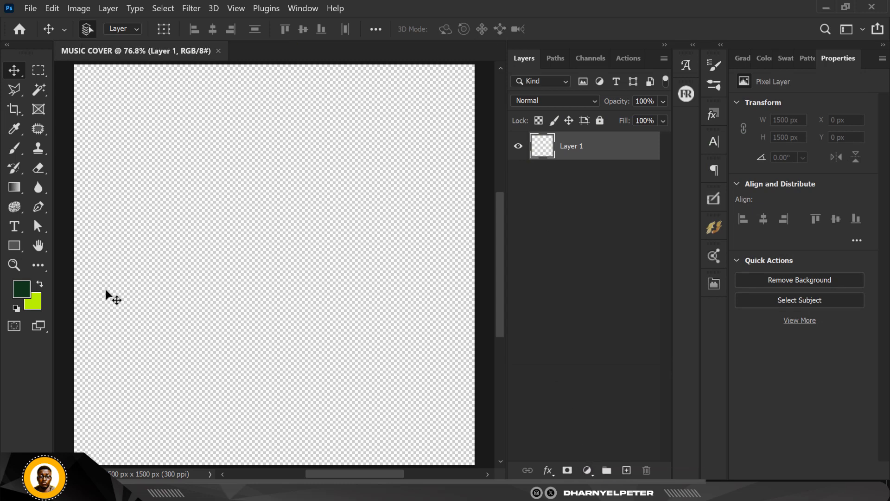
Swap the foreground and background colours and add a Solid Color fill layer in lime green b8e900
{"action": "left_click", "coordinate": [39, 285]}
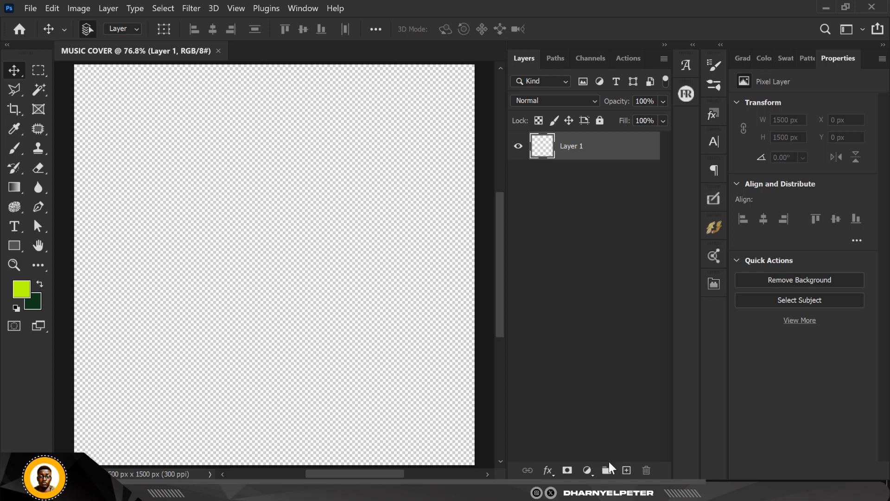
{"action": "left_click", "coordinate": [587, 469]}
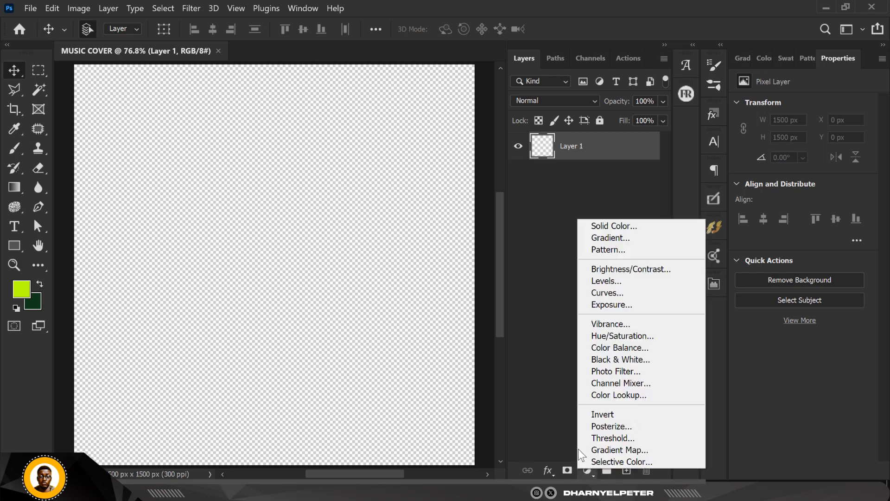
{"action": "left_click", "coordinate": [611, 229]}
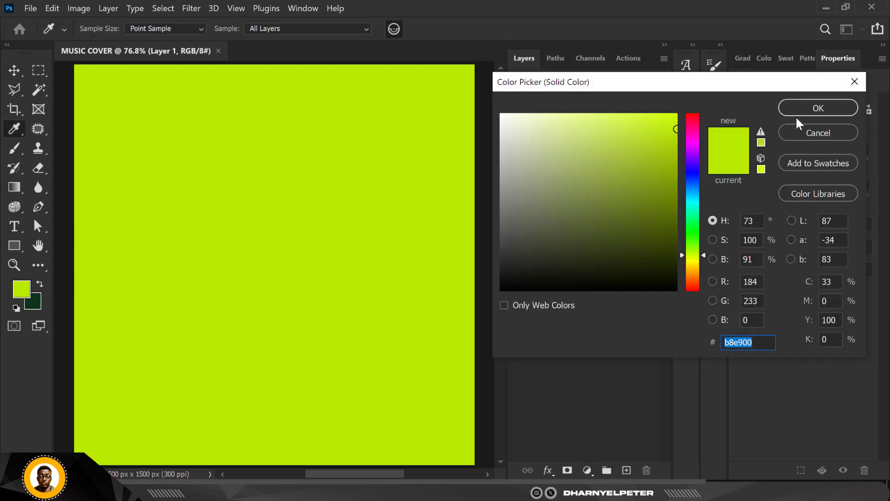
{"action": "left_click", "coordinate": [800, 102]}
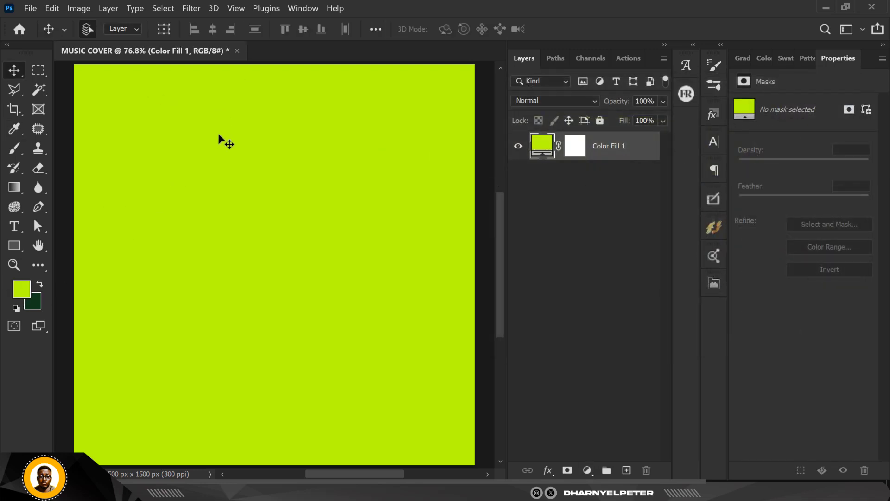
Place the image of the green-haired woman from the GREEN SUGAR FLYER folder on the canvas, scaled to 37.80%
{"action": "scroll", "coordinate": [227, 177], "scroll_direction": "down", "scroll_amount": 1}
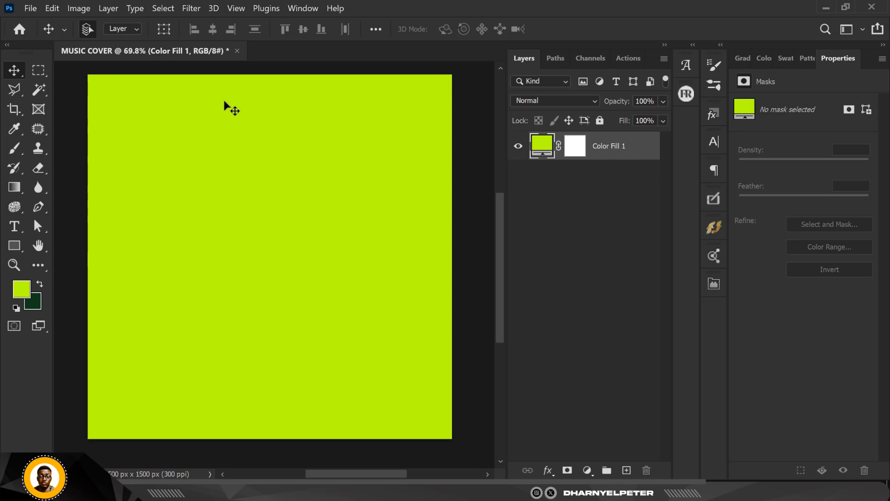
{"action": "left_click_drag", "start_coordinate": [237, 91], "coordinate": [250, 95]}
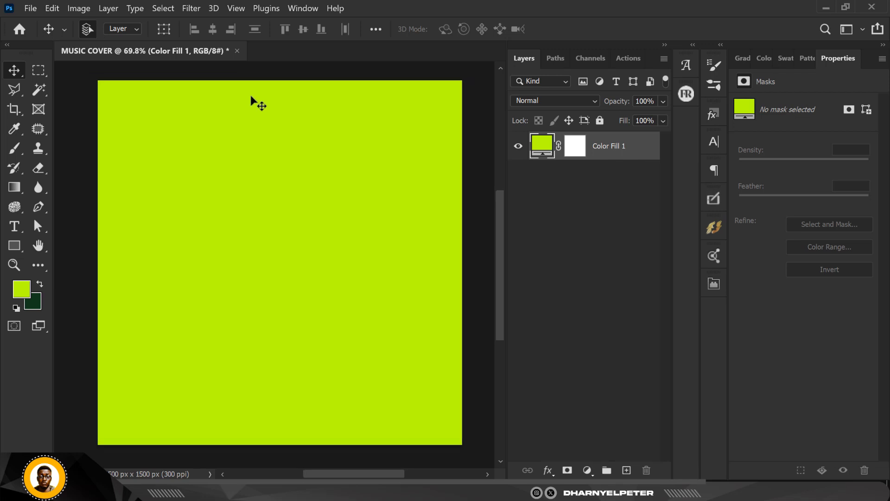
{"action": "left_click", "coordinate": [485, 125]}
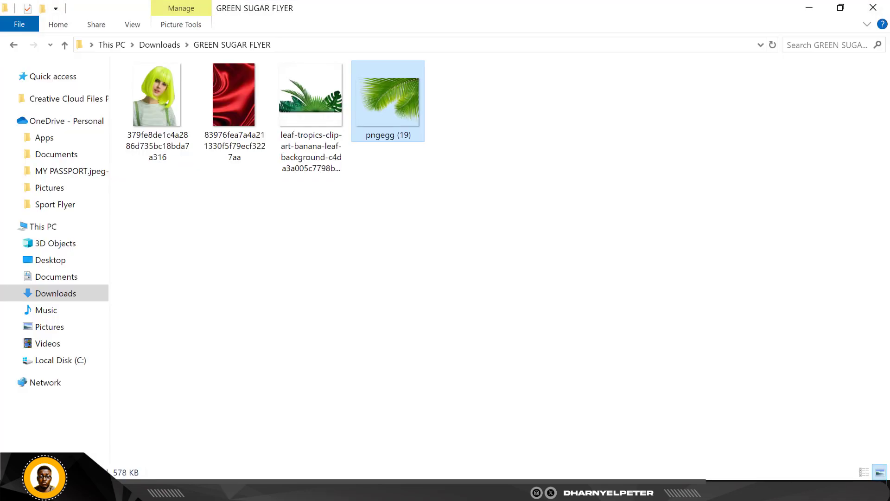
{"action": "left_click", "coordinate": [151, 77]}
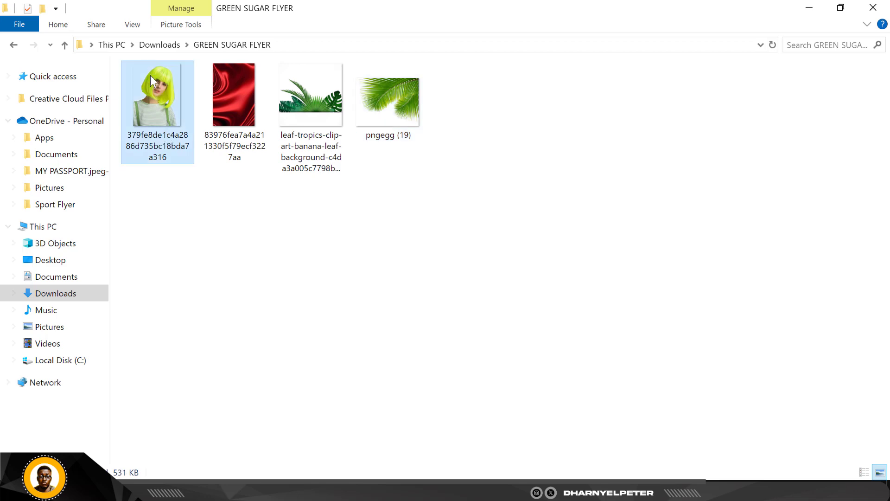
{"action": "left_click_drag", "start_coordinate": [155, 80], "coordinate": [319, 264]}
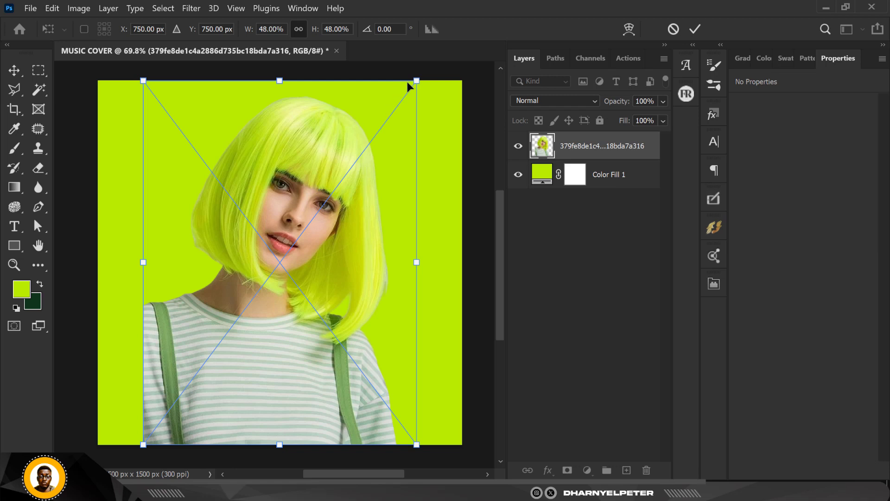
{"action": "left_click_drag", "start_coordinate": [417, 80], "coordinate": [399, 126]}
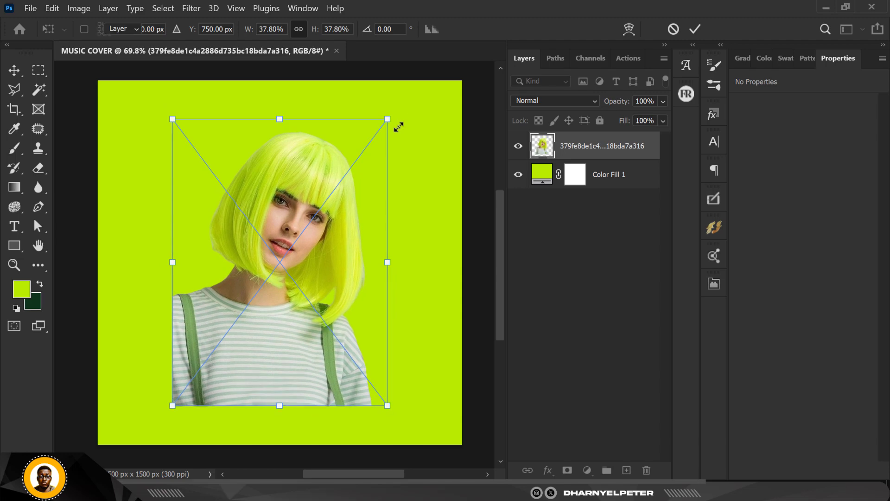
{"action": "key", "text": "Return"}
Load the outline of the woman's image layer as a selection
{"action": "scroll", "coordinate": [324, 133], "scroll_direction": "up", "scroll_amount": 3}
{"action": "scroll", "coordinate": [267, 113], "scroll_direction": "up", "scroll_amount": 10}
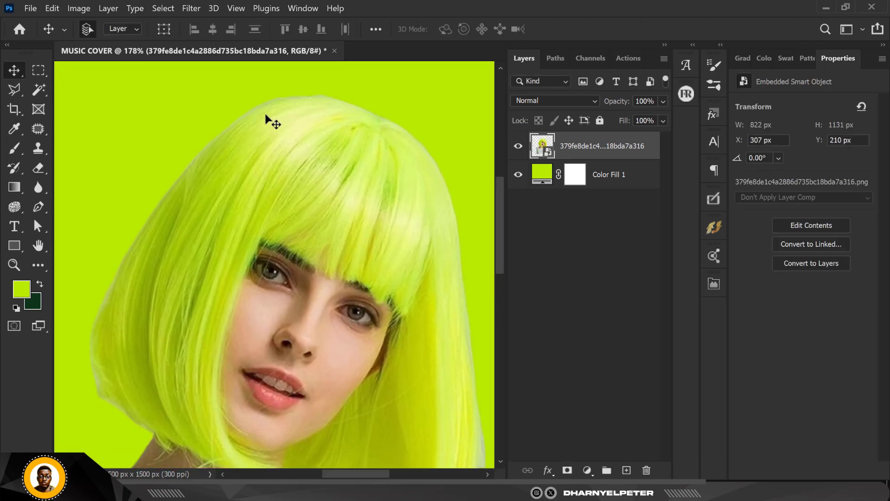
{"action": "scroll", "coordinate": [267, 106], "scroll_direction": "down", "scroll_amount": 8}
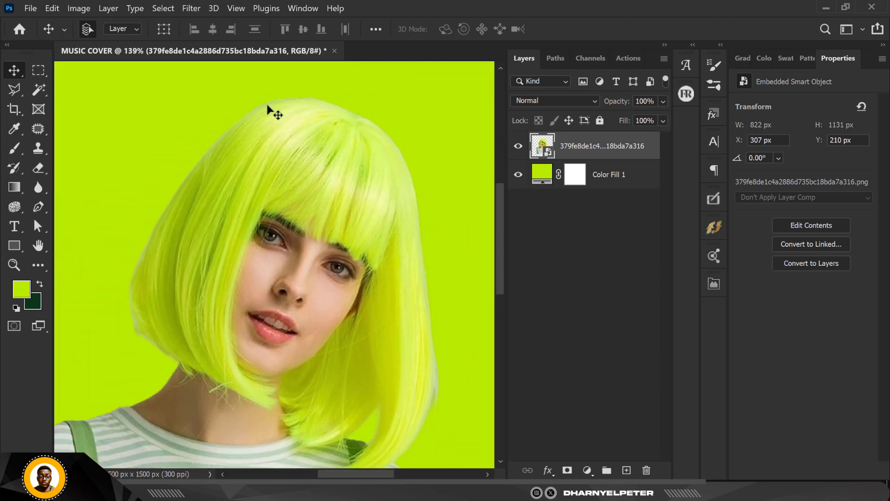
{"action": "scroll", "coordinate": [268, 111], "scroll_direction": "down", "scroll_amount": 3}
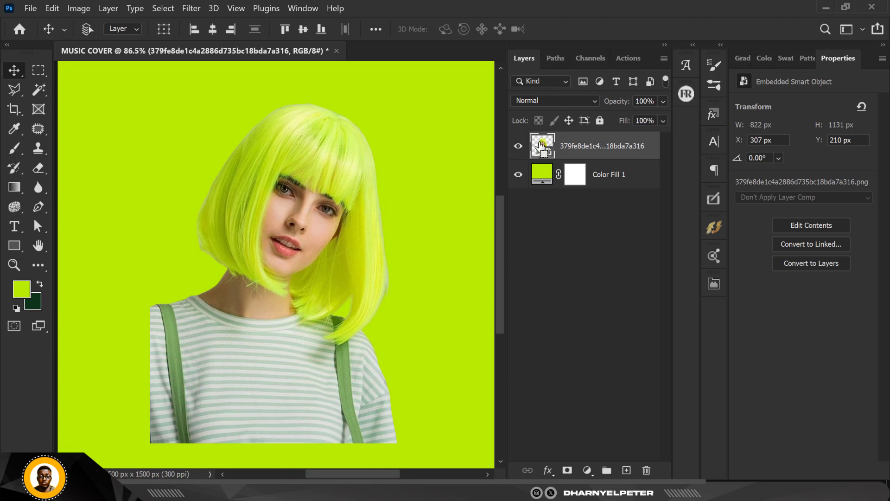
{"action": "left_click", "coordinate": [541, 145], "text": "ctrl"}
{"action": "scroll", "coordinate": [252, 307], "scroll_direction": "down", "scroll_amount": 1}
{"action": "scroll", "coordinate": [268, 150], "scroll_direction": "up", "scroll_amount": 1}
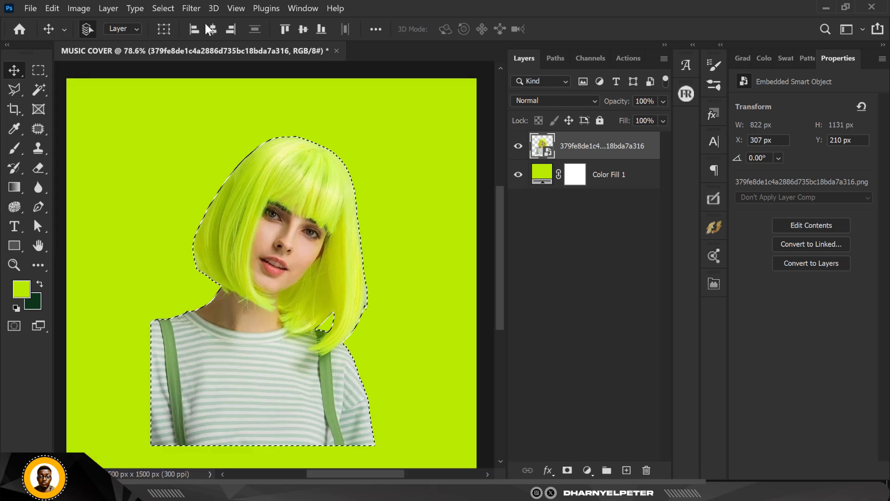
In Refine Edge for the selection, enable Smart Radius and set radius 4.6 px, smooth 33 and shift edge -68%
{"action": "left_click", "coordinate": [169, 5]}
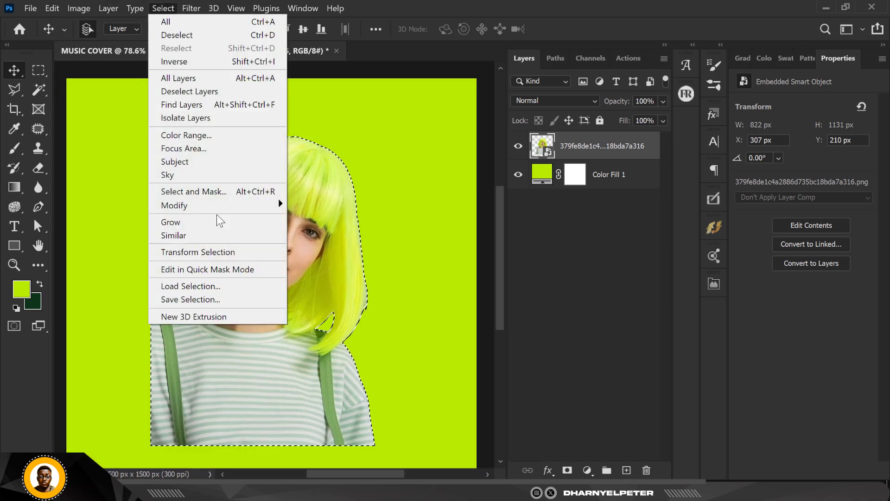
{"action": "left_click", "coordinate": [211, 194], "text": "shift"}
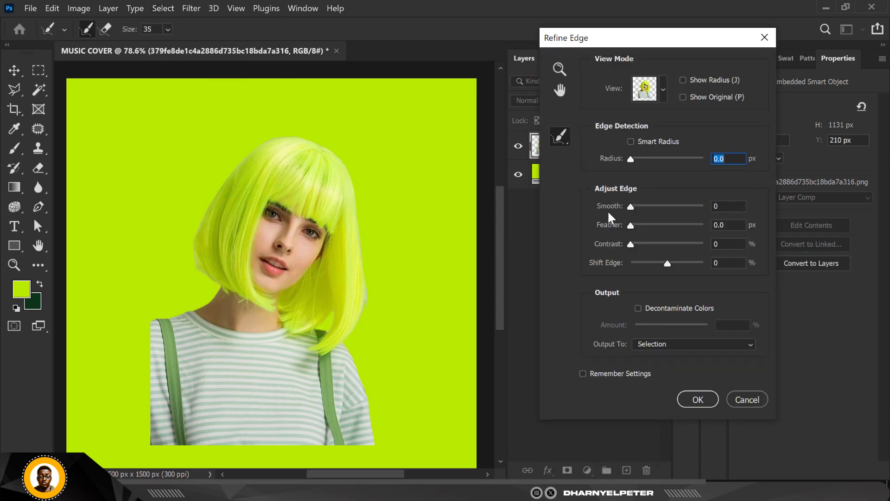
{"action": "left_click_drag", "start_coordinate": [630, 208], "coordinate": [655, 209]}
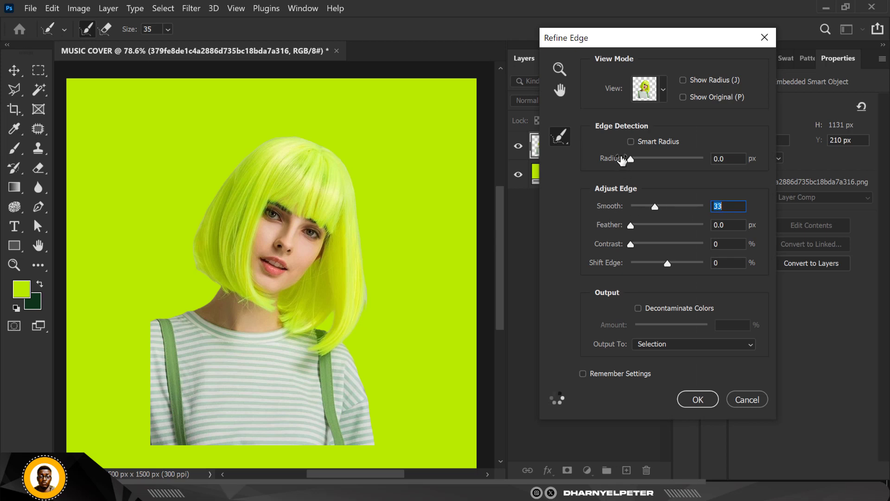
{"action": "left_click", "coordinate": [631, 141]}
{"action": "left_click_drag", "start_coordinate": [630, 158], "coordinate": [649, 158]}
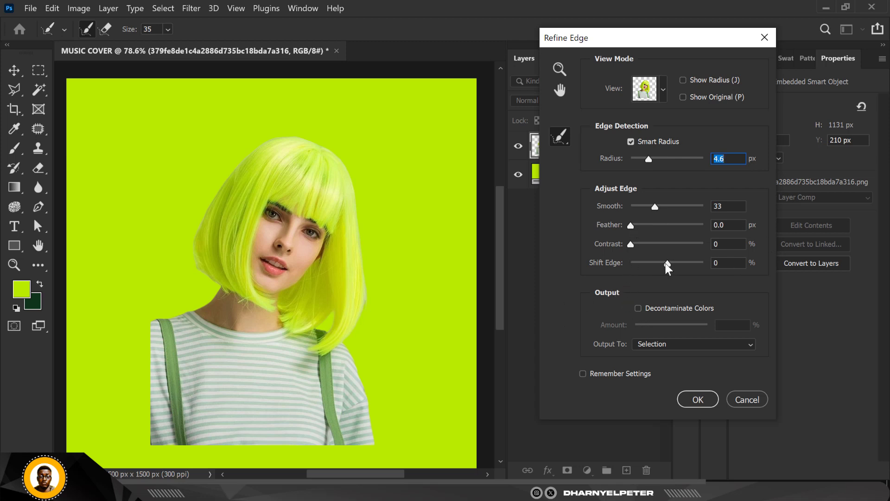
{"action": "left_click_drag", "start_coordinate": [666, 264], "coordinate": [645, 263]}
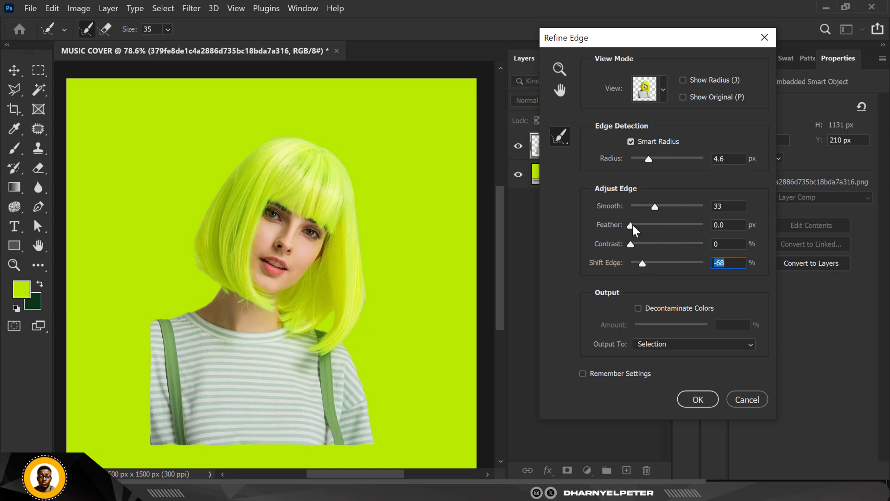
Set the edge refinement to feather 0.9 px, radius 7.7 px, smooth 17 and shift edge -49%, and apply it to the selection
{"action": "left_click_drag", "start_coordinate": [632, 224], "coordinate": [635, 224]}
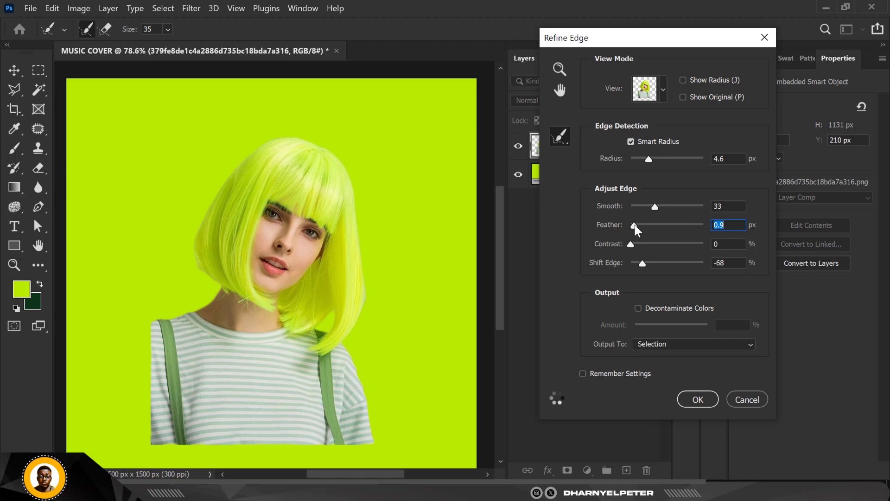
{"action": "left_click_drag", "start_coordinate": [641, 265], "coordinate": [636, 263]}
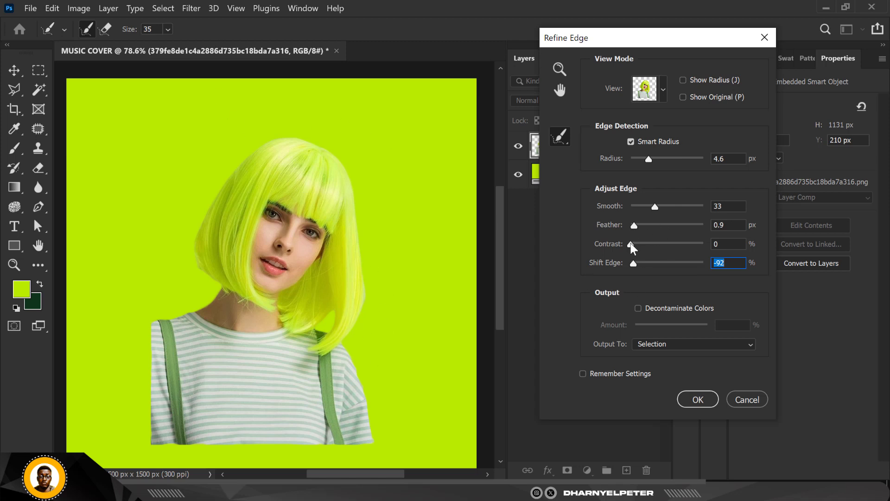
{"action": "left_click_drag", "start_coordinate": [650, 157], "coordinate": [655, 157]}
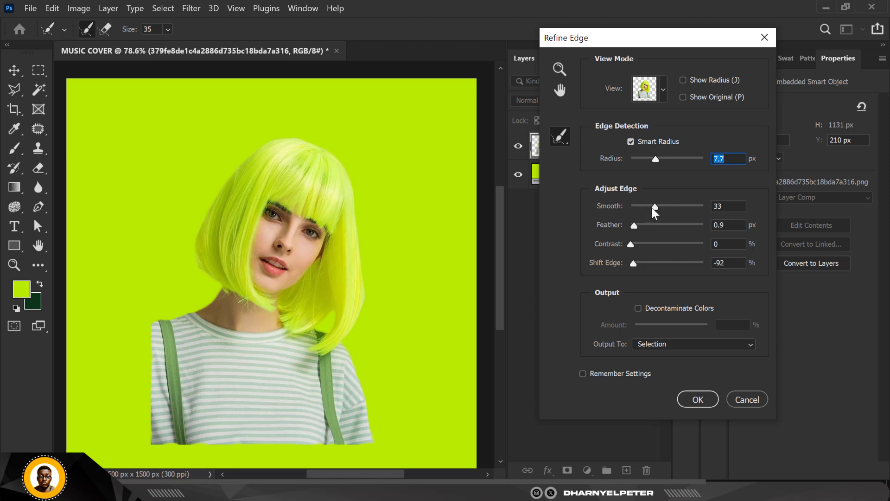
{"action": "left_click_drag", "start_coordinate": [652, 206], "coordinate": [647, 206]}
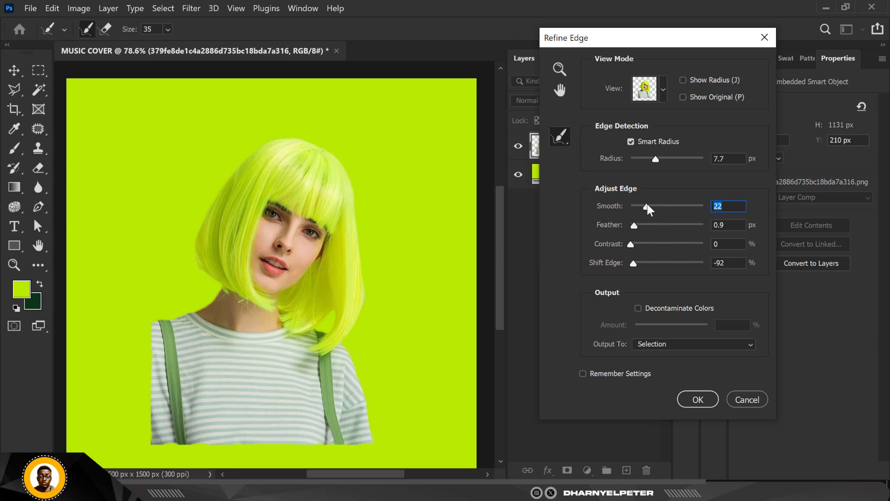
{"action": "left_click_drag", "start_coordinate": [648, 206], "coordinate": [643, 207]}
{"action": "left_click_drag", "start_coordinate": [633, 264], "coordinate": [650, 264]}
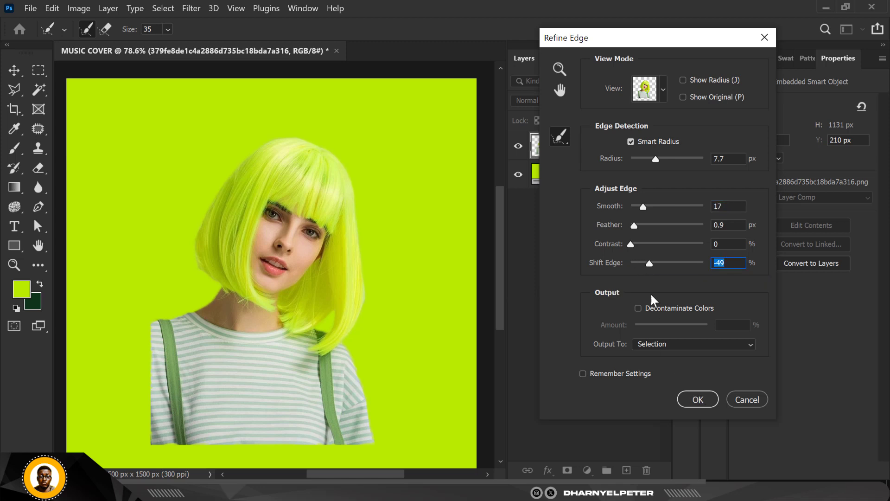
{"action": "left_click", "coordinate": [696, 399]}
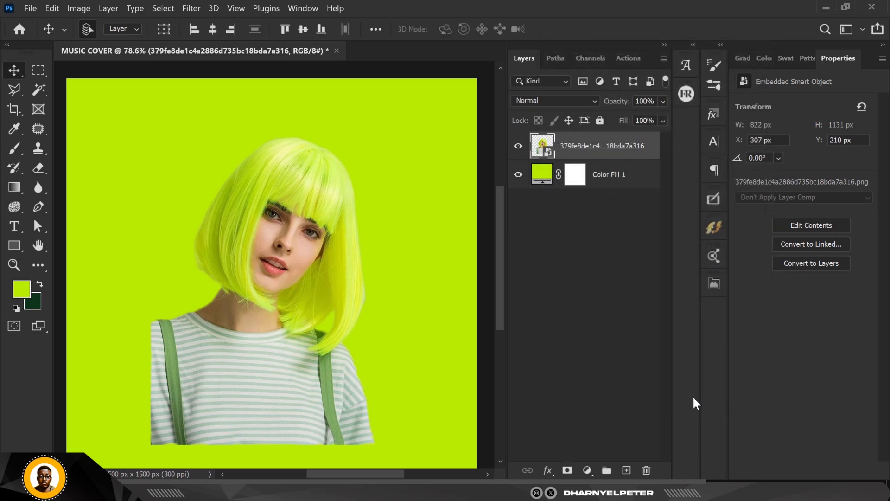
{"action": "scroll", "coordinate": [310, 165], "scroll_direction": "up", "scroll_amount": 8}
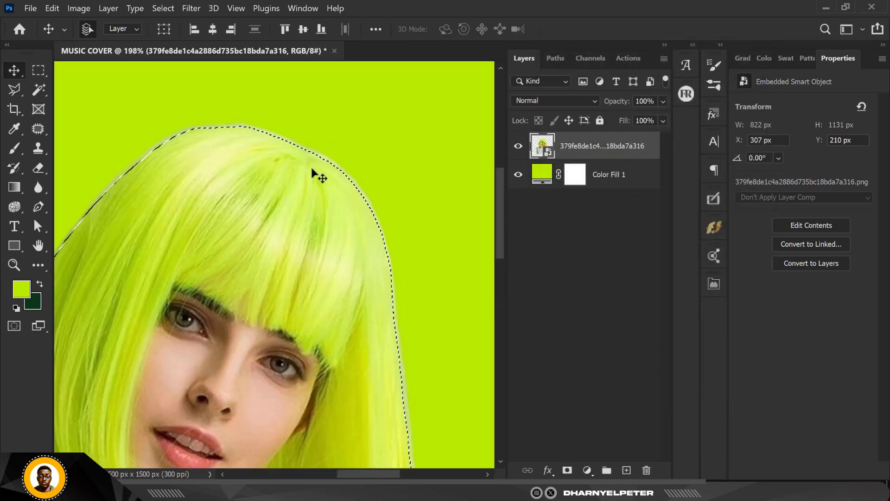
{"action": "scroll", "coordinate": [336, 157], "scroll_direction": "down", "scroll_amount": 10}
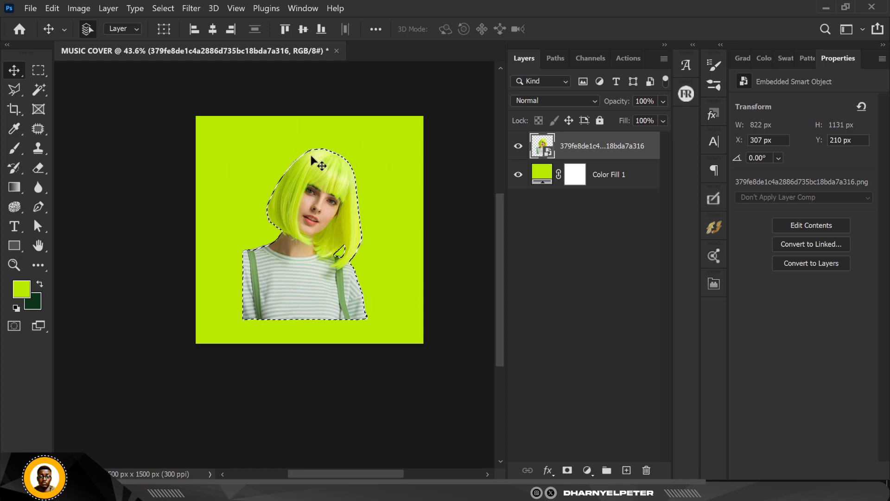
{"action": "scroll", "coordinate": [311, 155], "scroll_direction": "up", "scroll_amount": 3}
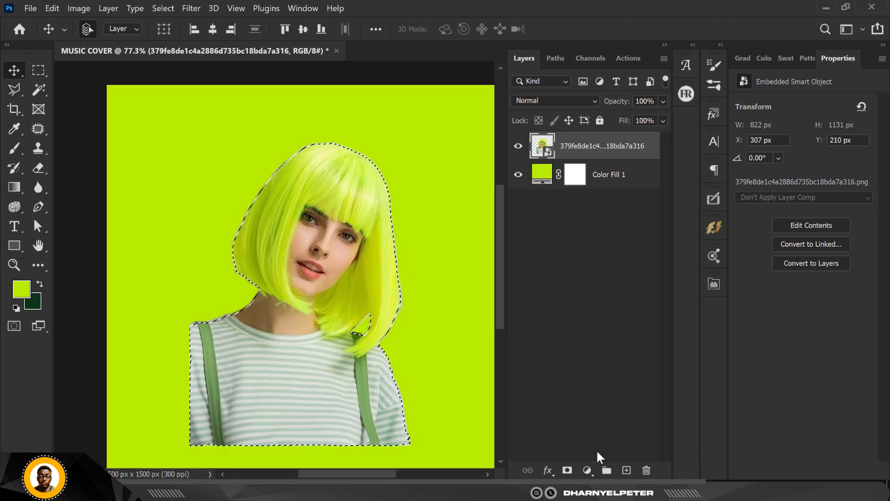
Mask the woman's image layer with the refined selection
{"action": "left_click", "coordinate": [567, 470]}
{"action": "scroll", "coordinate": [371, 163], "scroll_direction": "up", "scroll_amount": 3}
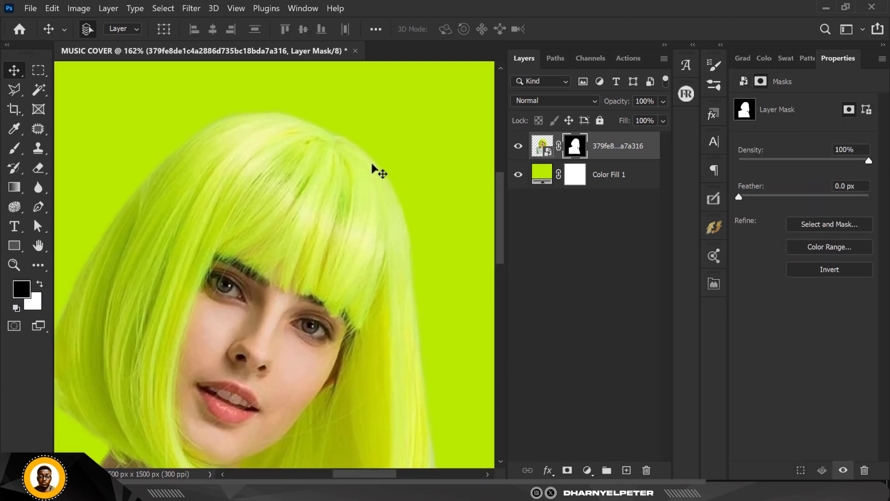
{"action": "scroll", "coordinate": [371, 162], "scroll_direction": "down", "scroll_amount": 3}
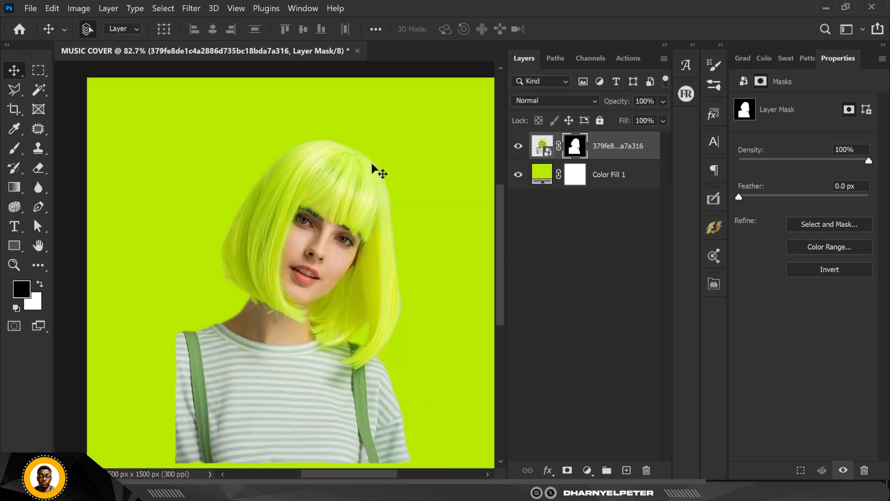
Examine the masked hair edges around the woman's head for leftover background fringing
{"action": "scroll", "coordinate": [371, 163], "scroll_direction": "up", "scroll_amount": 3}
{"action": "scroll", "coordinate": [371, 163], "scroll_direction": "down", "scroll_amount": 2}
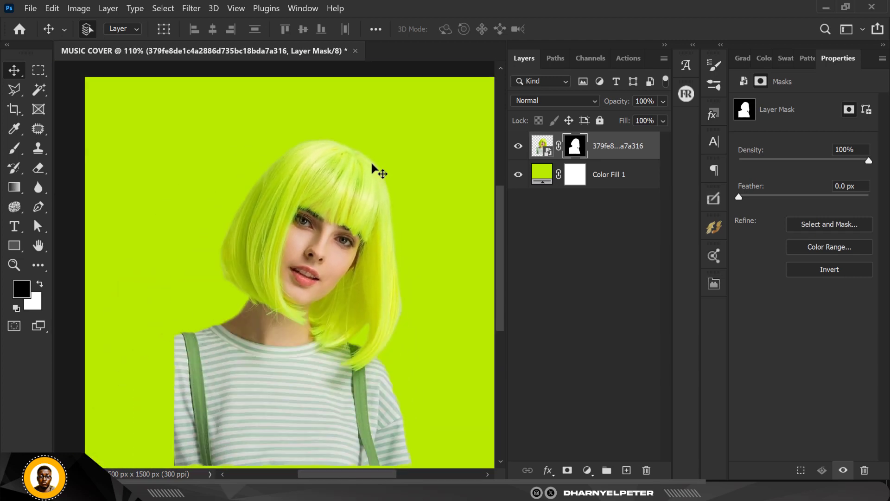
{"action": "scroll", "coordinate": [371, 163], "scroll_direction": "down", "scroll_amount": 1}
{"action": "scroll", "coordinate": [408, 285], "scroll_direction": "up", "scroll_amount": 3}
{"action": "scroll", "coordinate": [404, 283], "scroll_direction": "down", "scroll_amount": 1}
{"action": "scroll", "coordinate": [347, 204], "scroll_direction": "down", "scroll_amount": 3}
{"action": "scroll", "coordinate": [346, 204], "scroll_direction": "up", "scroll_amount": 2}
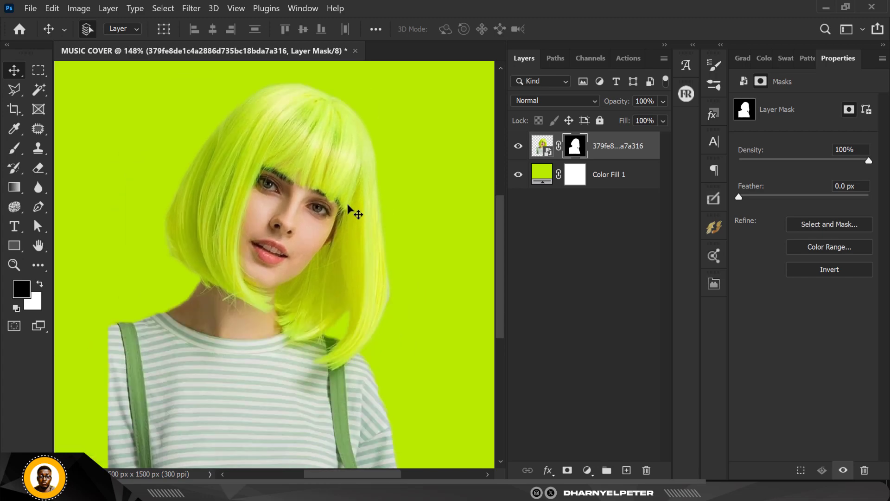
{"action": "scroll", "coordinate": [347, 204], "scroll_direction": "down", "scroll_amount": 3}
{"action": "scroll", "coordinate": [347, 204], "scroll_direction": "up", "scroll_amount": 3}
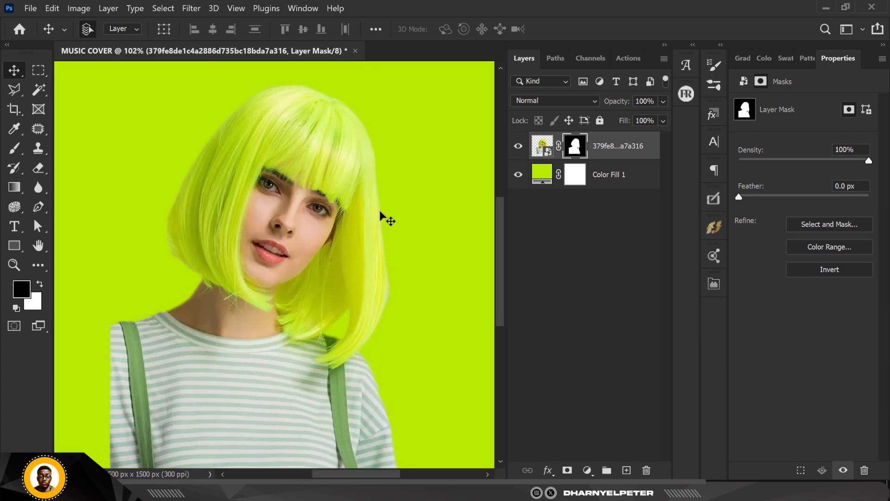
{"action": "scroll", "coordinate": [396, 262], "scroll_direction": "up", "scroll_amount": 1}
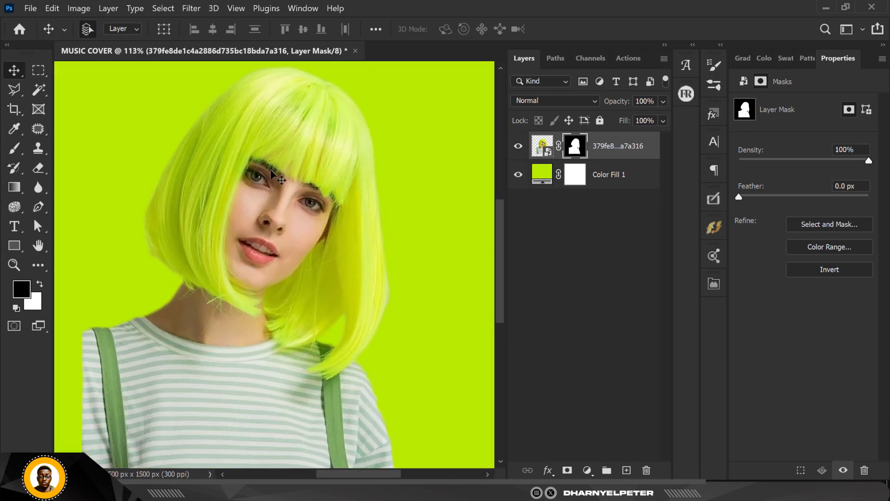
{"action": "scroll", "coordinate": [385, 293], "scroll_direction": "up", "scroll_amount": 4}
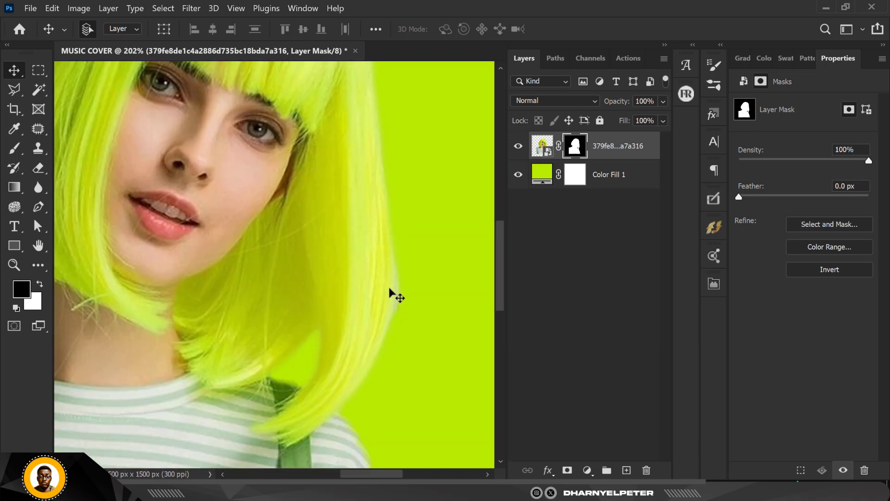
{"action": "scroll", "coordinate": [388, 288], "scroll_direction": "down", "scroll_amount": 2}
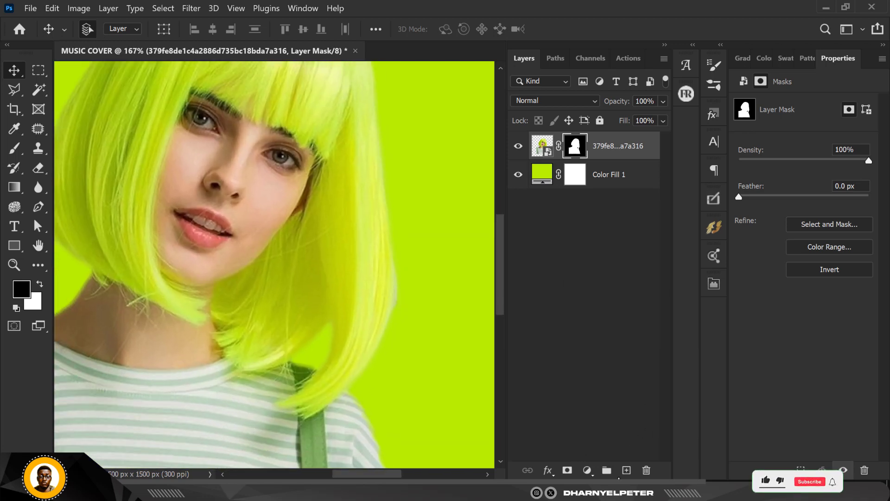
Add a solid color fill layer in b8e900 above the woman and clip it to her layer
{"action": "left_click", "coordinate": [587, 470]}
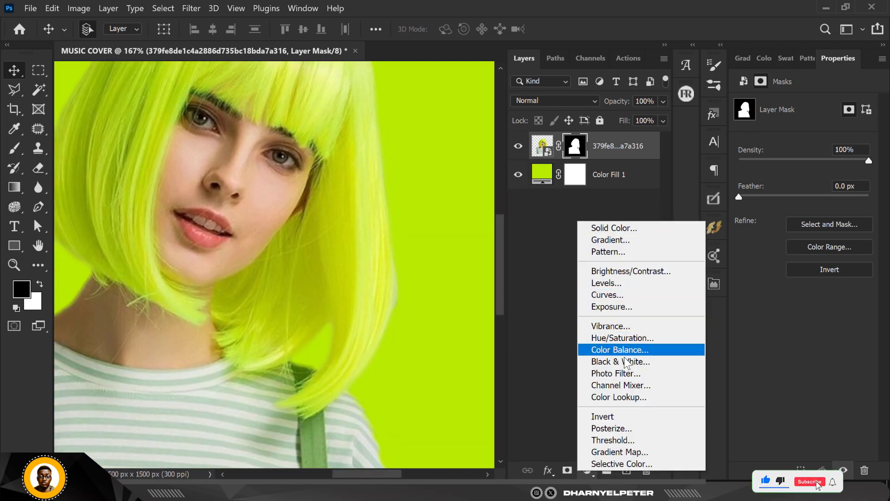
{"action": "left_click", "coordinate": [627, 227]}
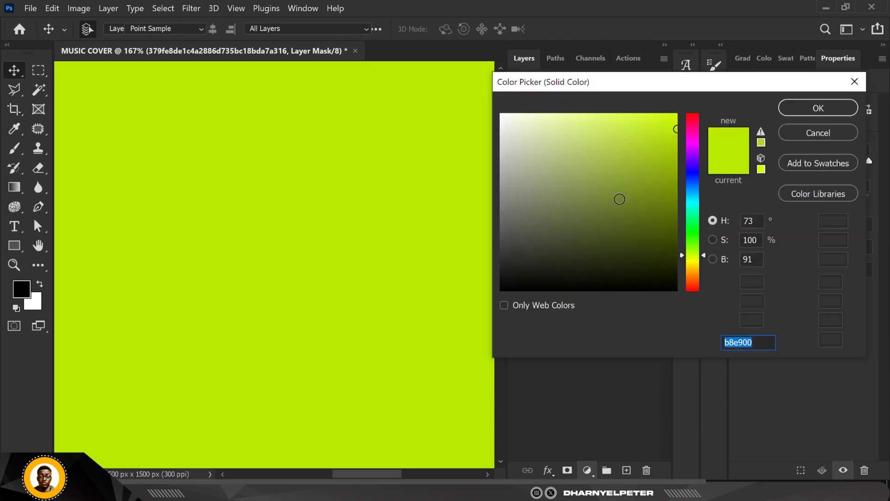
{"action": "left_click", "coordinate": [805, 106]}
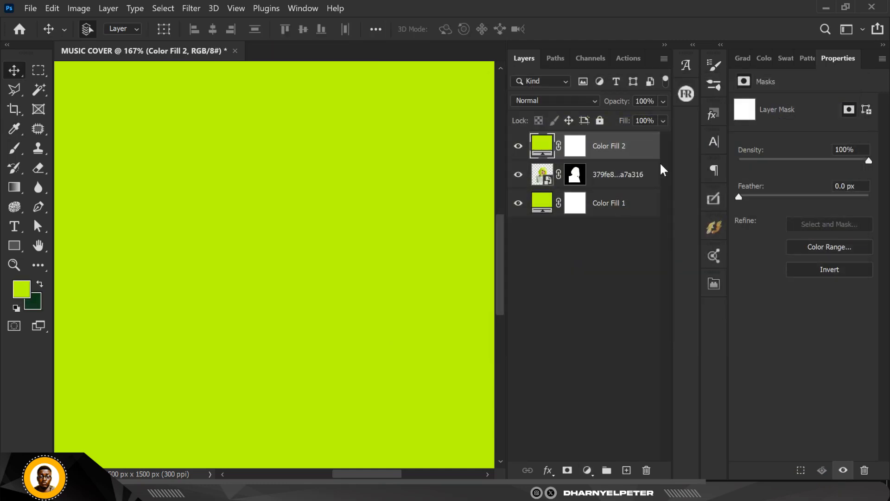
{"action": "right_click", "coordinate": [632, 154]}
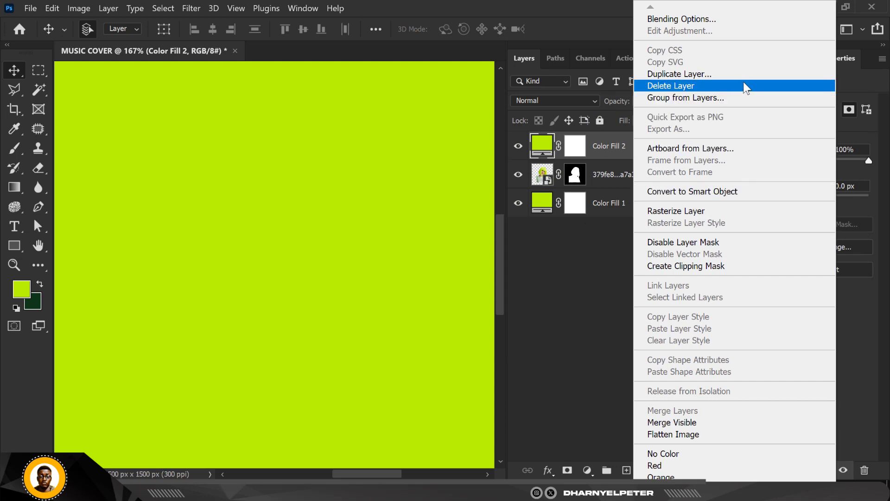
{"action": "left_click", "coordinate": [698, 264]}
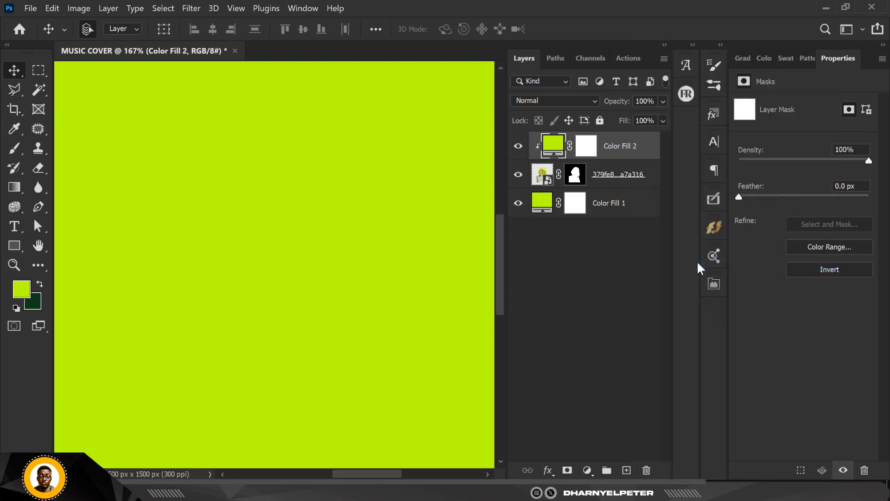
Set the clipped fill layer's blend mode to Soft Light and invert its mask to black
{"action": "left_click", "coordinate": [554, 101]}
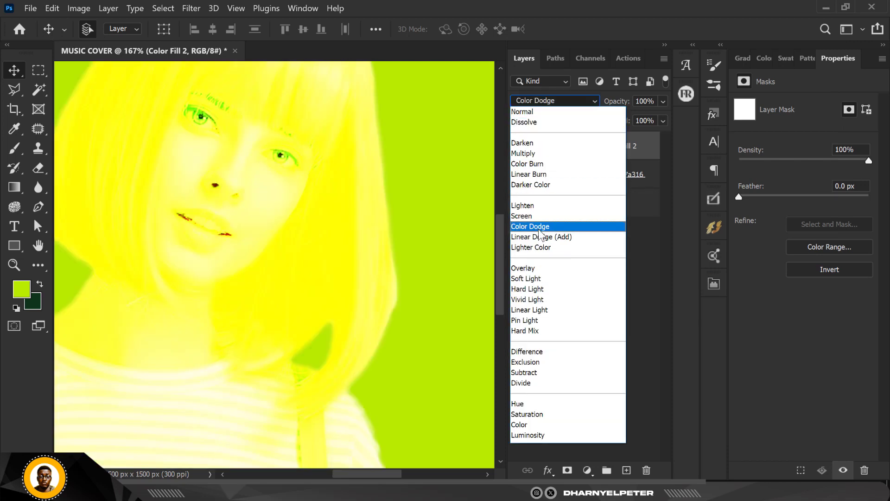
{"action": "left_click", "coordinate": [536, 279]}
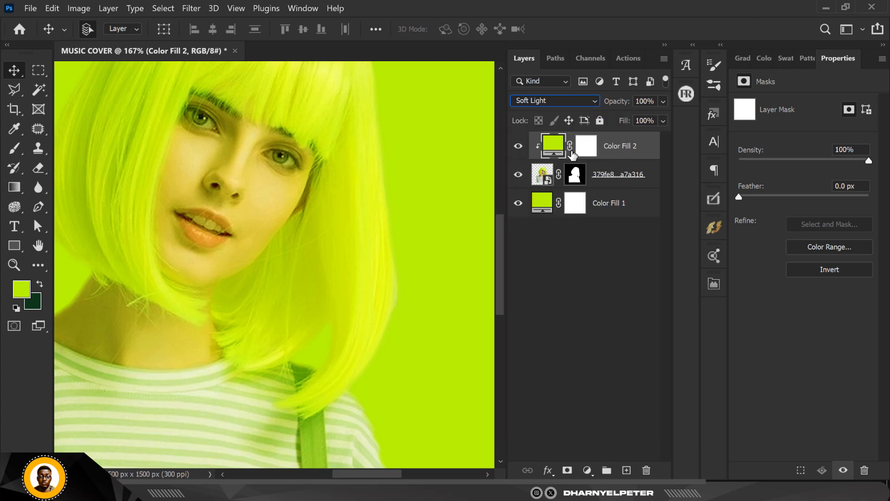
{"action": "left_click", "coordinate": [585, 147]}
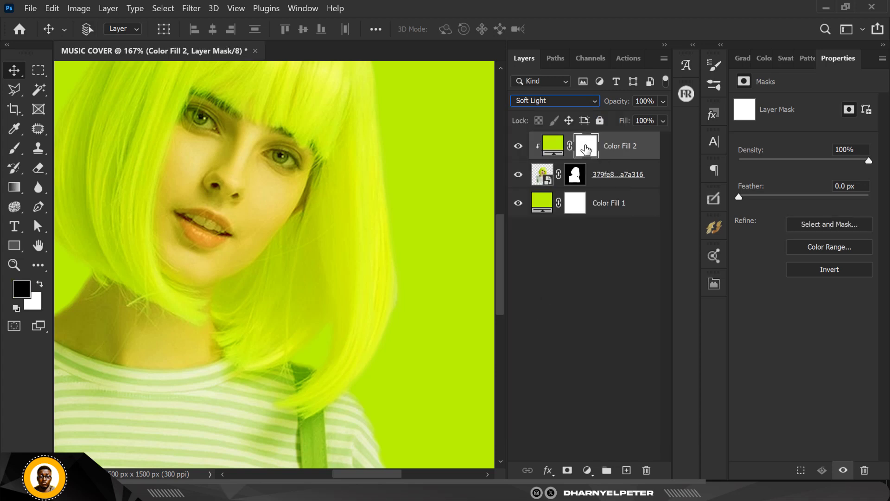
{"action": "key", "text": "ctrl+i"}
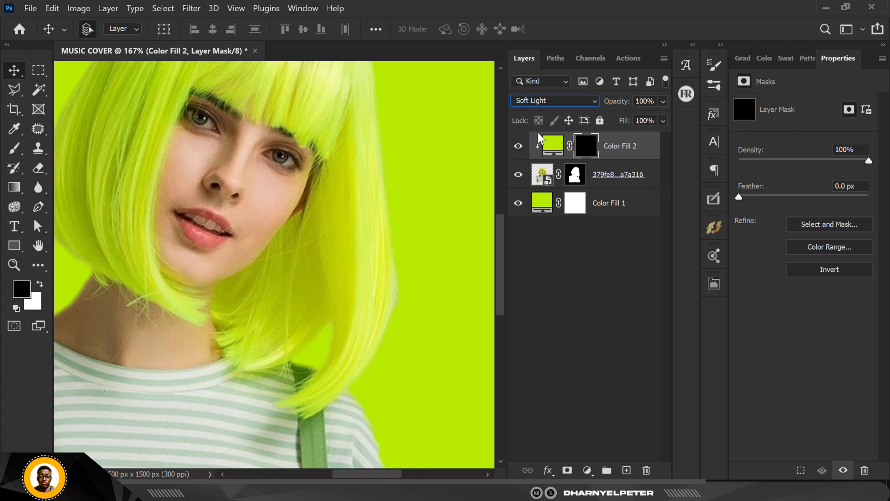
Change the clipped fill's color to the yellow e4f44b sampled from the woman's hair
{"action": "double_click", "coordinate": [553, 145]}
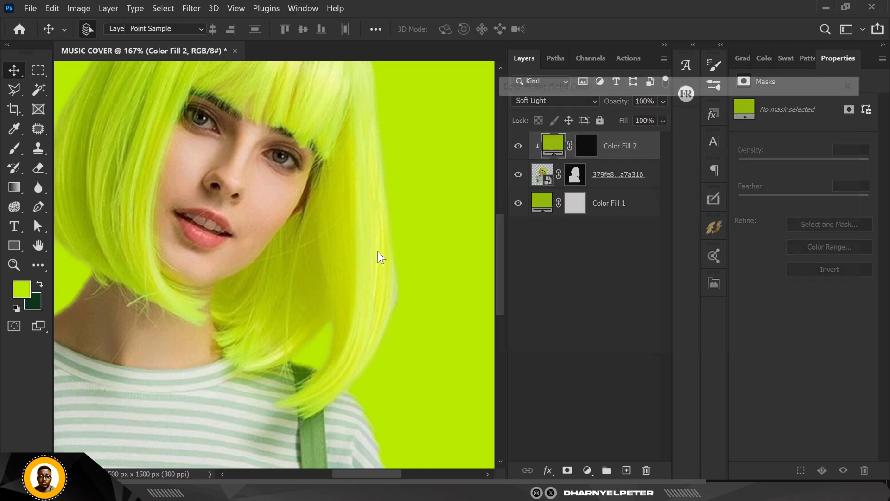
{"action": "left_click", "coordinate": [384, 269]}
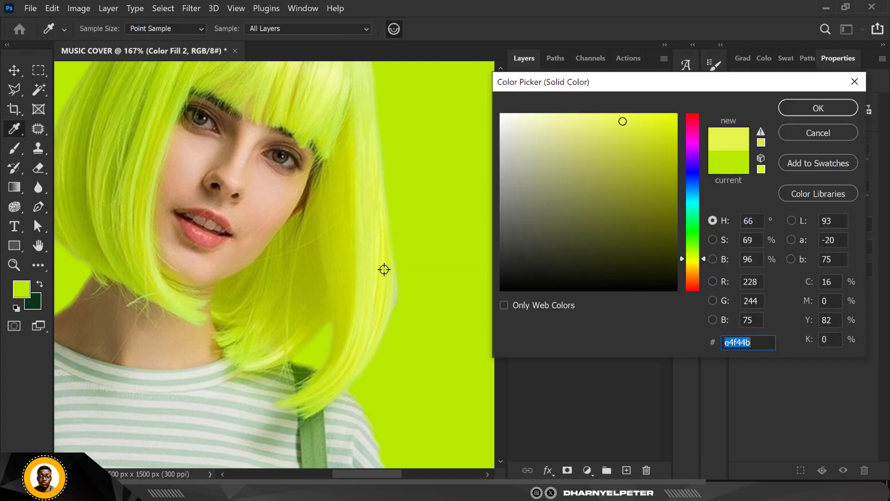
{"action": "left_click", "coordinate": [843, 109]}
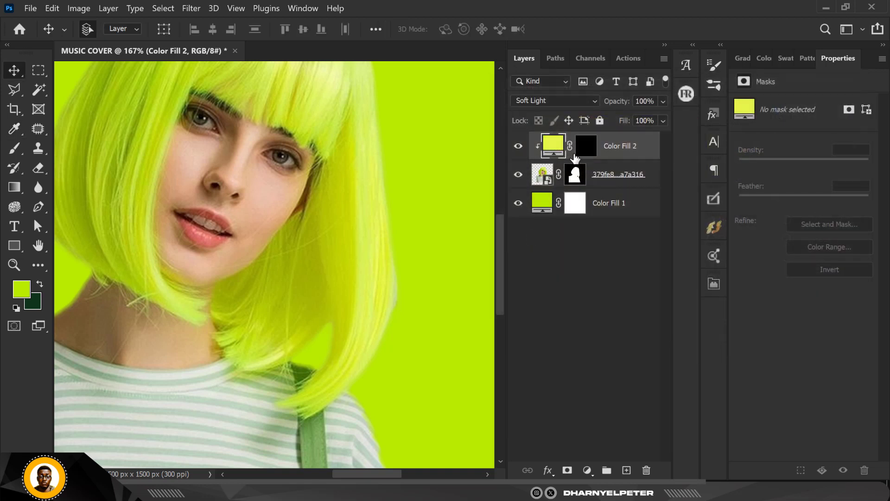
Paint white on the clipped fill's mask with a soft 20 px brush along the pale right edge of the hair
{"action": "left_click", "coordinate": [583, 153]}
{"action": "key", "text": "b"}
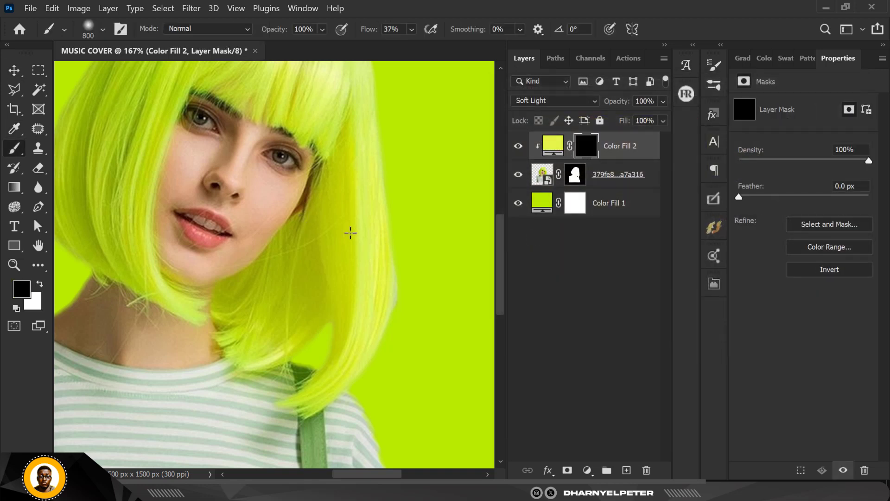
{"action": "key", "text": "bracketleft"}
{"action": "key", "text": "bracketleft"}
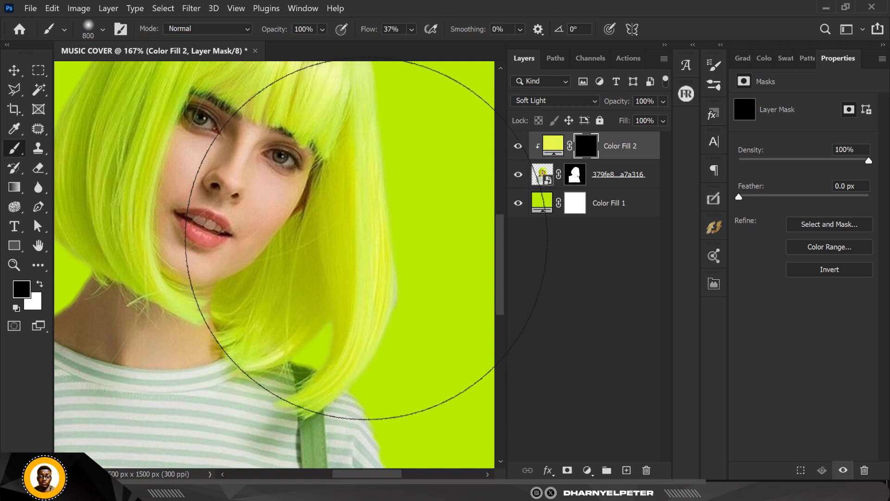
{"action": "key", "text": "bracketleft"}
{"action": "key", "text": "bracketleft"}
{"action": "key", "text": "bracketleft"}
{"action": "key", "text": "bracketleft"}
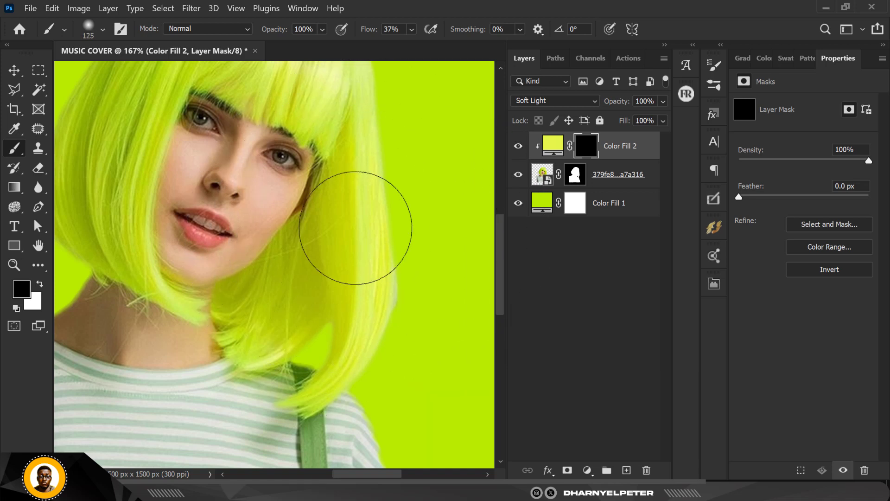
{"action": "key", "text": "bracketleft"}
{"action": "key", "text": "bracketleft"}
{"action": "key", "text": "bracketleft"}
{"action": "key", "text": "bracketleft"}
{"action": "key", "text": "bracketleft"}
{"action": "key", "text": "bracketleft"}
{"action": "key", "text": "bracketleft"}
{"action": "key", "text": "bracketleft"}
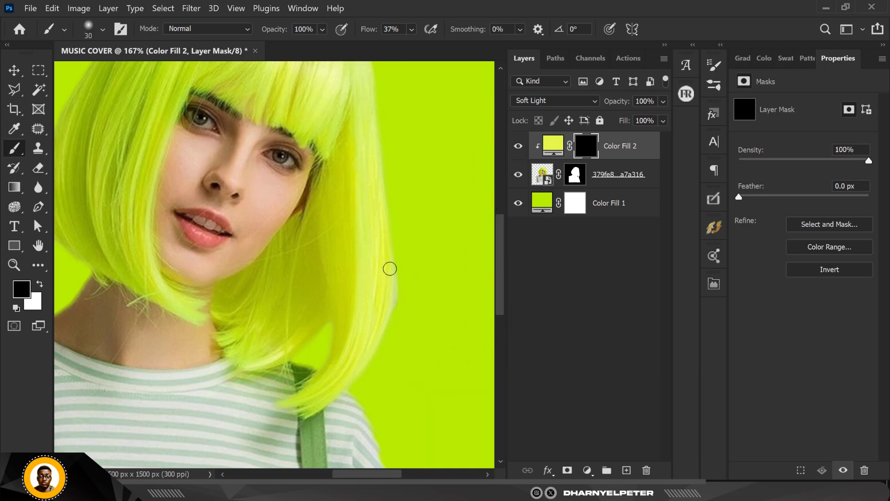
{"action": "key", "text": "bracketleft"}
{"action": "left_click", "coordinate": [41, 284]}
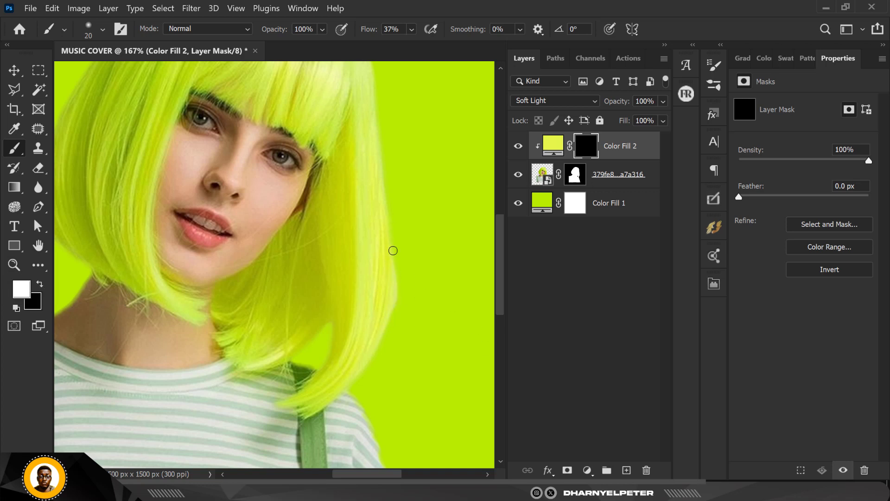
Examine the recolored hair edge both close up and against the whole canvas
{"action": "scroll", "coordinate": [367, 266], "scroll_direction": "down", "scroll_amount": 5}
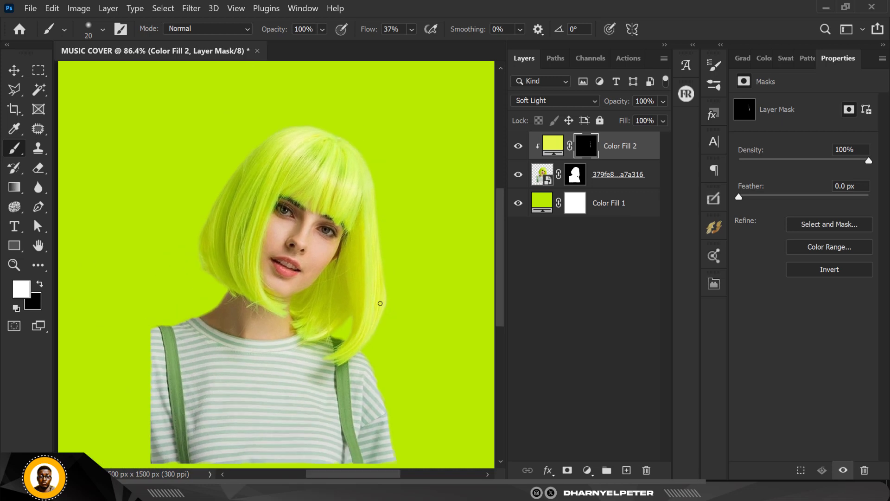
{"action": "scroll", "coordinate": [382, 302], "scroll_direction": "up", "scroll_amount": 4}
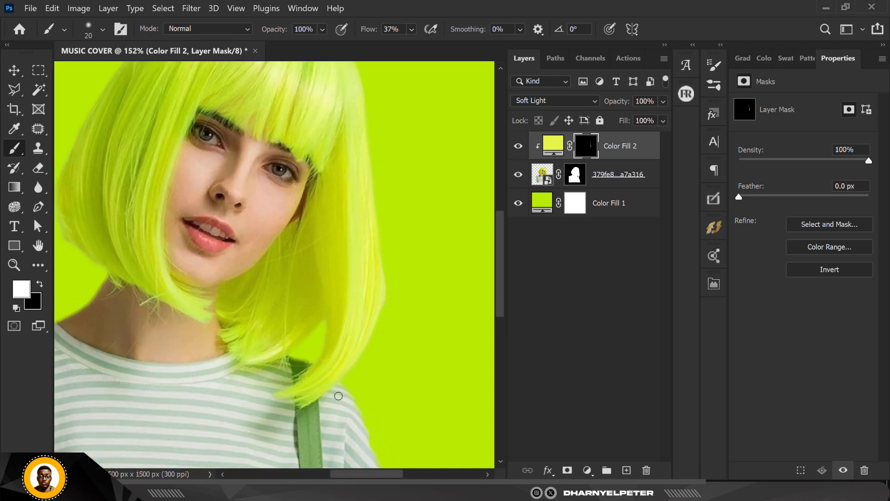
{"action": "scroll", "coordinate": [346, 283], "scroll_direction": "down", "scroll_amount": 4}
{"action": "scroll", "coordinate": [372, 236], "scroll_direction": "up", "scroll_amount": 3}
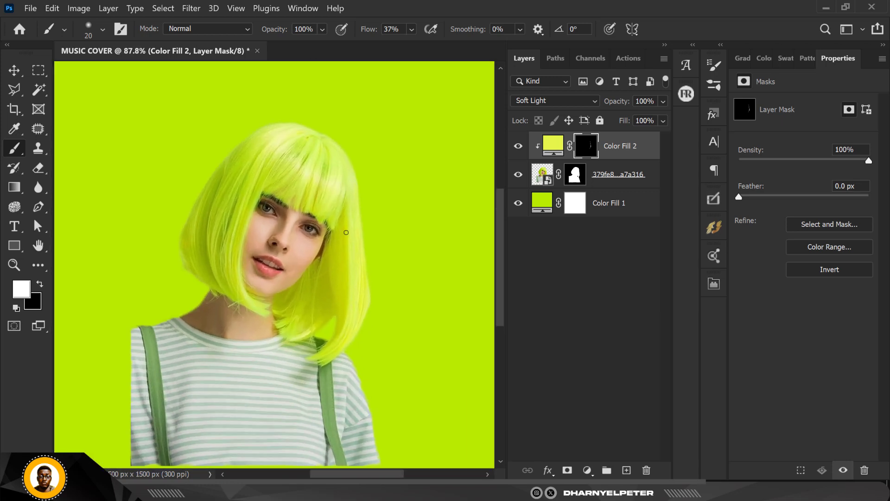
{"action": "scroll", "coordinate": [395, 300], "scroll_direction": "up", "scroll_amount": 5}
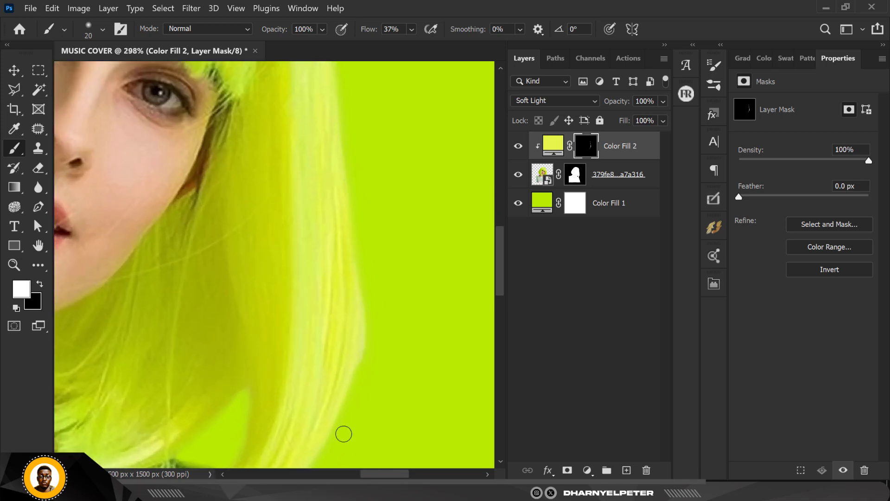
{"action": "scroll", "coordinate": [360, 338], "scroll_direction": "down", "scroll_amount": 3}
{"action": "scroll", "coordinate": [354, 195], "scroll_direction": "up", "scroll_amount": 1}
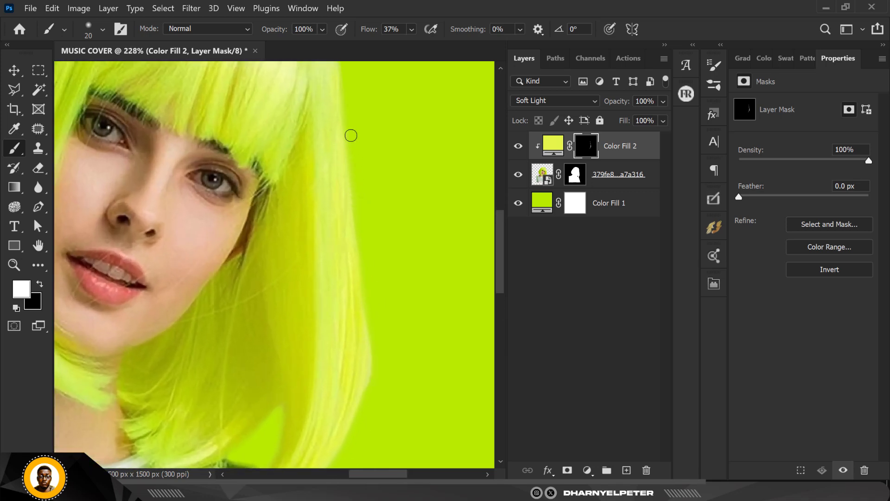
{"action": "scroll", "coordinate": [334, 331], "scroll_direction": "down", "scroll_amount": 2}
{"action": "scroll", "coordinate": [334, 331], "scroll_direction": "down", "scroll_amount": 3}
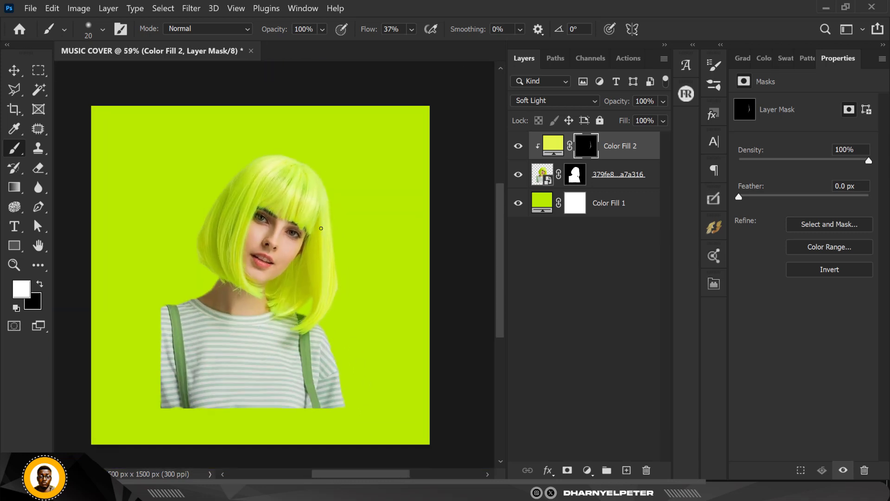
{"action": "scroll", "coordinate": [317, 225], "scroll_direction": "up", "scroll_amount": 3}
{"action": "scroll", "coordinate": [316, 225], "scroll_direction": "down", "scroll_amount": 2}
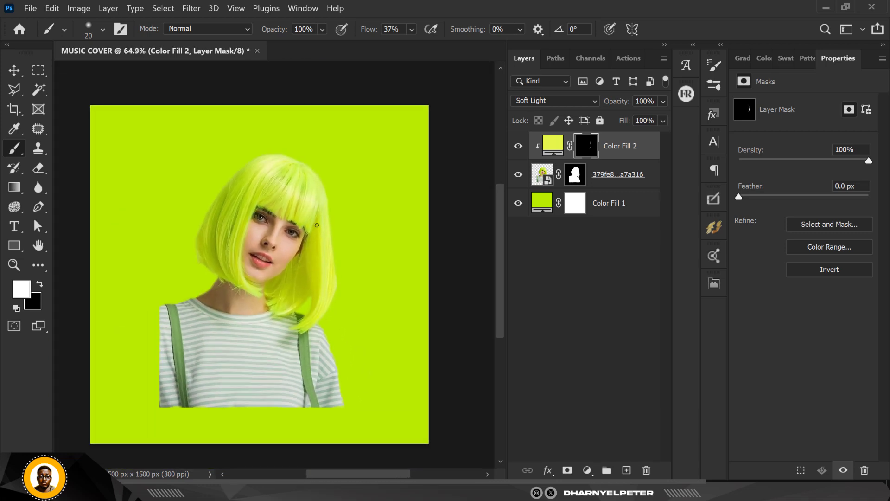
Combine the woman's image layer and its clipped color fill into one Smart Object
{"action": "left_click", "coordinate": [640, 175], "text": "shift"}
{"action": "right_click", "coordinate": [640, 175]}
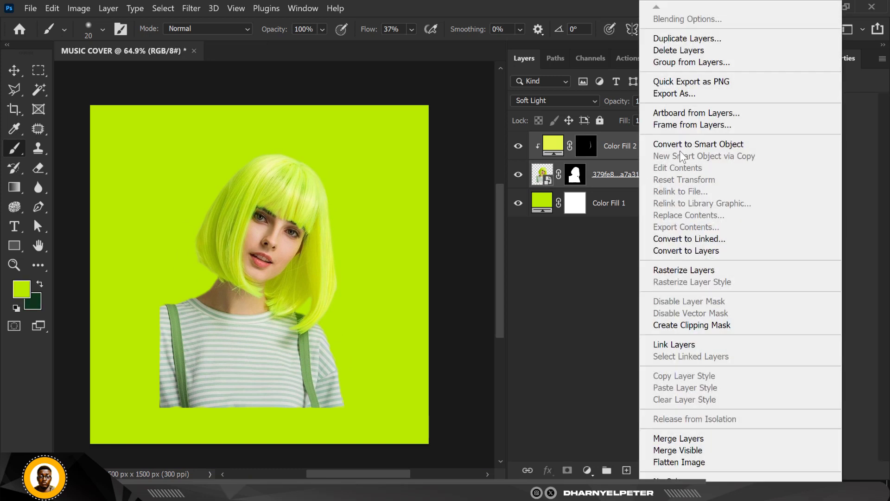
{"action": "left_click", "coordinate": [707, 140]}
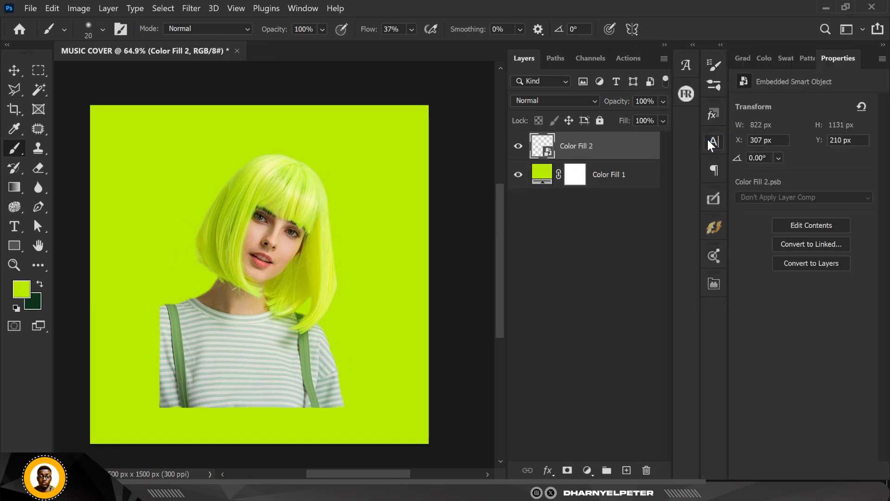
{"action": "scroll", "coordinate": [220, 236], "scroll_direction": "down", "scroll_amount": 4}
{"action": "scroll", "coordinate": [242, 246], "scroll_direction": "up", "scroll_amount": 3}
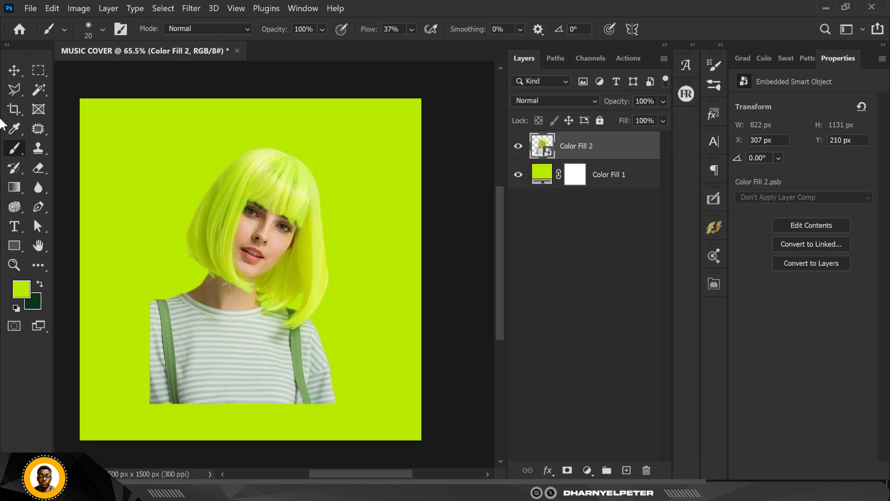
Adjust the woman's Smart Object in the Camera Raw Filter with Contrast +70, Highlights -60 and Shadows +21
{"action": "left_click", "coordinate": [567, 470]}
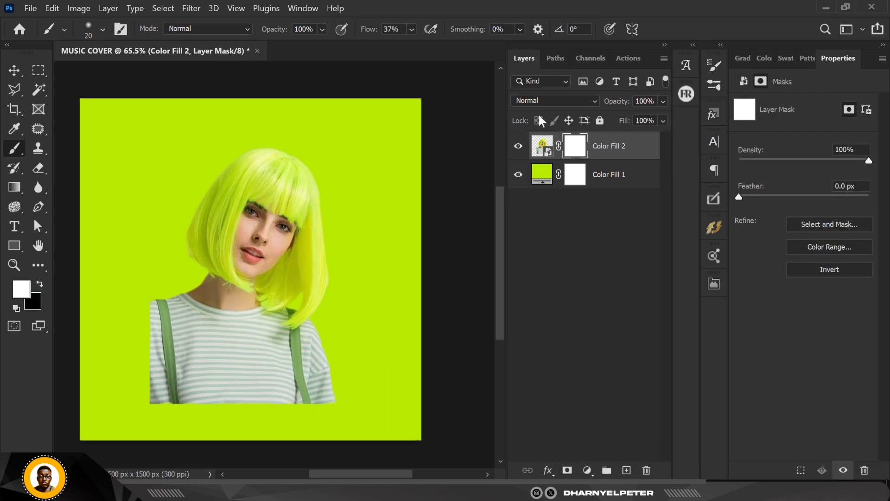
{"action": "key", "text": "ctrl+z"}
{"action": "left_click", "coordinate": [188, 9]}
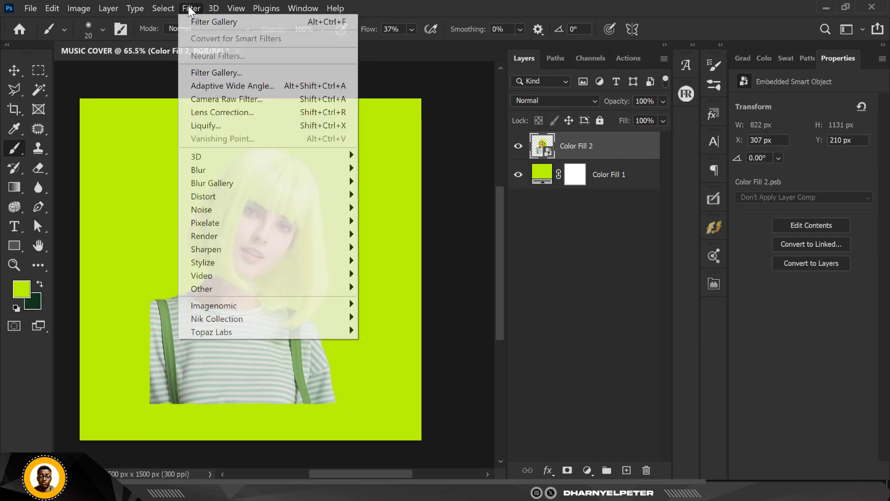
{"action": "left_click", "coordinate": [232, 102]}
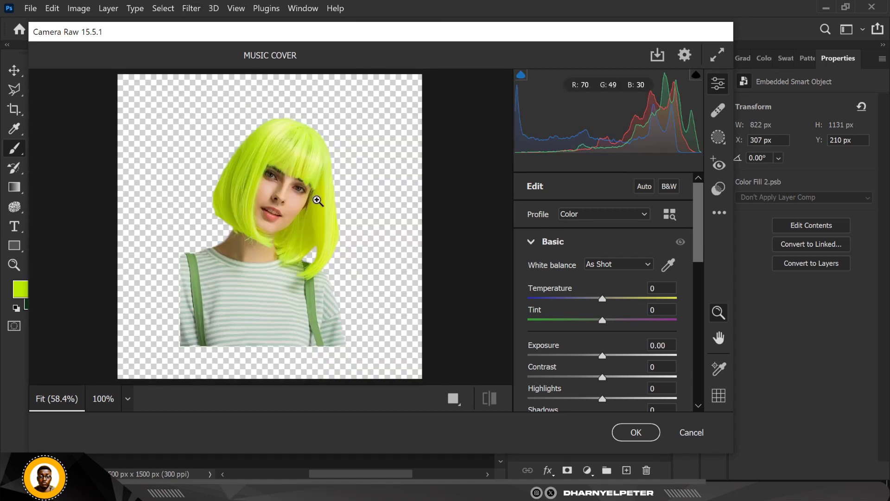
{"action": "scroll", "coordinate": [634, 313], "scroll_direction": "down", "scroll_amount": 2}
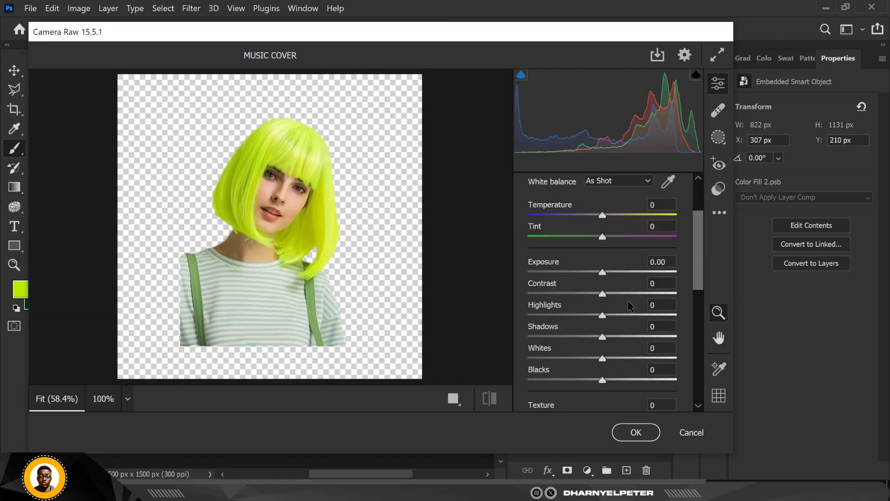
{"action": "scroll", "coordinate": [613, 280], "scroll_direction": "down", "scroll_amount": 1}
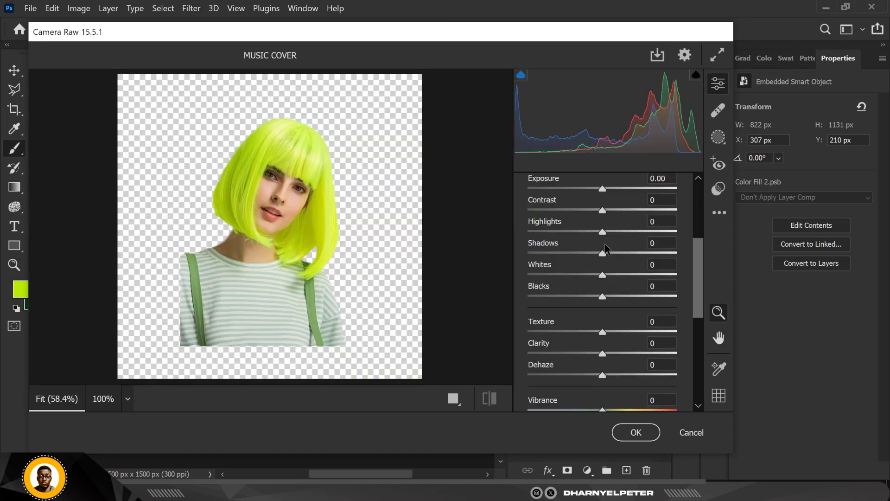
{"action": "scroll", "coordinate": [600, 240], "scroll_direction": "up", "scroll_amount": 1}
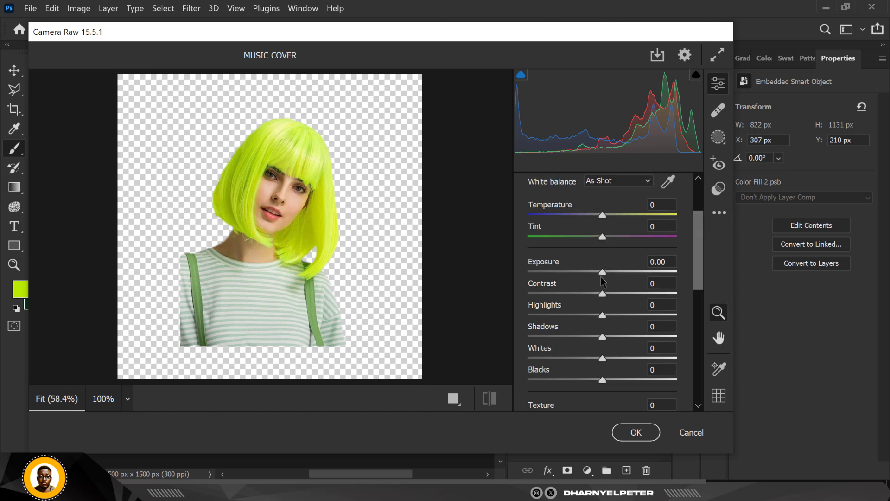
{"action": "left_click_drag", "start_coordinate": [602, 294], "coordinate": [654, 299]}
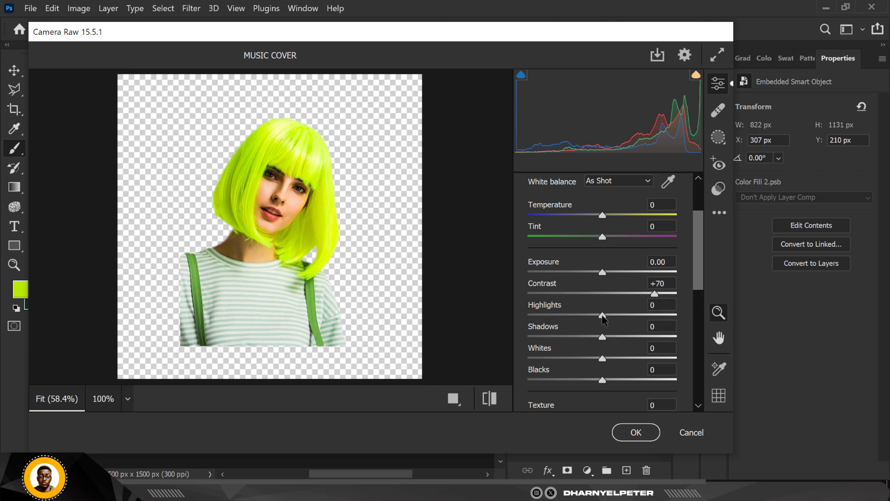
{"action": "left_click_drag", "start_coordinate": [602, 315], "coordinate": [558, 317]}
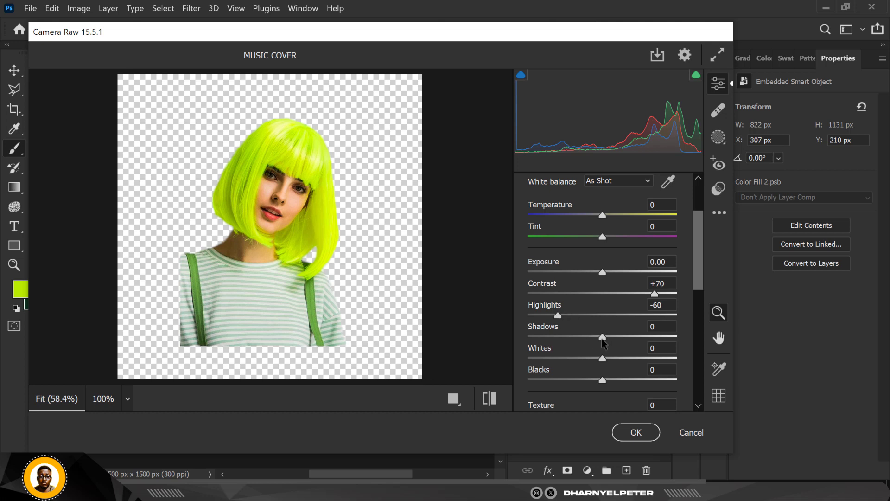
{"action": "left_click_drag", "start_coordinate": [602, 338], "coordinate": [620, 342]}
Set Texture to +36, Clarity to -2 and Dehaze to +18, and apply the Camera Raw Filter to the woman
{"action": "scroll", "coordinate": [596, 390], "scroll_direction": "down", "scroll_amount": 3}
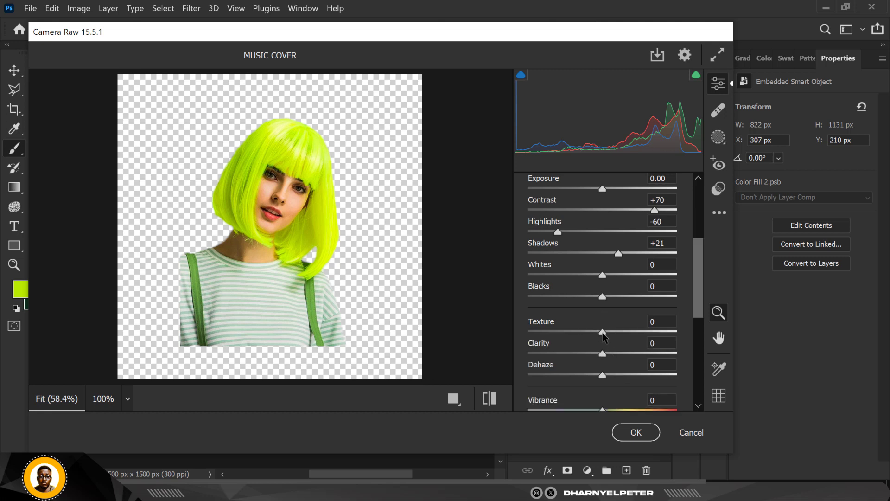
{"action": "left_click_drag", "start_coordinate": [604, 337], "coordinate": [629, 338]}
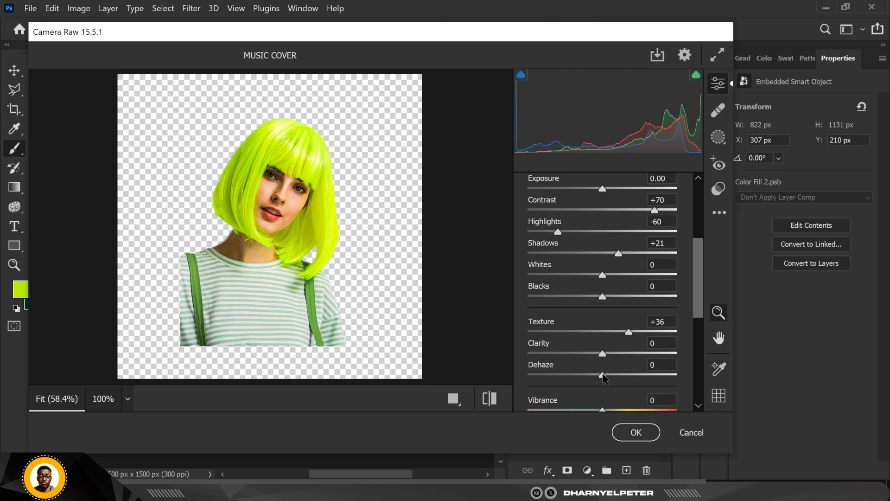
{"action": "left_click_drag", "start_coordinate": [603, 376], "coordinate": [601, 353]}
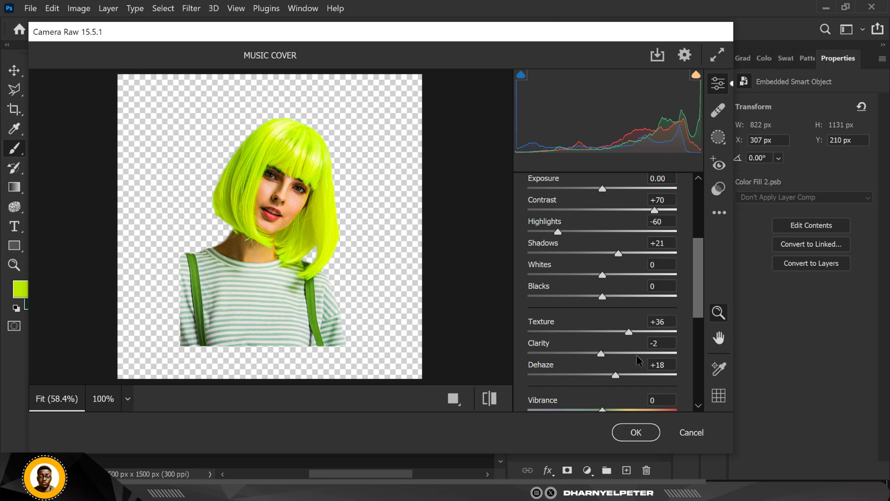
{"action": "left_click", "coordinate": [632, 432]}
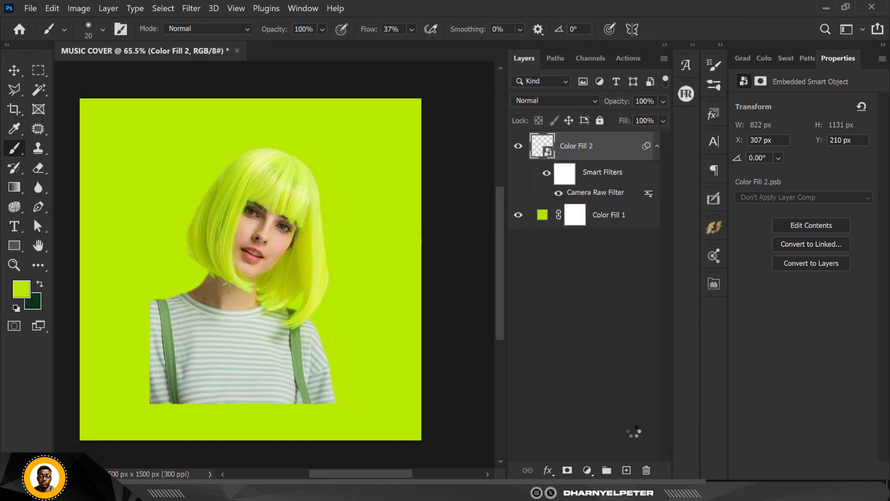
{"action": "scroll", "coordinate": [421, 304], "scroll_direction": "down", "scroll_amount": 1}
{"action": "scroll", "coordinate": [331, 264], "scroll_direction": "up", "scroll_amount": 1}
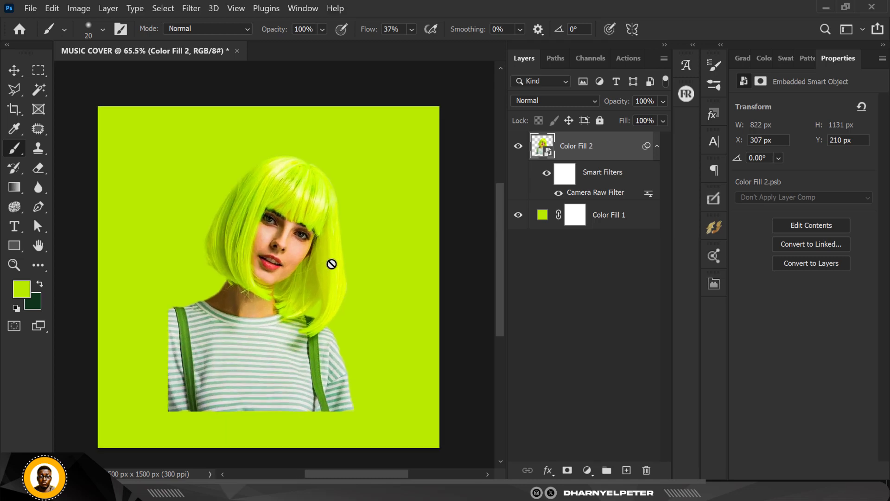
Convert the filtered woman layer into a new Smart Object and duplicate it
{"action": "right_click", "coordinate": [605, 150]}
{"action": "key", "text": "Escape"}
{"action": "left_click", "coordinate": [657, 145]}
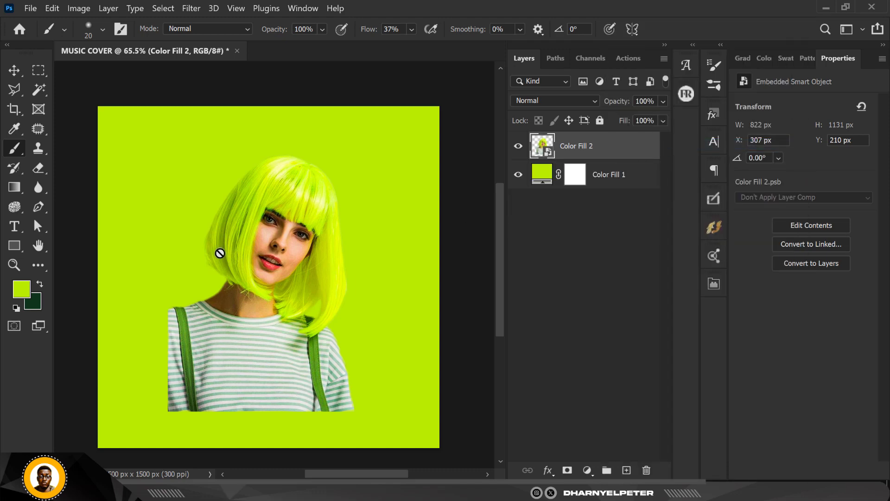
{"action": "key", "text": "ctrl+j"}
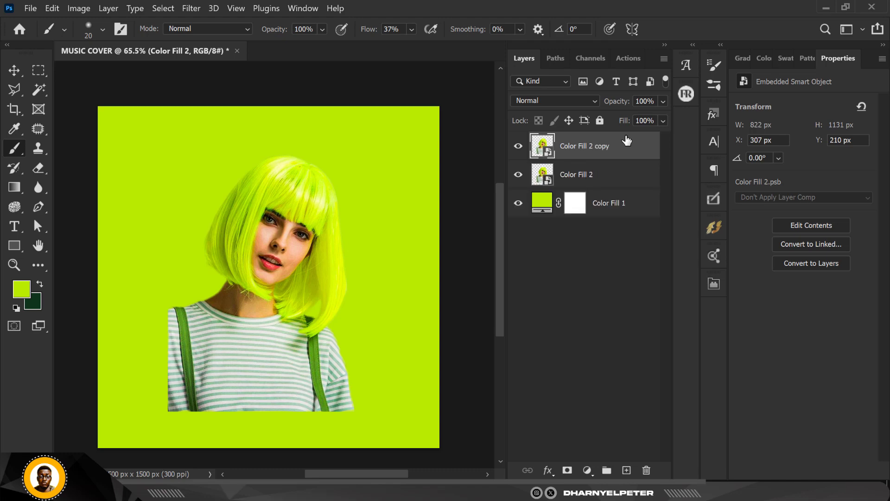
Smooth the duplicated woman layer in the Camera Raw Filter with Noise Reduction at 72
{"action": "left_click", "coordinate": [190, 9]}
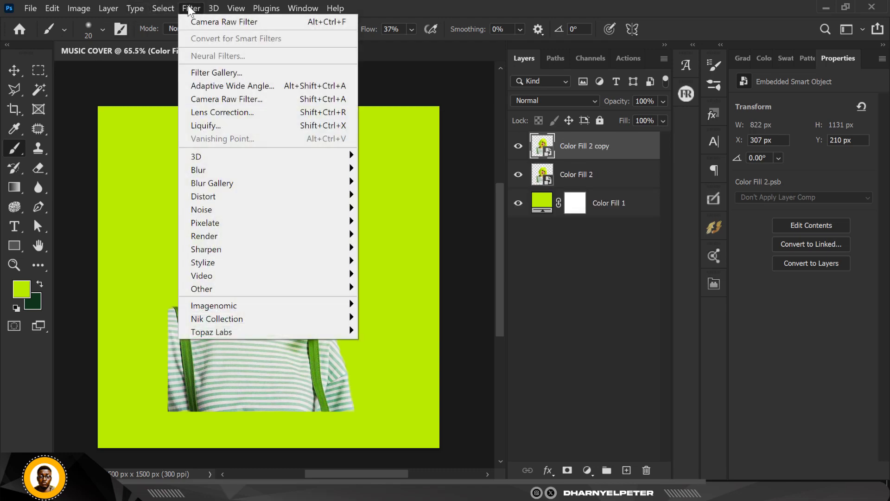
{"action": "left_click", "coordinate": [247, 100]}
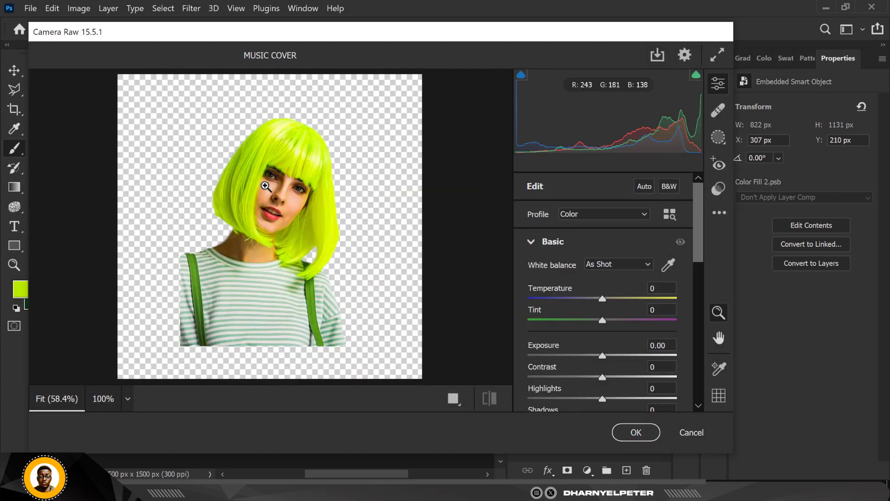
{"action": "scroll", "coordinate": [274, 186], "scroll_direction": "up", "scroll_amount": 11}
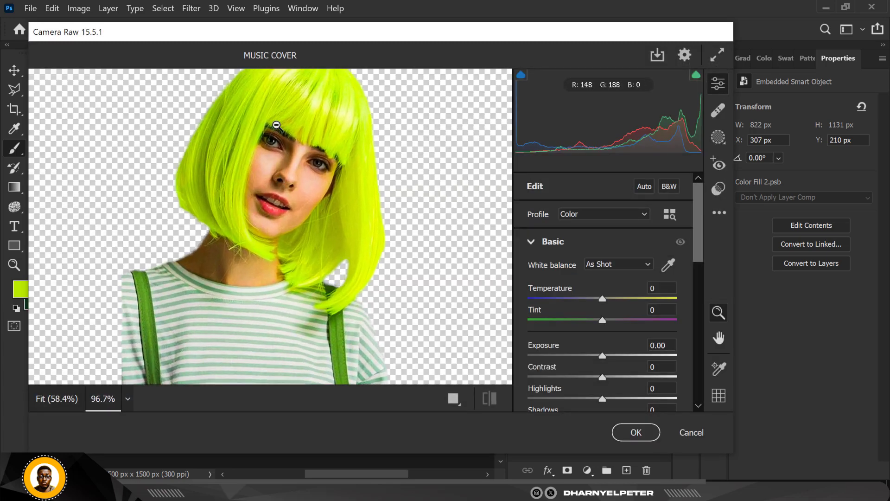
{"action": "key", "text": "space"}
{"action": "left_click_drag", "start_coordinate": [288, 138], "coordinate": [279, 168]}
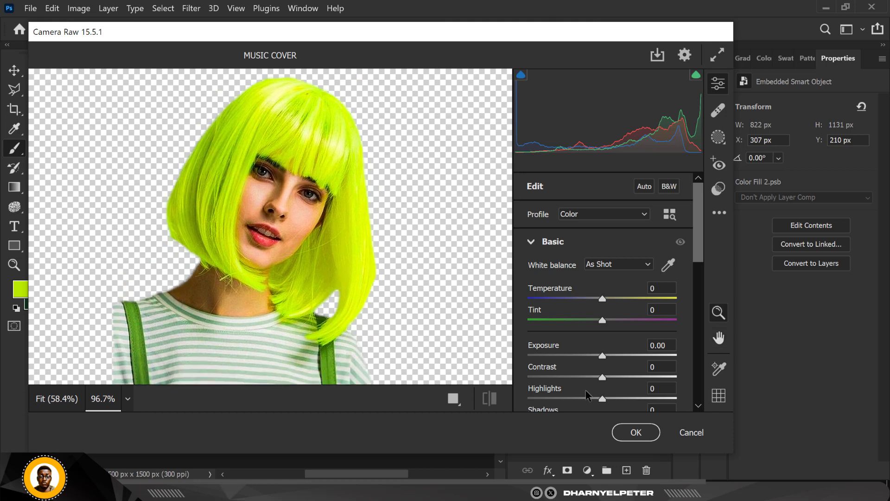
{"action": "scroll", "coordinate": [603, 325], "scroll_direction": "down", "scroll_amount": 5}
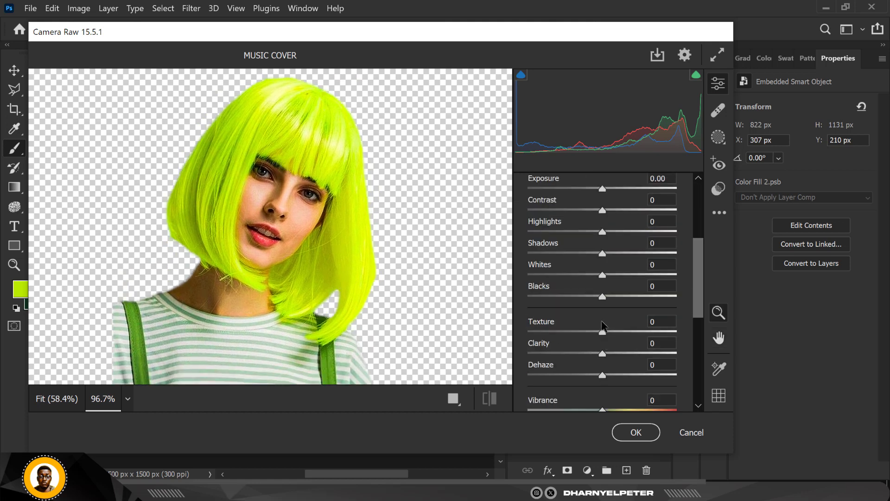
{"action": "scroll", "coordinate": [600, 327], "scroll_direction": "down", "scroll_amount": 5}
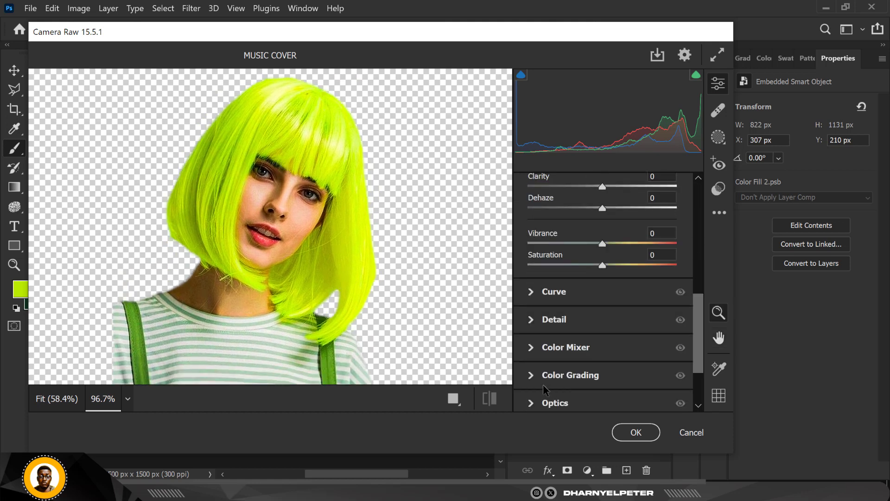
{"action": "left_click", "coordinate": [533, 318]}
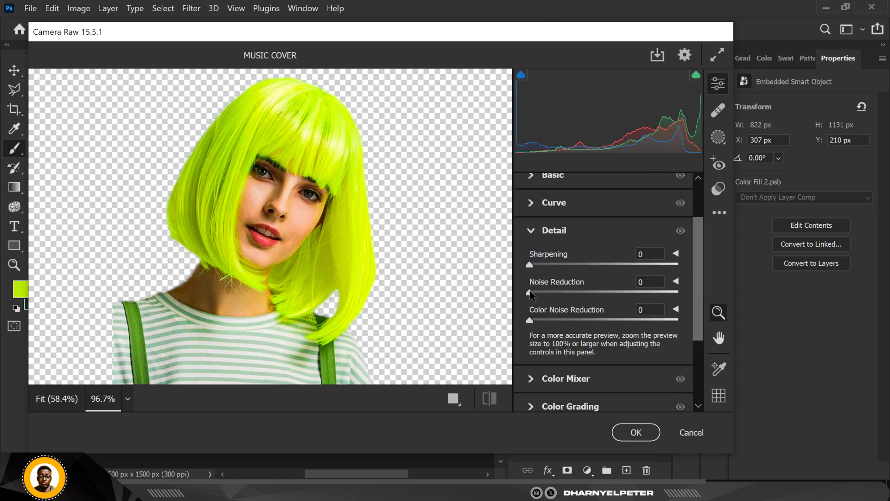
{"action": "left_click_drag", "start_coordinate": [579, 295], "coordinate": [638, 292]}
{"action": "scroll", "coordinate": [560, 210], "scroll_direction": "up", "scroll_amount": 3}
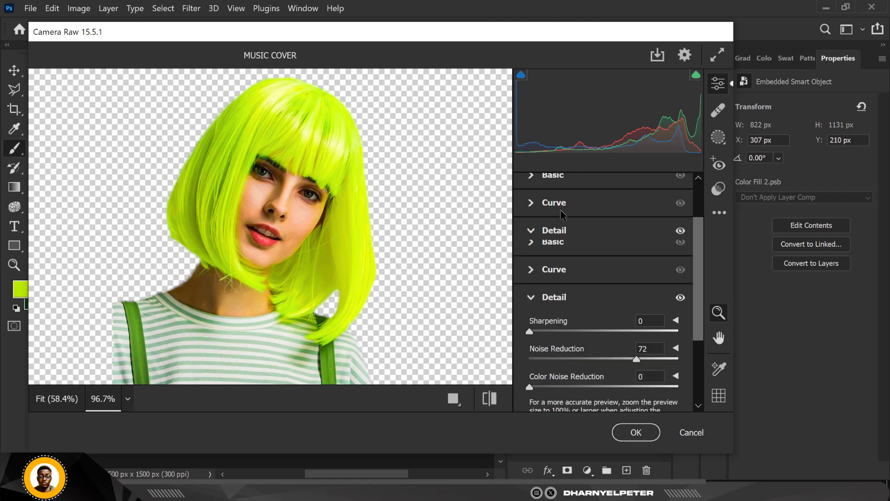
{"action": "left_click", "coordinate": [531, 297]}
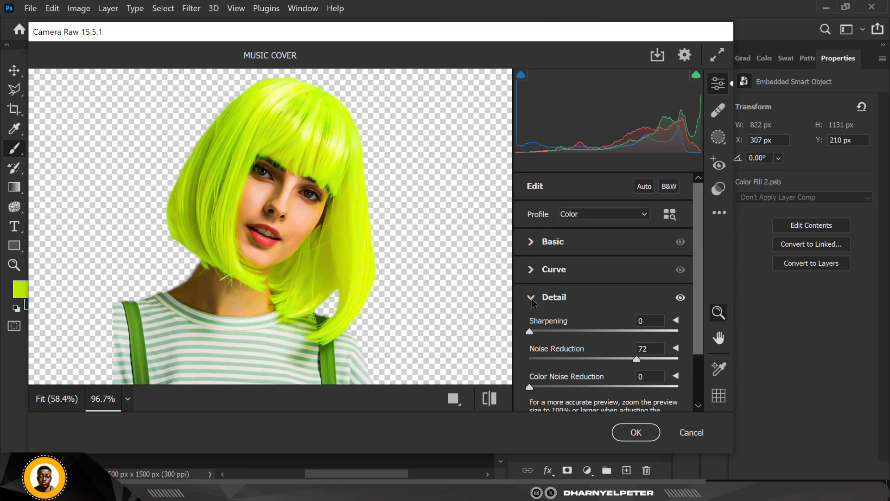
Set the duplicate's Clarity to -48 and Texture to +53, and apply the Camera Raw Filter
{"action": "left_click", "coordinate": [534, 239]}
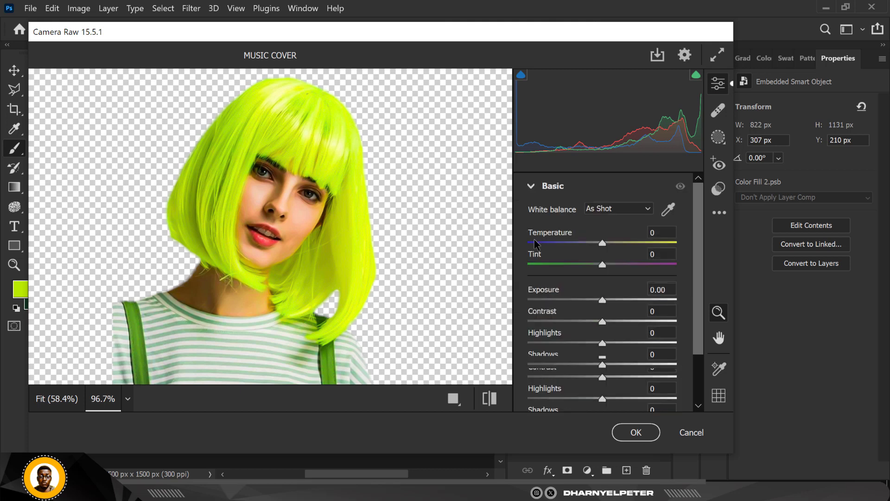
{"action": "scroll", "coordinate": [566, 344], "scroll_direction": "down", "scroll_amount": 1}
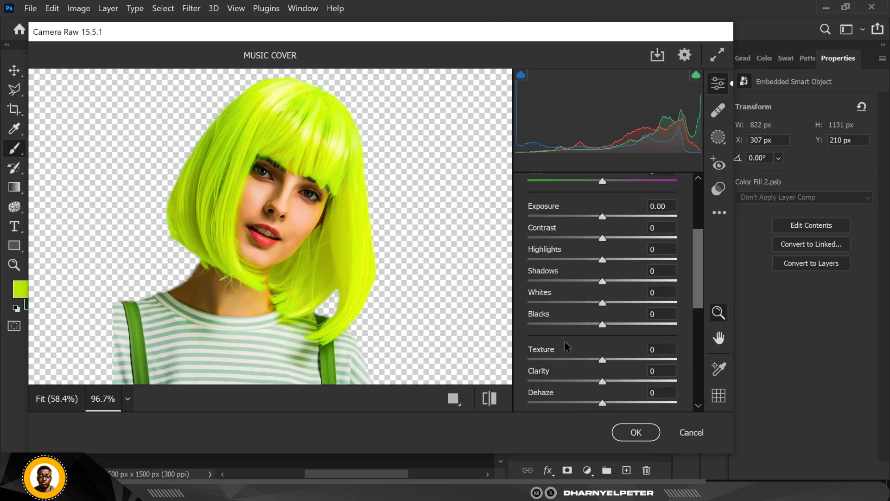
{"action": "scroll", "coordinate": [566, 345], "scroll_direction": "down", "scroll_amount": 2}
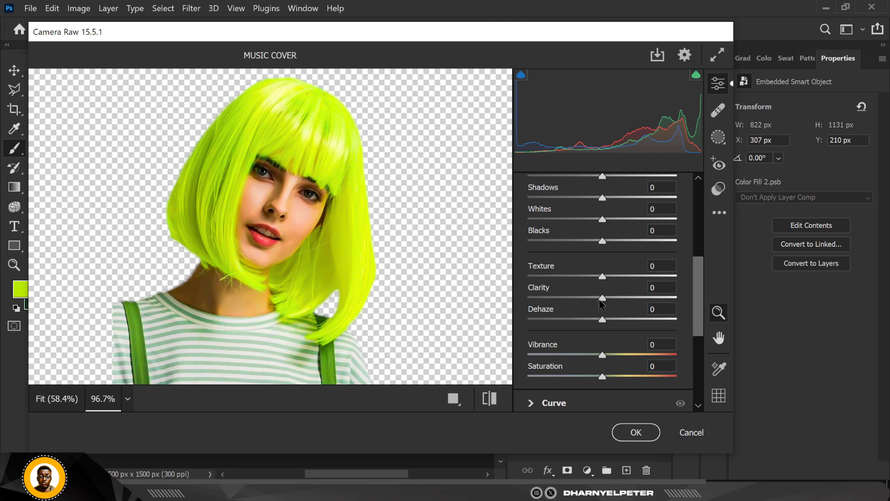
{"action": "left_click_drag", "start_coordinate": [602, 297], "coordinate": [565, 301]}
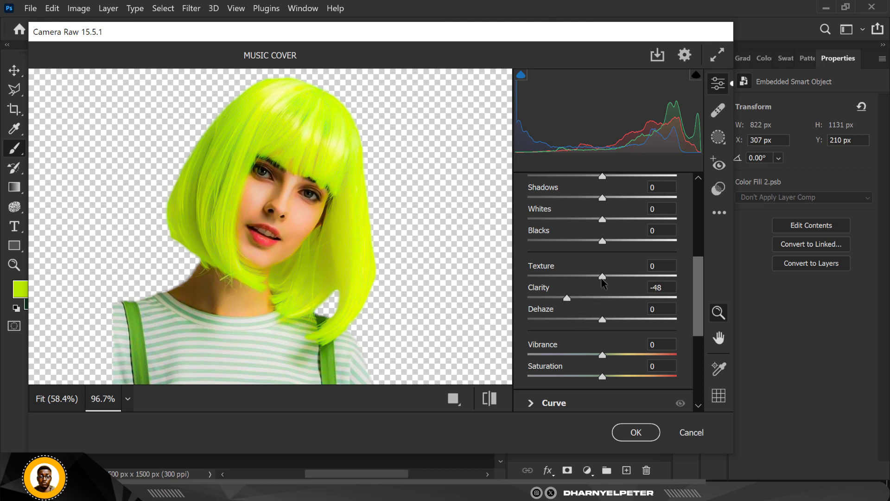
{"action": "left_click_drag", "start_coordinate": [603, 278], "coordinate": [644, 275]}
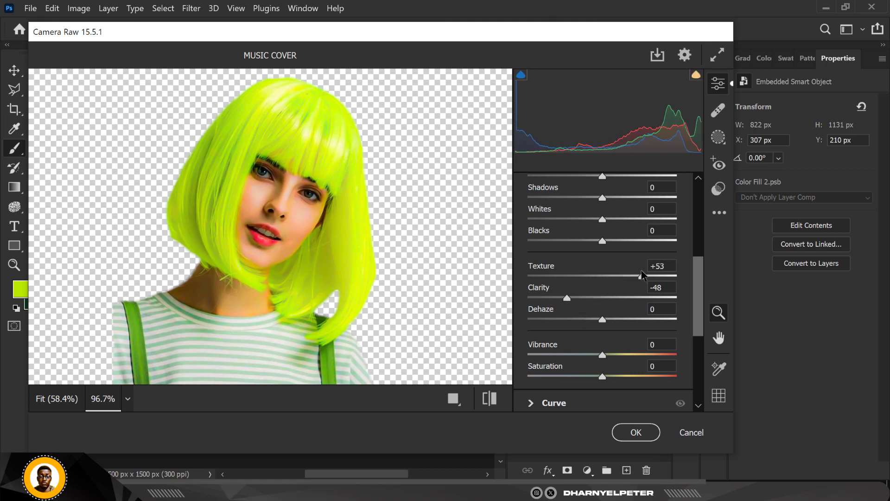
{"action": "left_click", "coordinate": [639, 433]}
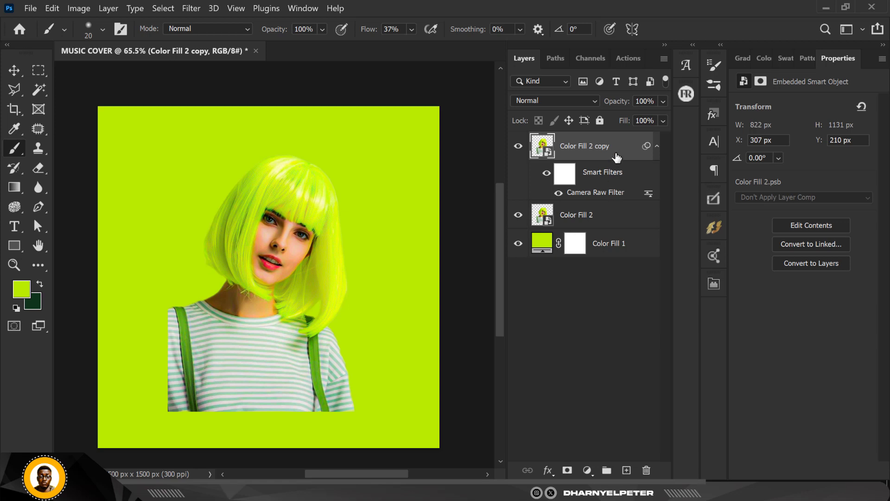
Hide the smoothed copy behind a black layer mask and paint white over the face and neck with a soft 80 px brush at 50% flow
{"action": "left_click", "coordinate": [567, 470]}
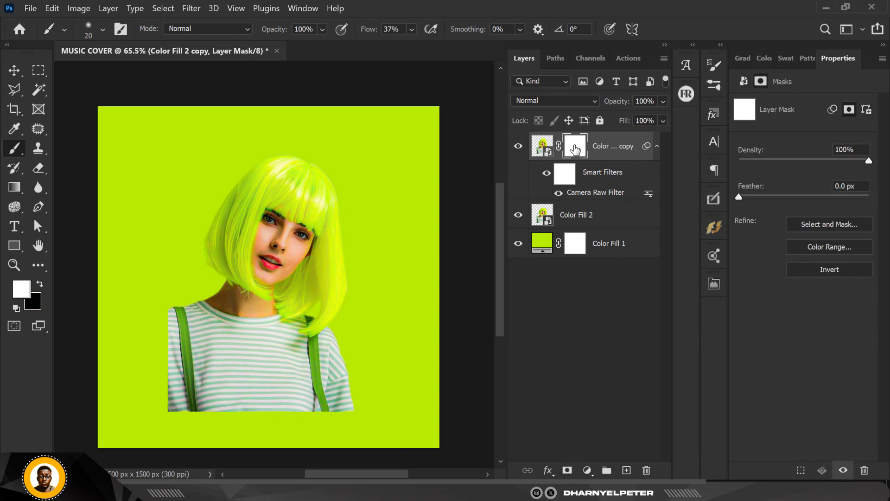
{"action": "key", "text": "ctrl+i"}
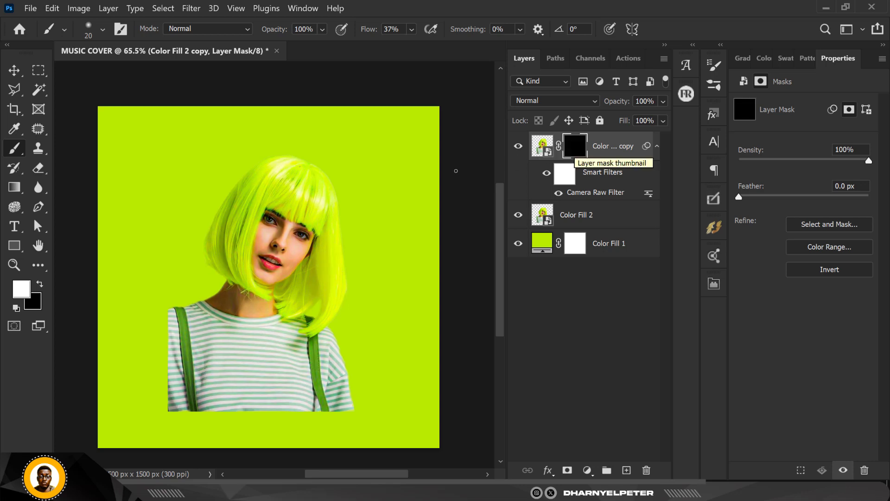
{"action": "scroll", "coordinate": [266, 258], "scroll_direction": "up", "scroll_amount": 5}
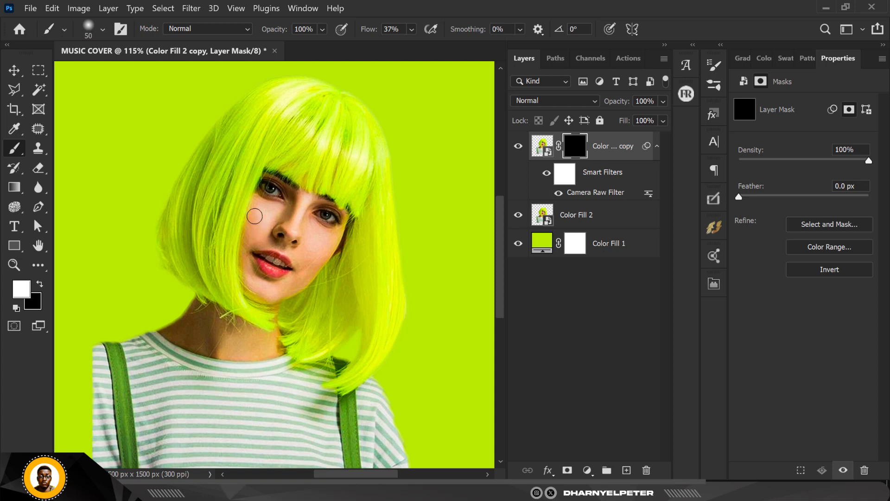
{"action": "key", "text": "bracketright"}
{"action": "key", "text": "bracketright"}
{"action": "left_click_drag", "start_coordinate": [405, 29], "coordinate": [378, 31]}
{"action": "left_click", "coordinate": [321, 244]}
{"action": "mouse_move", "coordinate": [288, 209]}
{"action": "left_mouse_down"}
{"action": "mouse_move", "coordinate": [253, 232]}
{"action": "mouse_move", "coordinate": [245, 274]}
{"action": "left_mouse_up"}
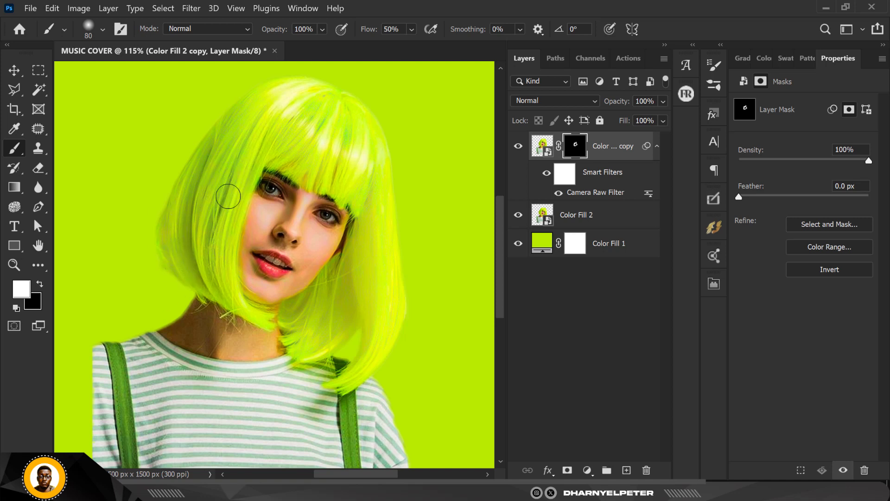
{"action": "mouse_move", "coordinate": [209, 311]}
{"action": "left_mouse_down"}
{"action": "mouse_move", "coordinate": [205, 334]}
{"action": "mouse_move", "coordinate": [182, 321]}
{"action": "mouse_move", "coordinate": [222, 344]}
{"action": "mouse_move", "coordinate": [192, 334]}
{"action": "left_mouse_up"}
{"action": "left_click_drag", "start_coordinate": [195, 348], "coordinate": [174, 328]}
{"action": "scroll", "coordinate": [242, 280], "scroll_direction": "down", "scroll_amount": 5}
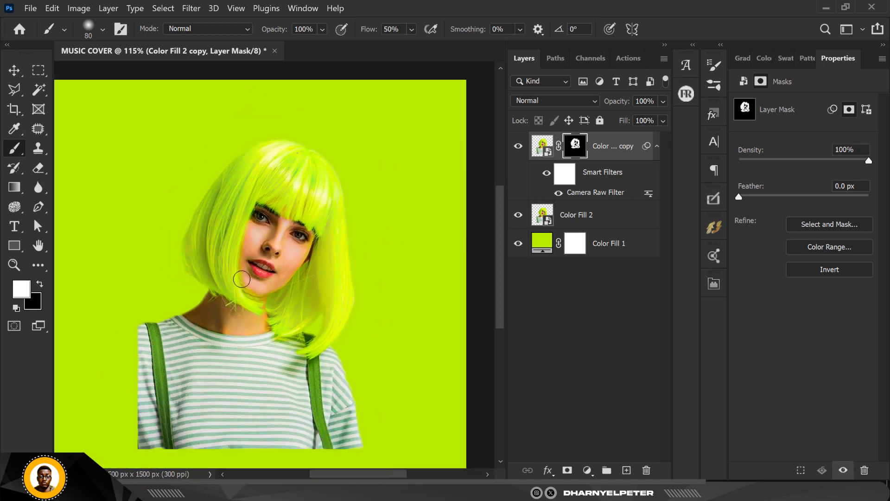
Reduce the mask brush to 30 px and check the smoothed skin around the nose, lips and chin
{"action": "scroll", "coordinate": [280, 226], "scroll_direction": "up", "scroll_amount": 1}
{"action": "scroll", "coordinate": [280, 226], "scroll_direction": "up", "scroll_amount": 4}
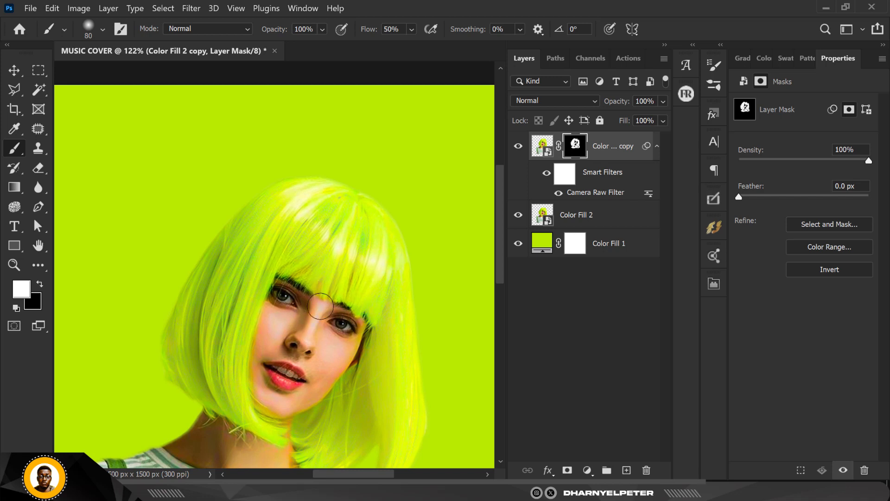
{"action": "key", "text": "bracketleft"}
{"action": "key", "text": "bracketleft"}
{"action": "scroll", "coordinate": [306, 332], "scroll_direction": "up", "scroll_amount": 3}
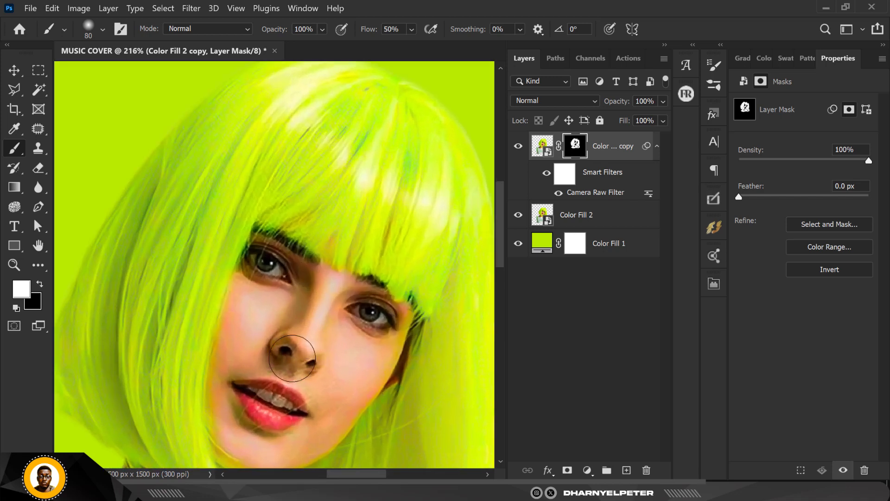
{"action": "key", "text": "bracketleft"}
{"action": "key", "text": "bracketleft"}
{"action": "key", "text": "bracketleft"}
{"action": "scroll", "coordinate": [278, 352], "scroll_direction": "down", "scroll_amount": 3}
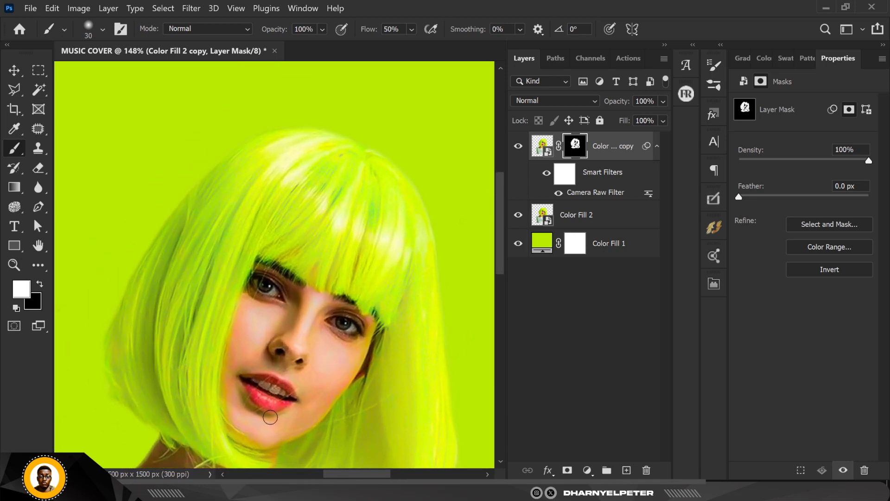
{"action": "scroll", "coordinate": [276, 399], "scroll_direction": "up", "scroll_amount": 2}
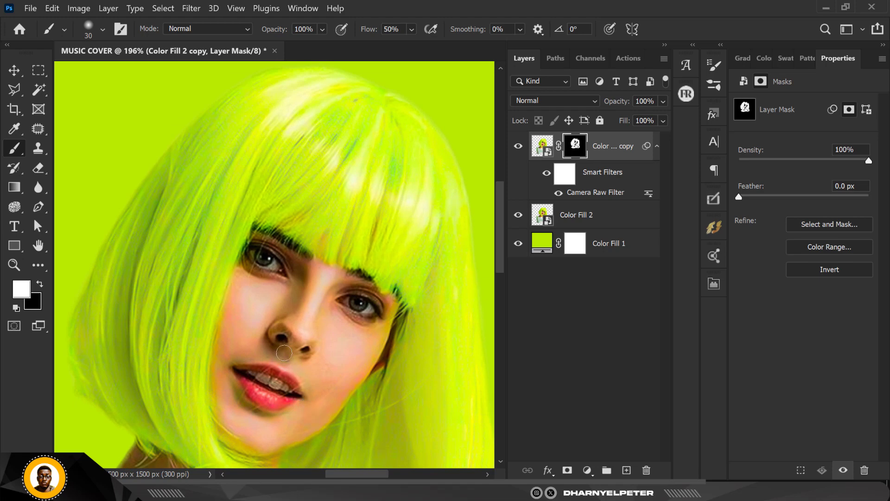
{"action": "scroll", "coordinate": [285, 353], "scroll_direction": "down", "scroll_amount": 5}
{"action": "scroll", "coordinate": [288, 369], "scroll_direction": "up", "scroll_amount": 2}
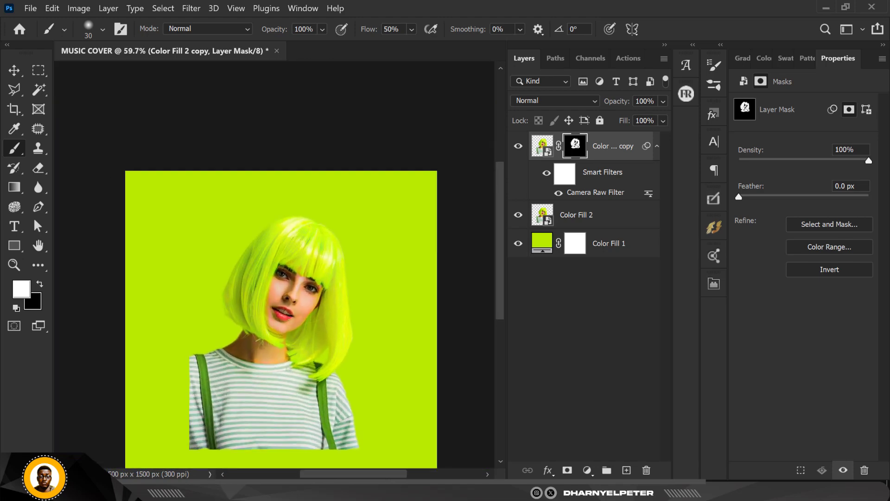
{"action": "scroll", "coordinate": [288, 369], "scroll_direction": "up", "scroll_amount": 1}
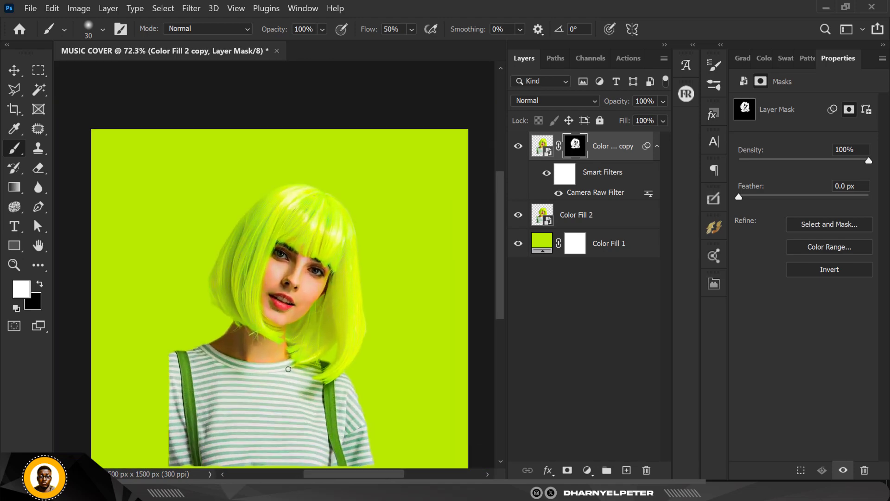
Convert the masked smooth copy and the Color Fill 2 woman layer together into one Smart Object
{"action": "left_click", "coordinate": [599, 219]}
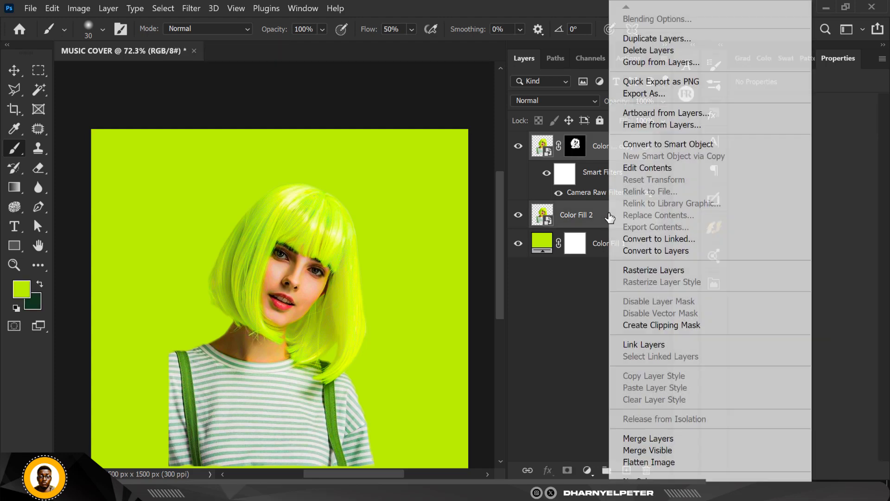
{"action": "right_click", "coordinate": [608, 217]}
{"action": "left_click", "coordinate": [656, 143]}
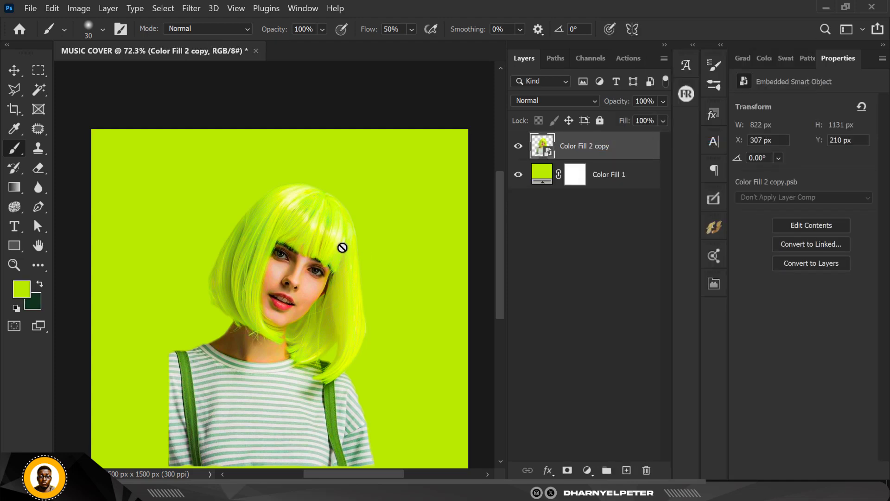
{"action": "scroll", "coordinate": [324, 211], "scroll_direction": "down", "scroll_amount": 3}
{"action": "scroll", "coordinate": [309, 267], "scroll_direction": "up", "scroll_amount": 2}
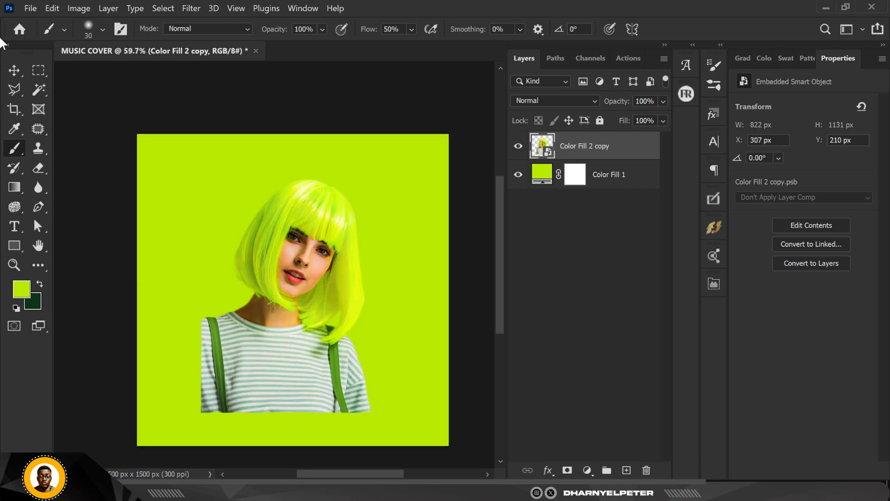
Add a white layer mask to the merged woman layer and set the Soft Round brush size to 138 px
{"action": "left_click", "coordinate": [10, 72]}
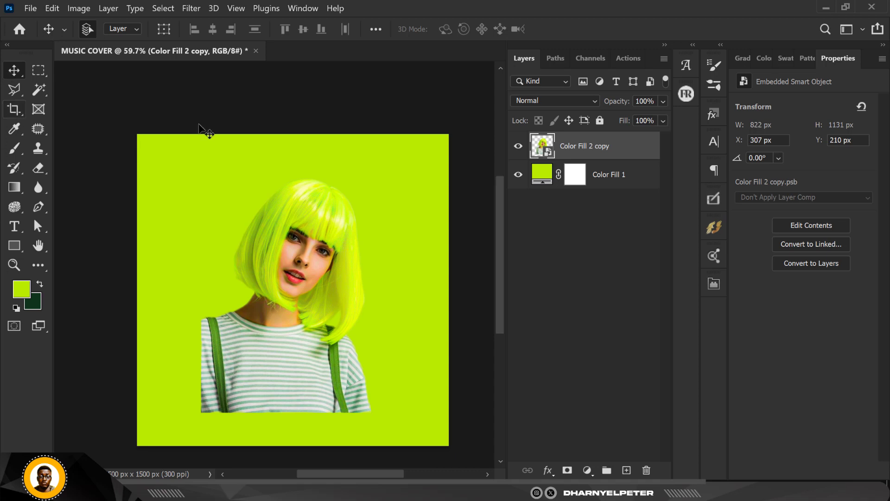
{"action": "left_click", "coordinate": [567, 469]}
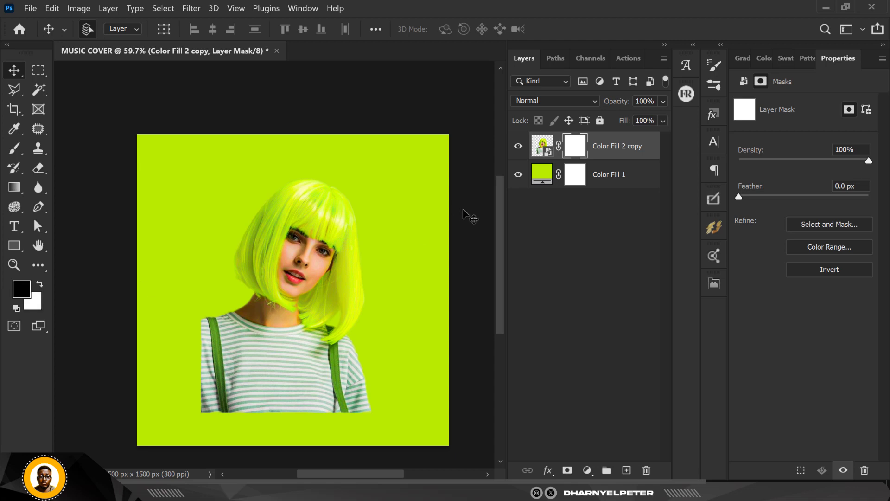
{"action": "key", "text": "b"}
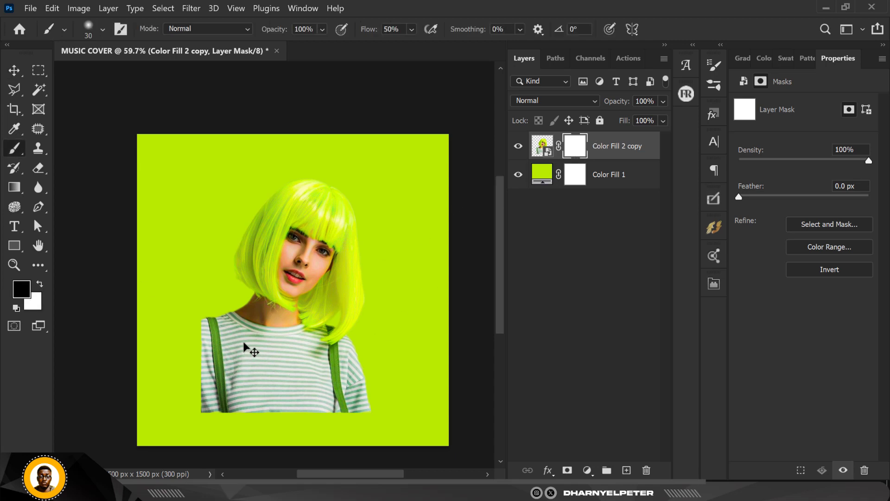
{"action": "left_click", "coordinate": [100, 29]}
{"action": "left_click_drag", "start_coordinate": [90, 73], "coordinate": [105, 74]}
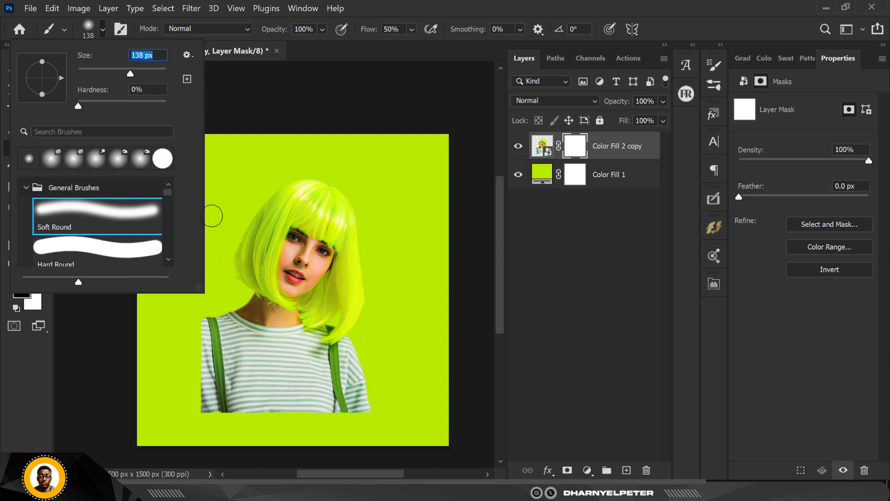
{"action": "type", "text": "]]]"}
{"action": "key", "text": "Return"}
{"action": "left_click", "coordinate": [488, 224]}
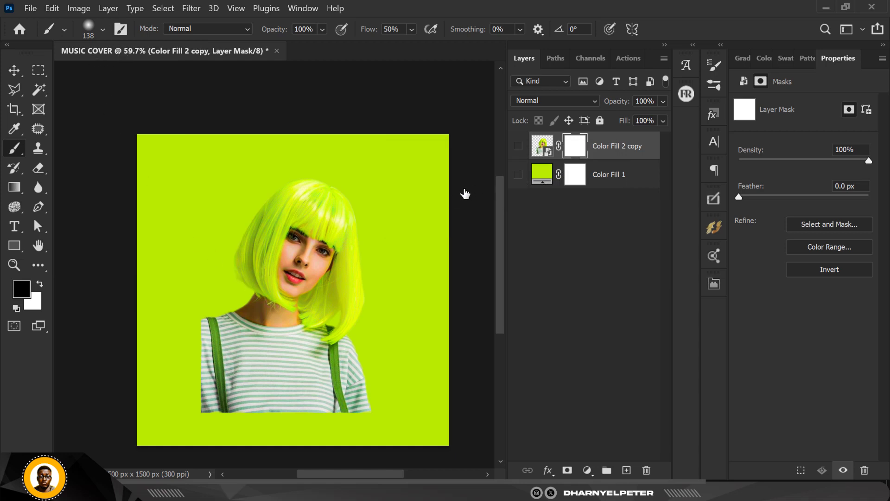
Turn the visibility of the woman layer and the Color Fill 1 background back on
{"action": "left_click", "coordinate": [519, 149]}
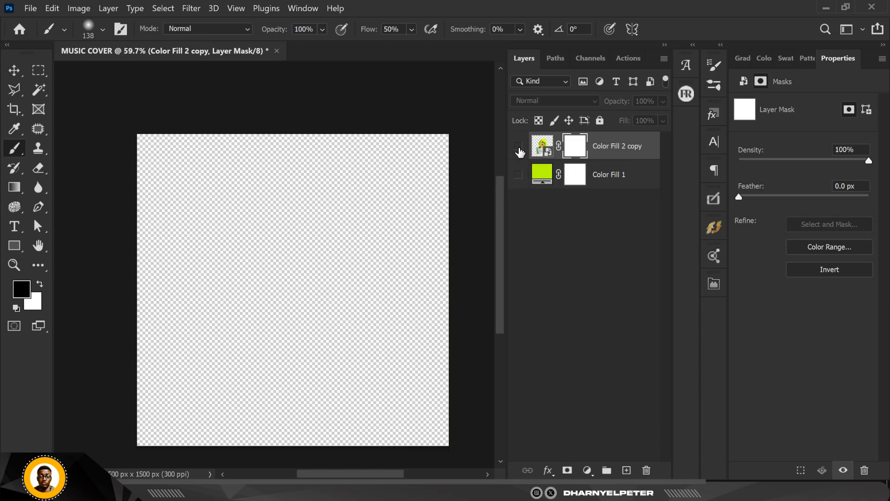
{"action": "left_click", "coordinate": [519, 149]}
{"action": "left_click", "coordinate": [517, 175]}
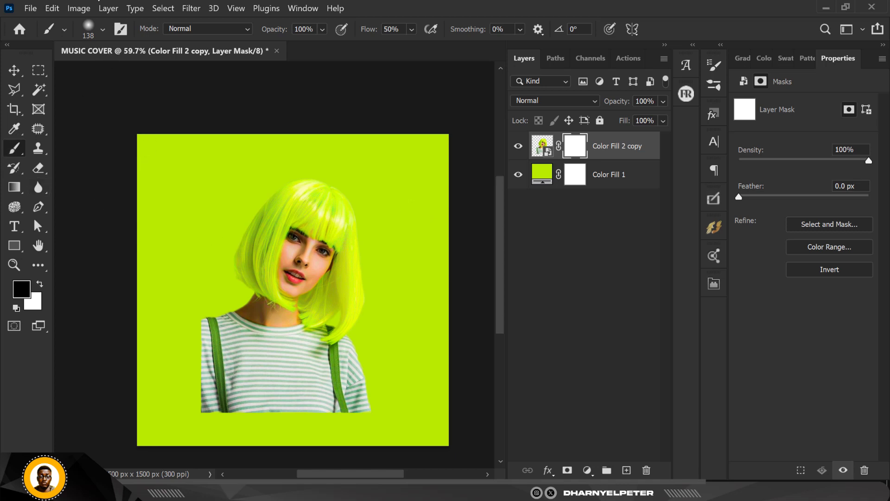
Mask out the shirt's sides and lower edge with a soft 400 px black brush, and restore the hair edge near the shoulder with white
{"action": "left_click", "coordinate": [101, 31]}
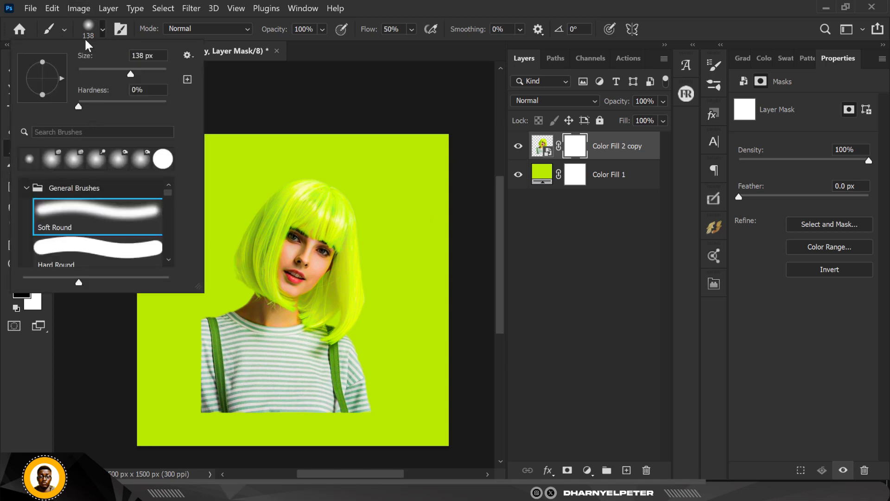
{"action": "left_click", "coordinate": [103, 30]}
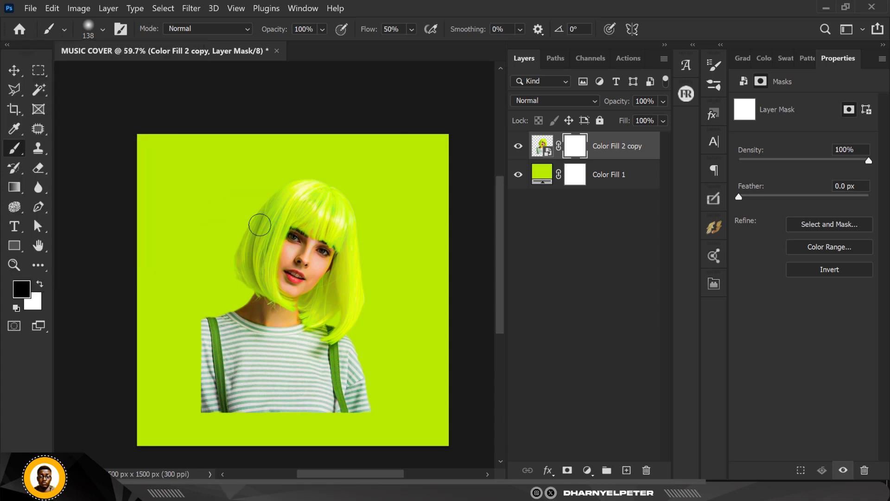
{"action": "key", "text": "bracketright"}
{"action": "key", "text": "bracketright"}
{"action": "key", "text": "bracketright"}
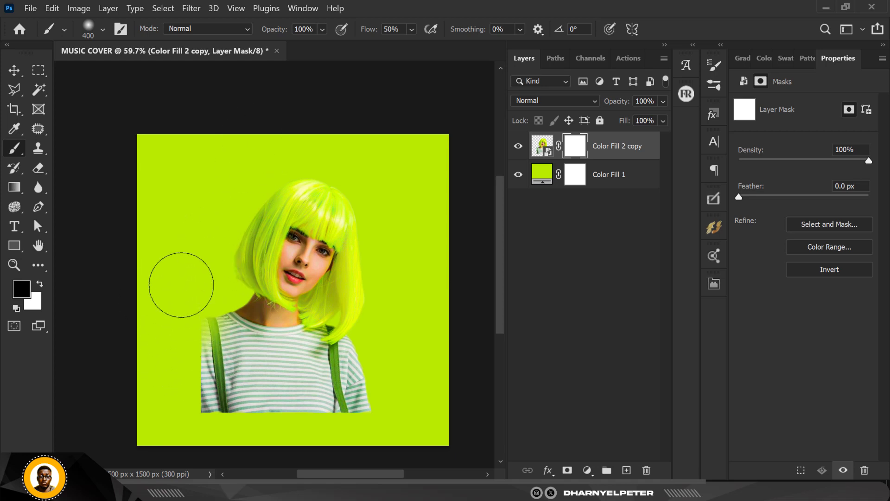
{"action": "mouse_move", "coordinate": [183, 272]}
{"action": "left_mouse_down"}
{"action": "mouse_move", "coordinate": [177, 414]}
{"action": "mouse_move", "coordinate": [185, 440]}
{"action": "mouse_move", "coordinate": [212, 427]}
{"action": "mouse_move", "coordinate": [171, 409]}
{"action": "mouse_move", "coordinate": [254, 430]}
{"action": "mouse_move", "coordinate": [152, 403]}
{"action": "mouse_move", "coordinate": [142, 414]}
{"action": "mouse_move", "coordinate": [318, 436]}
{"action": "mouse_move", "coordinate": [334, 427]}
{"action": "mouse_move", "coordinate": [281, 426]}
{"action": "mouse_move", "coordinate": [379, 408]}
{"action": "mouse_move", "coordinate": [268, 436]}
{"action": "mouse_move", "coordinate": [324, 432]}
{"action": "mouse_move", "coordinate": [309, 447]}
{"action": "mouse_move", "coordinate": [166, 448]}
{"action": "mouse_move", "coordinate": [415, 392]}
{"action": "mouse_move", "coordinate": [386, 399]}
{"action": "mouse_move", "coordinate": [370, 390]}
{"action": "left_mouse_up"}
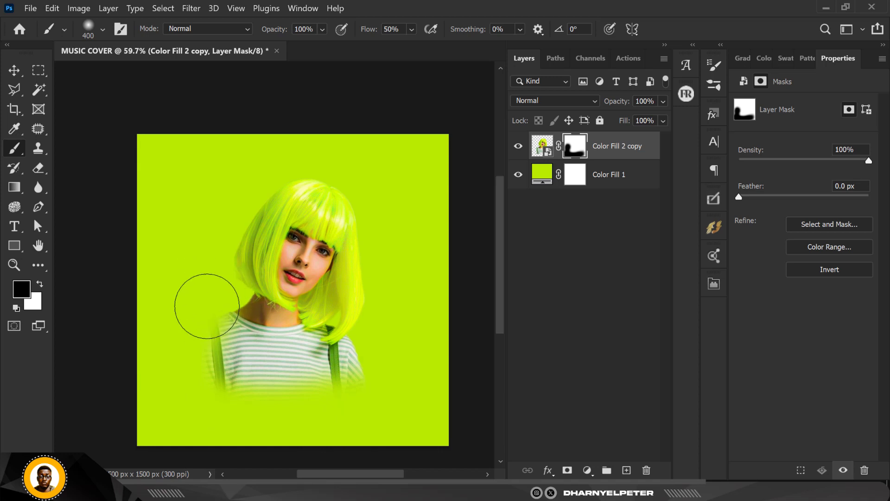
{"action": "mouse_move", "coordinate": [304, 385]}
{"action": "left_mouse_down"}
{"action": "mouse_move", "coordinate": [390, 358]}
{"action": "mouse_move", "coordinate": [369, 348]}
{"action": "mouse_move", "coordinate": [364, 403]}
{"action": "left_mouse_up"}
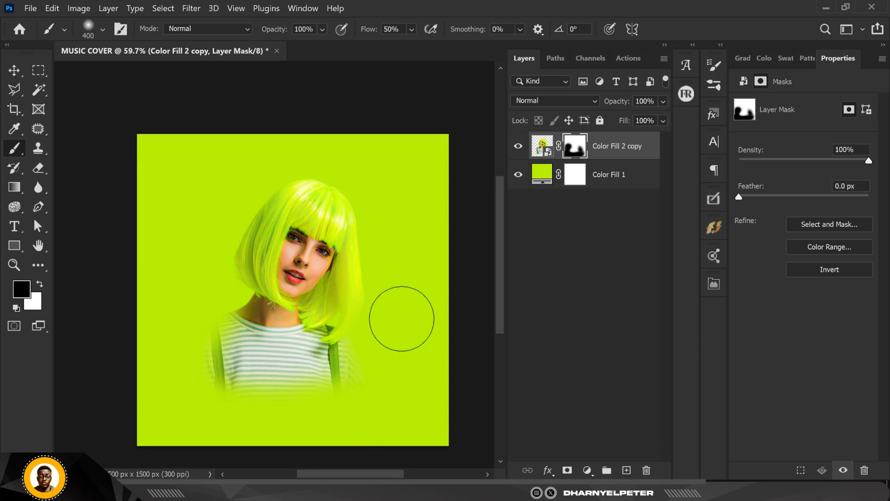
{"action": "key", "text": "x"}
{"action": "left_click_drag", "start_coordinate": [395, 310], "coordinate": [396, 321]}
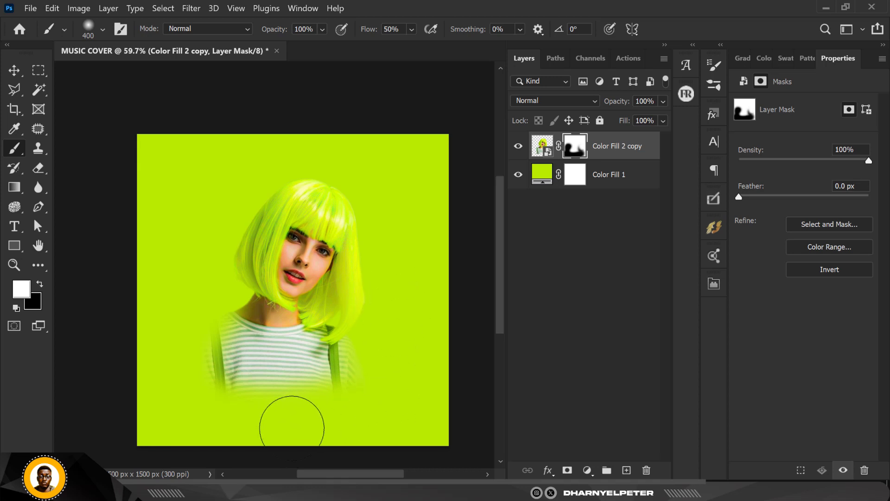
Fade the lower shirt softly into the background with an 800 px brush on the mask and move the woman slightly to the right
{"action": "key", "text": "bracketright"}
{"action": "key", "text": "bracketright"}
{"action": "key", "text": "bracketright"}
{"action": "key", "text": "bracketright"}
{"action": "key", "text": "bracketright"}
{"action": "mouse_move", "coordinate": [269, 429]}
{"action": "left_mouse_down"}
{"action": "mouse_move", "coordinate": [230, 434]}
{"action": "mouse_move", "coordinate": [245, 441]}
{"action": "mouse_move", "coordinate": [221, 449]}
{"action": "mouse_move", "coordinate": [246, 496]}
{"action": "left_mouse_up"}
{"action": "key", "text": "x"}
{"action": "mouse_move", "coordinate": [201, 446]}
{"action": "left_mouse_down"}
{"action": "mouse_move", "coordinate": [218, 456]}
{"action": "mouse_move", "coordinate": [176, 452]}
{"action": "mouse_move", "coordinate": [139, 431]}
{"action": "left_mouse_up"}
{"action": "mouse_move", "coordinate": [326, 441]}
{"action": "left_mouse_down"}
{"action": "mouse_move", "coordinate": [249, 452]}
{"action": "mouse_move", "coordinate": [187, 448]}
{"action": "mouse_move", "coordinate": [327, 458]}
{"action": "mouse_move", "coordinate": [214, 464]}
{"action": "mouse_move", "coordinate": [353, 458]}
{"action": "mouse_move", "coordinate": [306, 452]}
{"action": "mouse_move", "coordinate": [327, 464]}
{"action": "mouse_move", "coordinate": [172, 438]}
{"action": "left_mouse_up"}
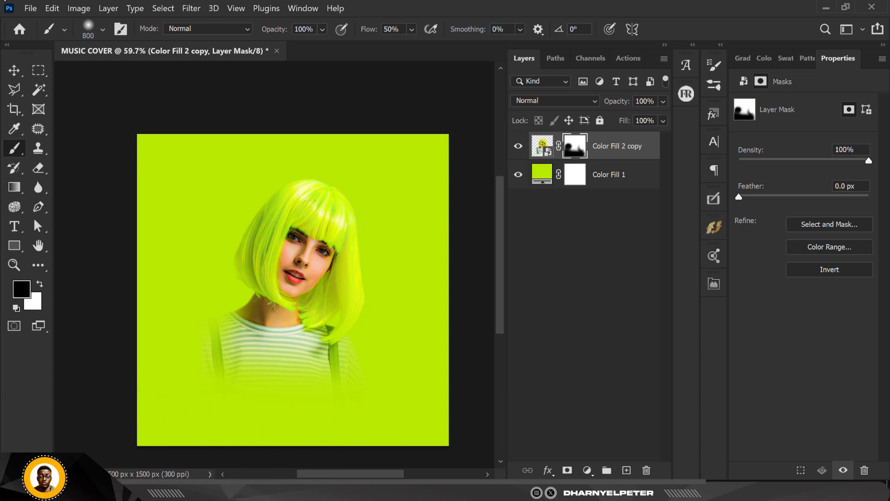
{"action": "left_click", "coordinate": [14, 71]}
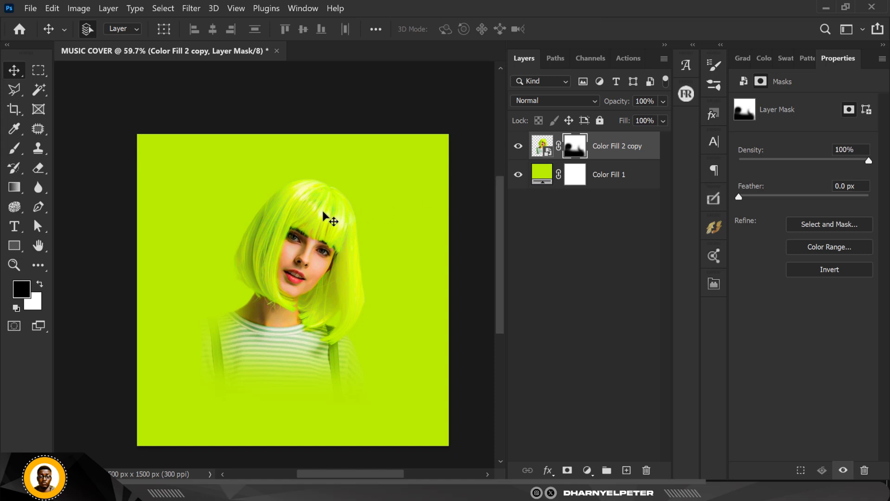
{"action": "left_click_drag", "start_coordinate": [323, 213], "coordinate": [330, 214]}
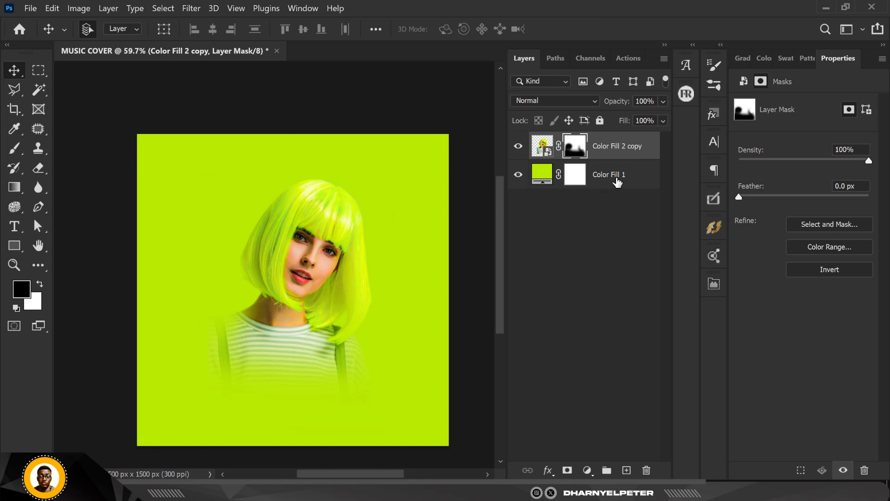
Select the Color Fill 1 layer and set the foreground color to bright yellow e7fd02 sampled from the woman's hair
{"action": "left_click", "coordinate": [600, 176]}
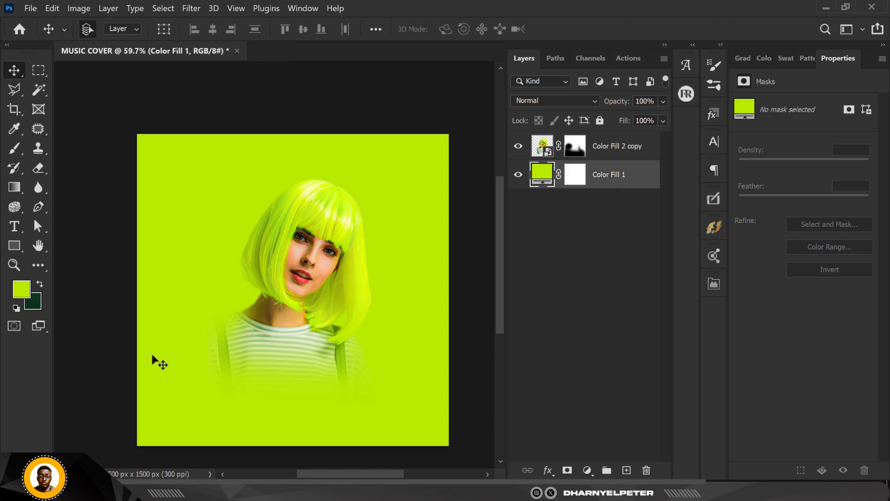
{"action": "left_click", "coordinate": [19, 295]}
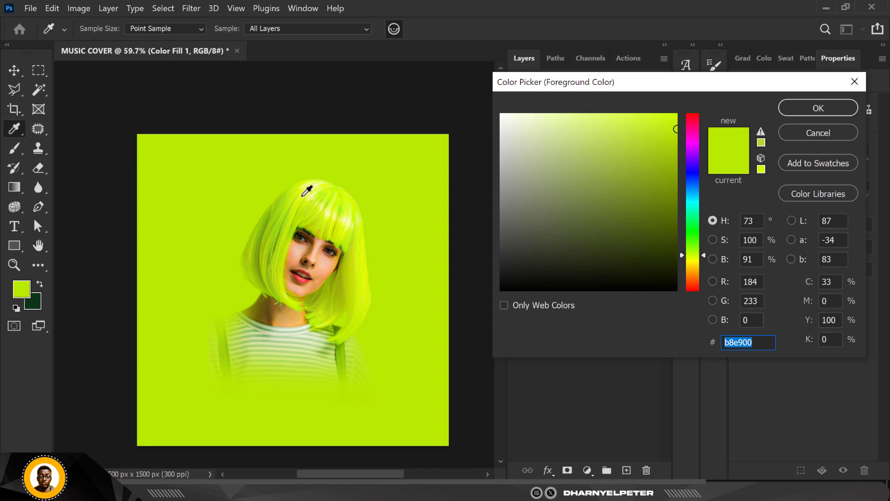
{"action": "left_click", "coordinate": [302, 195]}
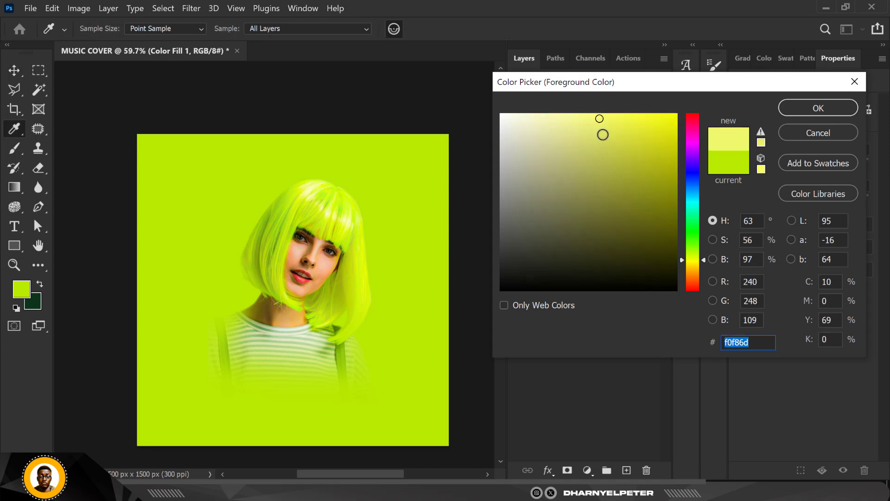
{"action": "left_click", "coordinate": [296, 196]}
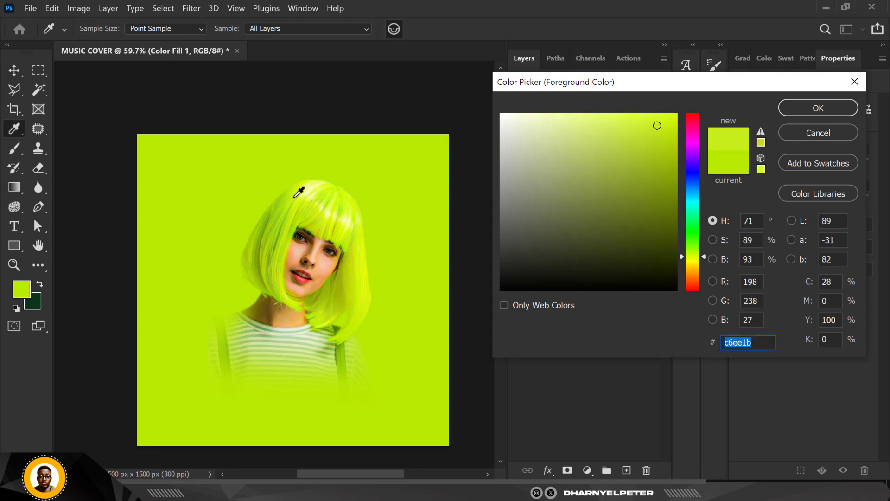
{"action": "left_click_drag", "start_coordinate": [296, 198], "coordinate": [303, 189]}
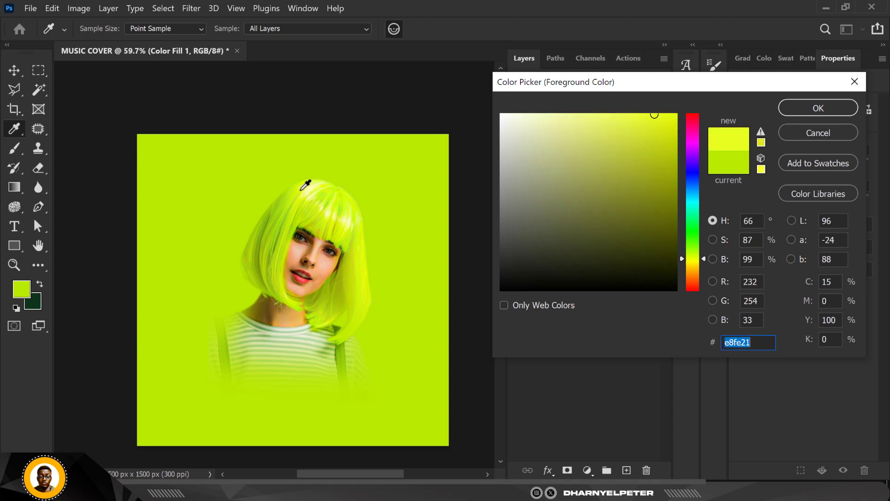
{"action": "left_click", "coordinate": [303, 190]}
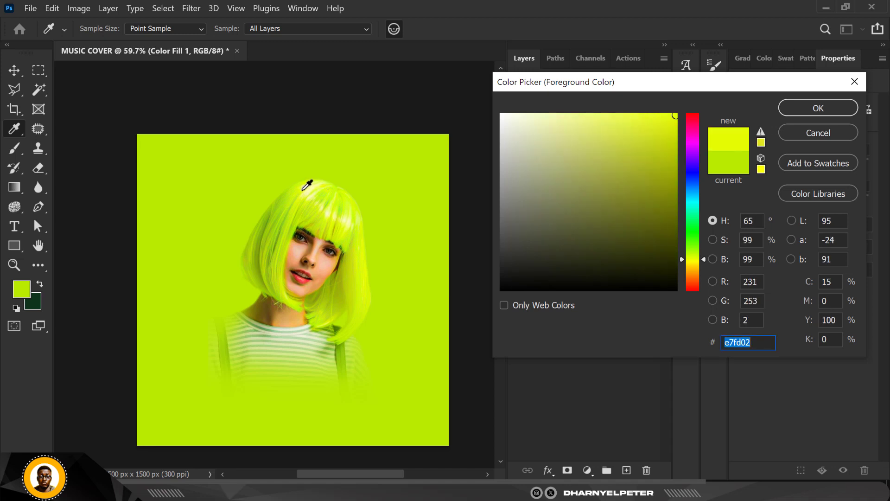
{"action": "left_click", "coordinate": [804, 108]}
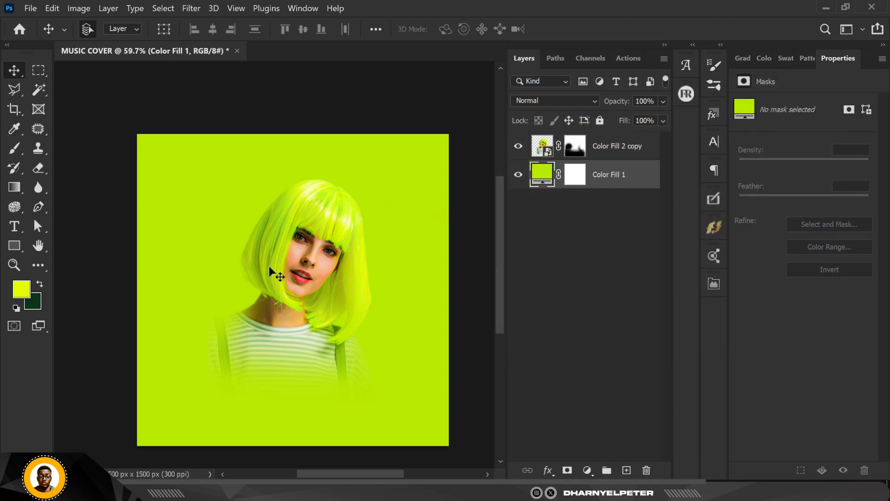
Paint a soft yellow glow behind the woman on a new layer above Color Fill 1, using an 800 px brush at 100% flow
{"action": "key", "text": "b"}
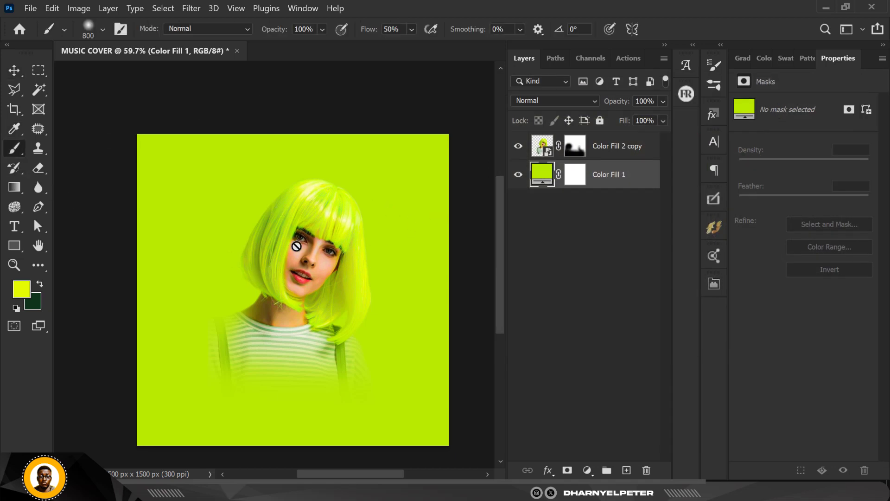
{"action": "left_click", "coordinate": [626, 470]}
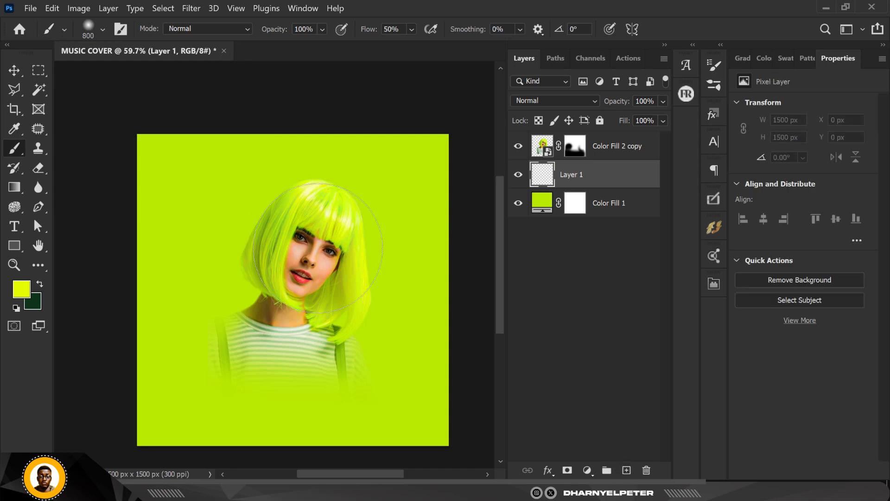
{"action": "left_click", "coordinate": [411, 28]}
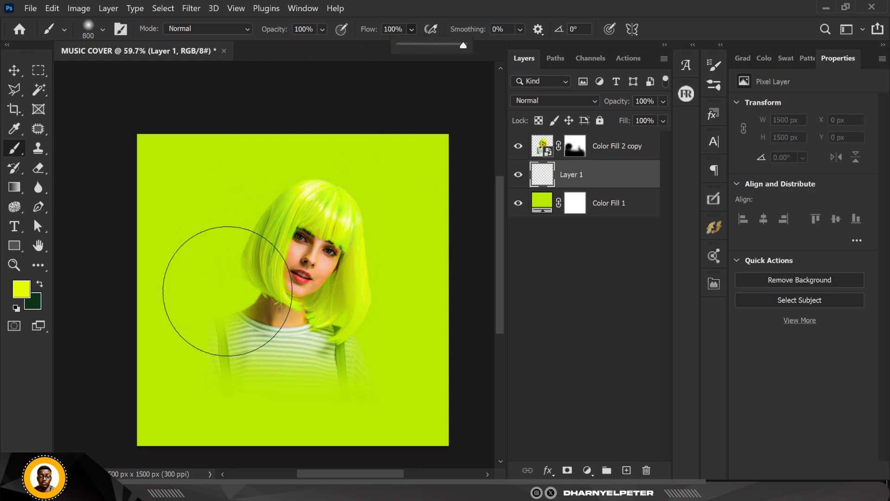
{"action": "mouse_move", "coordinate": [276, 292]}
{"action": "left_mouse_down"}
{"action": "mouse_move", "coordinate": [268, 342]}
{"action": "mouse_move", "coordinate": [288, 225]}
{"action": "mouse_move", "coordinate": [293, 244]}
{"action": "left_mouse_up"}
{"action": "left_click", "coordinate": [309, 244]}
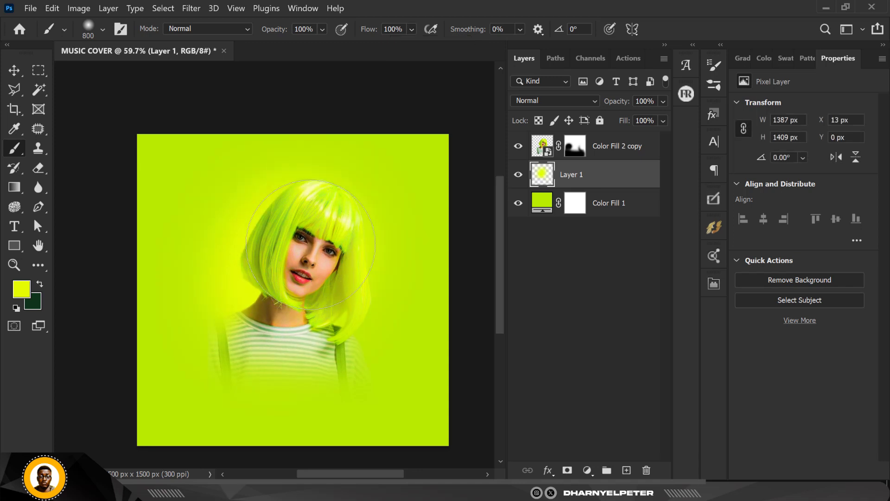
{"action": "left_click", "coordinate": [317, 250]}
{"action": "mouse_move", "coordinate": [333, 316]}
{"action": "left_mouse_down"}
{"action": "mouse_move", "coordinate": [251, 325]}
{"action": "mouse_move", "coordinate": [347, 328]}
{"action": "mouse_move", "coordinate": [348, 297]}
{"action": "left_mouse_up"}
{"action": "left_click", "coordinate": [348, 297]}
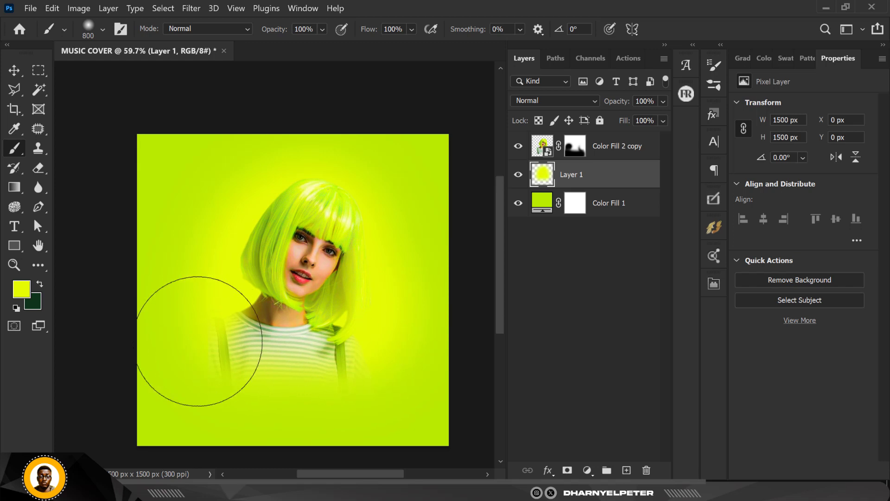
Add a new layer above Layer 1 and paint a softer inner glow around the woman in pale yellow f6ff9d
{"action": "left_click", "coordinate": [611, 207]}
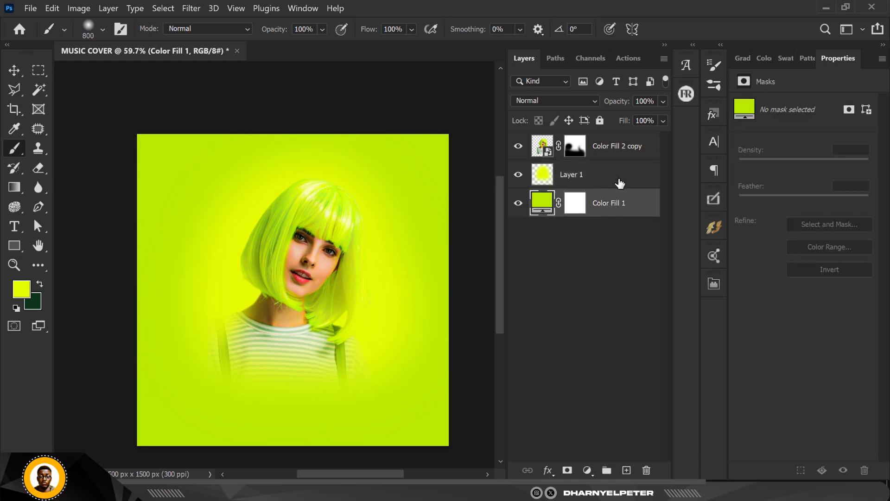
{"action": "left_click", "coordinate": [622, 181]}
{"action": "left_click", "coordinate": [627, 470]}
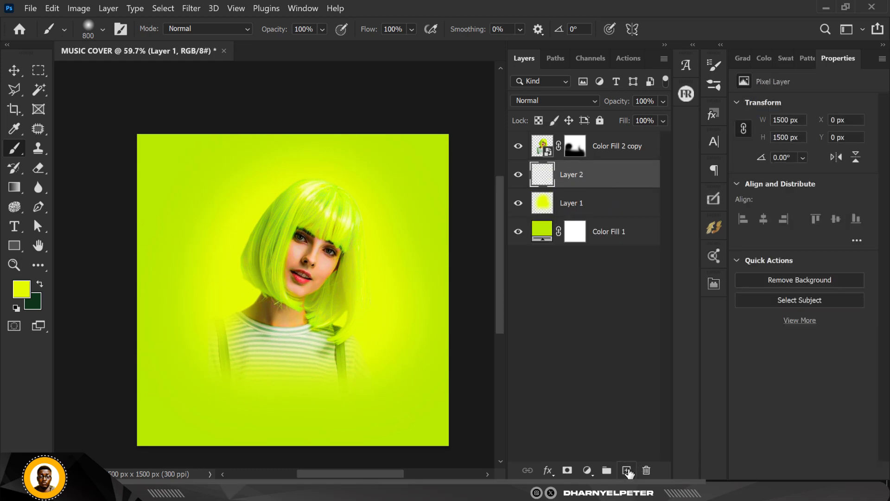
{"action": "left_click", "coordinate": [20, 293]}
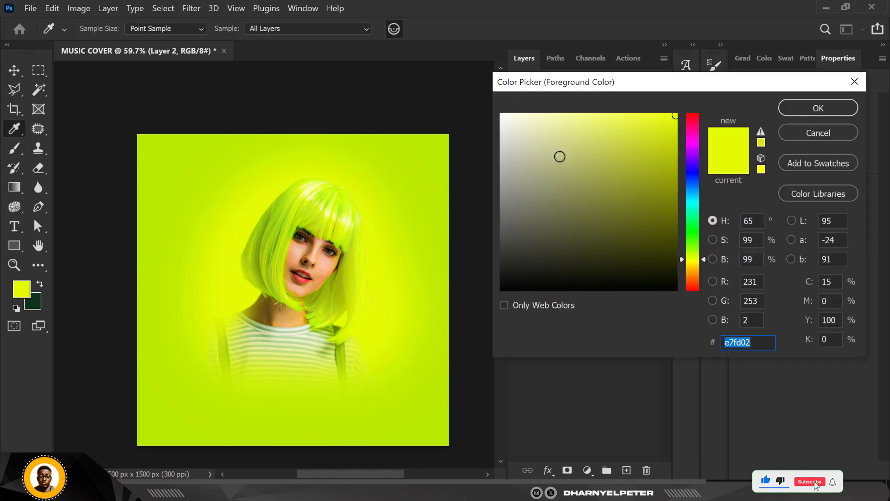
{"action": "left_click_drag", "start_coordinate": [667, 119], "coordinate": [568, 103]}
{"action": "key", "text": "Return"}
{"action": "key", "text": "b"}
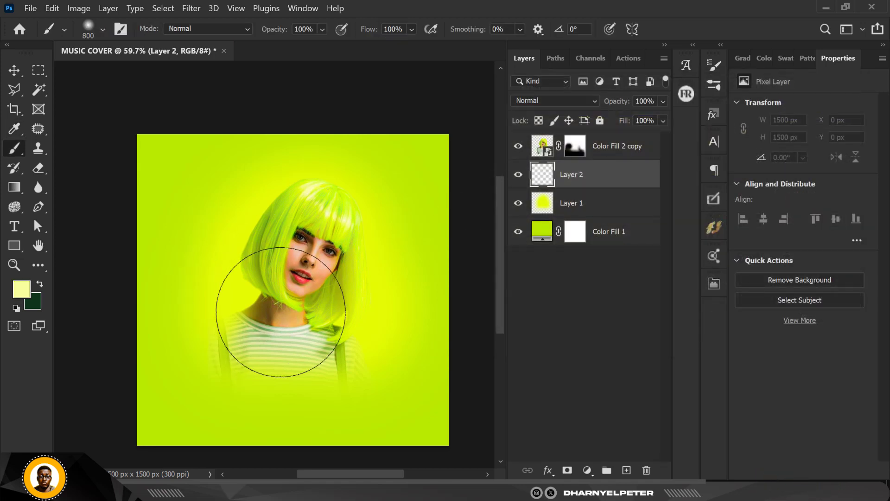
{"action": "mouse_move", "coordinate": [272, 310]}
{"action": "left_mouse_down"}
{"action": "mouse_move", "coordinate": [222, 306]}
{"action": "mouse_move", "coordinate": [238, 298]}
{"action": "mouse_move", "coordinate": [264, 229]}
{"action": "mouse_move", "coordinate": [285, 240]}
{"action": "mouse_move", "coordinate": [324, 224]}
{"action": "mouse_move", "coordinate": [318, 371]}
{"action": "mouse_move", "coordinate": [324, 280]}
{"action": "mouse_move", "coordinate": [368, 129]}
{"action": "mouse_move", "coordinate": [388, 209]}
{"action": "mouse_move", "coordinate": [342, 322]}
{"action": "mouse_move", "coordinate": [354, 334]}
{"action": "left_mouse_up"}
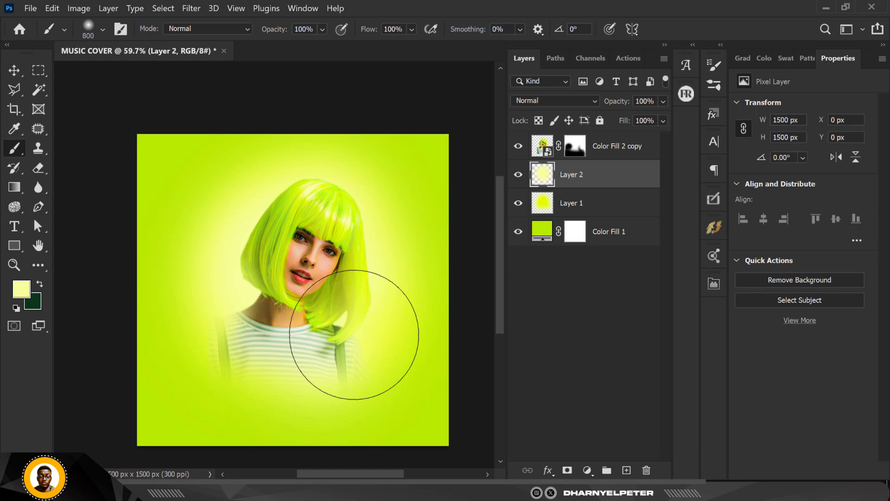
{"action": "key", "text": "XF86MonBrightnessDown"}
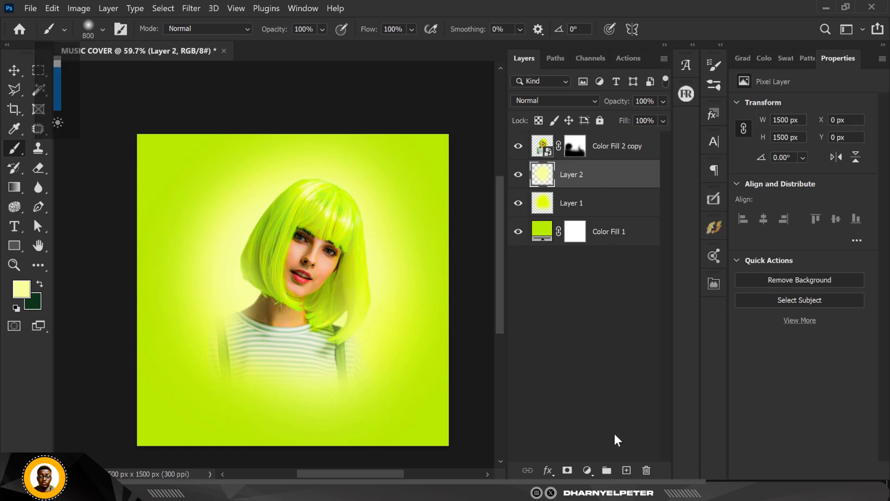
Add a new layer above Layer 2 and paint a white ffffff glow close around the woman with a 400 px brush
{"action": "left_click", "coordinate": [627, 470]}
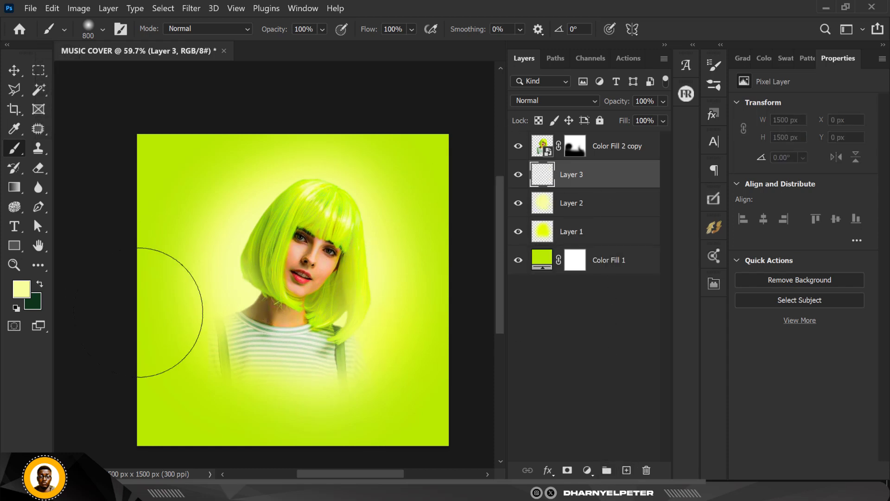
{"action": "left_click", "coordinate": [20, 290]}
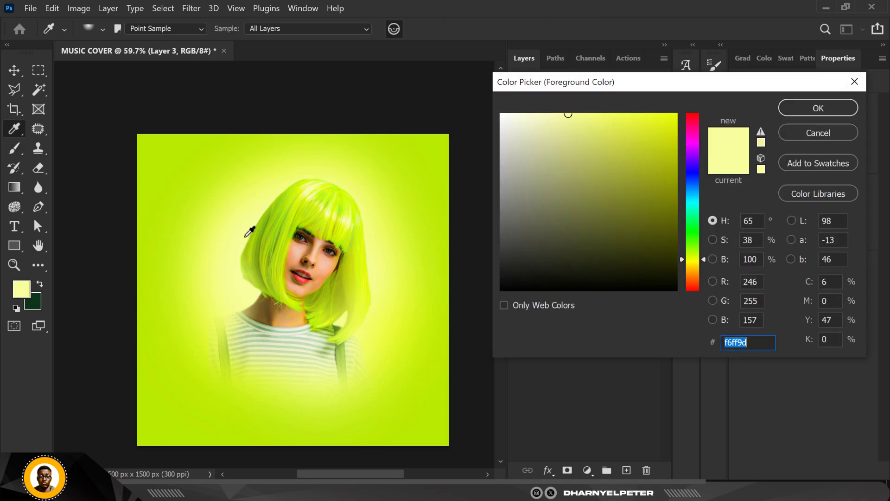
{"action": "left_click", "coordinate": [815, 111]}
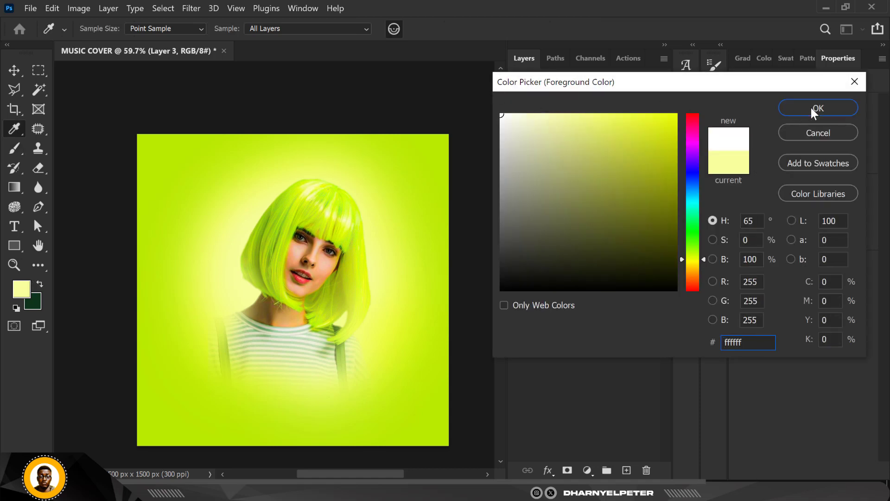
{"action": "key", "text": "bracketleft"}
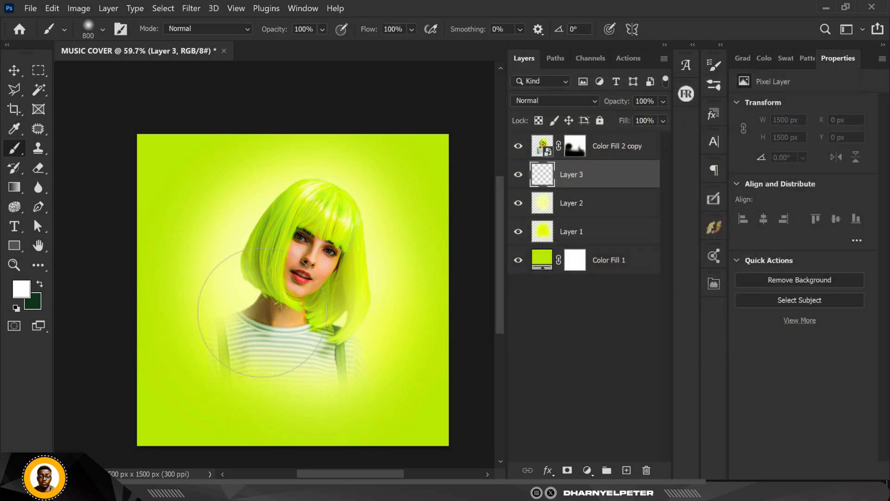
{"action": "key", "text": "bracketleft"}
{"action": "key", "text": "bracketleft"}
{"action": "key", "text": "bracketleft"}
{"action": "left_click", "coordinate": [259, 308]}
{"action": "mouse_move", "coordinate": [259, 250]}
{"action": "left_mouse_down"}
{"action": "mouse_move", "coordinate": [294, 216]}
{"action": "mouse_move", "coordinate": [317, 205]}
{"action": "mouse_move", "coordinate": [335, 230]}
{"action": "mouse_move", "coordinate": [338, 334]}
{"action": "mouse_move", "coordinate": [351, 333]}
{"action": "mouse_move", "coordinate": [290, 394]}
{"action": "left_mouse_up"}
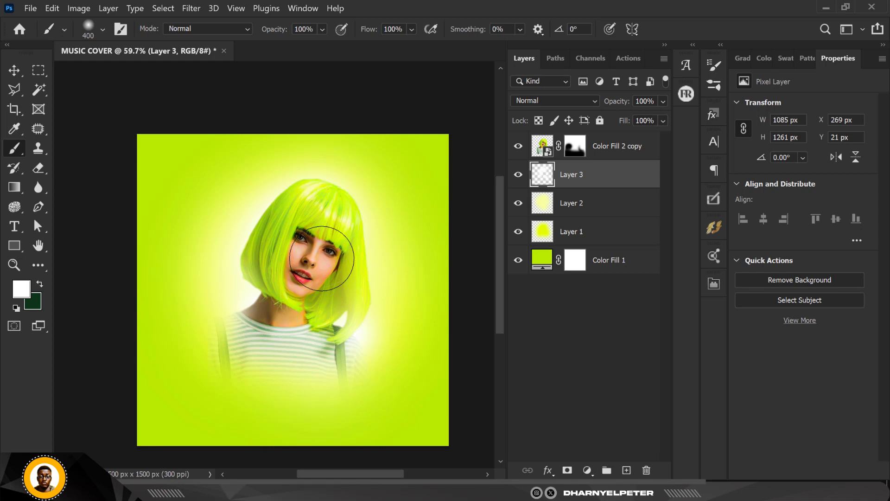
Set the blend mode of the two yellow glow layers, Layer 1 and Layer 2, to Screen
{"action": "left_click", "coordinate": [592, 204]}
{"action": "left_click", "coordinate": [598, 234], "text": "shift"}
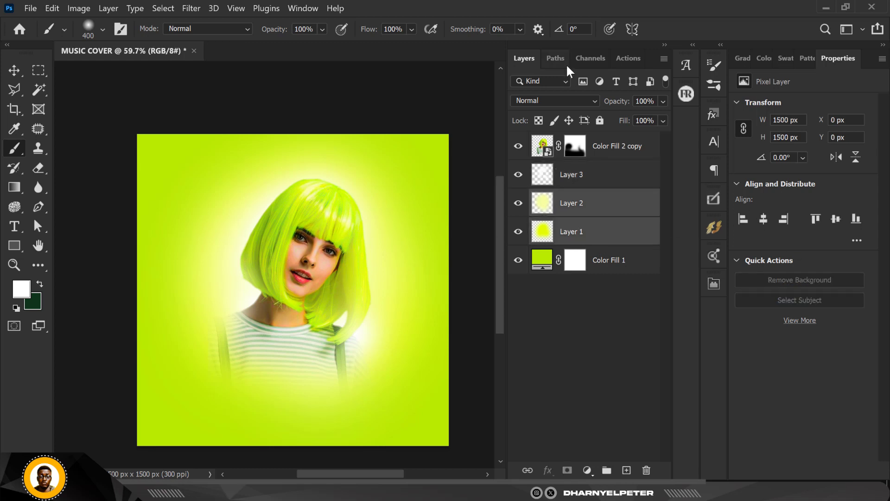
{"action": "left_click", "coordinate": [569, 100]}
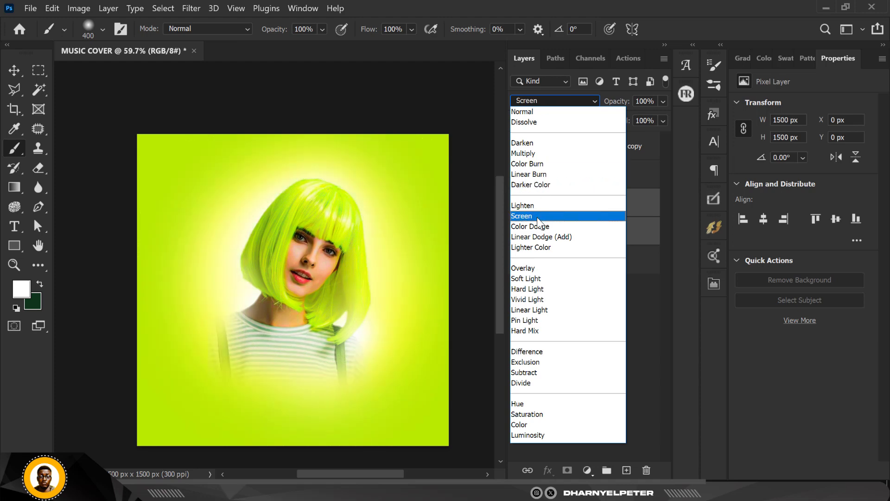
{"action": "left_click", "coordinate": [537, 217]}
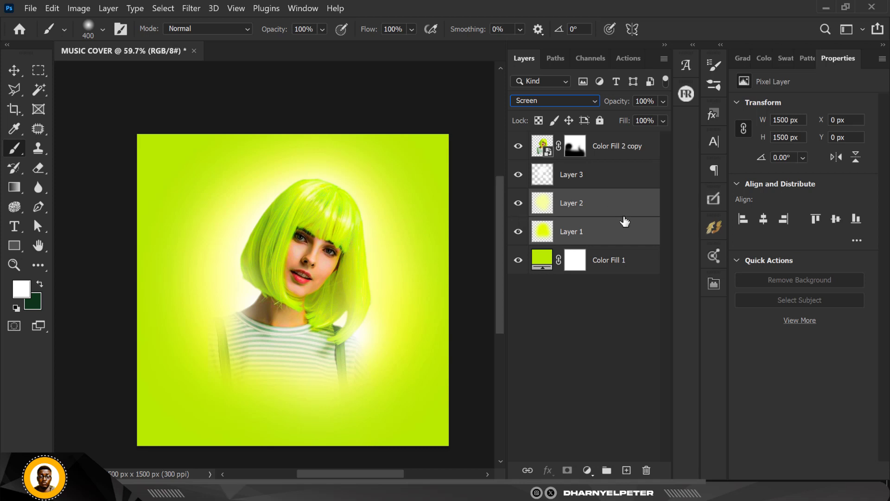
Group the two yellow glow layers as LIGHT and lower the group's opacity to 73%
{"action": "key", "text": "ctrl+g"}
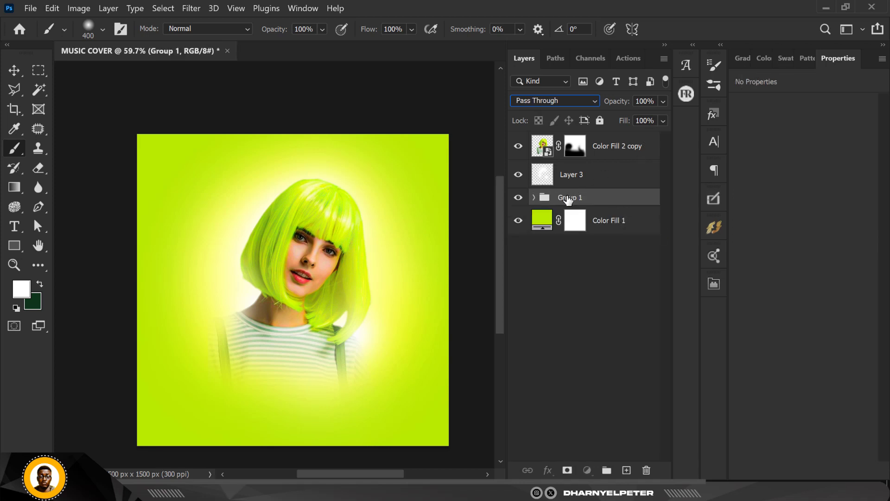
{"action": "double_click", "coordinate": [567, 198]}
{"action": "type", "text": "LIGHT"}
{"action": "key", "text": "Return"}
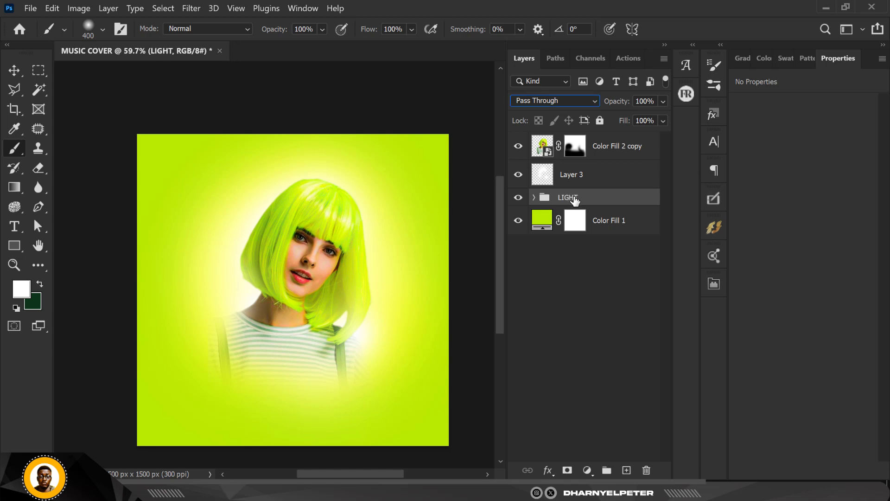
{"action": "left_click", "coordinate": [663, 102]}
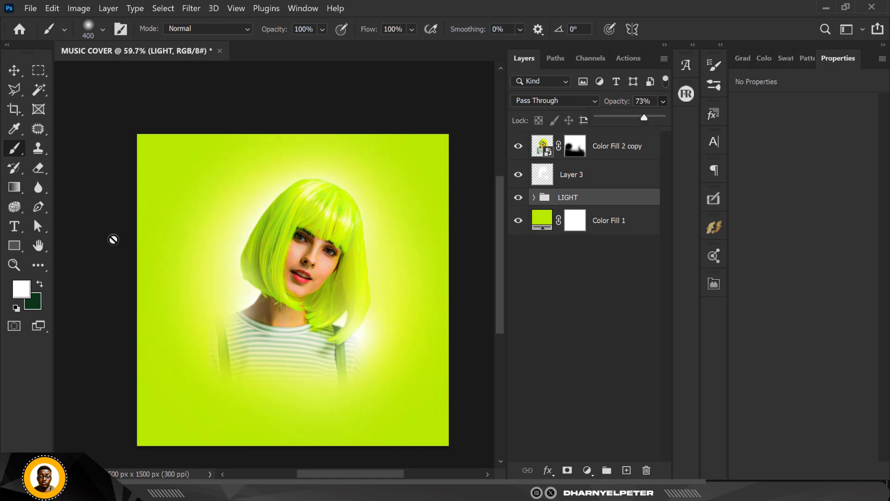
Convert the masked woman layer to a smart object, duplicate it and place the duplicate below the original
{"action": "left_click", "coordinate": [14, 70]}
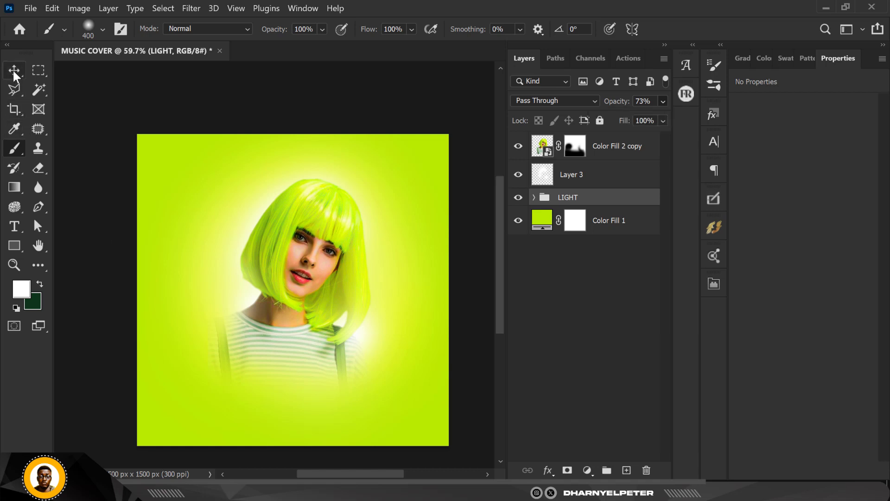
{"action": "scroll", "coordinate": [270, 327], "scroll_direction": "up", "scroll_amount": 2}
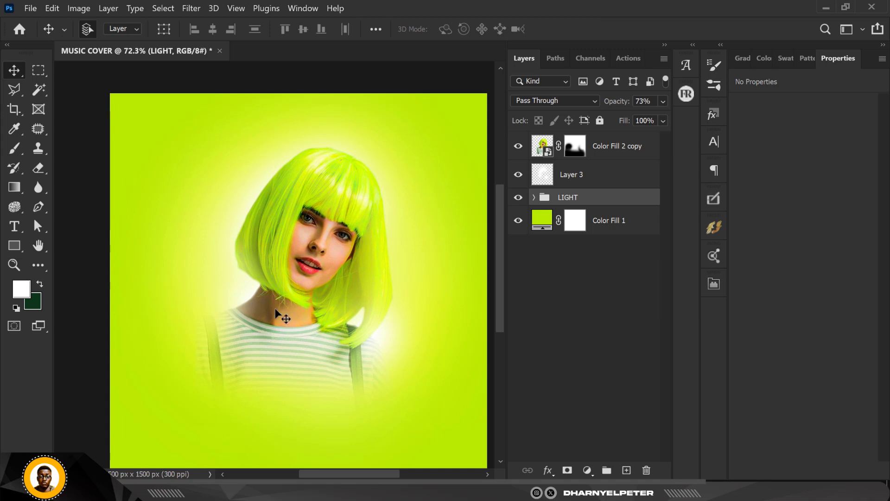
{"action": "scroll", "coordinate": [278, 309], "scroll_direction": "down", "scroll_amount": 1}
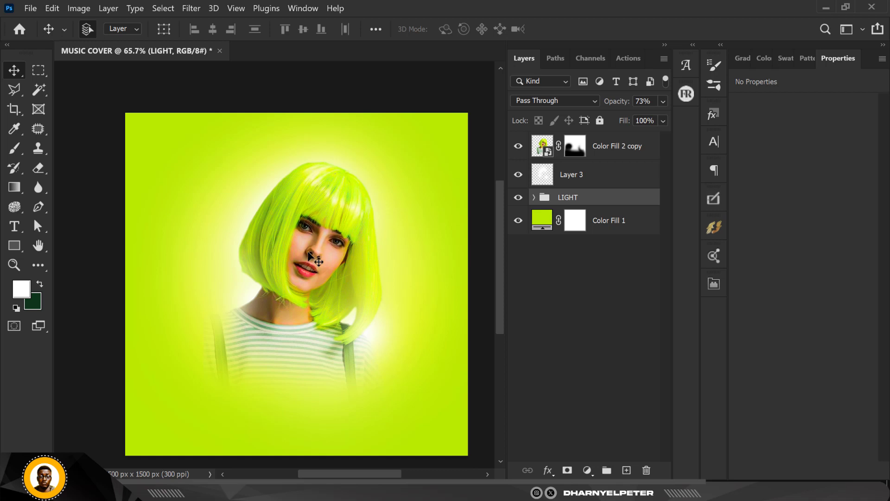
{"action": "scroll", "coordinate": [363, 190], "scroll_direction": "down", "scroll_amount": 1}
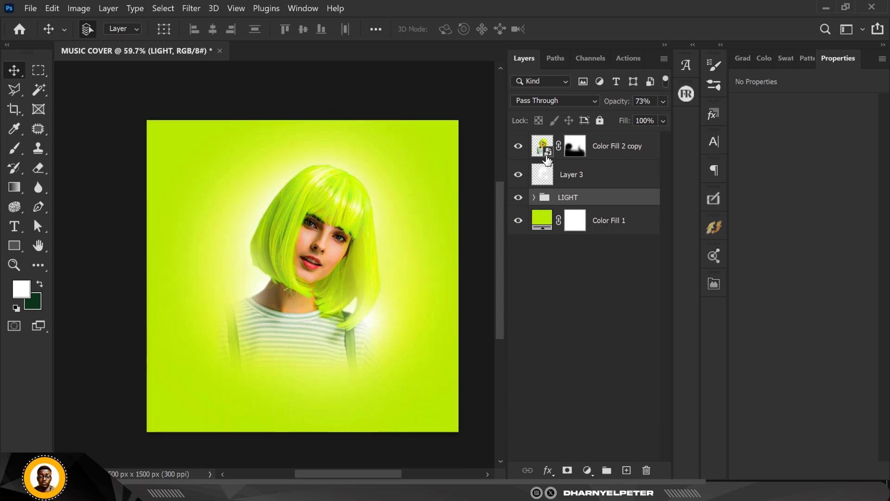
{"action": "right_click", "coordinate": [613, 147]}
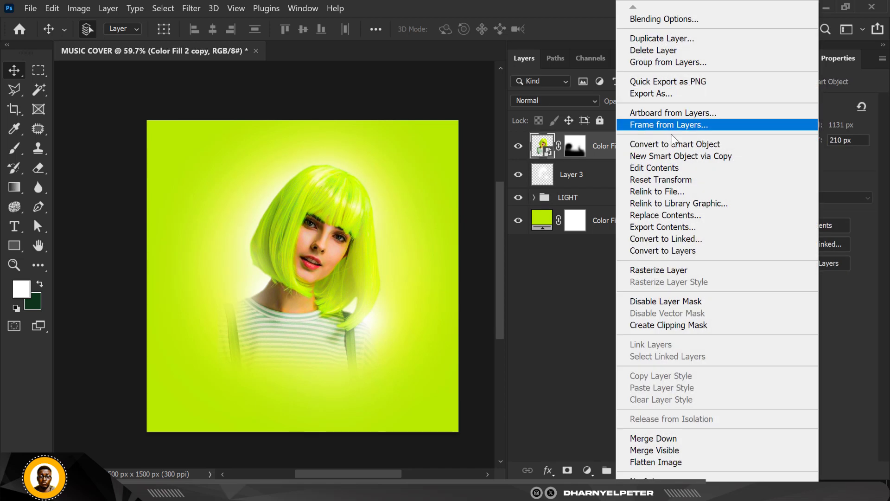
{"action": "left_click", "coordinate": [677, 143]}
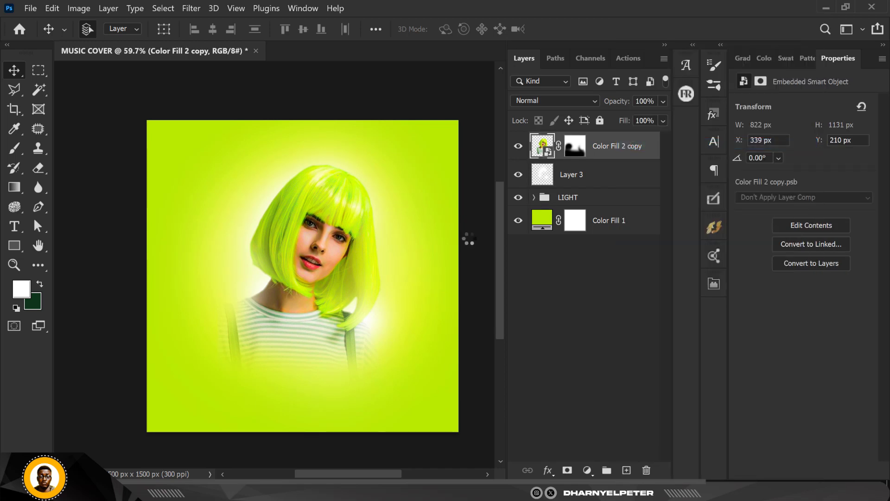
{"action": "key", "text": "ctrl+j"}
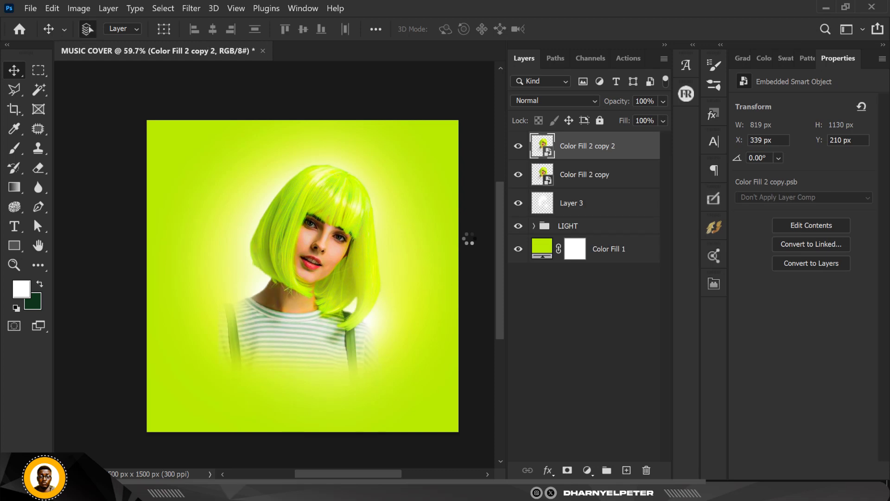
{"action": "left_click_drag", "start_coordinate": [606, 151], "coordinate": [603, 181]}
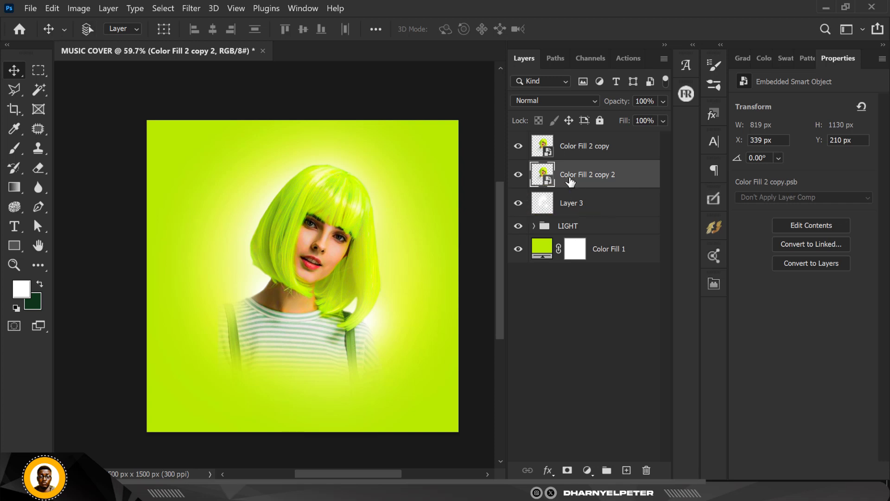
Enlarge the duplicate woman to 158.10% and move it to the right behind the original, at about X 850 px
{"action": "key", "text": "ctrl+t"}
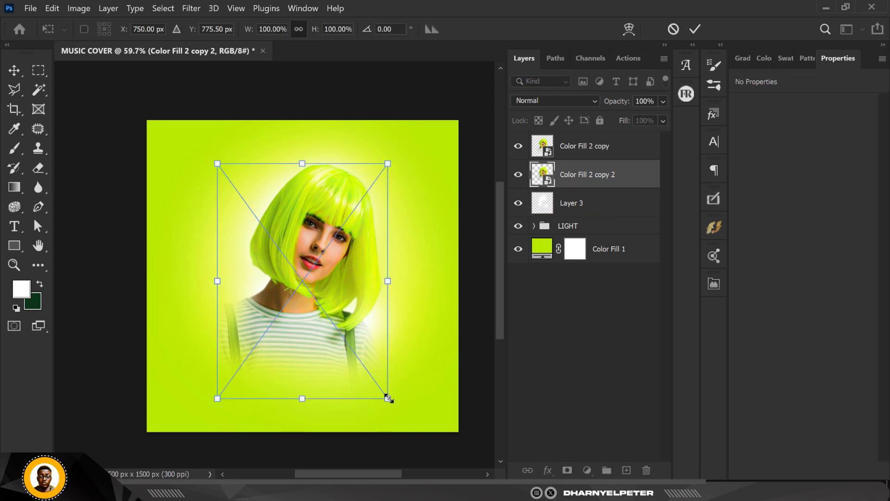
{"action": "left_click_drag", "start_coordinate": [388, 398], "coordinate": [438, 466]}
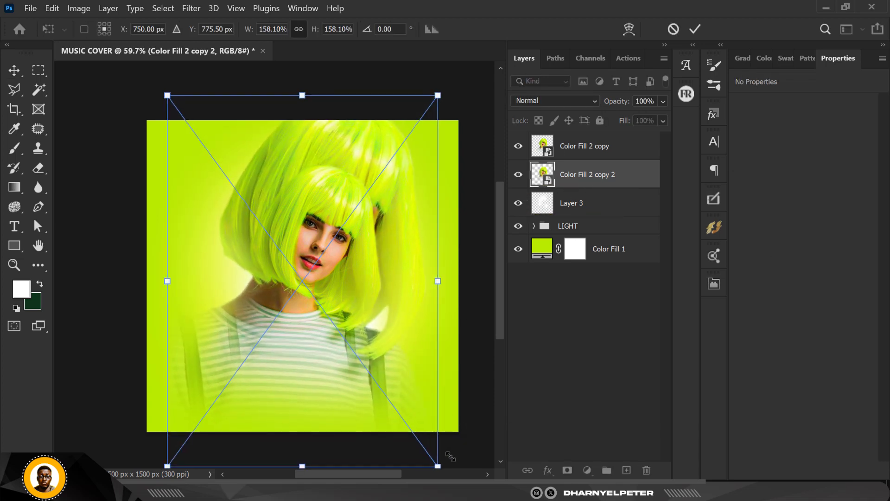
{"action": "left_click_drag", "start_coordinate": [396, 280], "coordinate": [419, 284]}
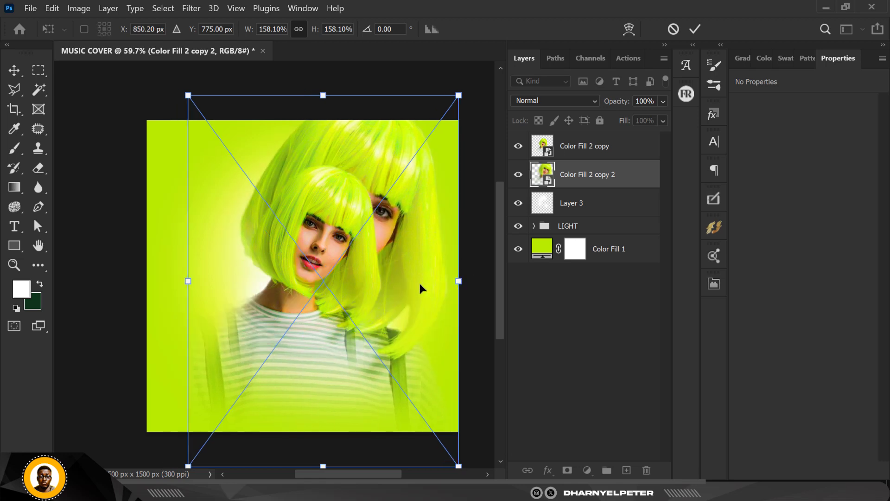
{"action": "key", "text": "Return"}
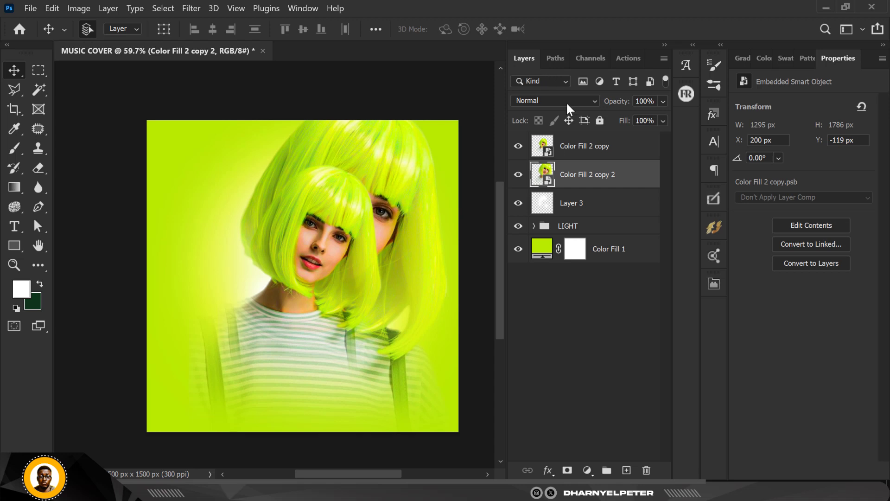
Set the enlarged duplicate woman layer to Linear Burn with 50% opacity and 50% fill
{"action": "left_click", "coordinate": [566, 101]}
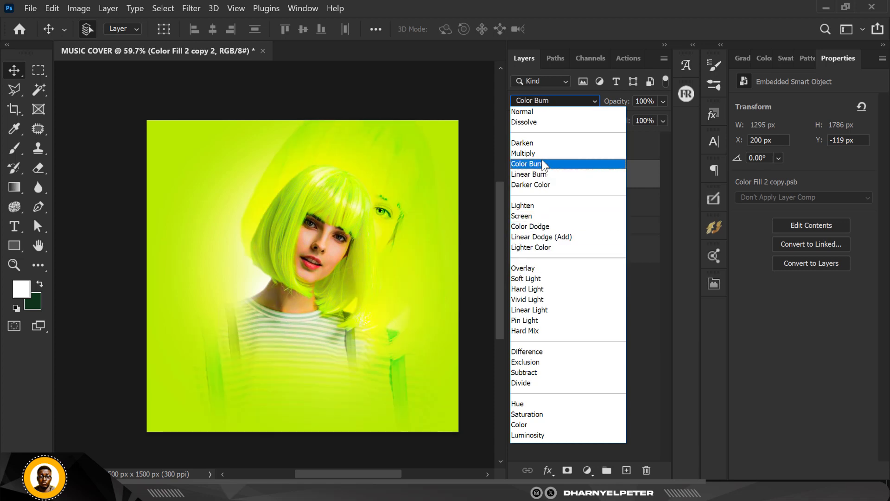
{"action": "left_click", "coordinate": [542, 175]}
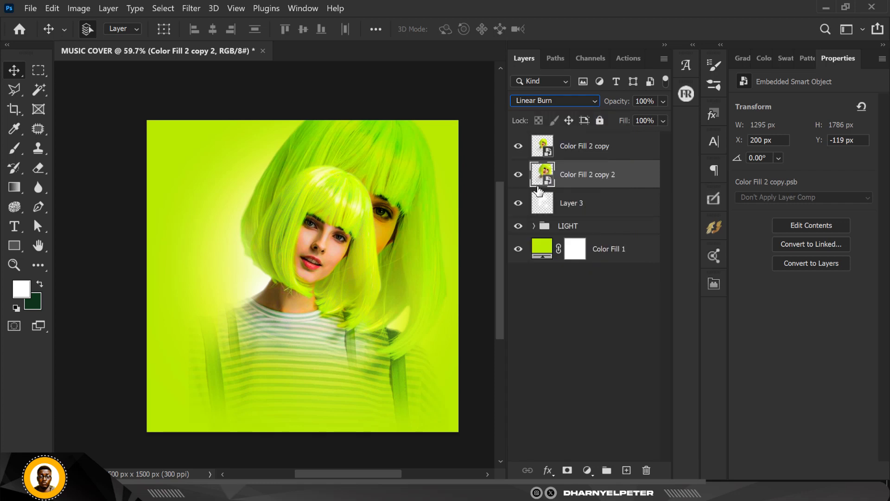
{"action": "left_click", "coordinate": [663, 100]}
{"action": "left_click_drag", "start_coordinate": [635, 120], "coordinate": [630, 119]}
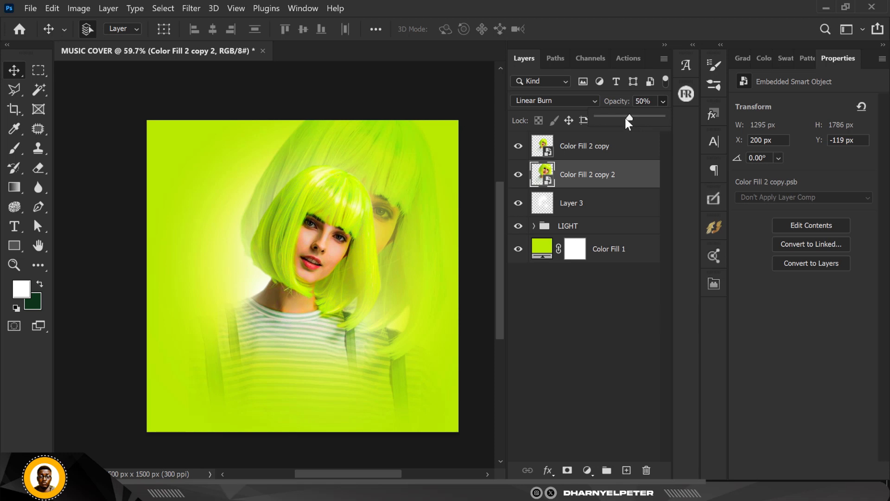
{"action": "left_click", "coordinate": [639, 176]}
{"action": "left_click", "coordinate": [622, 121]}
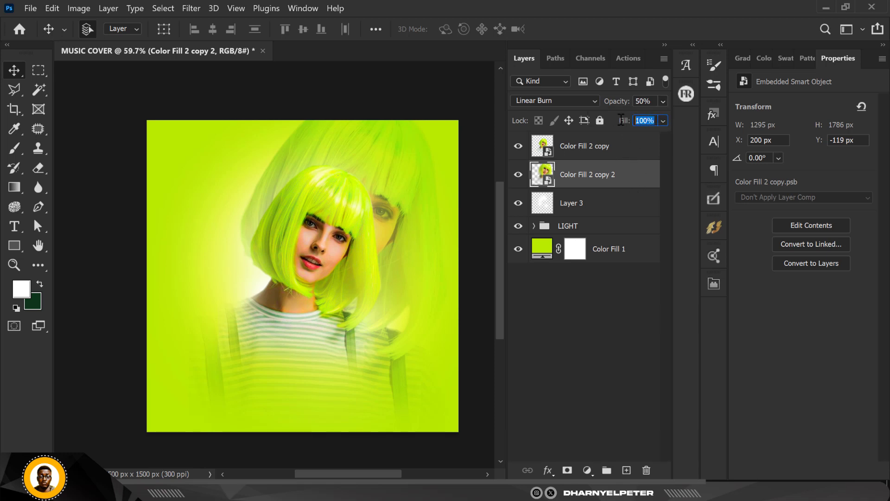
{"action": "type", "text": "50"}
{"action": "key", "text": "Return"}
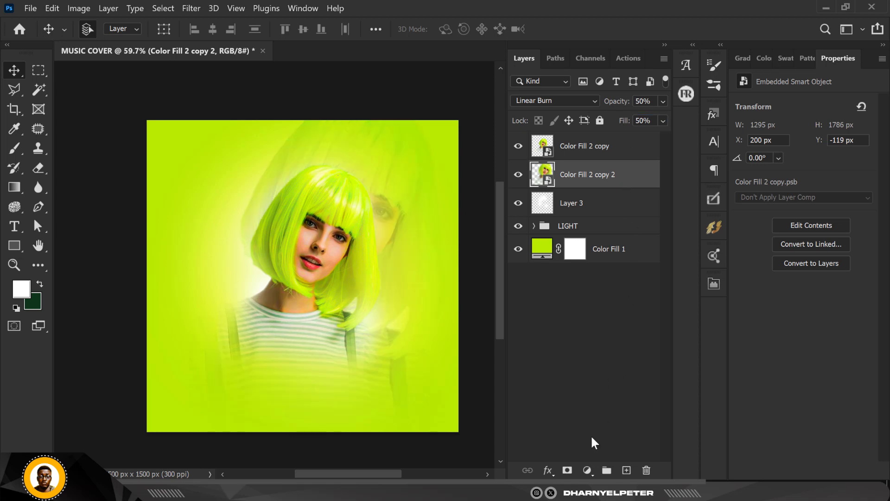
Add a layer mask to the enlarged duplicate and paint out its lower body in black with a soft 700 px brush
{"action": "left_click", "coordinate": [567, 471]}
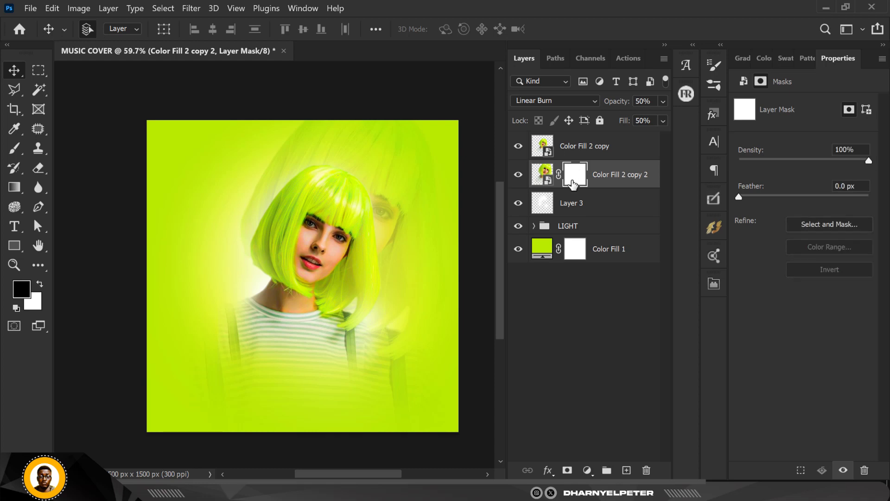
{"action": "left_click", "coordinate": [518, 175]}
{"action": "left_click", "coordinate": [519, 175]}
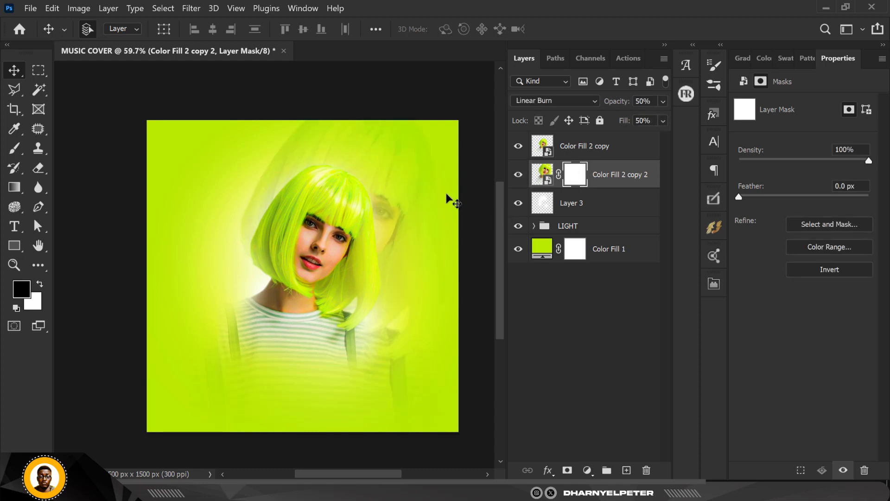
{"action": "key", "text": "b"}
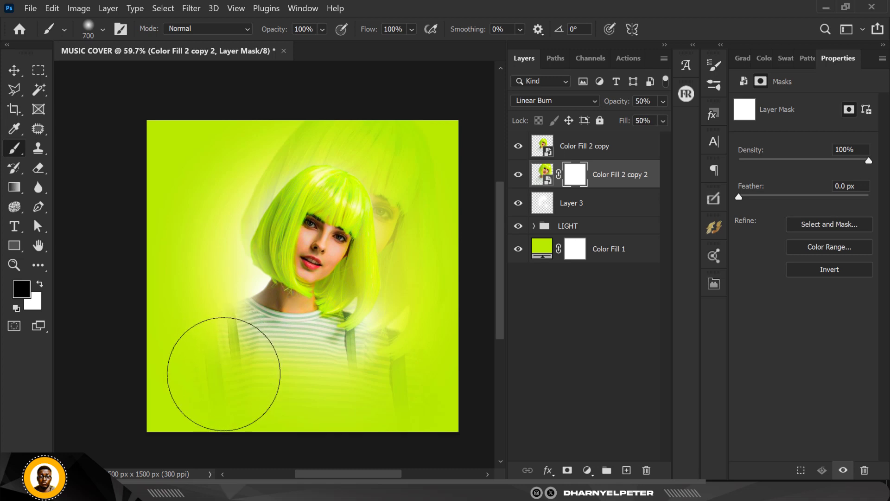
{"action": "mouse_move", "coordinate": [223, 373]}
{"action": "left_mouse_down"}
{"action": "mouse_move", "coordinate": [181, 412]}
{"action": "mouse_move", "coordinate": [190, 379]}
{"action": "mouse_move", "coordinate": [216, 413]}
{"action": "mouse_move", "coordinate": [337, 441]}
{"action": "mouse_move", "coordinate": [448, 427]}
{"action": "mouse_move", "coordinate": [433, 386]}
{"action": "mouse_move", "coordinate": [441, 377]}
{"action": "mouse_move", "coordinate": [423, 388]}
{"action": "mouse_move", "coordinate": [392, 380]}
{"action": "mouse_move", "coordinate": [403, 373]}
{"action": "mouse_move", "coordinate": [417, 417]}
{"action": "mouse_move", "coordinate": [348, 360]}
{"action": "left_mouse_up"}
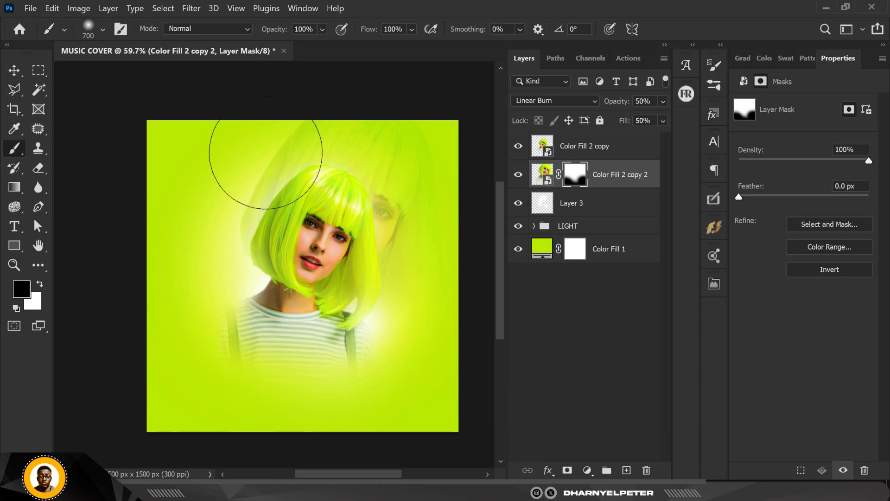
{"action": "left_click", "coordinate": [13, 70]}
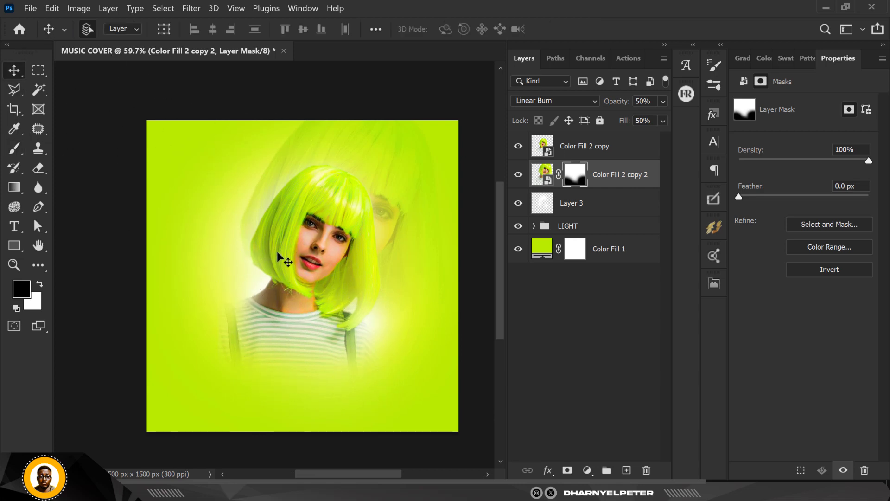
Move the masked duplicate woman below the LIGHT group, directly above Color Fill 1, and set its opacity to 86%
{"action": "scroll", "coordinate": [280, 249], "scroll_direction": "up", "scroll_amount": 3}
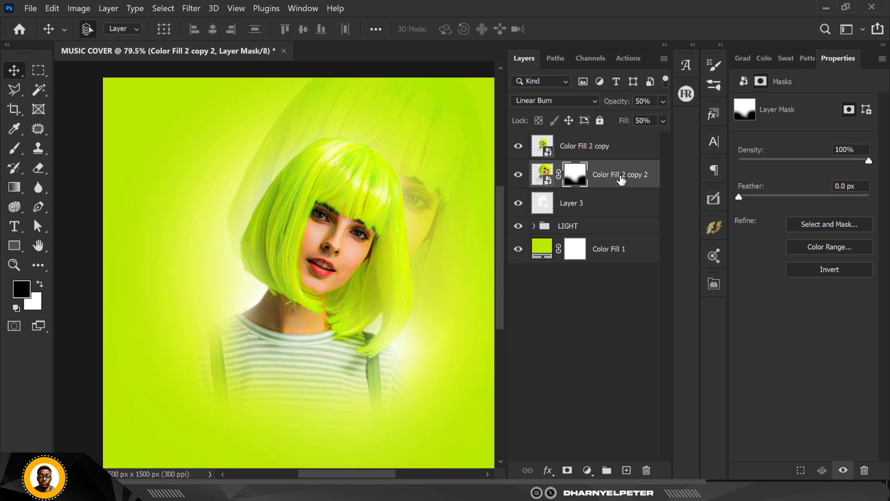
{"action": "left_click_drag", "start_coordinate": [621, 180], "coordinate": [621, 240]}
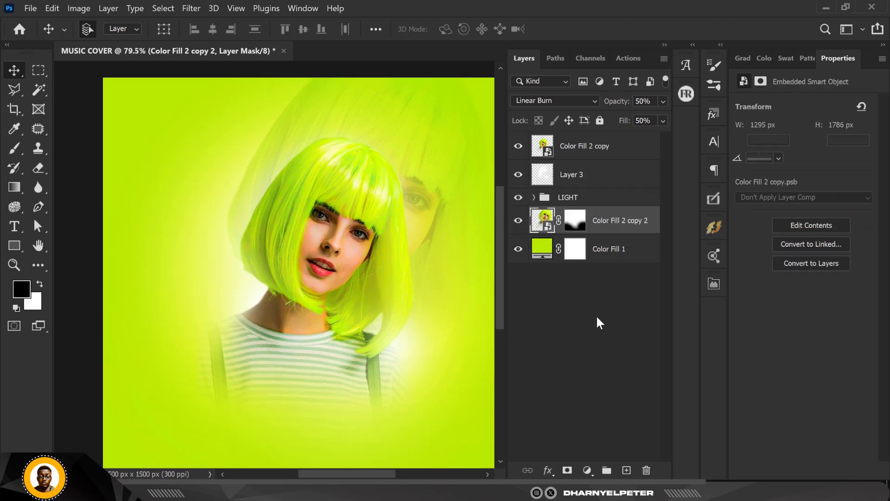
{"action": "left_click", "coordinate": [662, 100]}
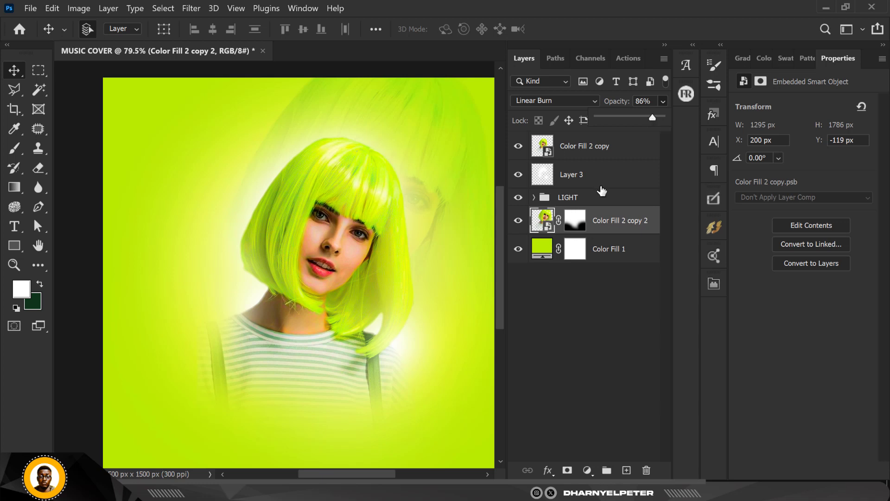
{"action": "scroll", "coordinate": [461, 187], "scroll_direction": "down", "scroll_amount": 1}
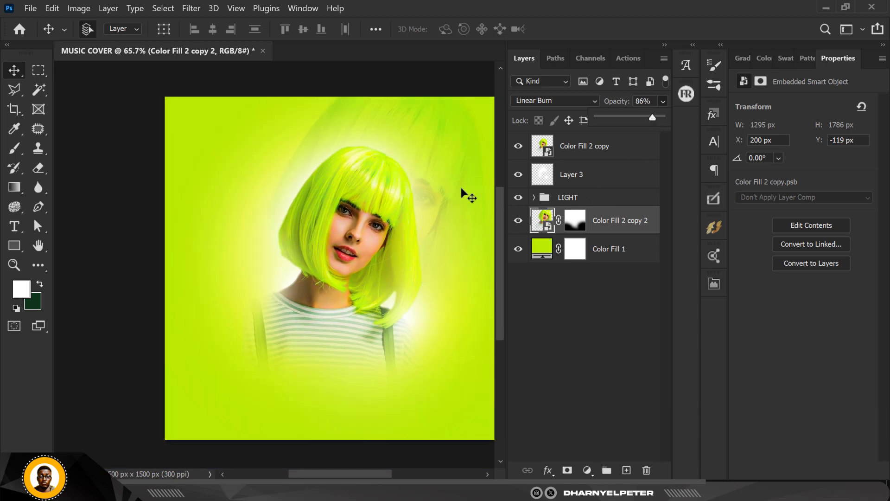
{"action": "scroll", "coordinate": [365, 174], "scroll_direction": "down", "scroll_amount": 1}
{"action": "scroll", "coordinate": [365, 157], "scroll_direction": "up", "scroll_amount": 1}
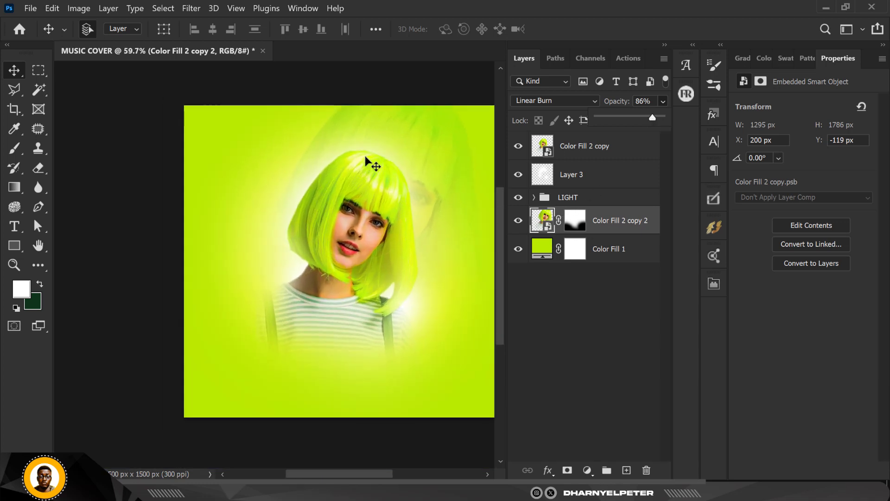
{"action": "left_click", "coordinate": [384, 82]}
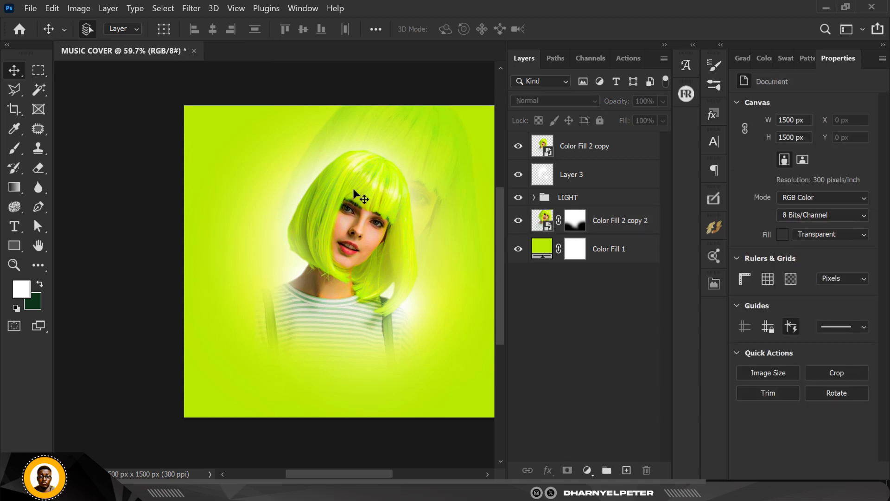
{"action": "scroll", "coordinate": [338, 178], "scroll_direction": "down", "scroll_amount": 1}
Add a solid color fill layer in very dark green 031b0b above the original woman layer
{"action": "left_click", "coordinate": [603, 148]}
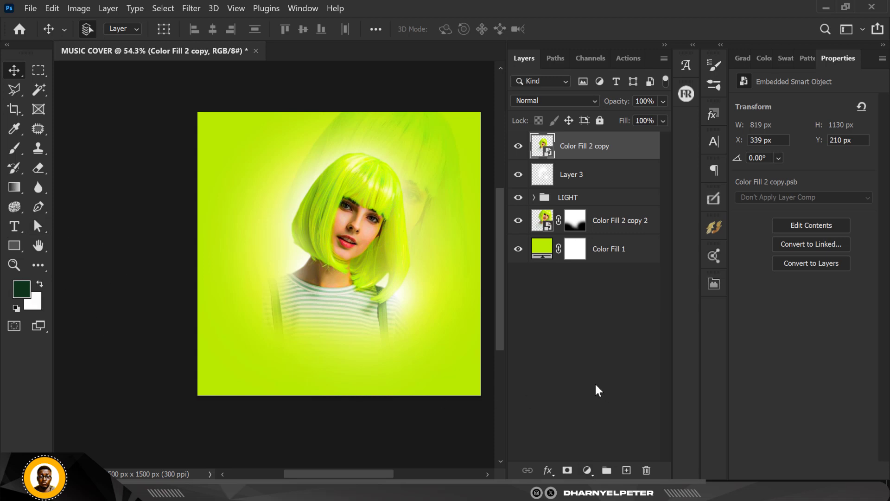
{"action": "left_click", "coordinate": [588, 472]}
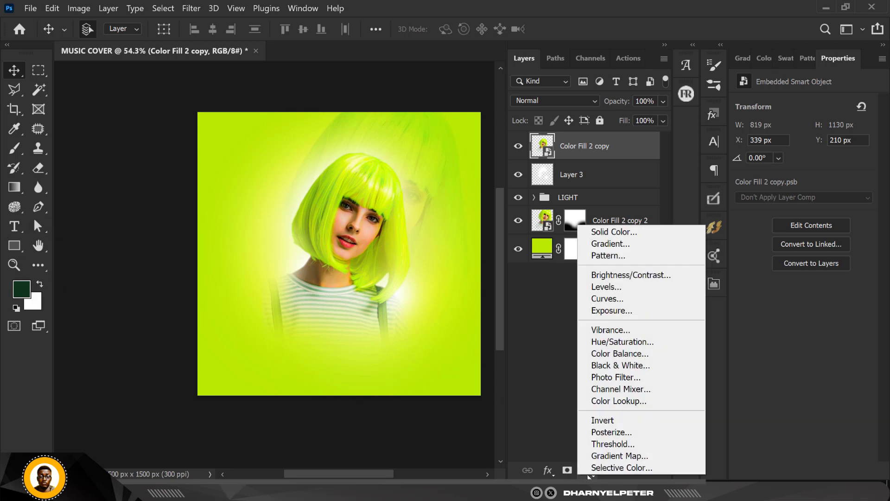
{"action": "left_click", "coordinate": [619, 232]}
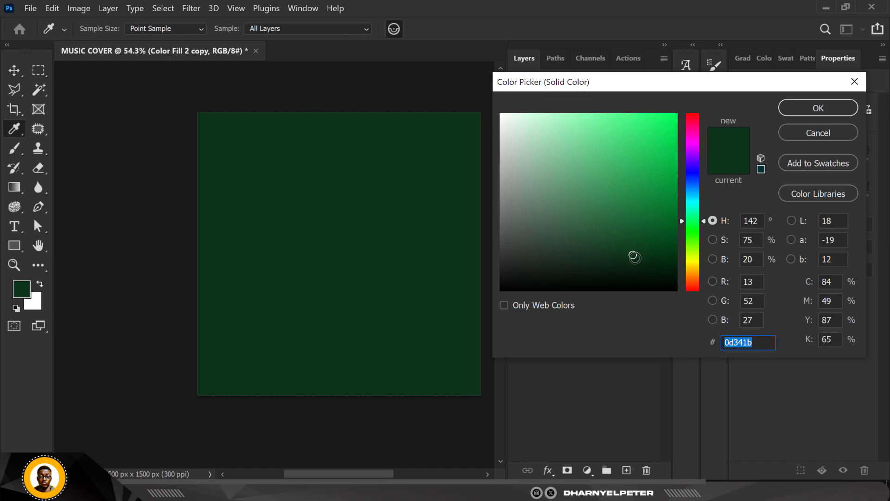
{"action": "left_click_drag", "start_coordinate": [636, 258], "coordinate": [660, 272]}
{"action": "left_click", "coordinate": [849, 110]}
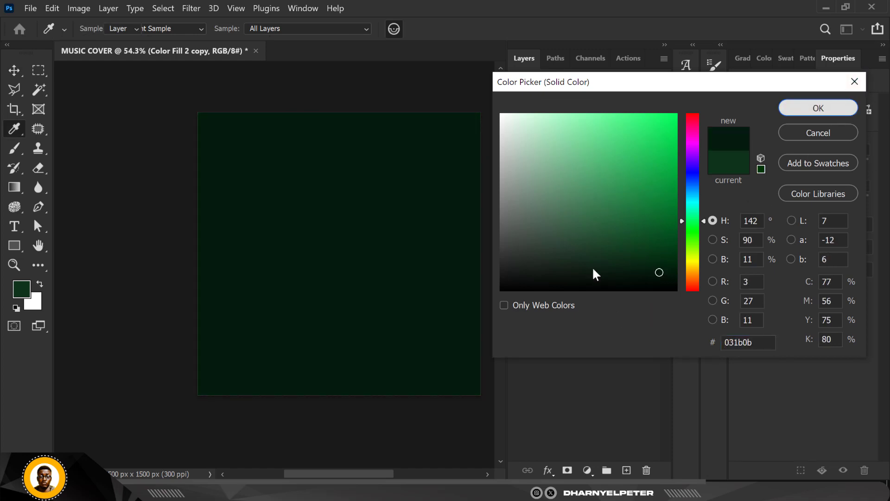
{"action": "left_click", "coordinate": [576, 151]}
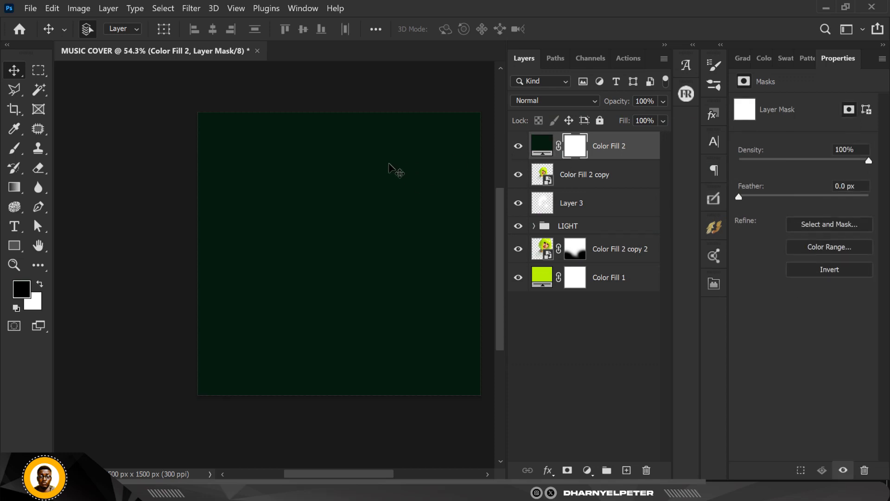
Paint black on the dark green fill's mask with a soft 1300 px brush, revealing the woman and keeping the cover's bottom dark
{"action": "key", "text": "b"}
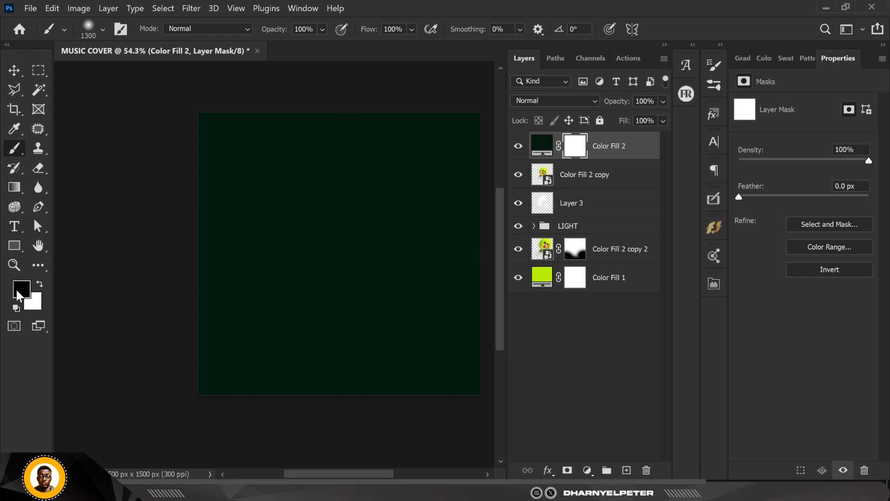
{"action": "mouse_move", "coordinate": [229, 124]}
{"action": "left_mouse_down"}
{"action": "mouse_move", "coordinate": [423, 151]}
{"action": "mouse_move", "coordinate": [286, 154]}
{"action": "mouse_move", "coordinate": [332, 166]}
{"action": "mouse_move", "coordinate": [292, 173]}
{"action": "mouse_move", "coordinate": [349, 215]}
{"action": "mouse_move", "coordinate": [305, 211]}
{"action": "mouse_move", "coordinate": [350, 224]}
{"action": "mouse_move", "coordinate": [404, 222]}
{"action": "mouse_move", "coordinate": [270, 212]}
{"action": "mouse_move", "coordinate": [295, 216]}
{"action": "left_mouse_up"}
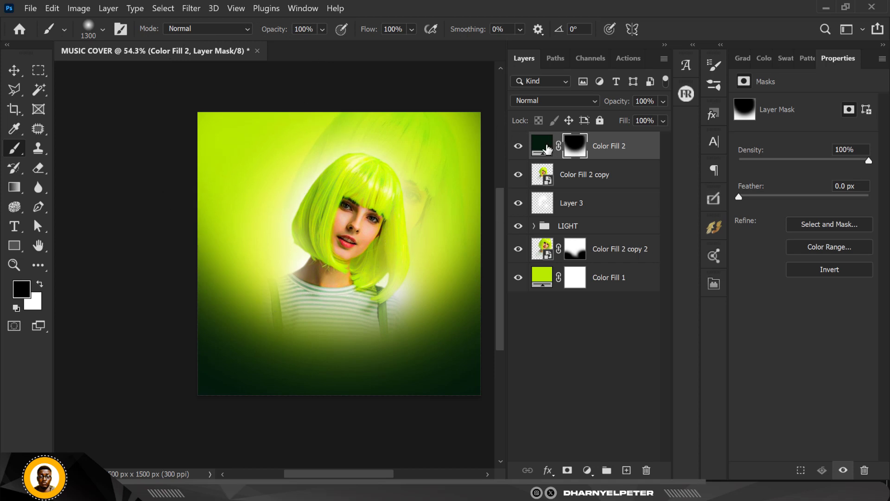
{"action": "key", "text": "ctrl+BackSpace"}
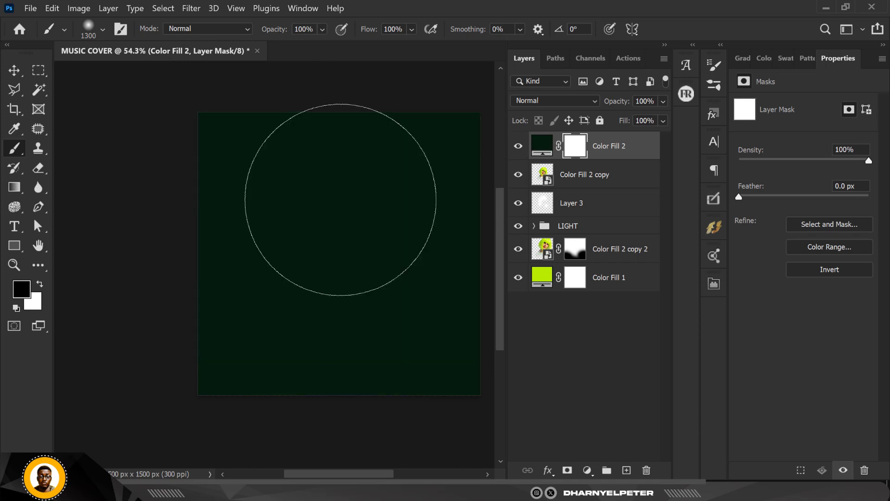
{"action": "mouse_move", "coordinate": [241, 142]}
{"action": "left_mouse_down"}
{"action": "mouse_move", "coordinate": [268, 129]}
{"action": "mouse_move", "coordinate": [427, 148]}
{"action": "mouse_move", "coordinate": [262, 170]}
{"action": "mouse_move", "coordinate": [286, 179]}
{"action": "mouse_move", "coordinate": [278, 169]}
{"action": "mouse_move", "coordinate": [381, 249]}
{"action": "left_mouse_up"}
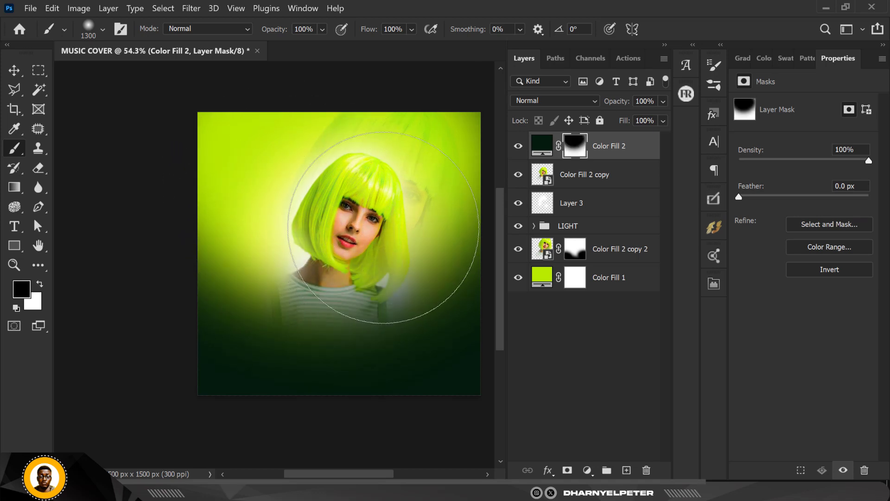
Lower the dark green fill layer's opacity to 96%
{"action": "left_click", "coordinate": [663, 103]}
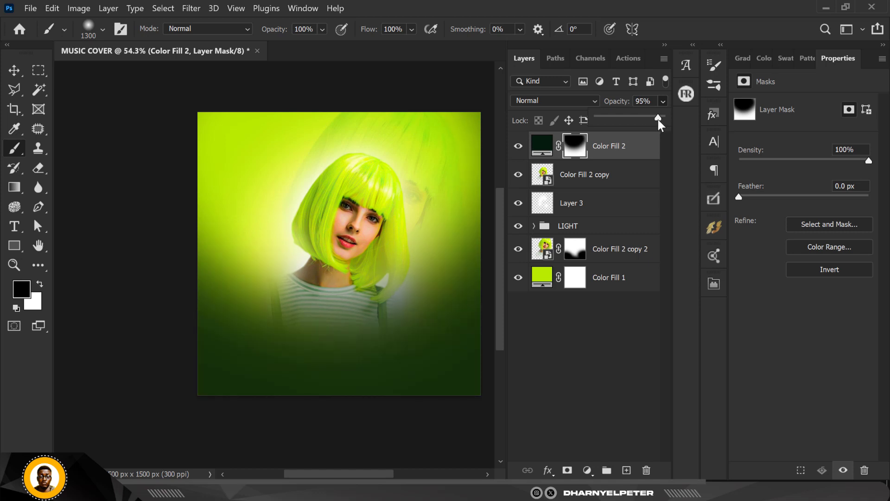
{"action": "left_click_drag", "start_coordinate": [657, 120], "coordinate": [658, 119]}
{"action": "left_click", "coordinate": [16, 68]}
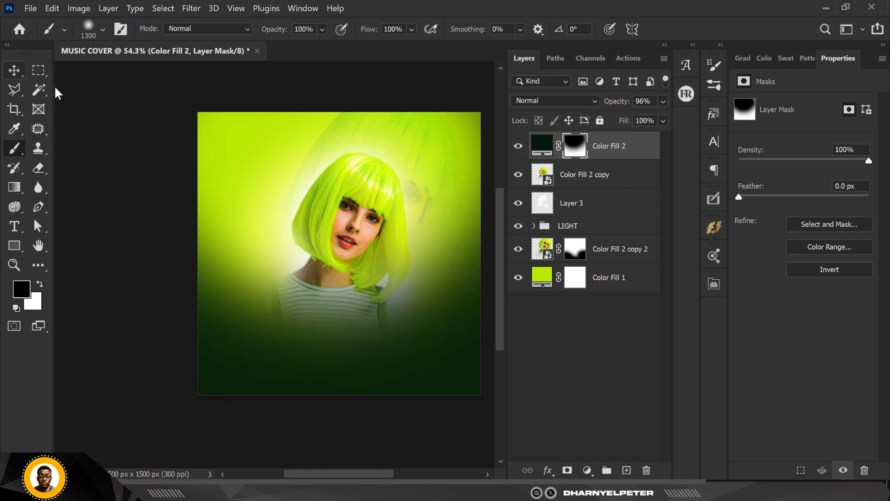
{"action": "left_click", "coordinate": [121, 112]}
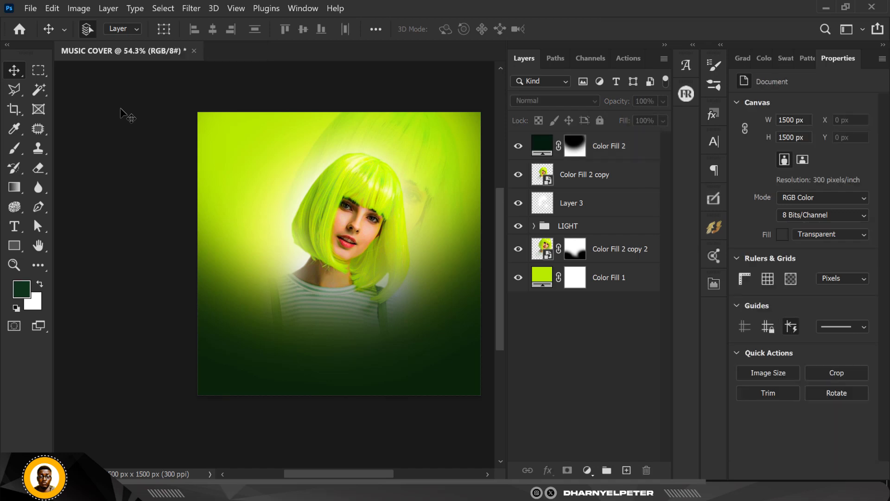
{"action": "scroll", "coordinate": [121, 109], "scroll_direction": "up", "scroll_amount": 1}
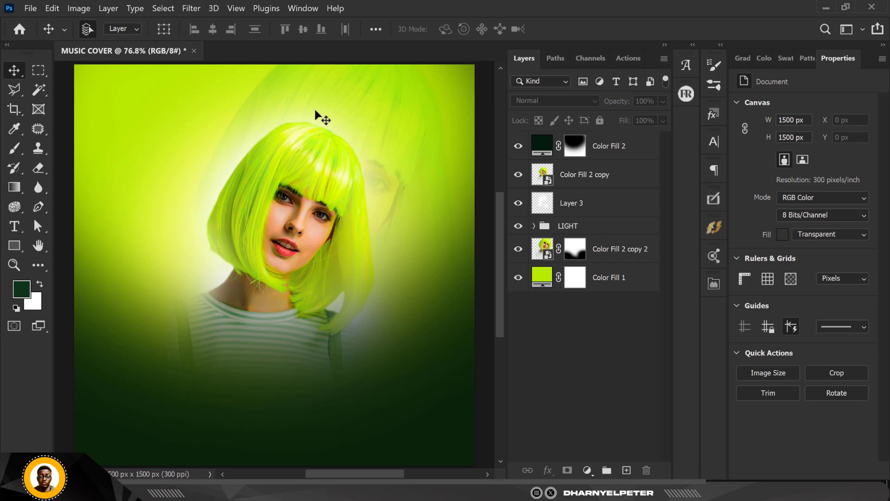
Place the red satin image from the GREEN SUGAR FLYER folder into the cover, directly above Color Fill 1
{"action": "left_click", "coordinate": [619, 278]}
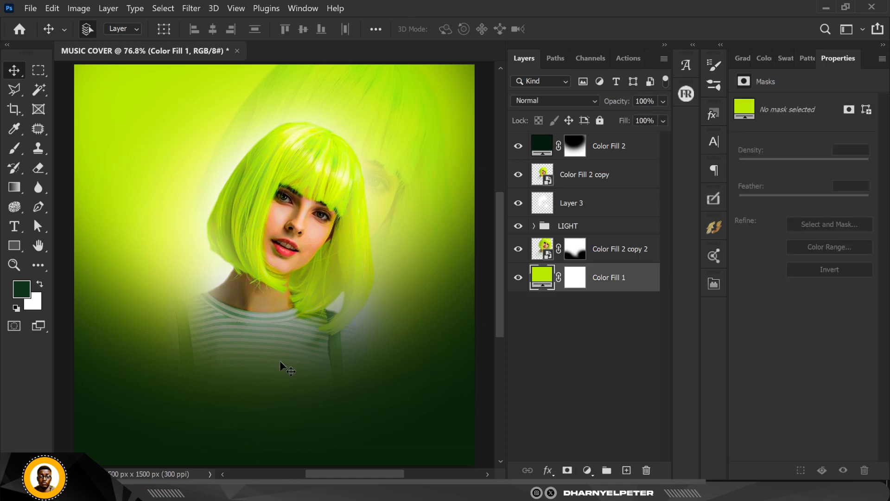
{"action": "scroll", "coordinate": [304, 249], "scroll_direction": "down", "scroll_amount": 3}
{"action": "key", "text": "alt+Tab"}
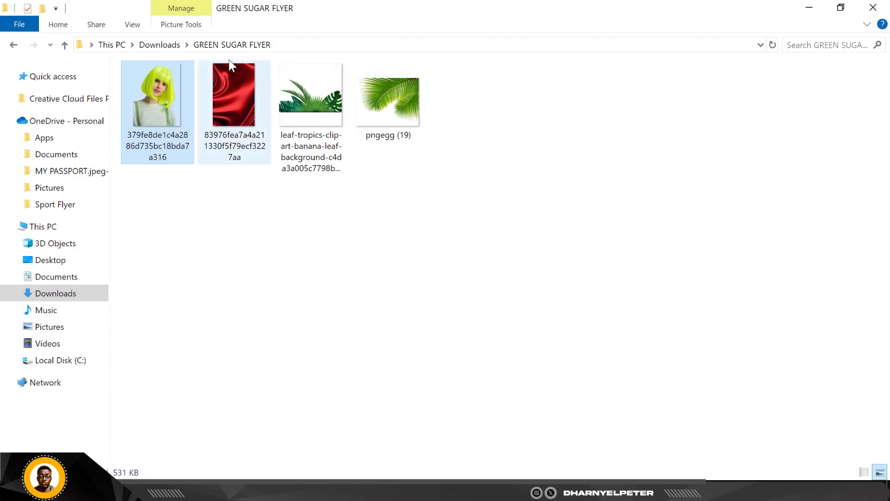
{"action": "left_click_drag", "start_coordinate": [245, 101], "coordinate": [293, 274]}
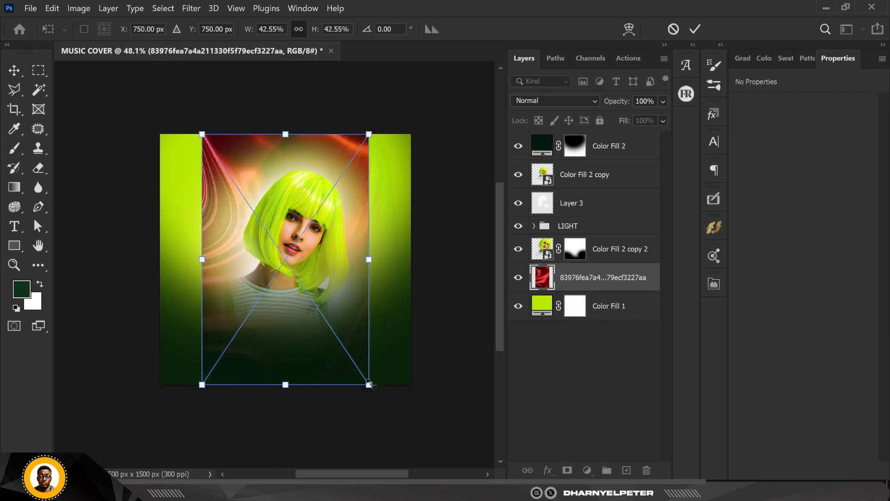
Enlarge the satin image, rotate it to about 113.33°, and position it so its folds cover the whole canvas
{"action": "left_click_drag", "start_coordinate": [369, 384], "coordinate": [387, 125]}
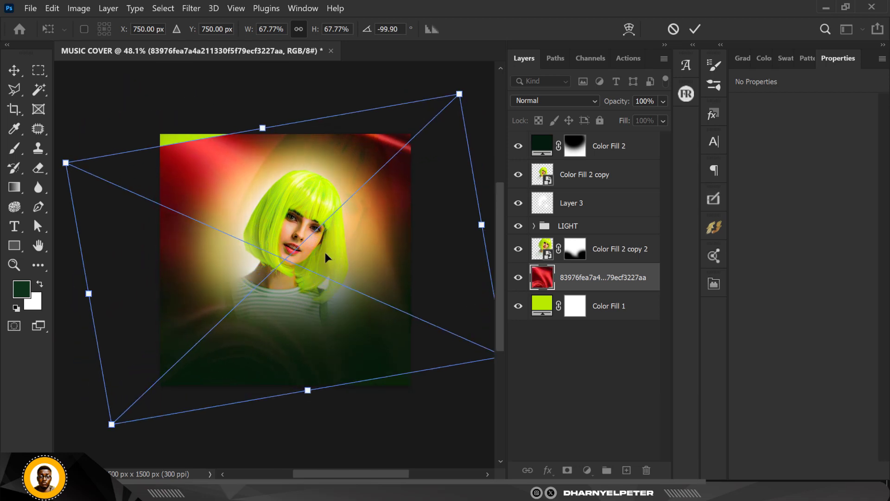
{"action": "scroll", "coordinate": [324, 252], "scroll_direction": "down", "scroll_amount": 3}
{"action": "left_click_drag", "start_coordinate": [445, 326], "coordinate": [474, 349]}
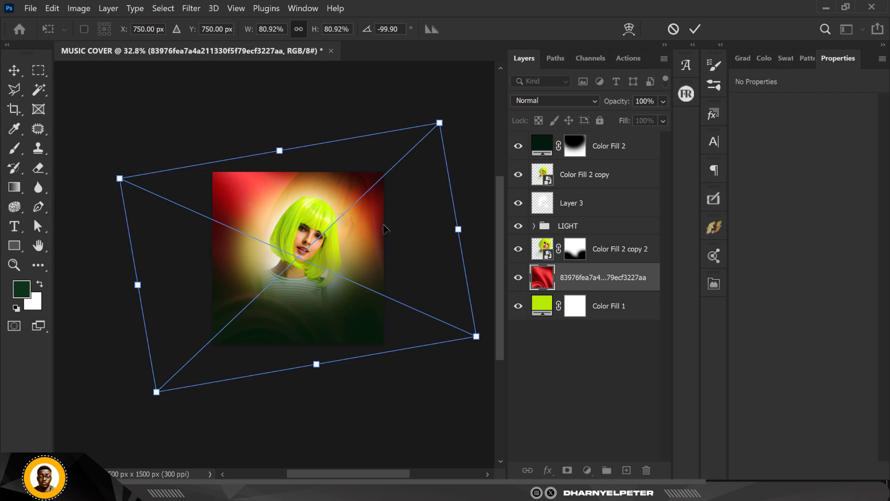
{"action": "left_click_drag", "start_coordinate": [384, 228], "coordinate": [356, 228]}
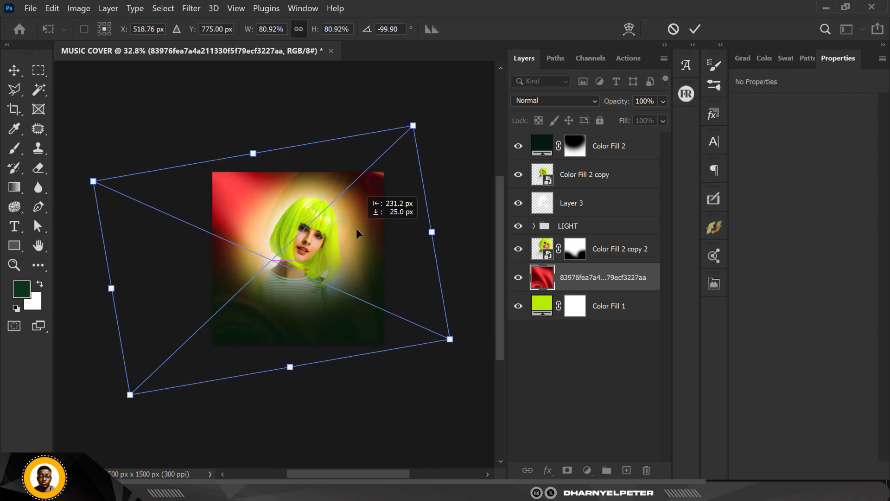
{"action": "left_click_drag", "start_coordinate": [449, 339], "coordinate": [480, 356]}
{"action": "left_click_drag", "start_coordinate": [402, 230], "coordinate": [377, 251]}
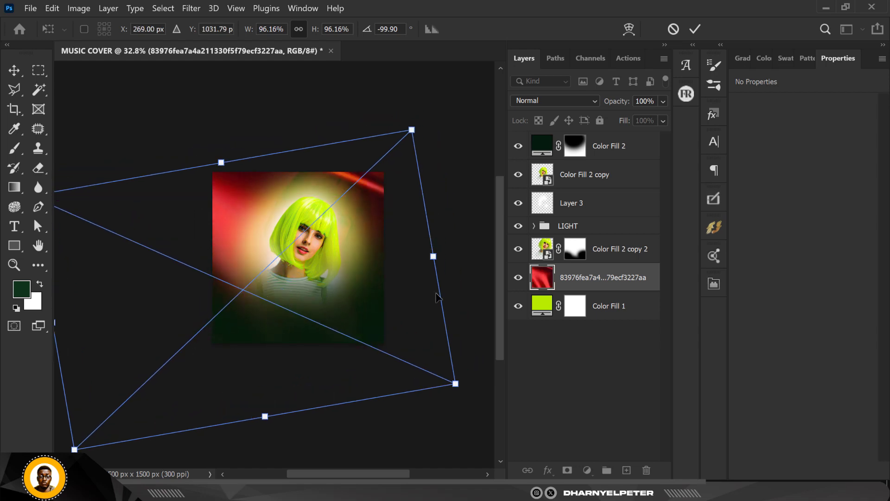
{"action": "left_click_drag", "start_coordinate": [462, 421], "coordinate": [327, 126]}
{"action": "left_click_drag", "start_coordinate": [368, 278], "coordinate": [436, 237]}
{"action": "key", "text": "Return"}
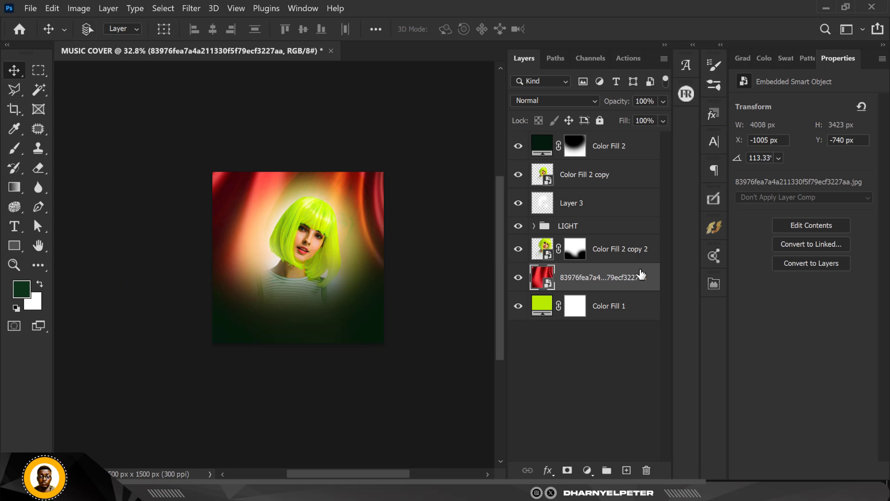
Apply a Hue/Saturation adjustment with Colorize to the satin image, shifting its hue to green at saturation 25
{"action": "key", "text": "ctrl+u"}
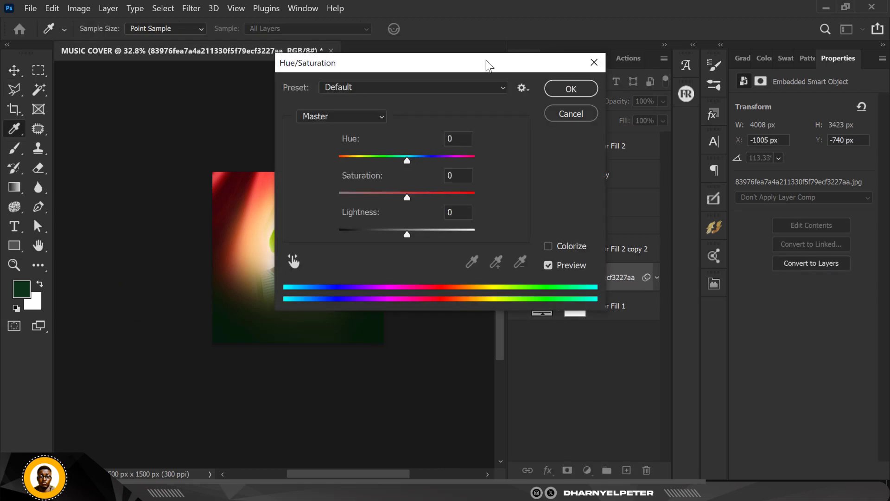
{"action": "left_click_drag", "start_coordinate": [487, 61], "coordinate": [705, 23]}
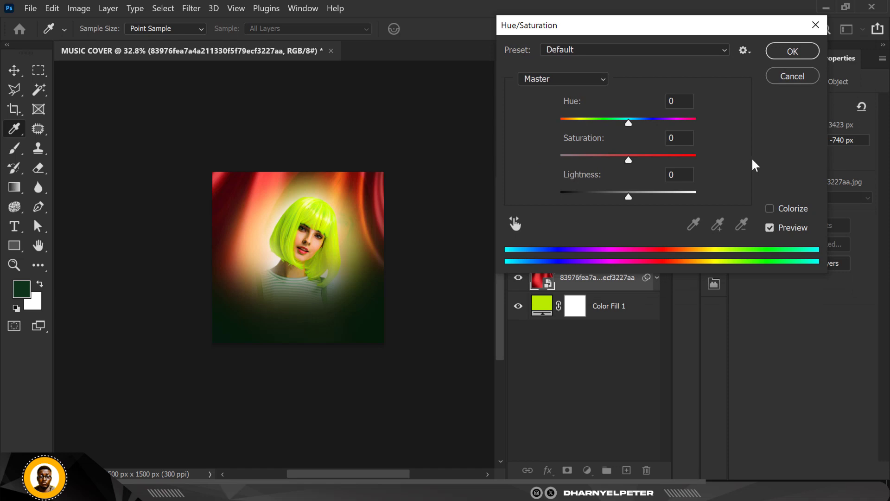
{"action": "left_click", "coordinate": [769, 209]}
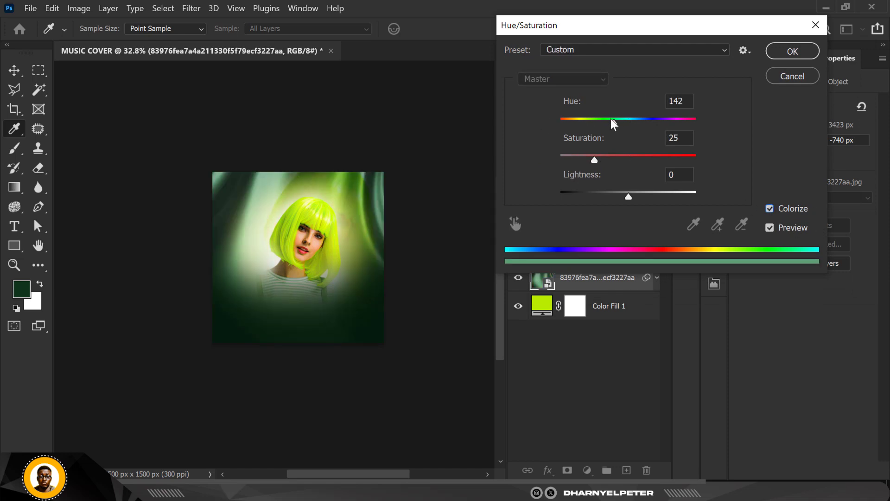
{"action": "left_click_drag", "start_coordinate": [615, 121], "coordinate": [603, 121]}
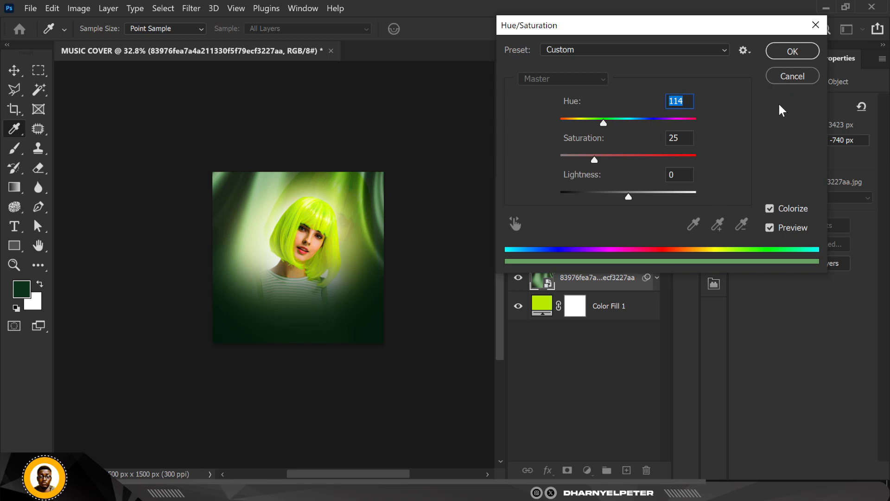
{"action": "left_click", "coordinate": [788, 50]}
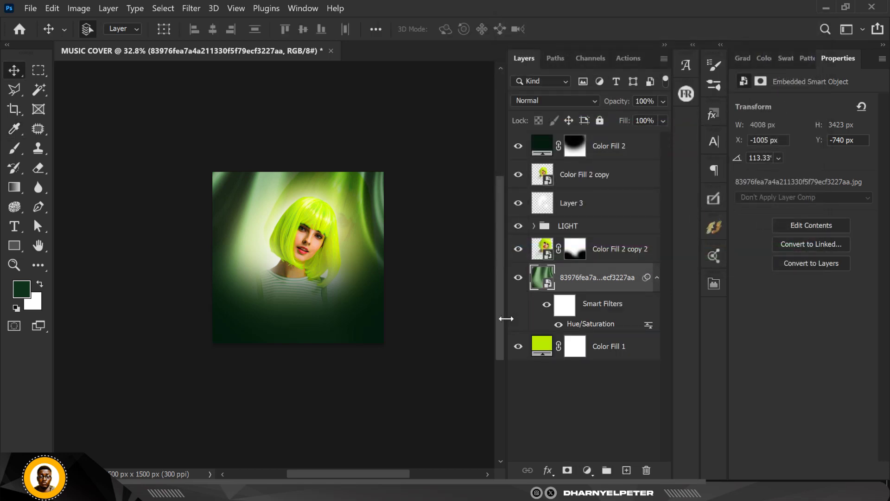
Set the satin layer's blend mode to Multiply and its opacity to 70%
{"action": "left_click", "coordinate": [550, 97]}
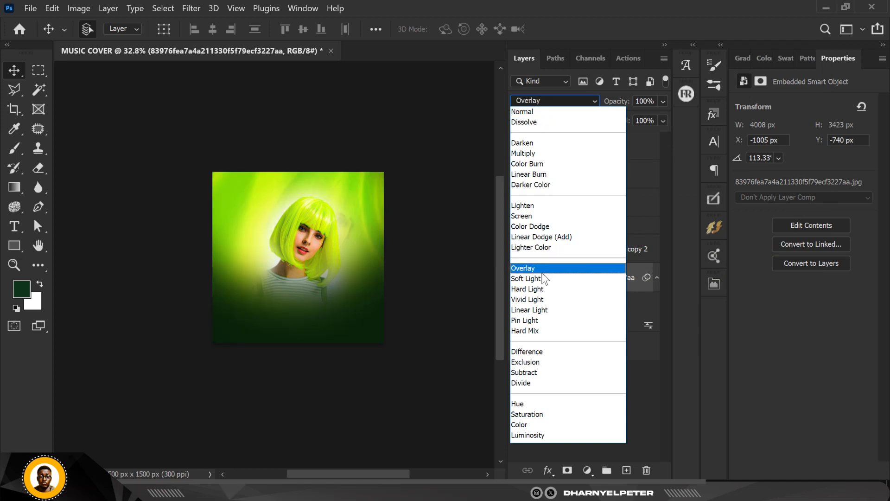
{"action": "left_click", "coordinate": [546, 154]}
{"action": "left_click", "coordinate": [663, 102]}
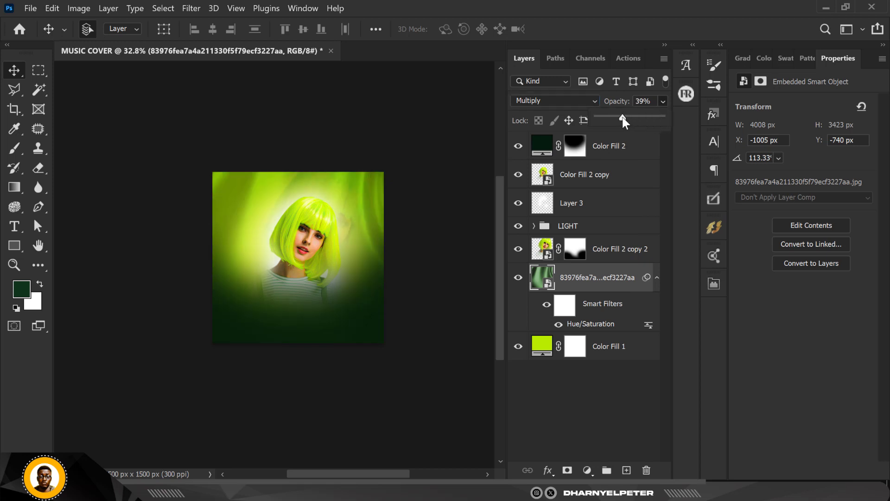
{"action": "left_click", "coordinate": [430, 131]}
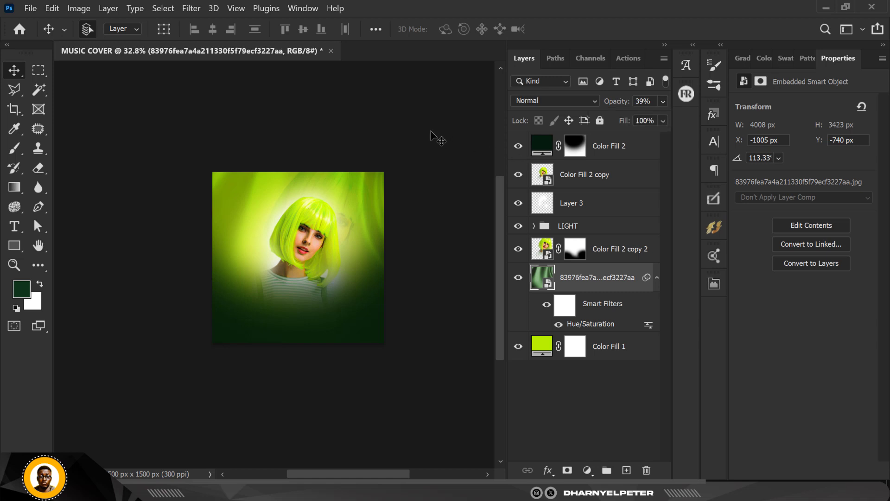
{"action": "key", "text": "ctrl+0"}
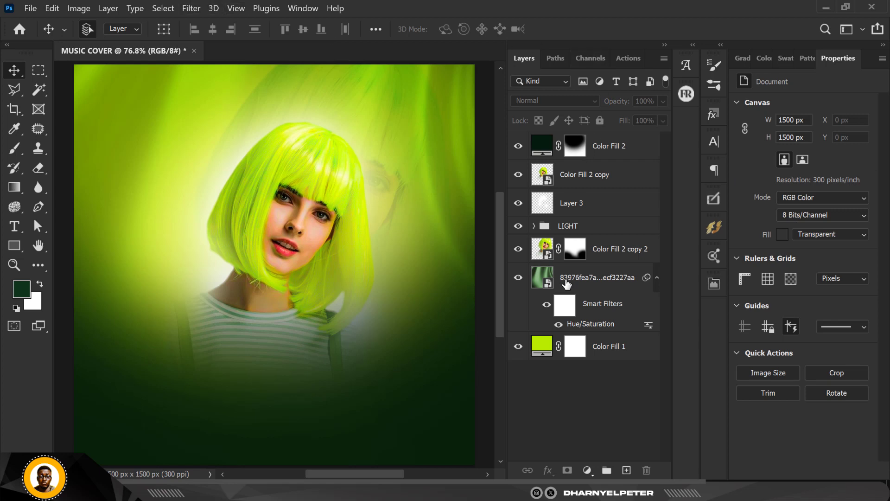
{"action": "left_click", "coordinate": [566, 281]}
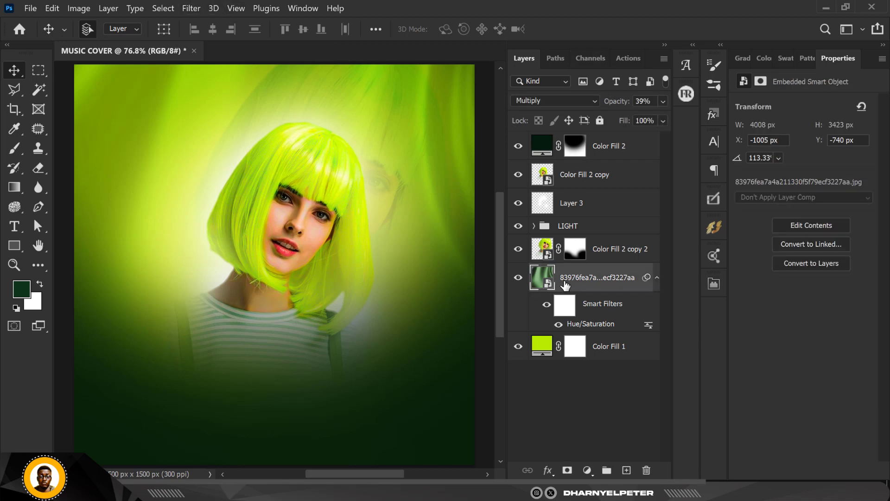
{"action": "left_click", "coordinate": [662, 102]}
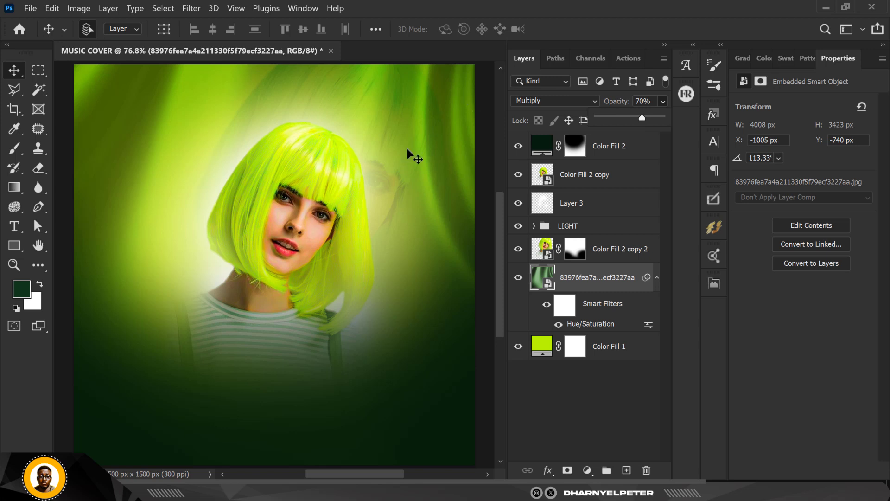
{"action": "scroll", "coordinate": [362, 174], "scroll_direction": "down", "scroll_amount": 2}
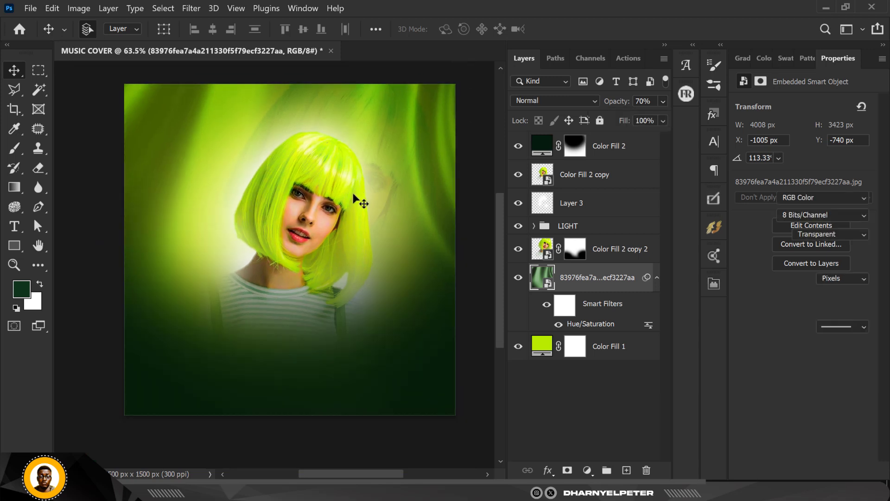
{"action": "left_click", "coordinate": [323, 76]}
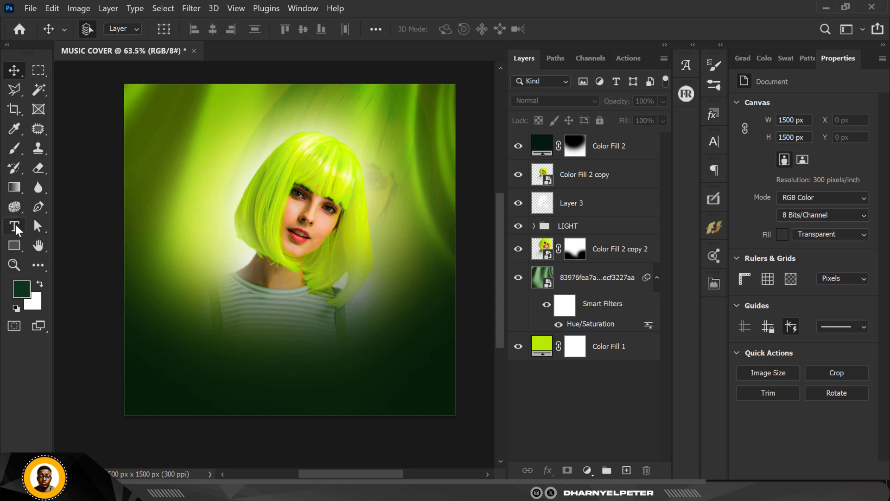
{"action": "left_click", "coordinate": [613, 173]}
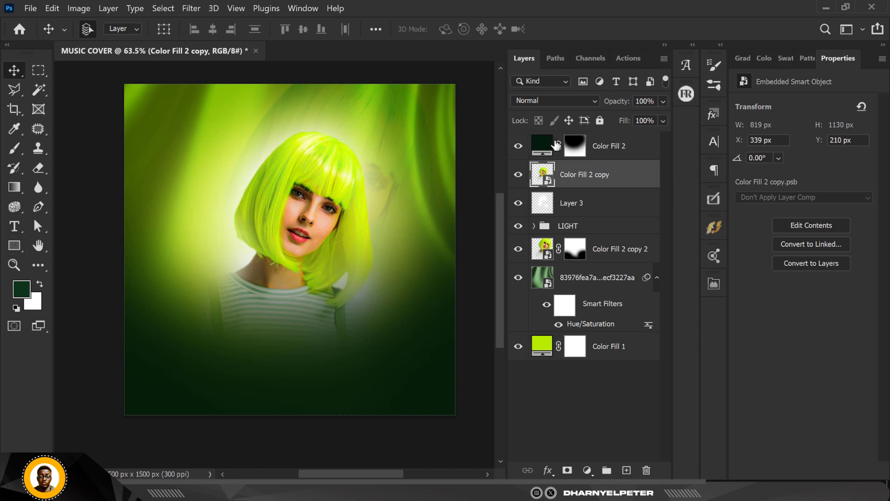
{"action": "left_click", "coordinate": [642, 153]}
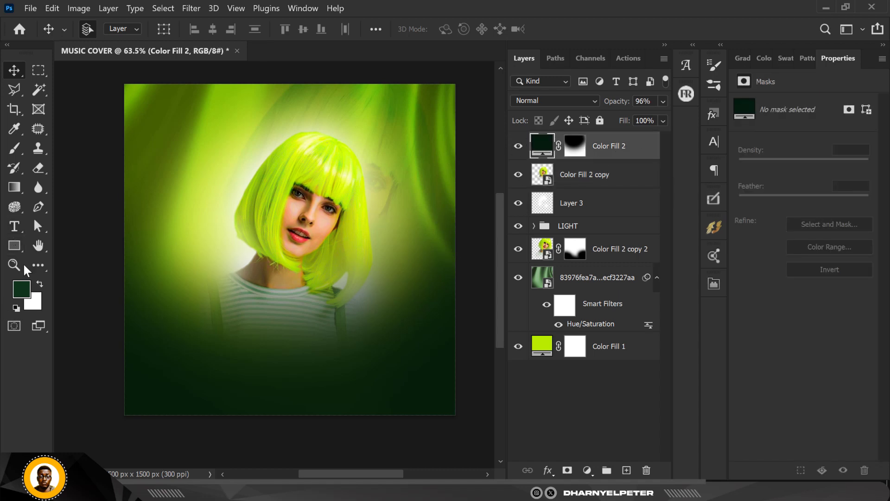
{"action": "left_click", "coordinate": [15, 227]}
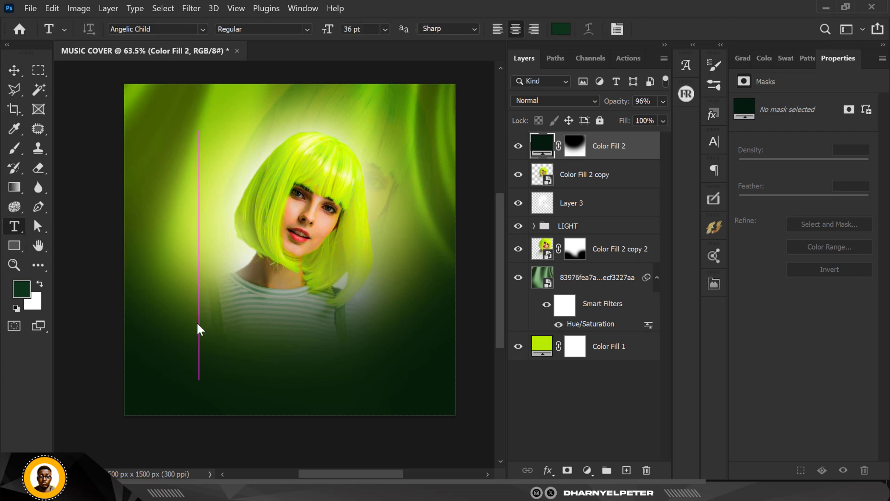
{"action": "left_click", "coordinate": [198, 323]}
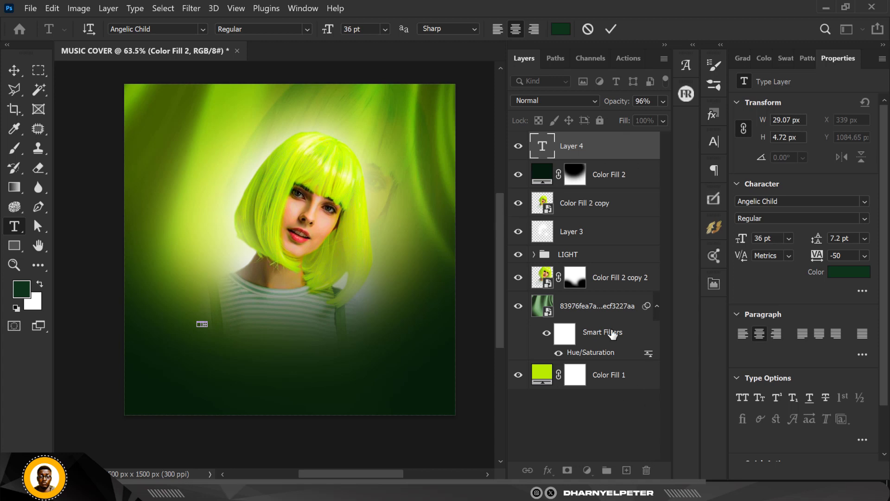
{"action": "left_click", "coordinate": [15, 70]}
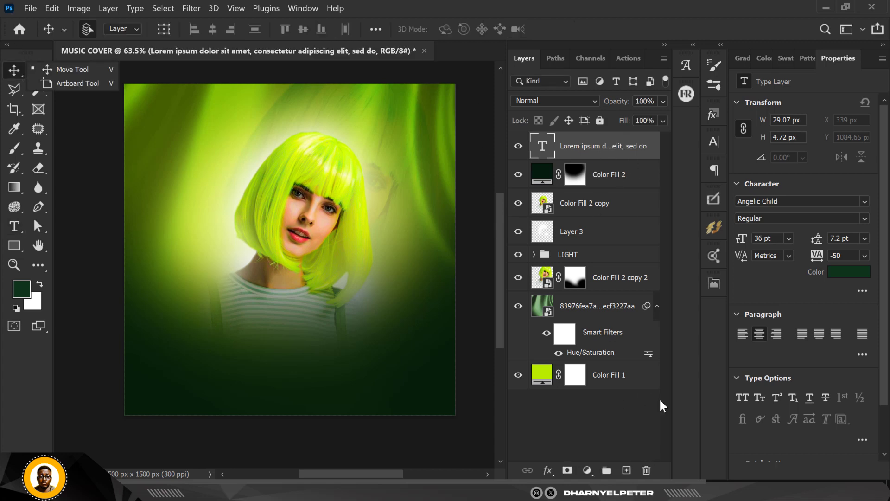
{"action": "left_click", "coordinate": [647, 470]}
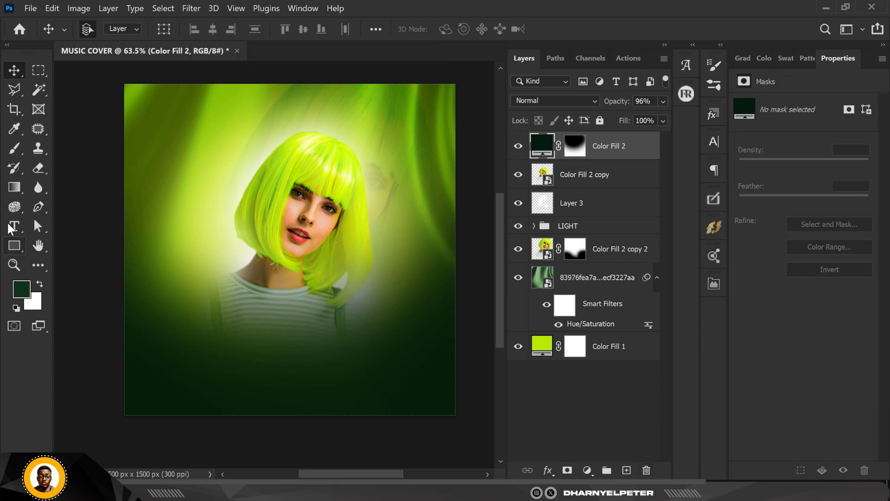
Add the text GREEN in dark green 36 pt Angelic Child above the Color Fill 2 layer
{"action": "left_click", "coordinate": [13, 227]}
{"action": "left_click", "coordinate": [178, 164]}
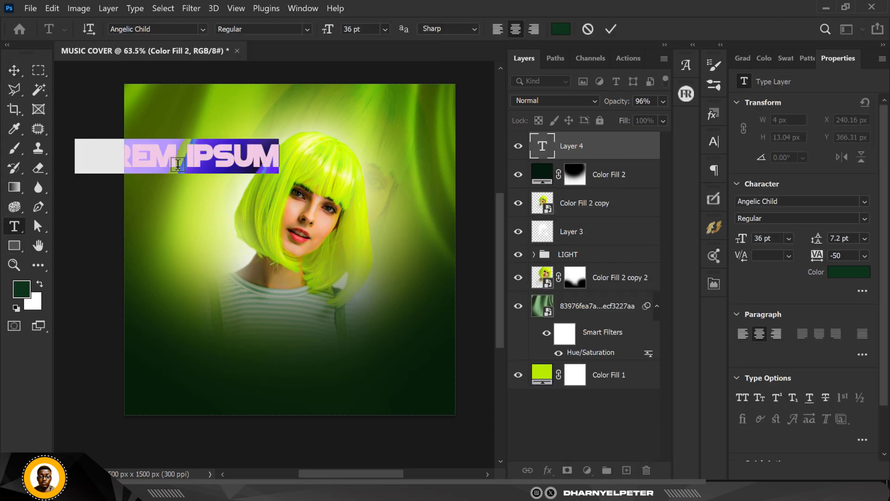
{"action": "type", "text": "GREE"}
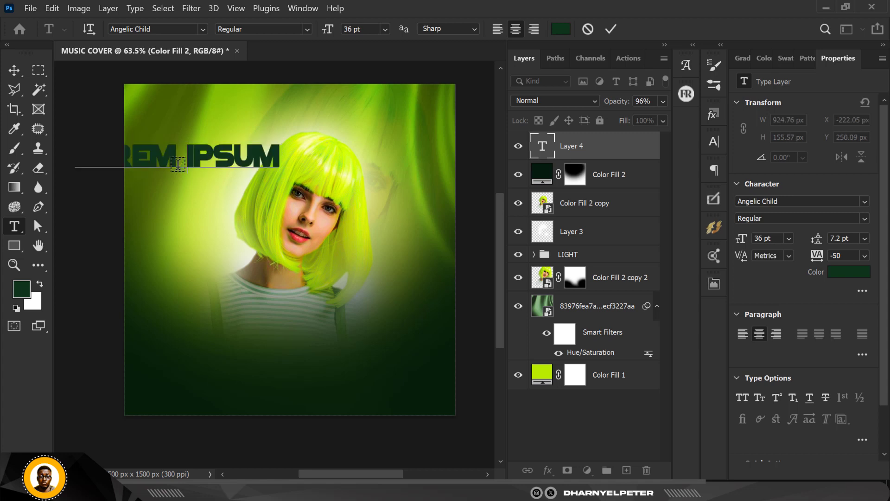
{"action": "type", "text": "N"}
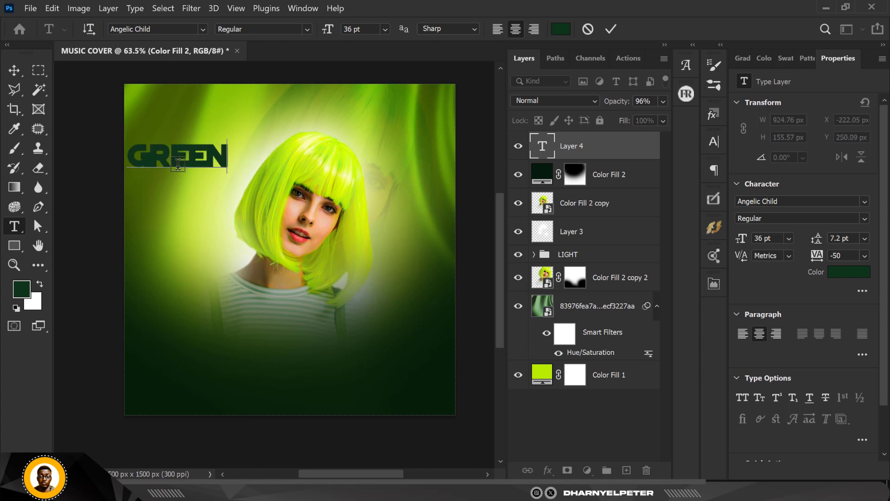
{"action": "left_click", "coordinate": [14, 70]}
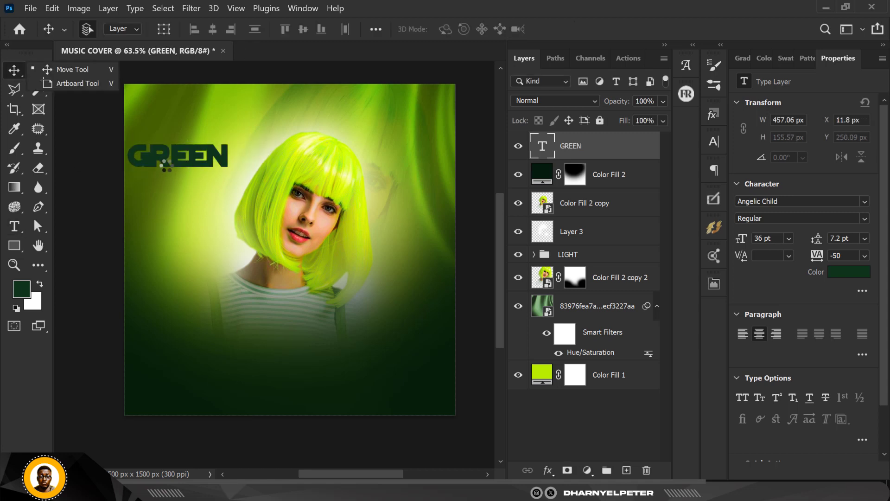
Centre the GREEN text horizontally just below the woman's face and scale it to about 203%
{"action": "left_click_drag", "start_coordinate": [179, 158], "coordinate": [288, 302]}
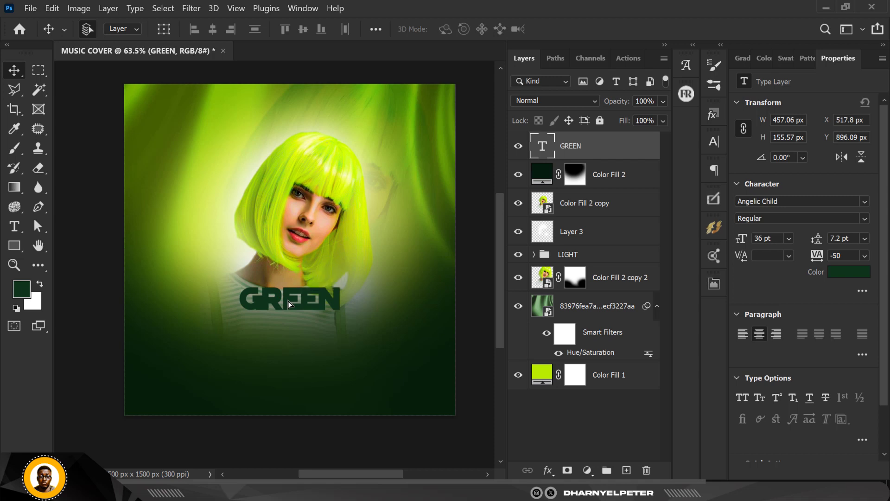
{"action": "key", "text": "ctrl"}
{"action": "key", "text": "ctrl+t"}
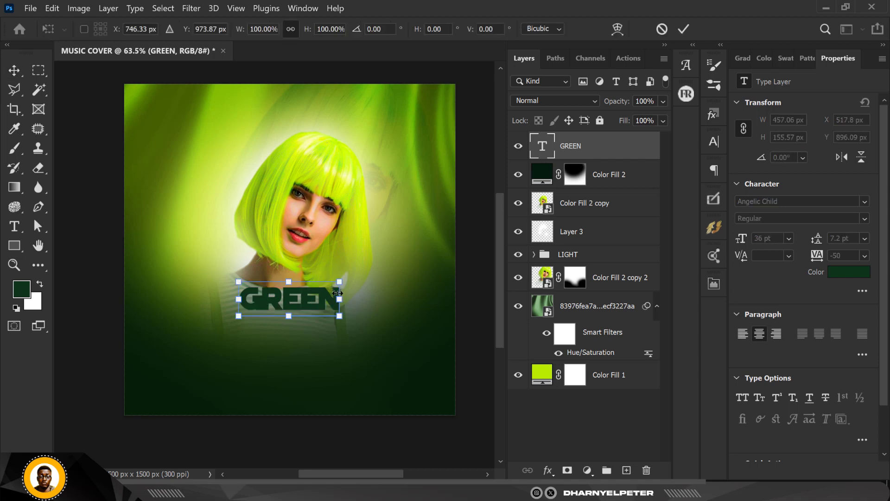
{"action": "left_click_drag", "start_coordinate": [340, 281], "coordinate": [389, 265]}
{"action": "left_click_drag", "start_coordinate": [338, 300], "coordinate": [330, 286]}
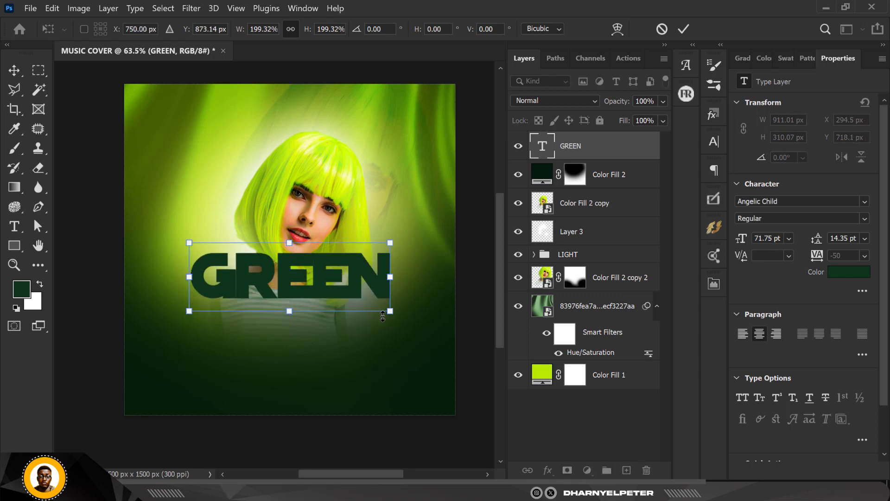
{"action": "left_click_drag", "start_coordinate": [387, 315], "coordinate": [389, 317]}
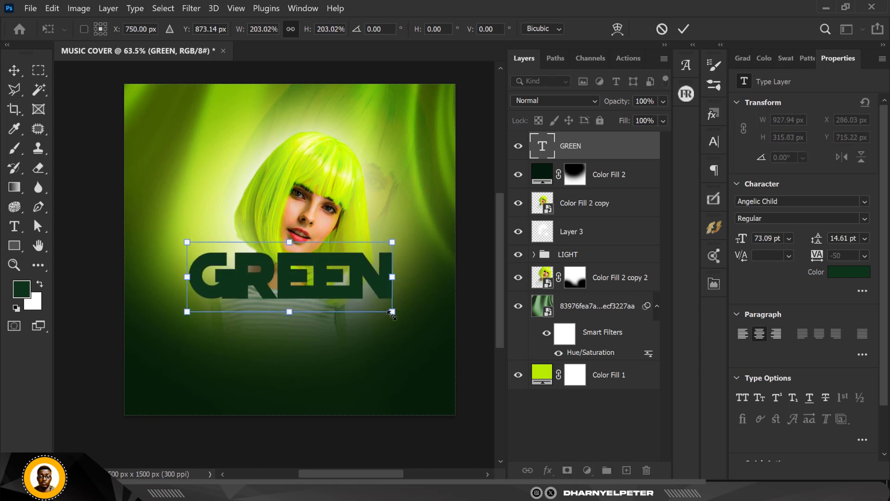
{"action": "key", "text": "Return"}
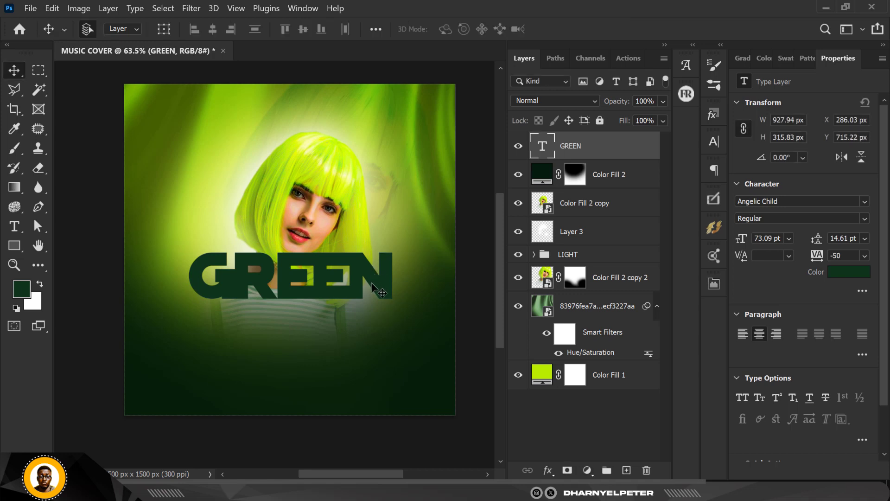
Duplicate the GREEN text layer and place the copy directly beneath the original with a thin gap, at Y about 926 px
{"action": "key", "text": "ctrl+j"}
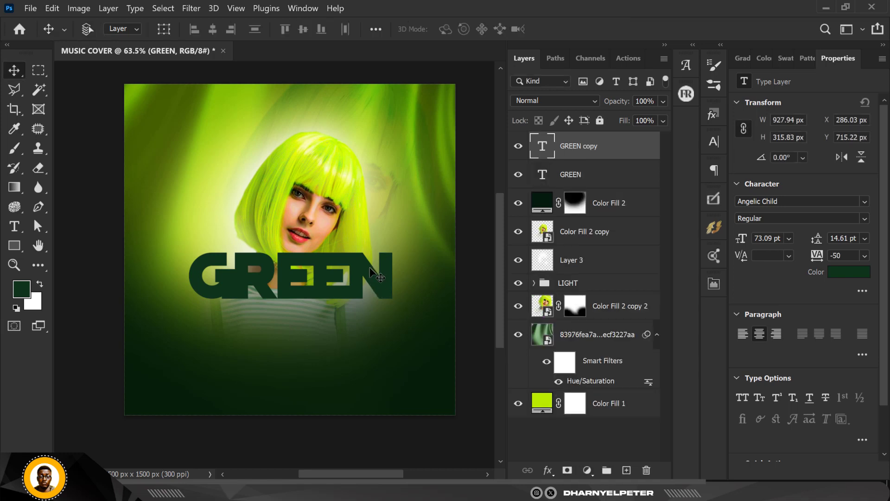
{"action": "left_click_drag", "start_coordinate": [324, 260], "coordinate": [325, 308]}
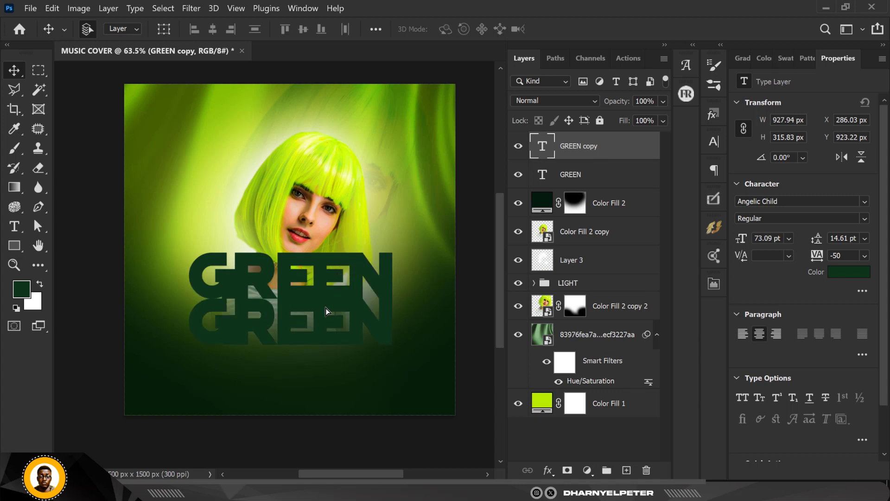
{"action": "key", "text": "Down"}
{"action": "key", "text": "Down"}
{"action": "key", "text": "Down"}
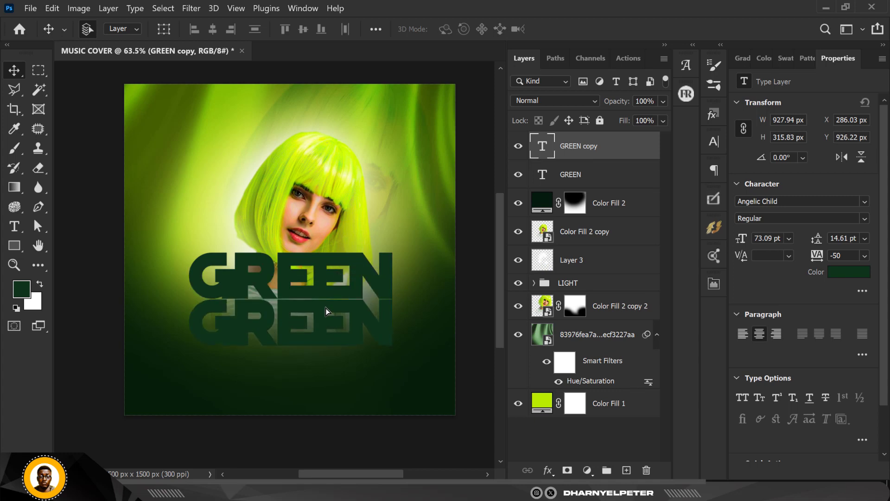
Replace the wording of the lower GREEN text copy with SUGAR
{"action": "double_click", "coordinate": [545, 148]}
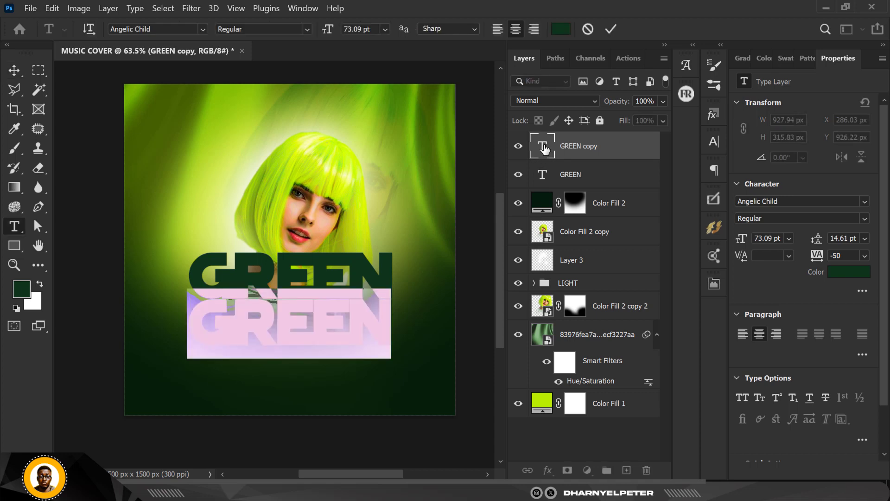
{"action": "type", "text": "SUGAR"}
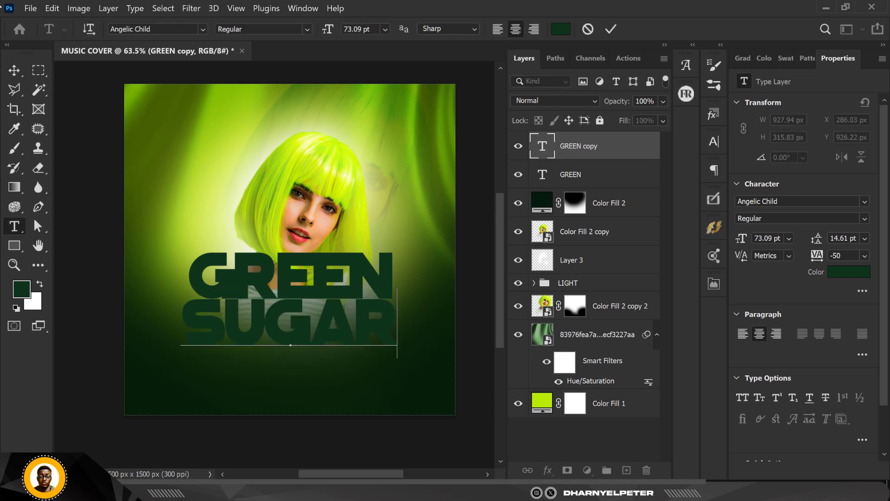
{"action": "left_click", "coordinate": [14, 70]}
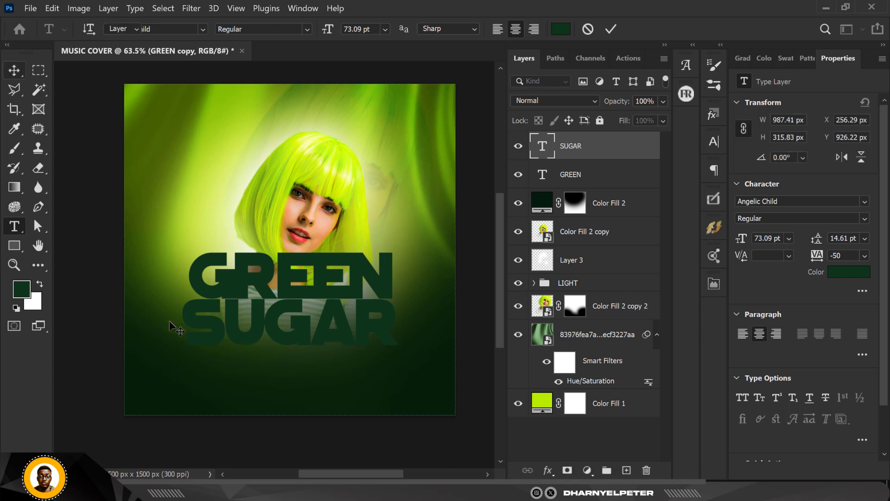
{"action": "key", "text": "ctrl+Return"}
Scale the SUGAR text proportionally to about 96% so its left edge lines up with the GREEN line above
{"action": "key", "text": "ctrl+t"}
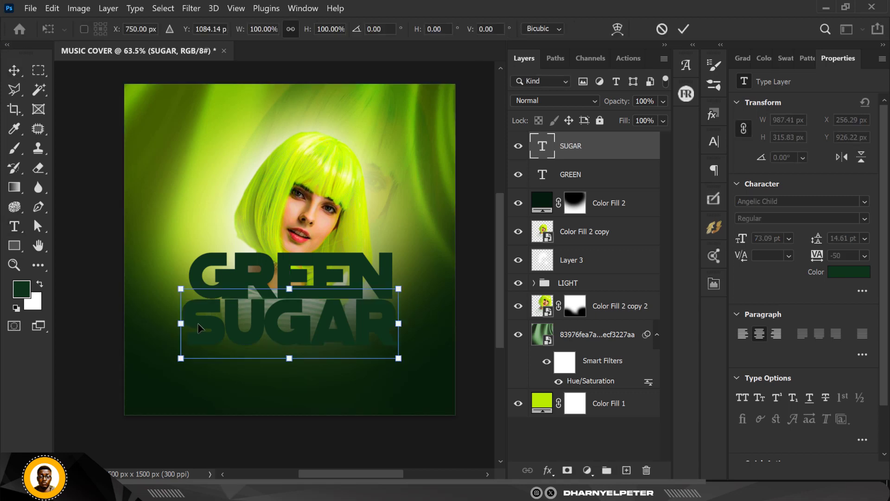
{"action": "left_click_drag", "start_coordinate": [181, 358], "coordinate": [189, 355]}
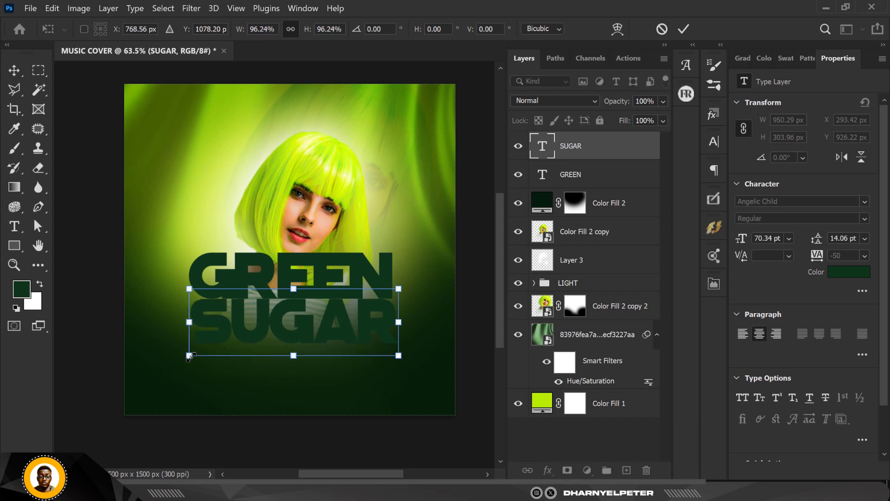
{"action": "key", "text": "Return"}
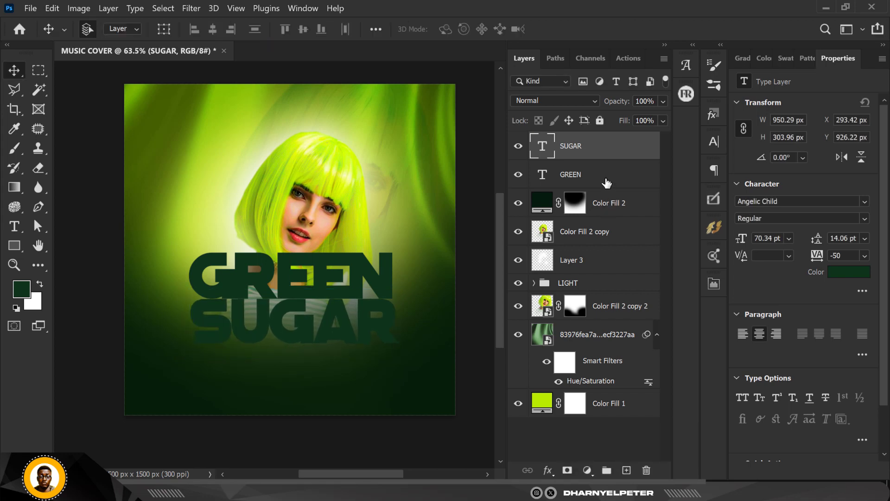
Change the colour of both the SUGAR and GREEN text layers to white, ffffff
{"action": "left_click", "coordinate": [606, 182], "text": "shift"}
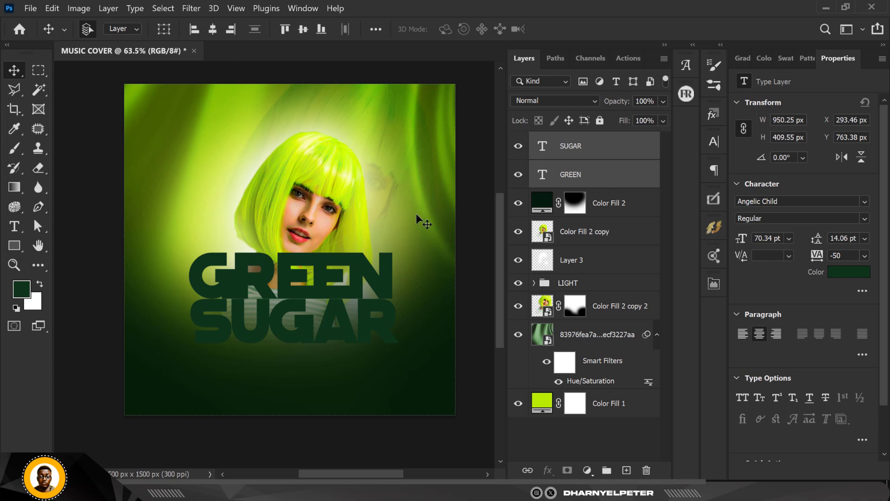
{"action": "left_click", "coordinate": [850, 274]}
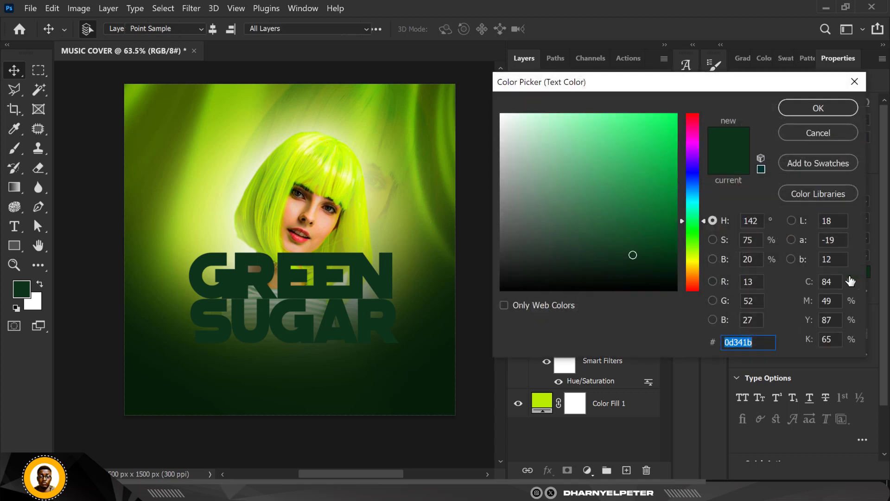
{"action": "type", "text": "ffffff"}
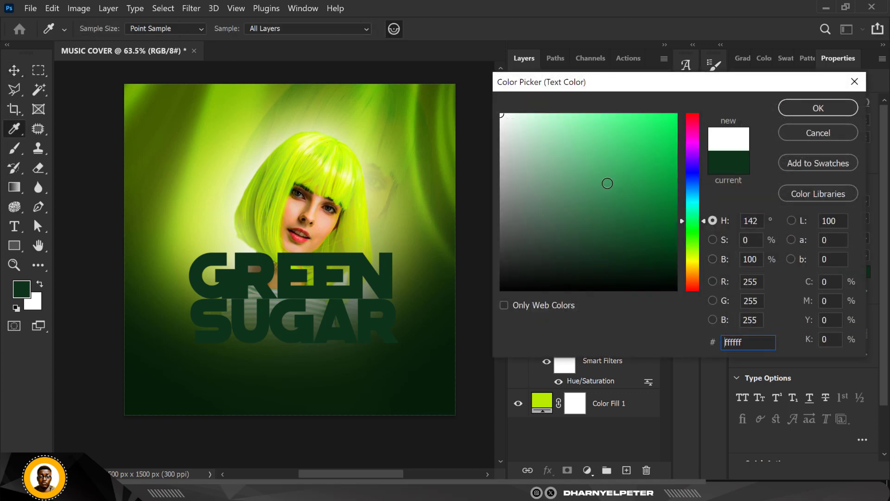
{"action": "left_click", "coordinate": [805, 107]}
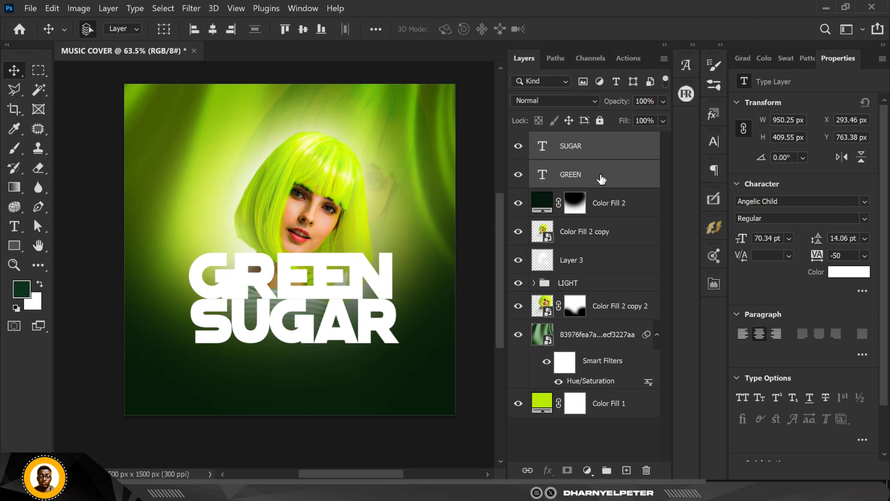
Reorder the layers so both title texts sit beneath the woman's Color Fill 2 copy layer, with Color Fill 2 directly below GREEN
{"action": "left_click_drag", "start_coordinate": [597, 174], "coordinate": [605, 255]}
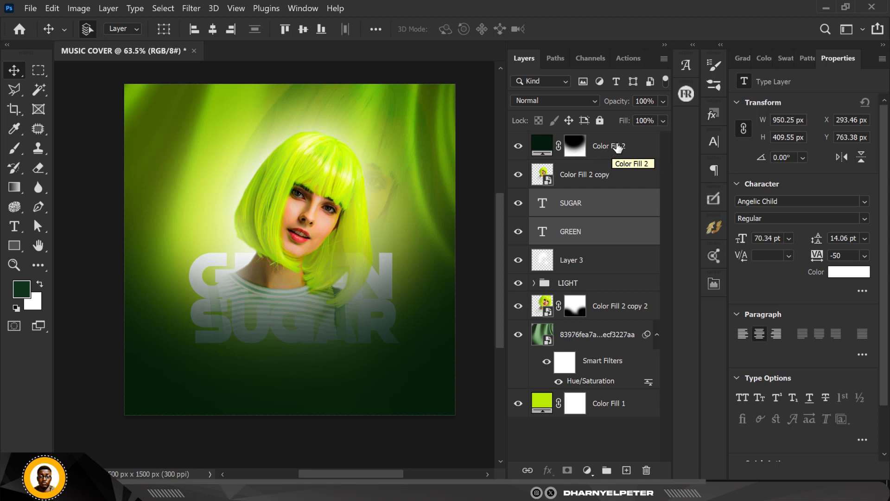
{"action": "left_click_drag", "start_coordinate": [618, 144], "coordinate": [631, 271]}
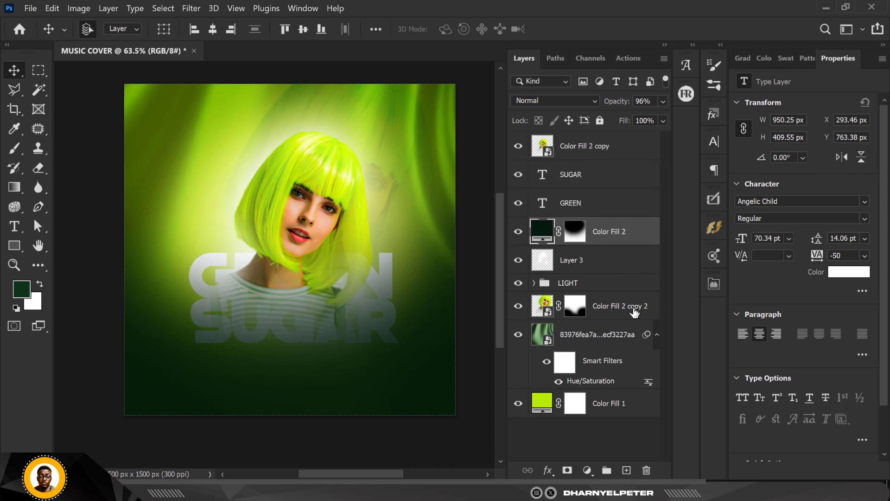
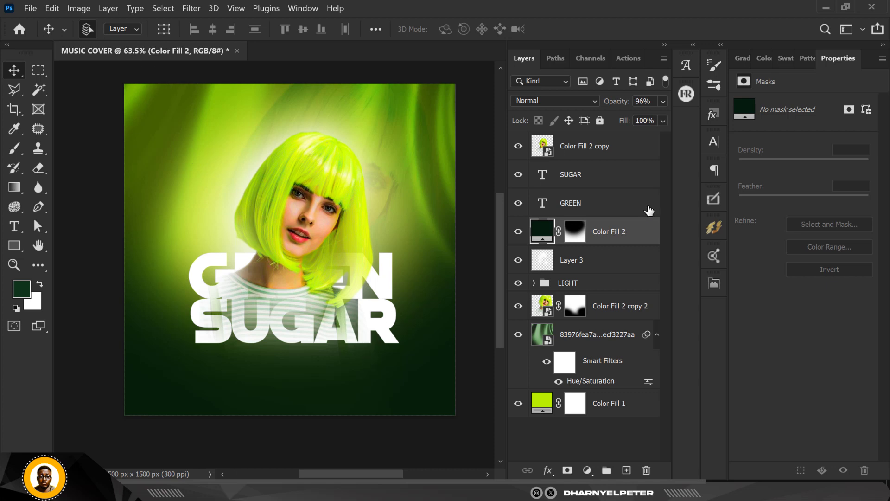
Duplicate the SUGAR and GREEN text layers together and convert the two copies to shapes
{"action": "key", "text": "alt+bracketright"}
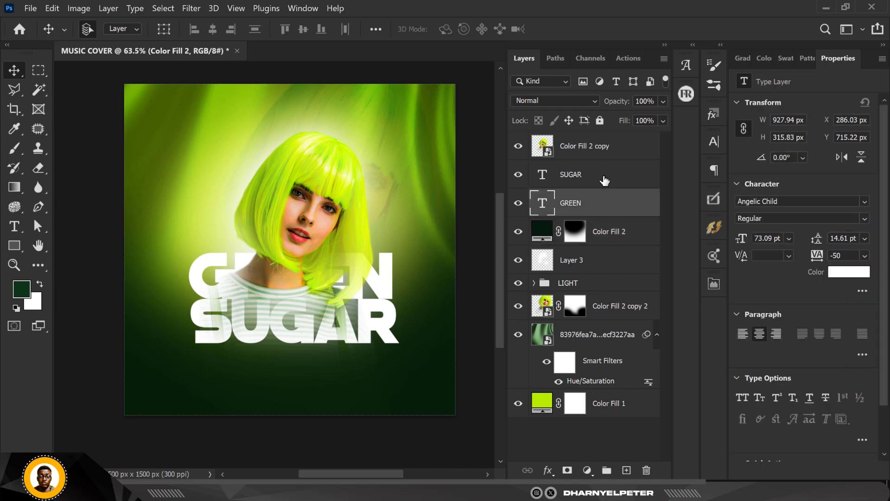
{"action": "left_click", "coordinate": [604, 180], "text": "shift"}
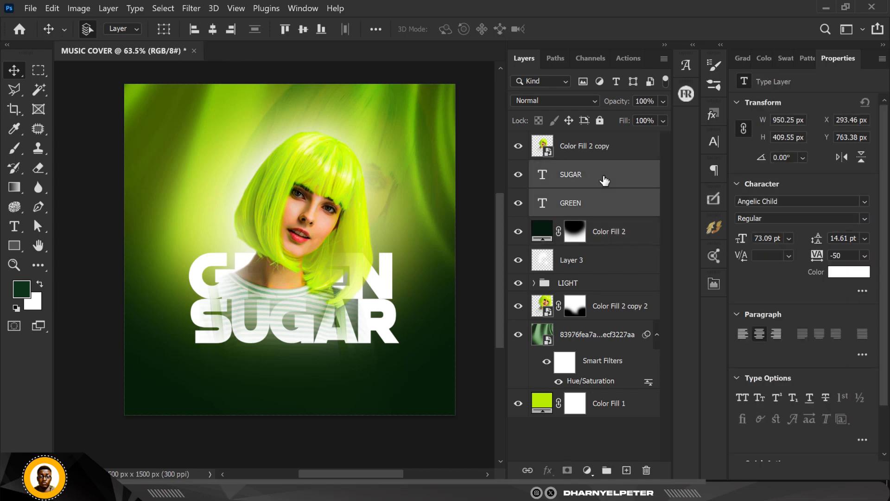
{"action": "key", "text": "ctrl+j"}
{"action": "right_click", "coordinate": [605, 180]}
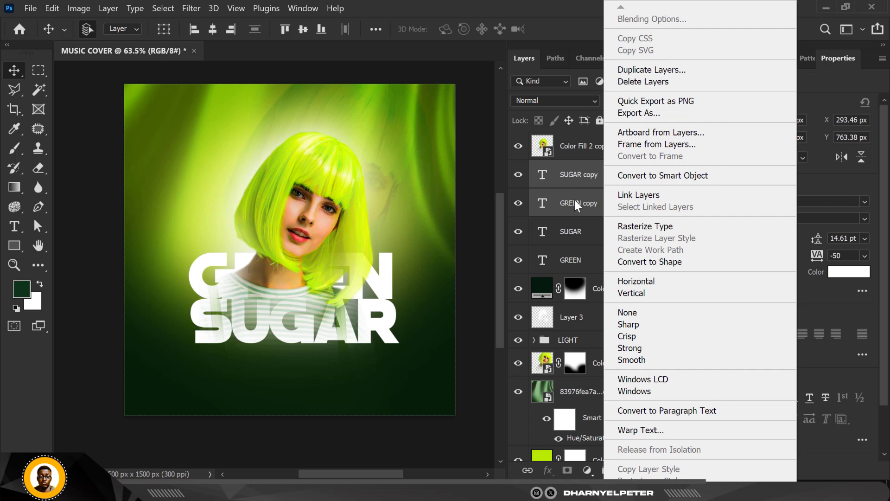
{"action": "left_click", "coordinate": [665, 261]}
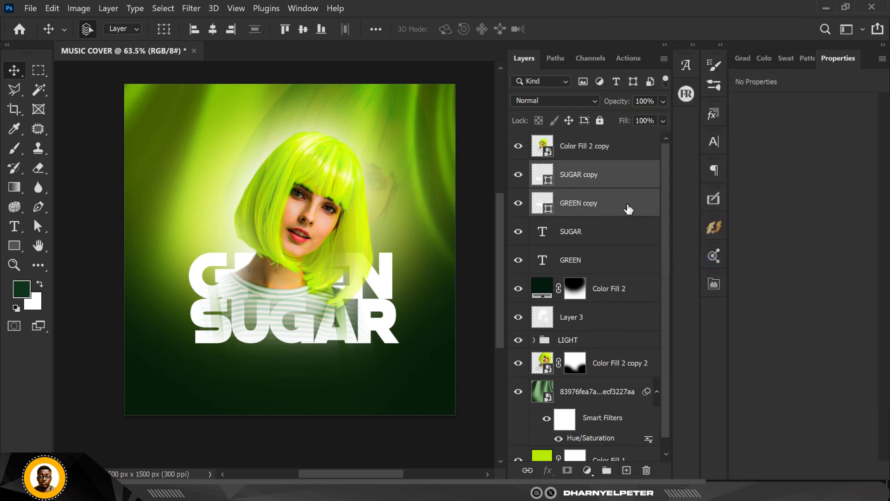
Merge the two title shape copies into one layer and hide the original SUGAR and GREEN text layers
{"action": "key", "text": "ctrl+e"}
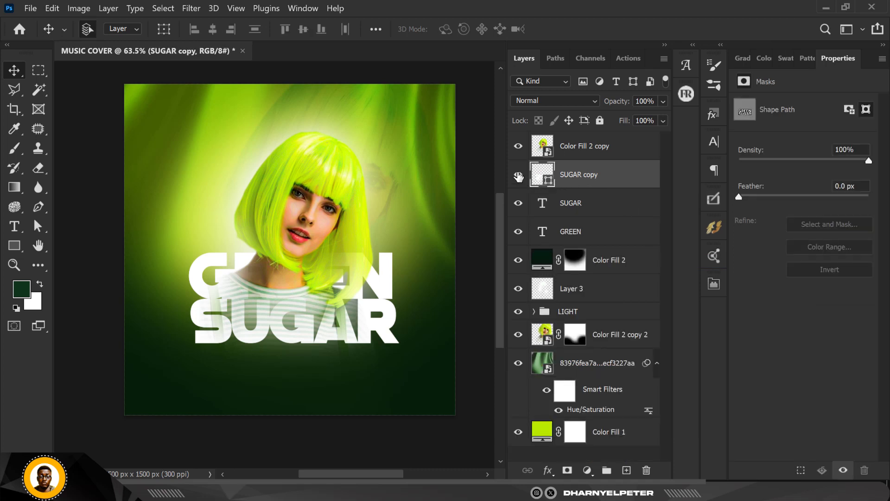
{"action": "left_click", "coordinate": [518, 203]}
{"action": "left_click", "coordinate": [517, 231]}
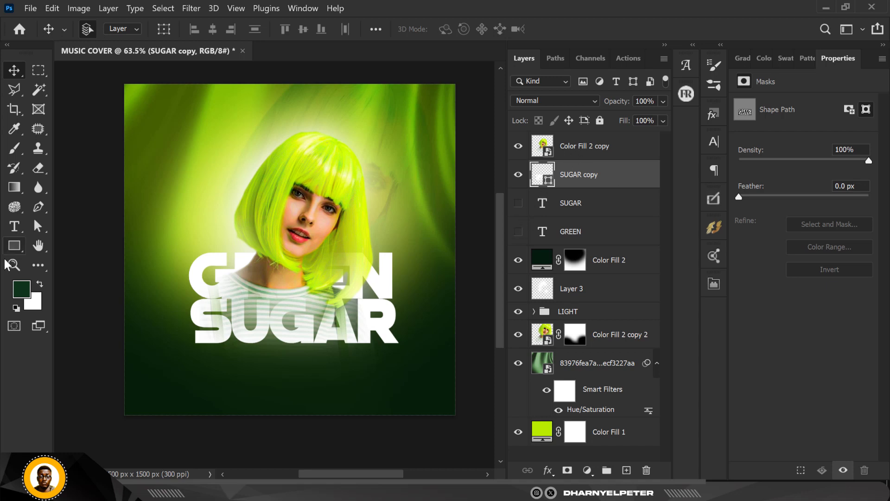
Remove the fill from the merged title shape and give it a stroke 8 px wide
{"action": "left_click", "coordinate": [14, 245]}
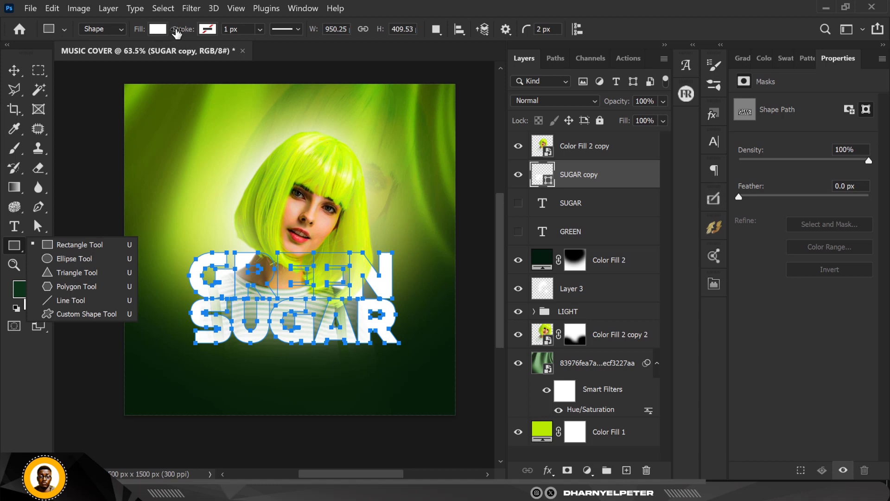
{"action": "left_click", "coordinate": [158, 28]}
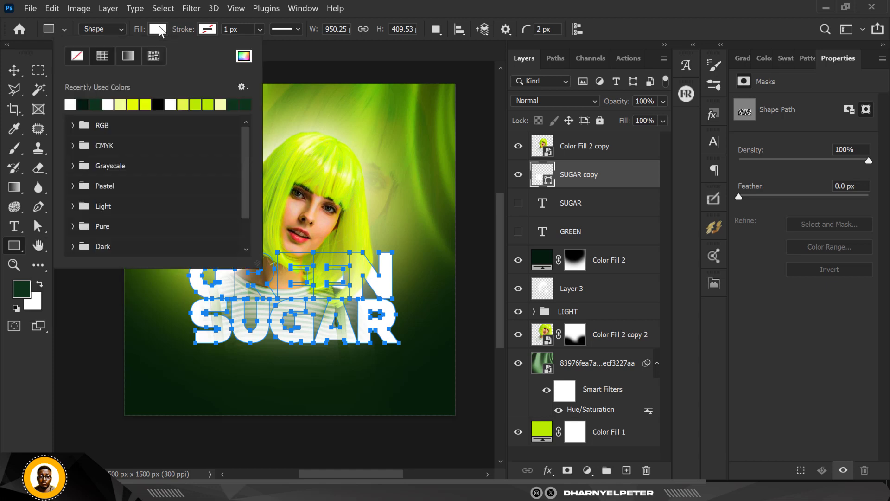
{"action": "left_click", "coordinate": [77, 55]}
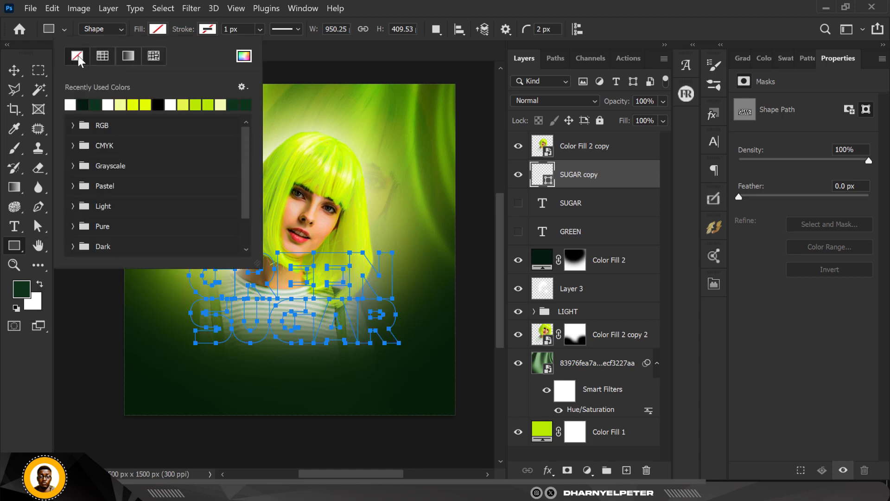
{"action": "left_click", "coordinate": [217, 29]}
{"action": "left_click", "coordinate": [217, 30]}
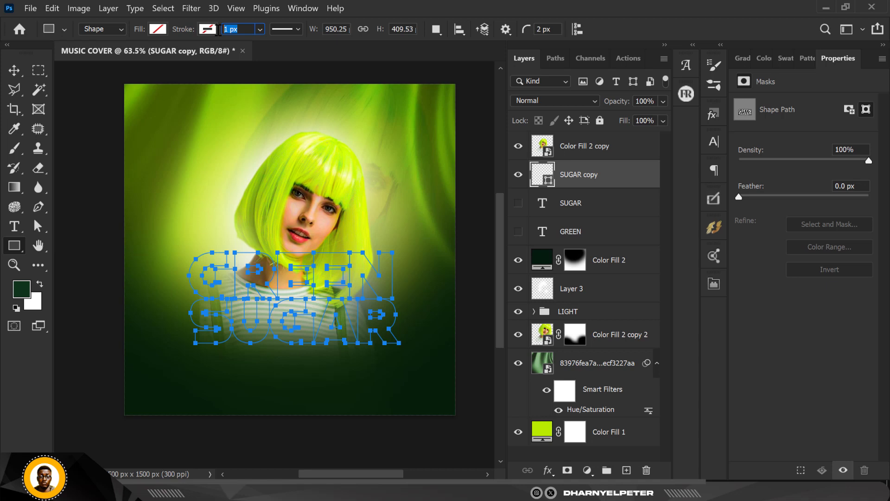
{"action": "type", "text": "8"}
{"action": "key", "text": "Return"}
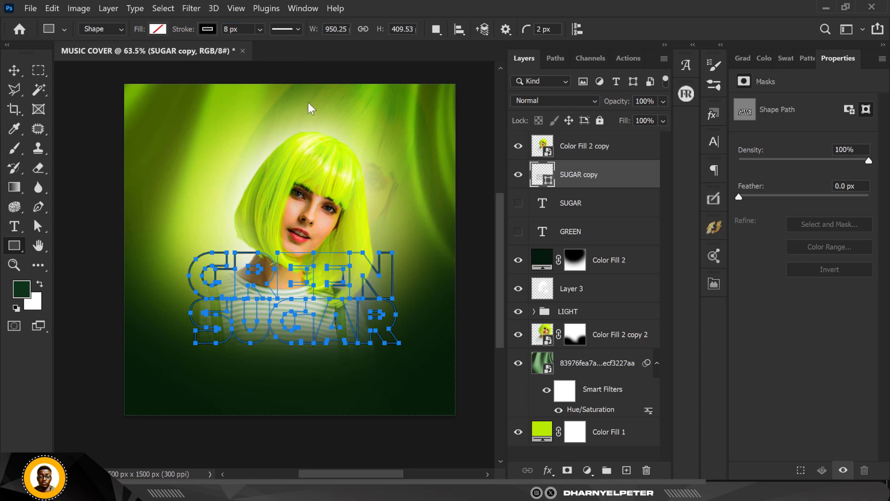
Change the stroke colour of the merged title shape to white and deselect the layer
{"action": "left_click", "coordinate": [205, 31]}
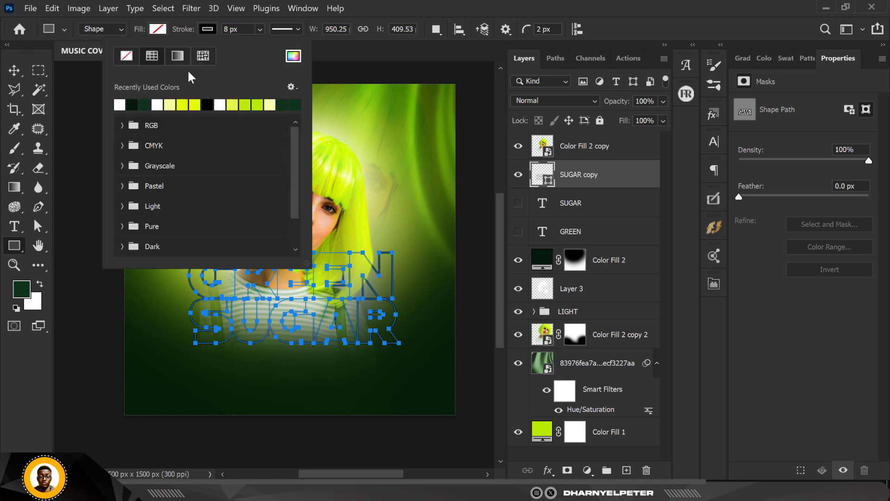
{"action": "left_click", "coordinate": [119, 105]}
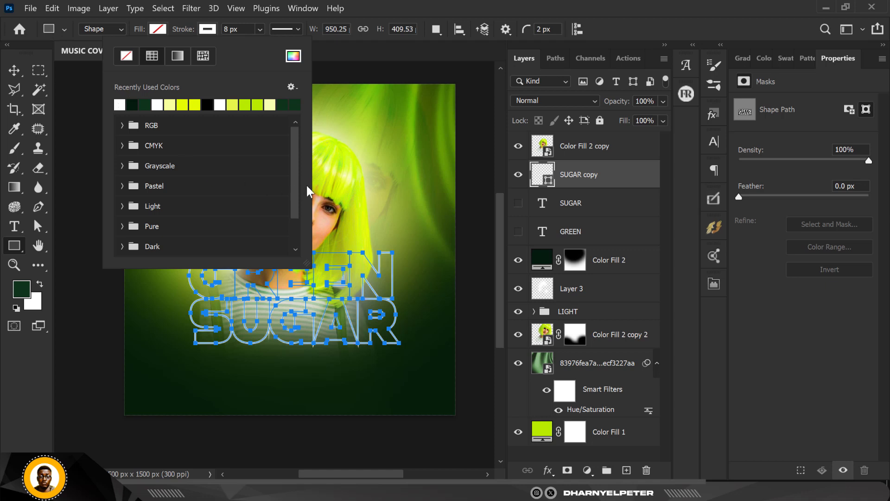
{"action": "left_click", "coordinate": [15, 71]}
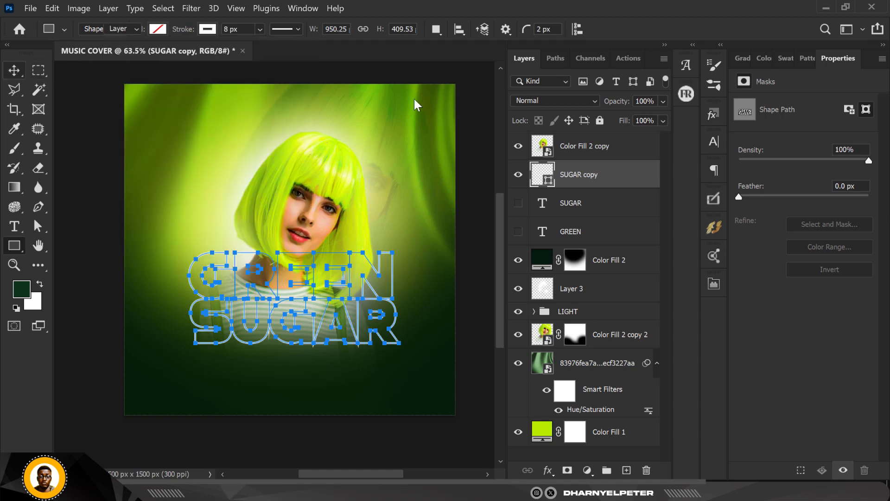
{"action": "left_click", "coordinate": [459, 78]}
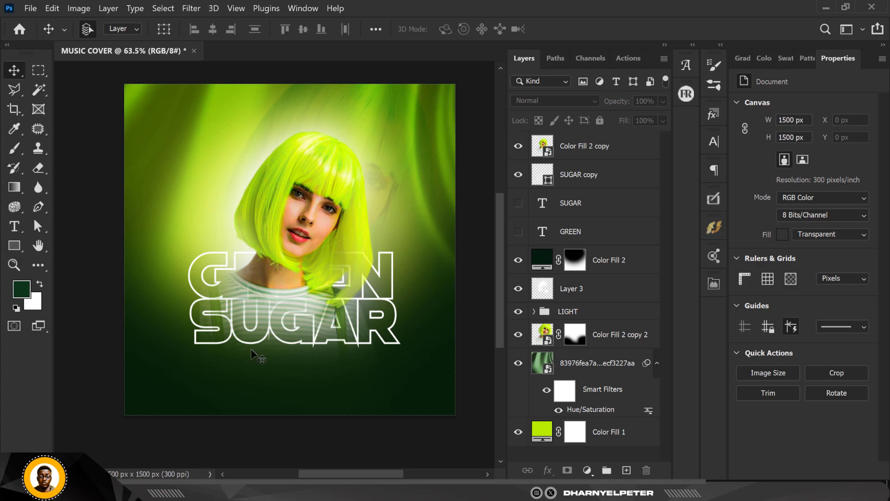
Increase the stroke width of the SUGAR copy outline shape to 10 px
{"action": "scroll", "coordinate": [314, 349], "scroll_direction": "up", "scroll_amount": 5}
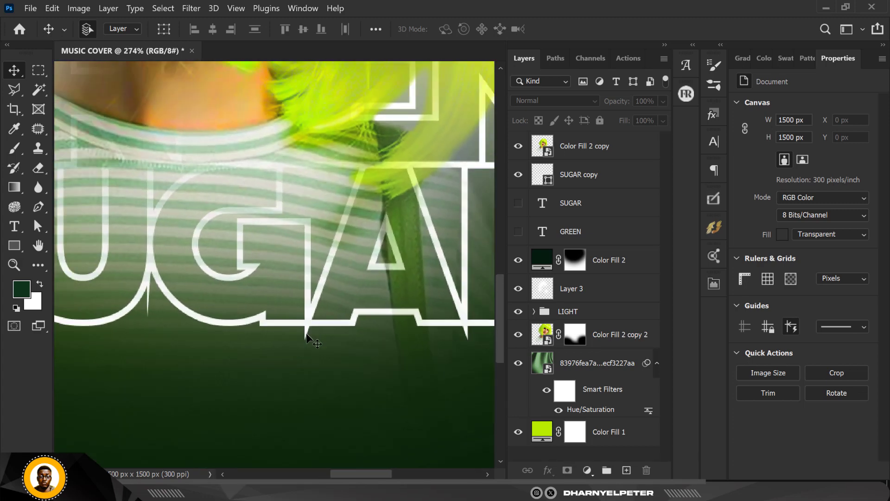
{"action": "scroll", "coordinate": [306, 334], "scroll_direction": "down", "scroll_amount": 5}
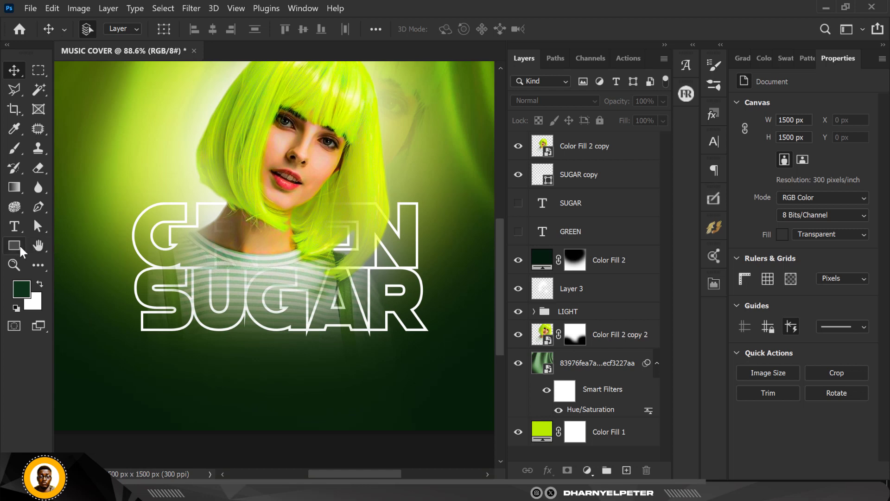
{"action": "left_click", "coordinate": [14, 246]}
{"action": "left_click", "coordinate": [586, 176]}
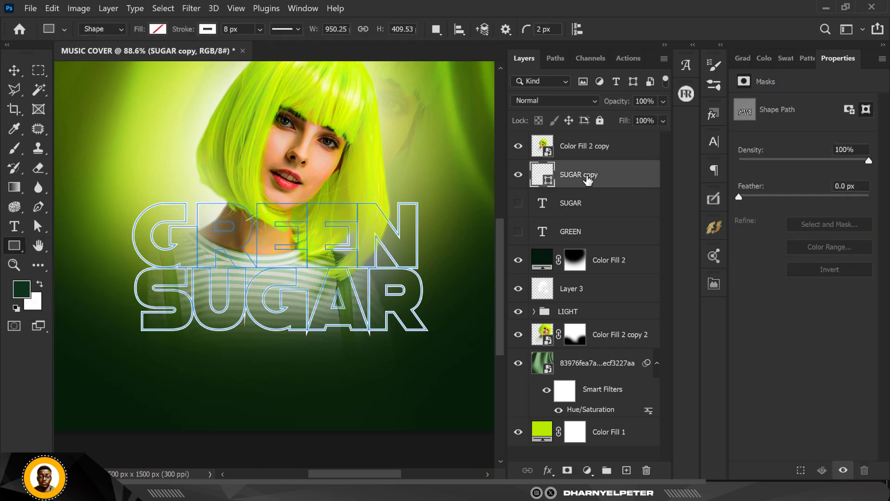
{"action": "left_click", "coordinate": [235, 29]}
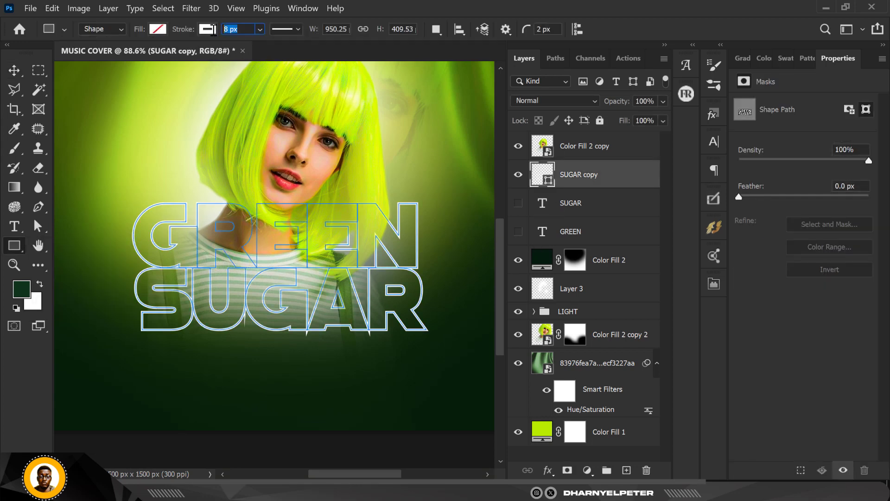
{"action": "type", "text": "10"}
{"action": "key", "text": "Return"}
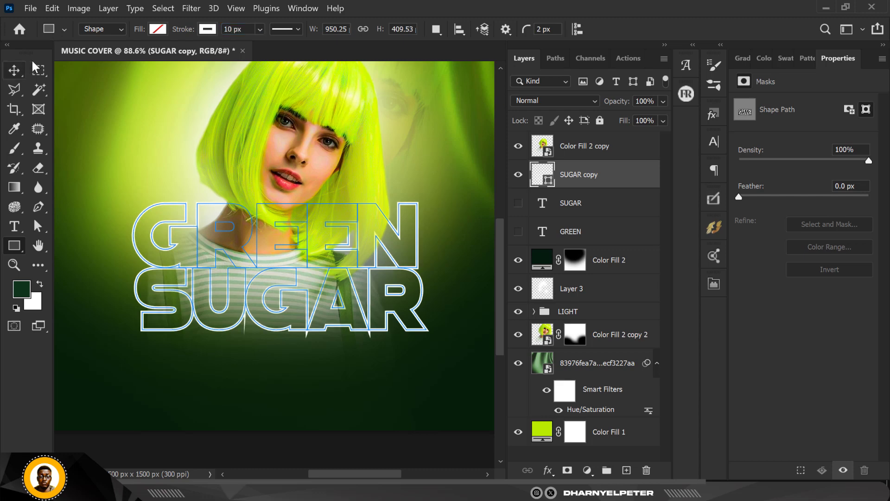
{"action": "scroll", "coordinate": [102, 159], "scroll_direction": "down", "scroll_amount": 5}
{"action": "left_click", "coordinate": [14, 70]}
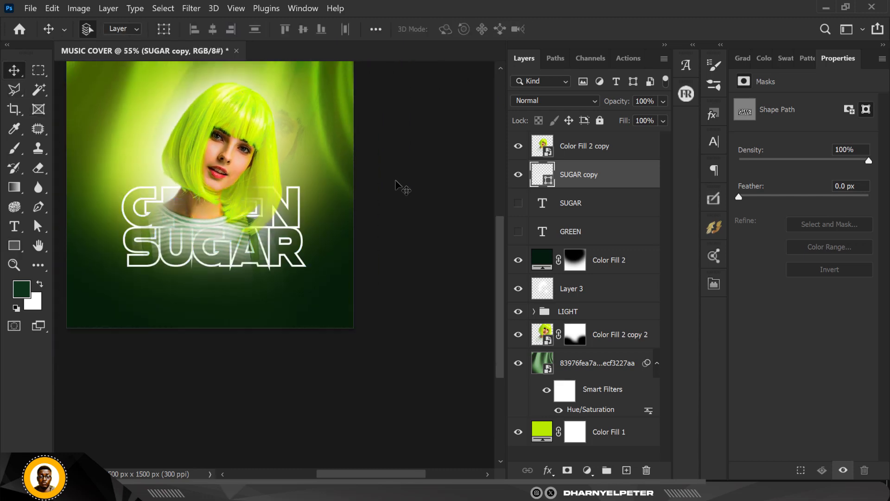
{"action": "scroll", "coordinate": [363, 247], "scroll_direction": "down", "scroll_amount": 2}
{"action": "left_click", "coordinate": [296, 251]}
{"action": "scroll", "coordinate": [249, 210], "scroll_direction": "up", "scroll_amount": 4}
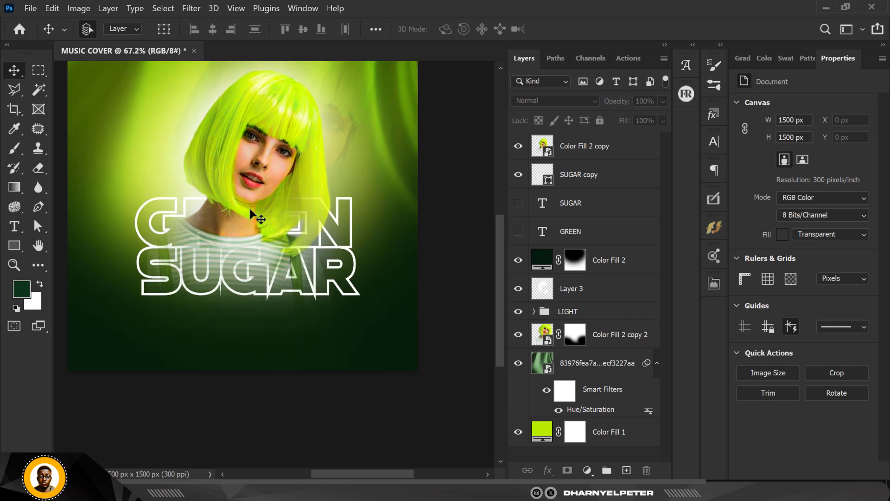
{"action": "key", "text": "ctrl+0"}
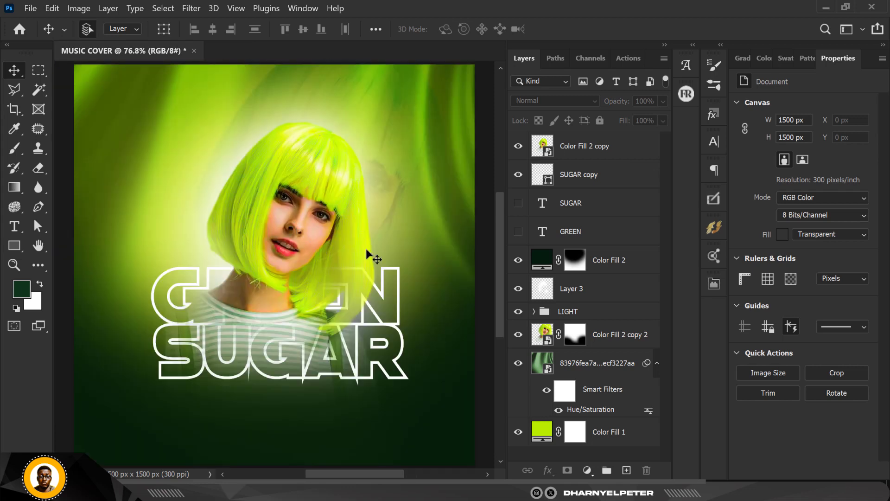
Show the SUGAR and GREEN text layers again and place the SUGAR copy outline above the woman's Color Fill 2 copy layer
{"action": "left_click", "coordinate": [518, 231]}
{"action": "left_click", "coordinate": [517, 207]}
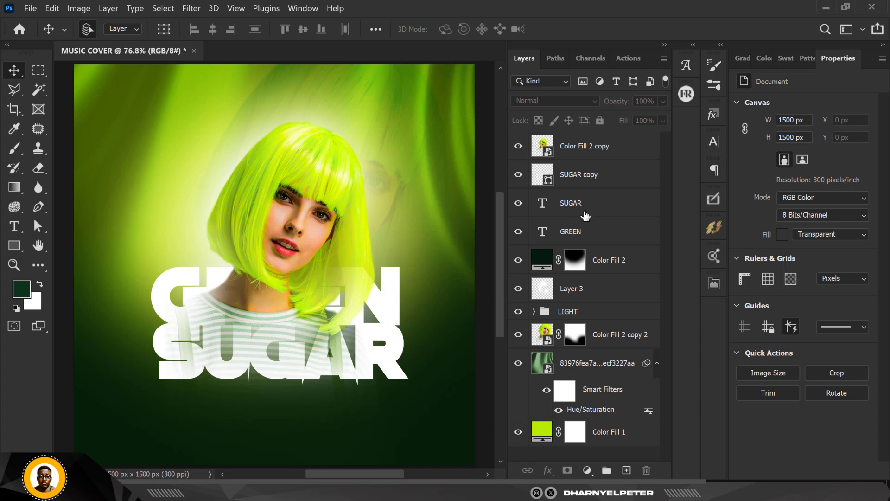
{"action": "scroll", "coordinate": [586, 217], "scroll_direction": "up", "scroll_amount": 2}
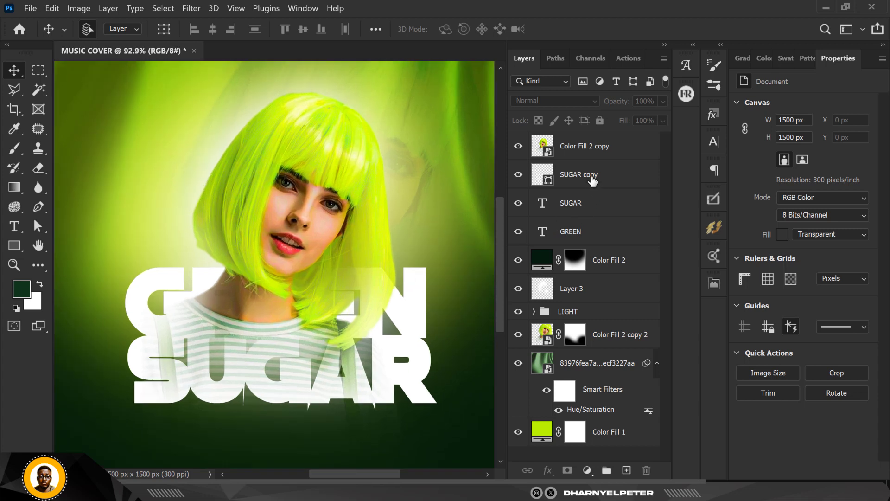
{"action": "left_click", "coordinate": [593, 180]}
{"action": "key", "text": "ctrl"}
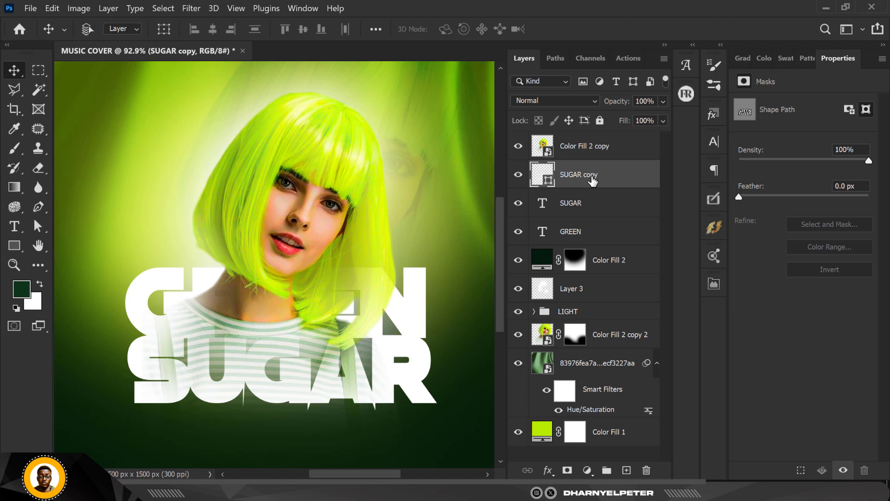
{"action": "left_click_drag", "start_coordinate": [592, 180], "coordinate": [584, 135]}
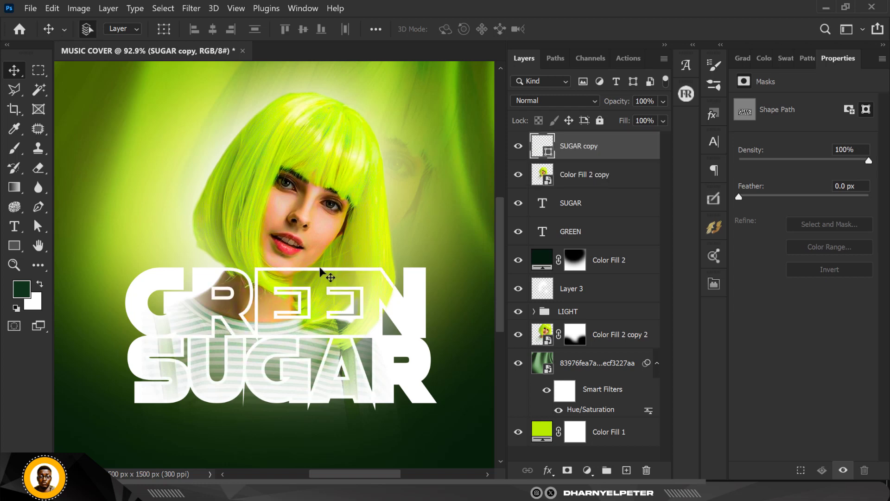
{"action": "scroll", "coordinate": [319, 266], "scroll_direction": "down", "scroll_amount": 4}
{"action": "scroll", "coordinate": [320, 271], "scroll_direction": "down", "scroll_amount": 2}
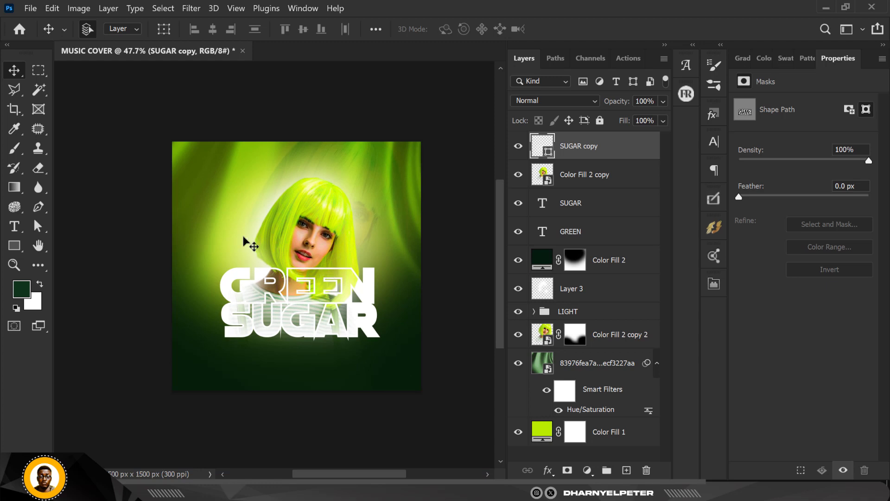
Nudge the title outline, the woman's Color Fill 2 copy layer and both title texts up together by about 40 px
{"action": "scroll", "coordinate": [282, 326], "scroll_direction": "up", "scroll_amount": 2}
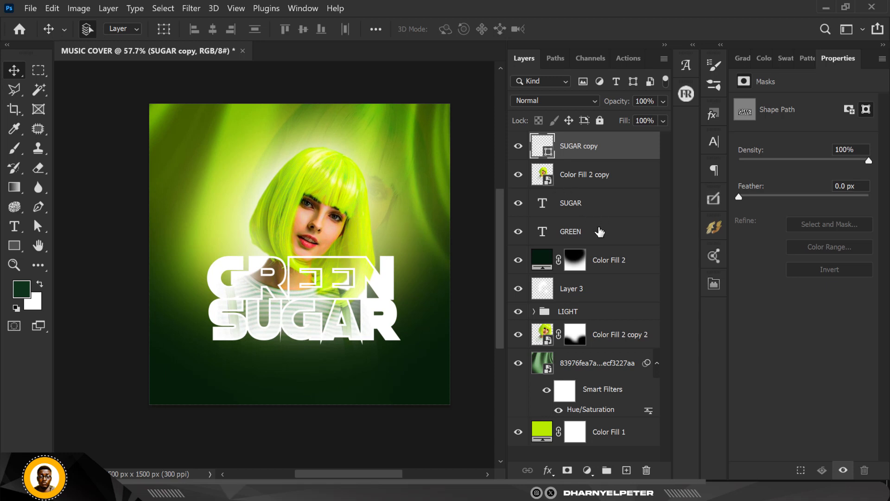
{"action": "scroll", "coordinate": [615, 147], "scroll_direction": "up", "scroll_amount": 2}
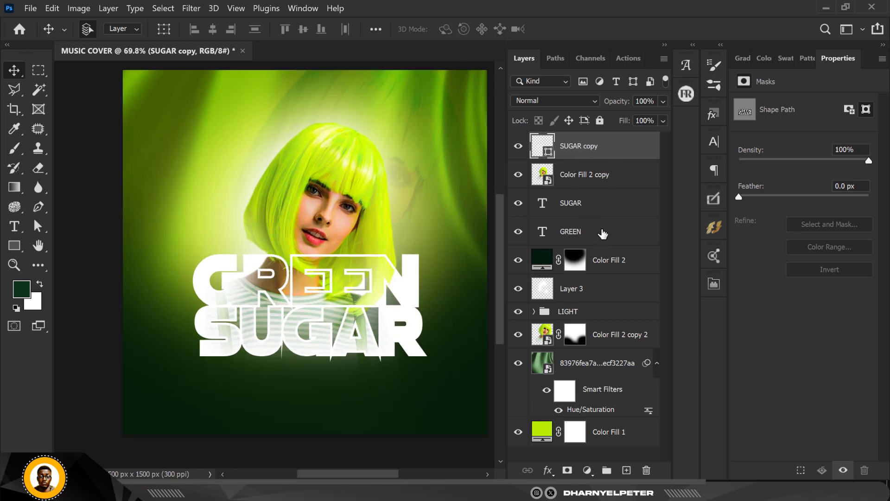
{"action": "left_click", "coordinate": [596, 238], "text": "shift"}
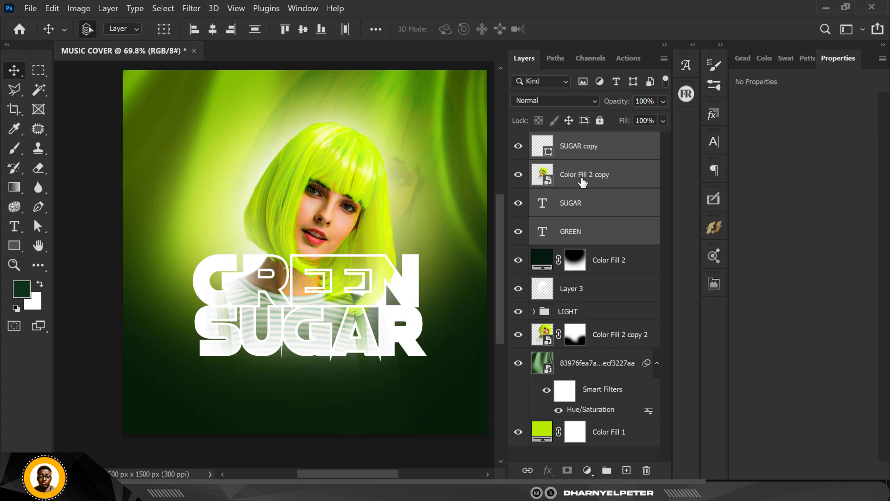
{"action": "key", "text": "Up"}
{"action": "key", "text": "Up"}
{"action": "key", "text": "Up"}
{"action": "key", "text": "Up"}
{"action": "key", "text": "Up"}
{"action": "key", "text": "Up"}
{"action": "key", "text": "Up"}
{"action": "key", "text": "Up"}
{"action": "key", "text": "Up"}
{"action": "key", "text": "Up"}
{"action": "key", "text": "Up"}
{"action": "key", "text": "Up"}
{"action": "key", "text": "Up"}
{"action": "key", "text": "Up"}
{"action": "key", "text": "Up"}
{"action": "key", "text": "Up"}
{"action": "key", "text": "Up"}
{"action": "key", "text": "Up"}
{"action": "key", "text": "Up"}
{"action": "key", "text": "Up"}
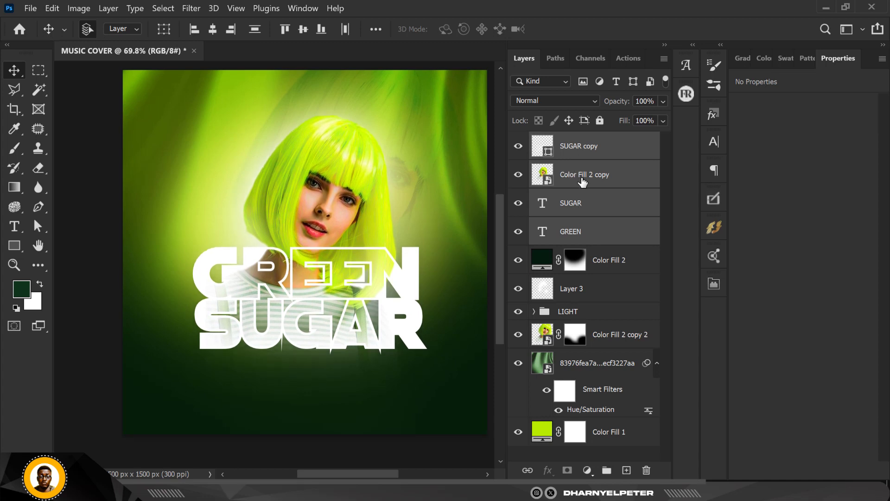
{"action": "key", "text": "Up"}
{"action": "key", "text": "Up"}
{"action": "key", "text": "Up"}
{"action": "key", "text": "Up"}
{"action": "key", "text": "Up"}
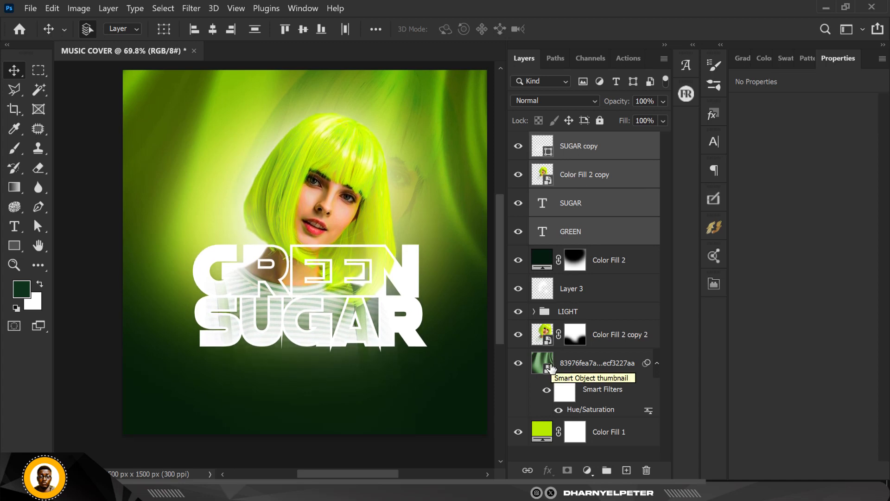
Move the white glow on Layer 3 up to Y -39 px behind the woman's head
{"action": "left_click", "coordinate": [571, 291]}
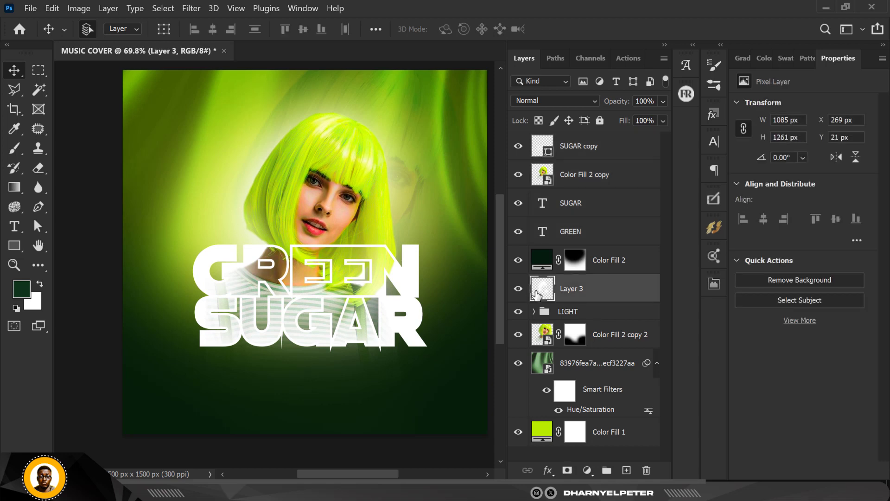
{"action": "left_click", "coordinate": [518, 289]}
{"action": "left_click", "coordinate": [518, 288]}
{"action": "key", "text": "shift+Up"}
{"action": "key", "text": "shift+Up"}
{"action": "key", "text": "shift+Up"}
{"action": "key", "text": "shift+Up"}
{"action": "key", "text": "shift+Up"}
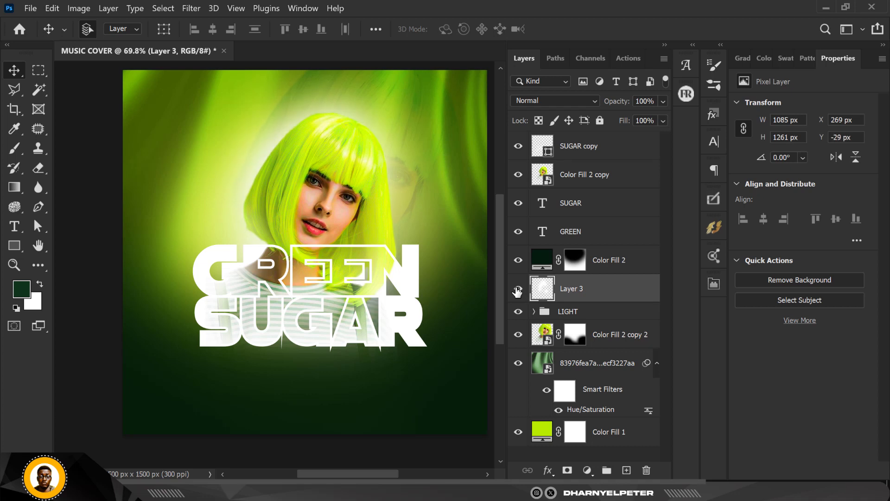
{"action": "scroll", "coordinate": [420, 263], "scroll_direction": "down", "scroll_amount": 2, "text": "alt"}
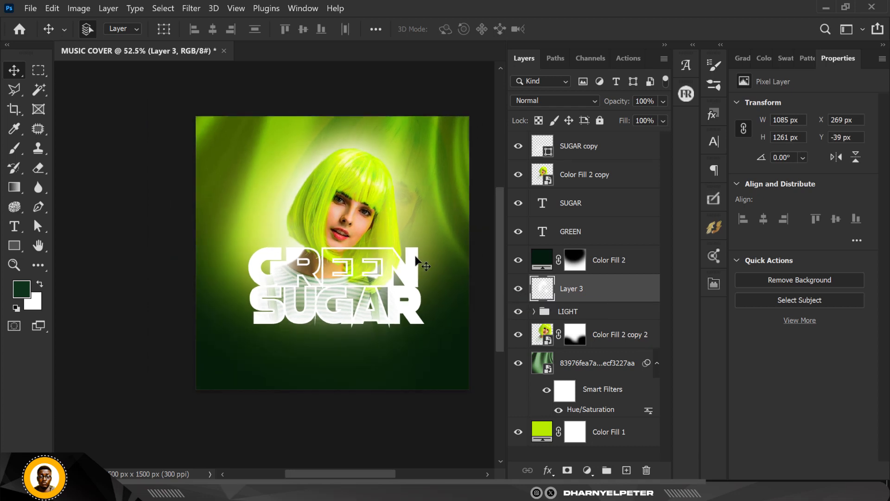
Set the opacity of the dark green Color Fill 2 fade layer to 100%
{"action": "left_click", "coordinate": [404, 355]}
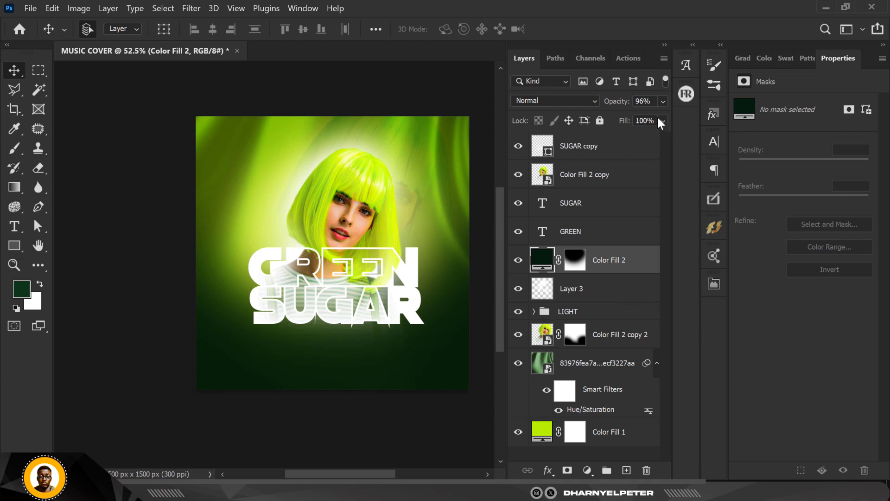
{"action": "left_click", "coordinate": [662, 101]}
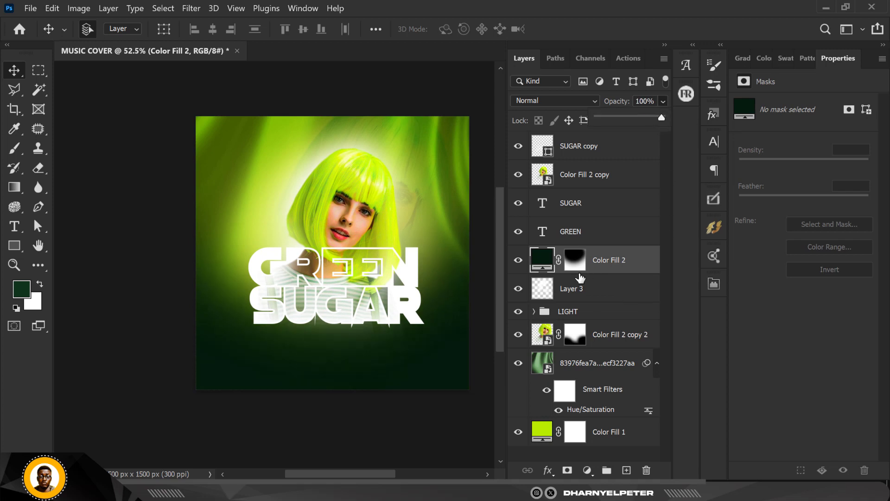
{"action": "left_click", "coordinate": [148, 268]}
{"action": "scroll", "coordinate": [148, 271], "scroll_direction": "up", "scroll_amount": 1, "text": "alt"}
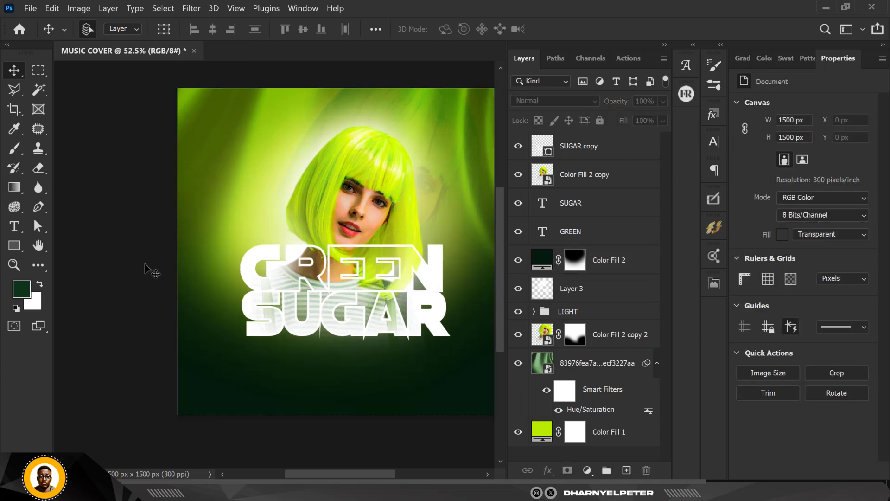
{"action": "scroll", "coordinate": [145, 269], "scroll_direction": "up", "scroll_amount": 1, "text": "alt"}
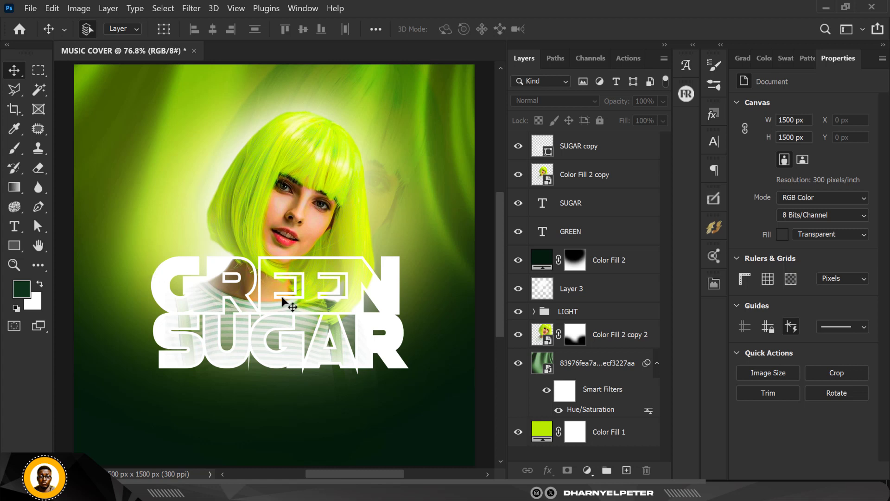
Recolor the SUGAR and GREEN text layers together to pale cream-yellow fdffd8, based on a colour sampled from the woman's hair
{"action": "left_click", "coordinate": [579, 212]}
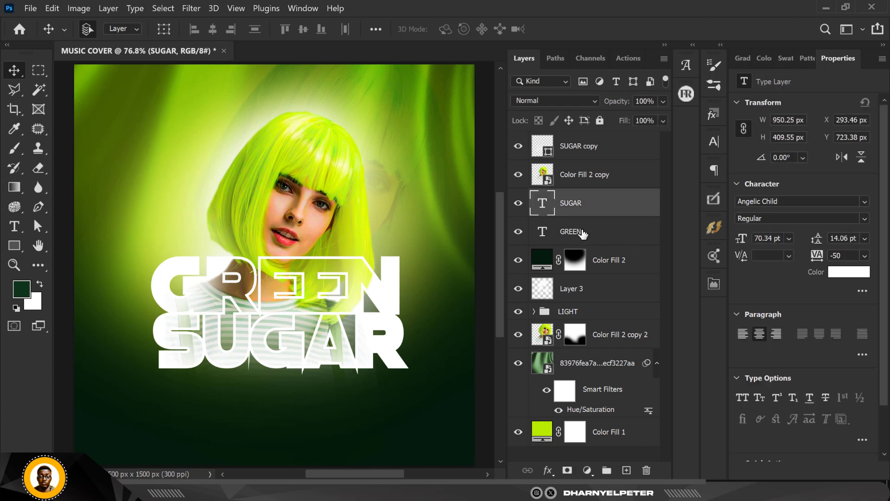
{"action": "left_click", "coordinate": [582, 233], "text": "shift"}
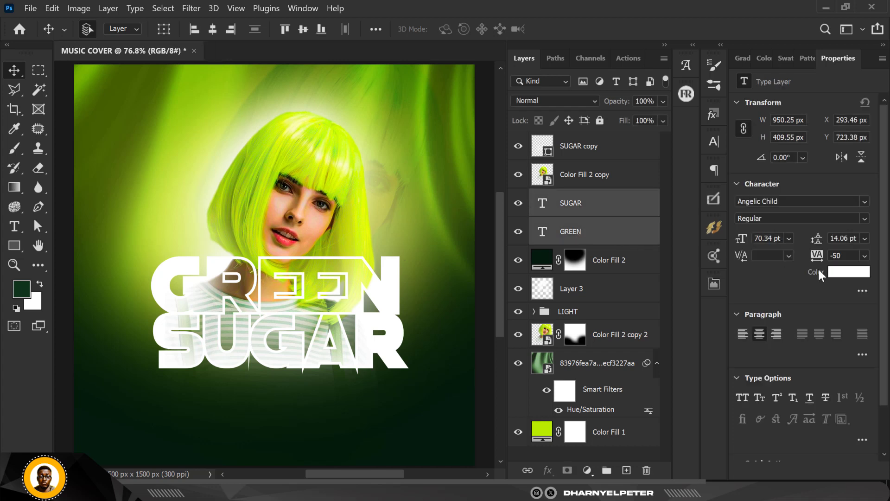
{"action": "left_click", "coordinate": [295, 127]}
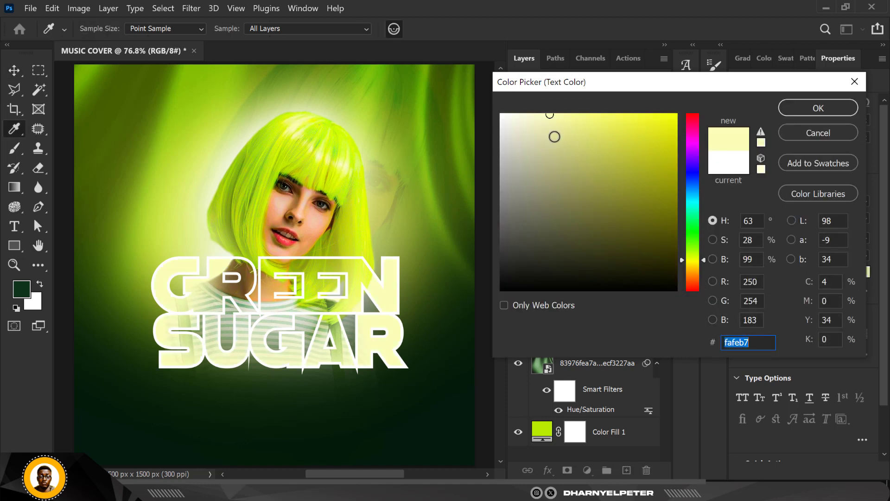
{"action": "left_click", "coordinate": [530, 114]}
{"action": "left_click_drag", "start_coordinate": [530, 114], "coordinate": [527, 114]}
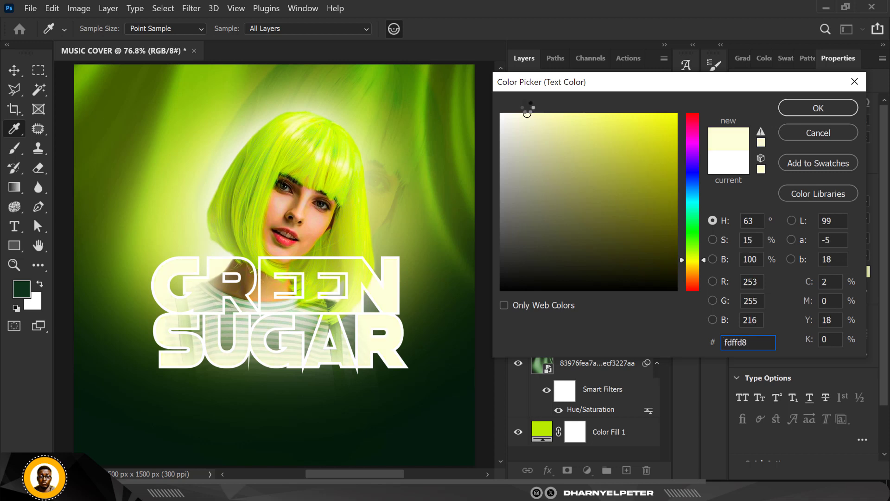
{"action": "left_click", "coordinate": [799, 112]}
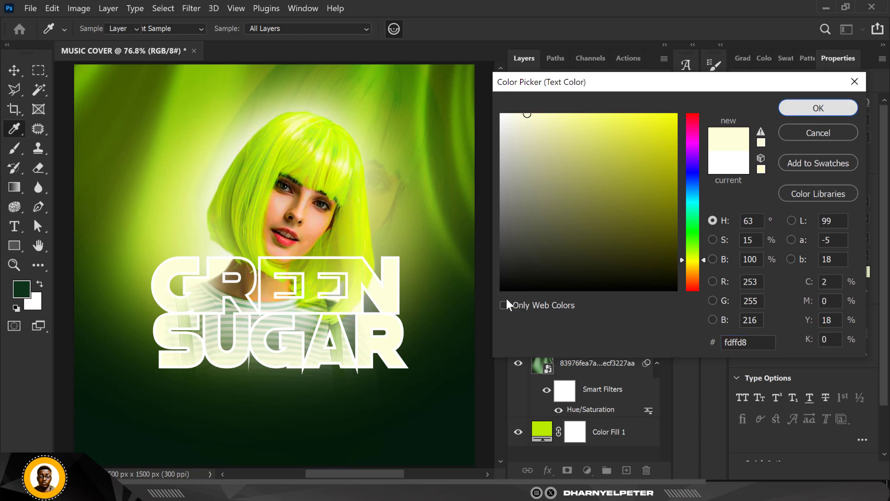
{"action": "scroll", "coordinate": [357, 301], "scroll_direction": "down", "scroll_amount": 3}
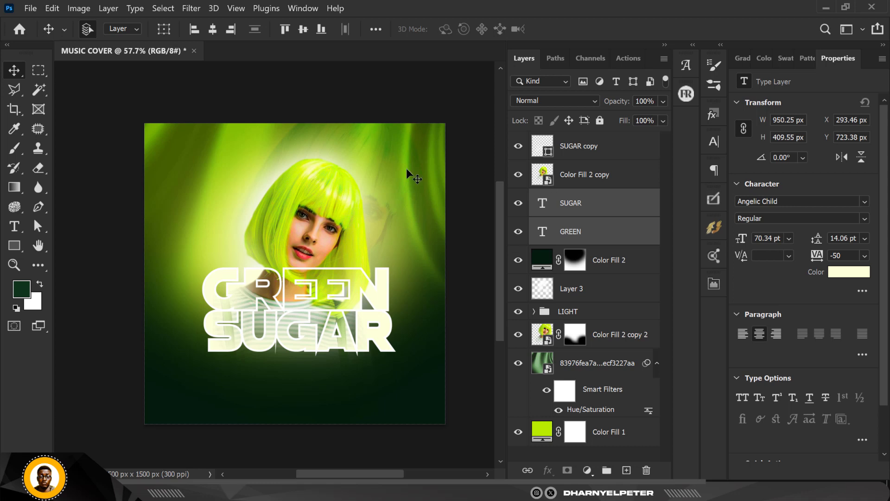
{"action": "left_click", "coordinate": [372, 91]}
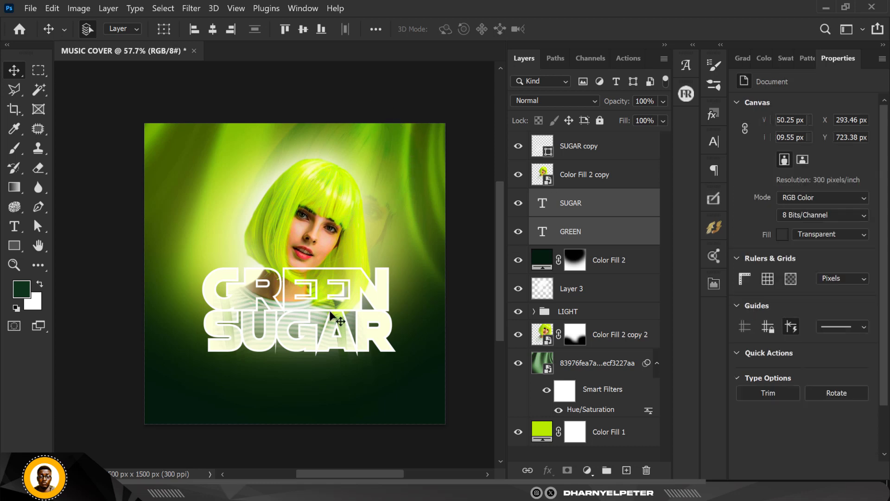
Group the layers from Layer 3 down to Color Fill 1 and name the group BG
{"action": "left_click", "coordinate": [625, 158]}
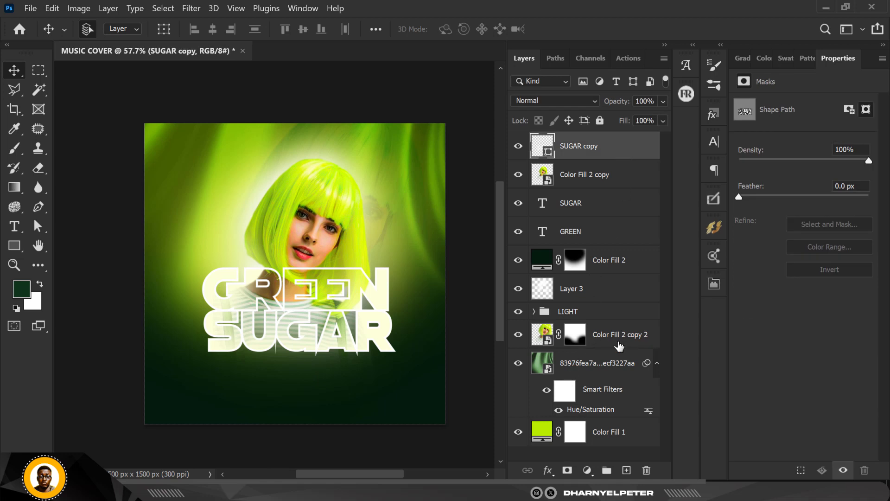
{"action": "left_click", "coordinate": [605, 296]}
{"action": "left_click", "coordinate": [603, 436], "text": "shift"}
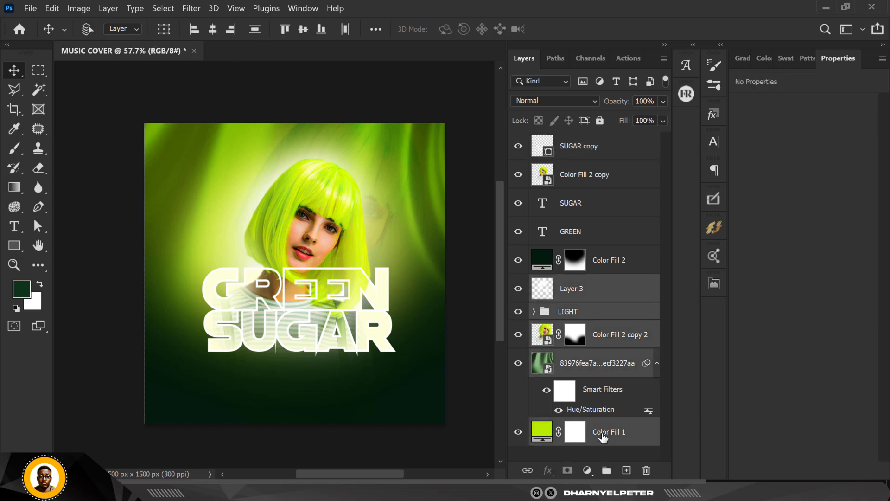
{"action": "key", "text": "ctrl+g"}
{"action": "double_click", "coordinate": [567, 283]}
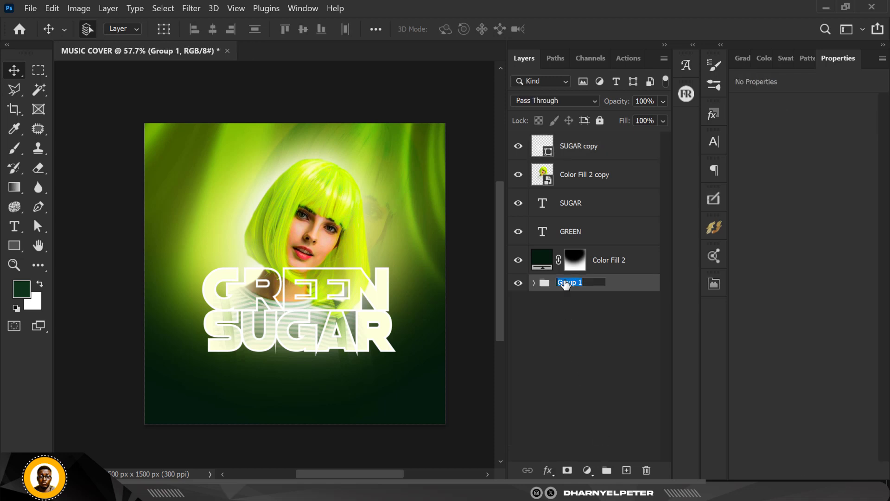
{"action": "type", "text": "BG"}
{"action": "key", "text": "Return"}
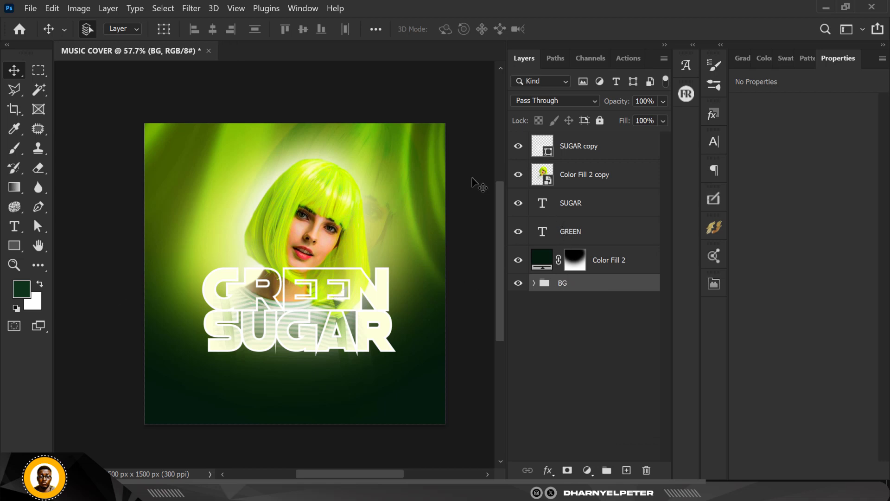
Place the leaf-tropics clip-art image from the GREEN SUGAR FLYER folder into the cover above the SUGAR copy outline
{"action": "left_click", "coordinate": [590, 236]}
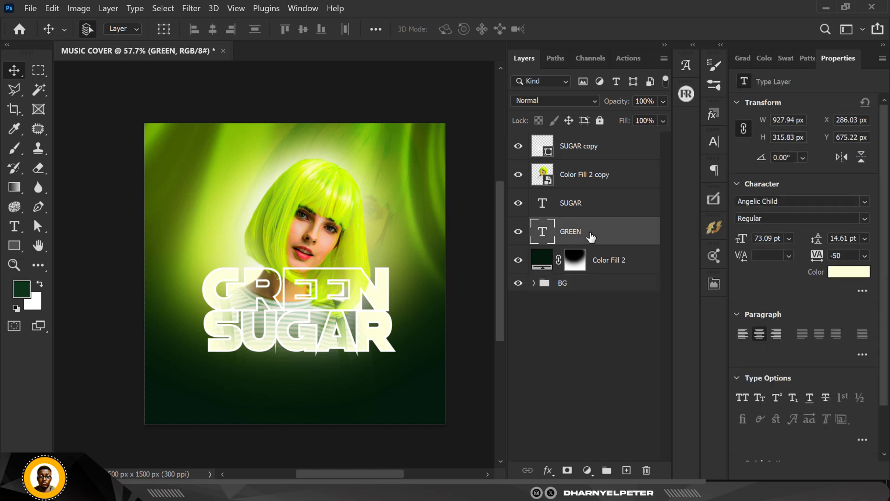
{"action": "left_click", "coordinate": [596, 147]}
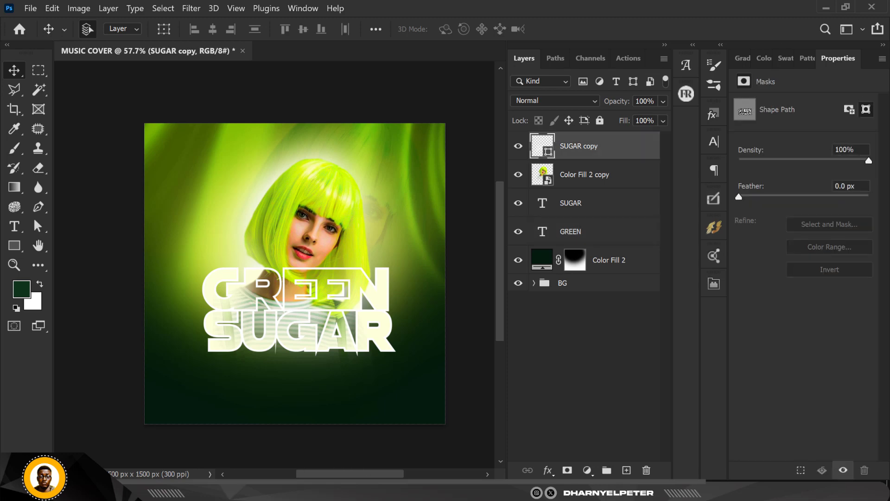
{"action": "left_click", "coordinate": [281, 491]}
{"action": "left_click", "coordinate": [312, 112]}
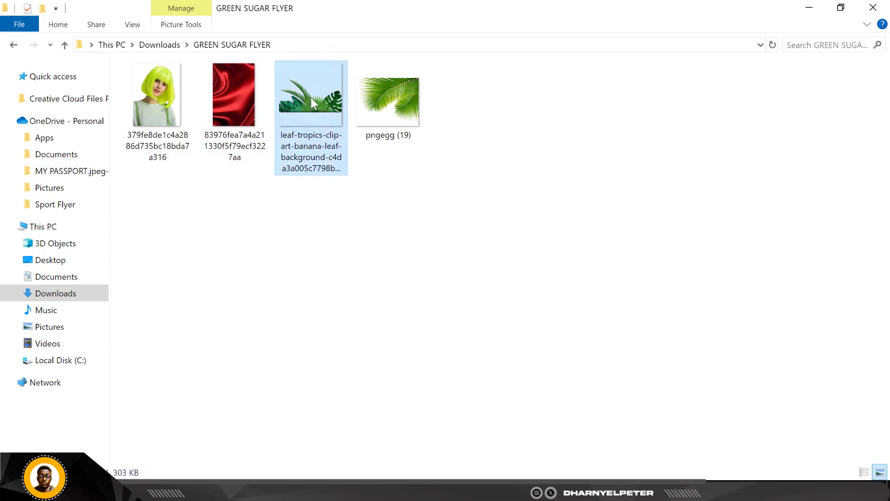
{"action": "left_click_drag", "start_coordinate": [311, 98], "coordinate": [336, 412]}
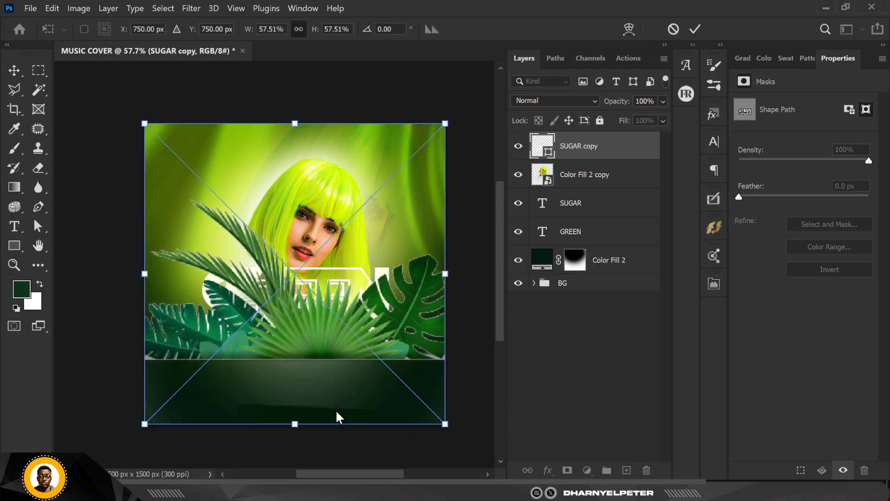
Scale the tropical leaves to 71.16% and move them down over the cover's bottom edge, at about X -180 px, Y 294 px
{"action": "left_click_drag", "start_coordinate": [331, 314], "coordinate": [309, 366]}
{"action": "scroll", "coordinate": [299, 343], "scroll_direction": "down", "scroll_amount": 2}
{"action": "left_click_drag", "start_coordinate": [424, 215], "coordinate": [440, 187]}
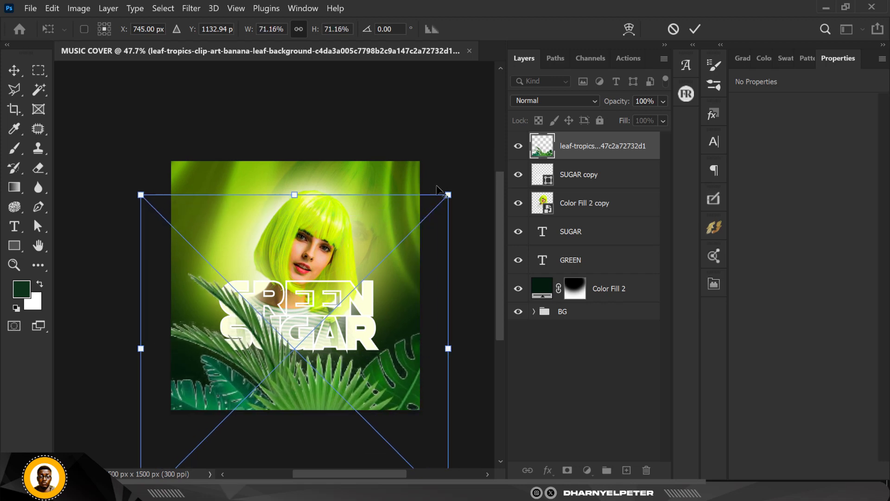
{"action": "mouse_move", "coordinate": [361, 370]}
{"action": "left_mouse_down"}
{"action": "mouse_move", "coordinate": [356, 385]}
{"action": "mouse_move", "coordinate": [356, 378]}
{"action": "left_mouse_up"}
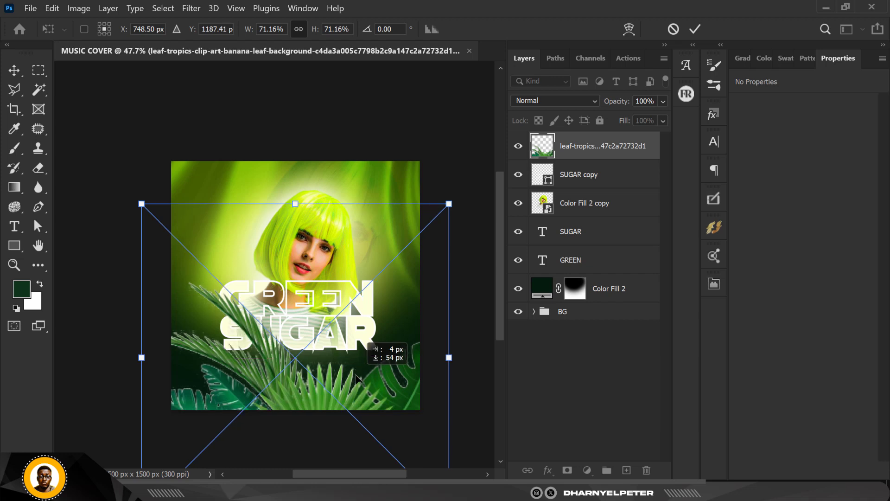
{"action": "key", "text": "ctrl+z"}
{"action": "key", "text": "Return"}
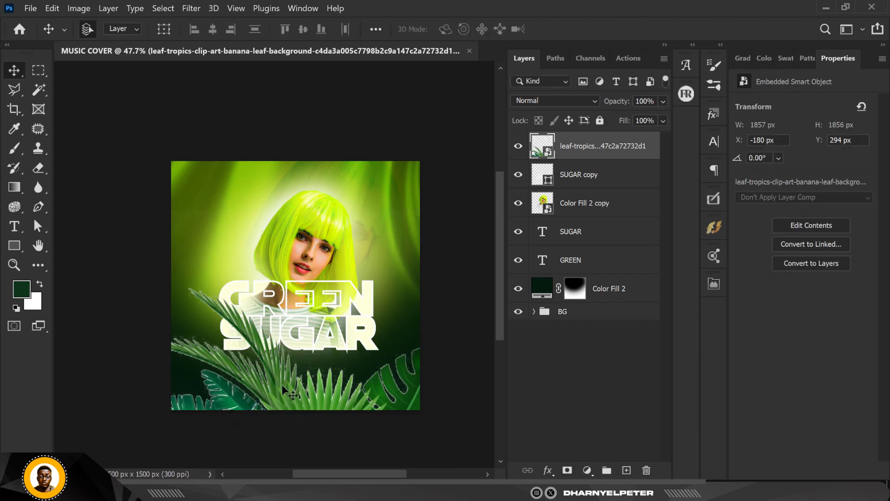
Apply a Gaussian Blur with a radius of 22.2 pixels to the tropical leaves layer
{"action": "left_click", "coordinate": [192, 8]}
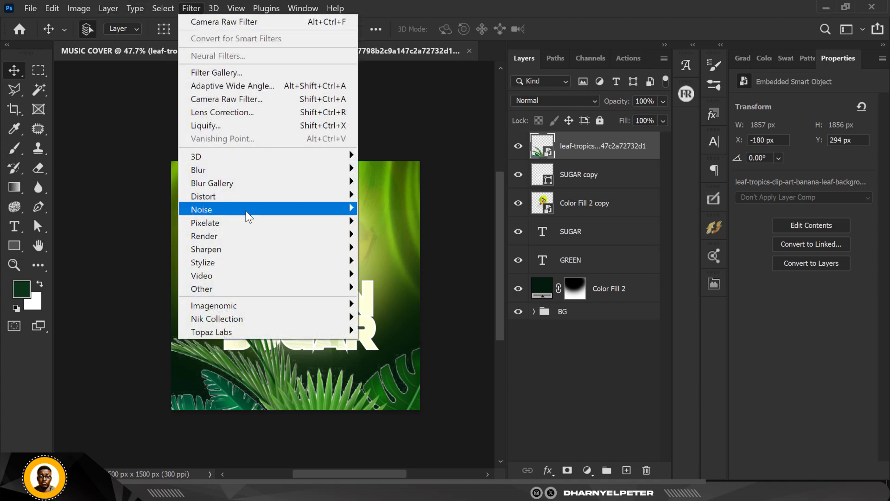
{"action": "mouse_move", "coordinate": [230, 173]}
{"action": "left_click", "coordinate": [399, 222]}
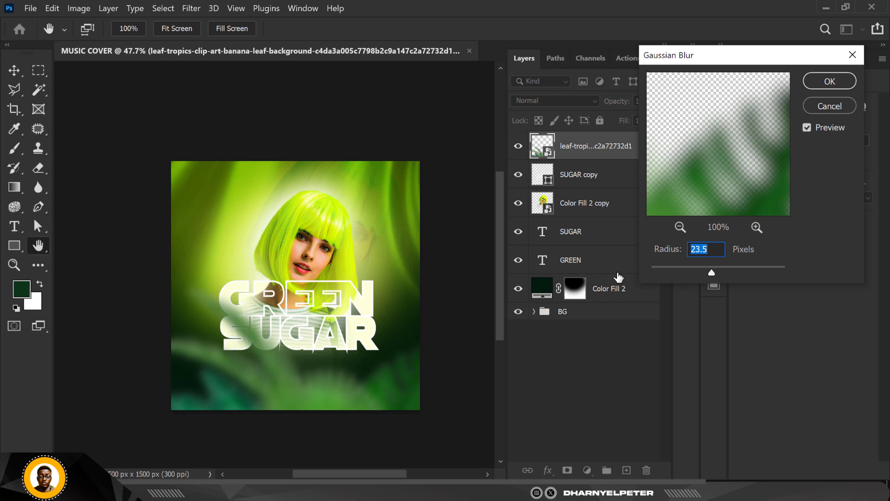
{"action": "left_click", "coordinate": [685, 269]}
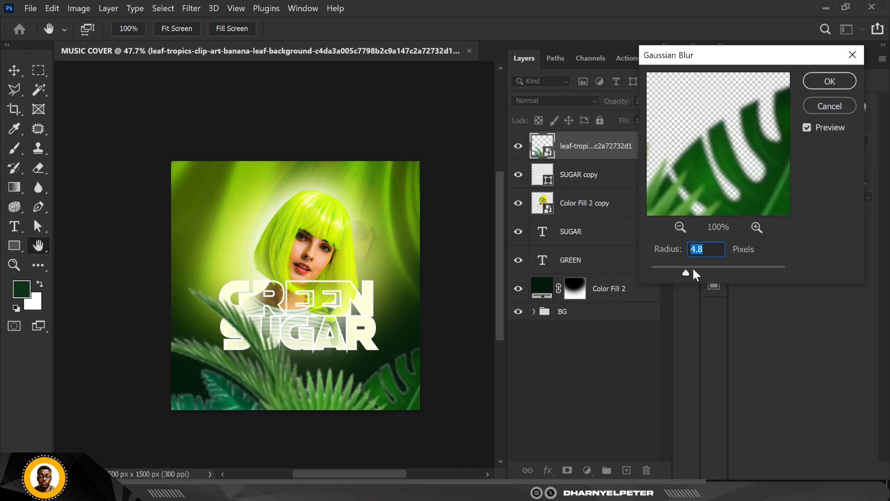
{"action": "left_click_drag", "start_coordinate": [693, 270], "coordinate": [710, 269]}
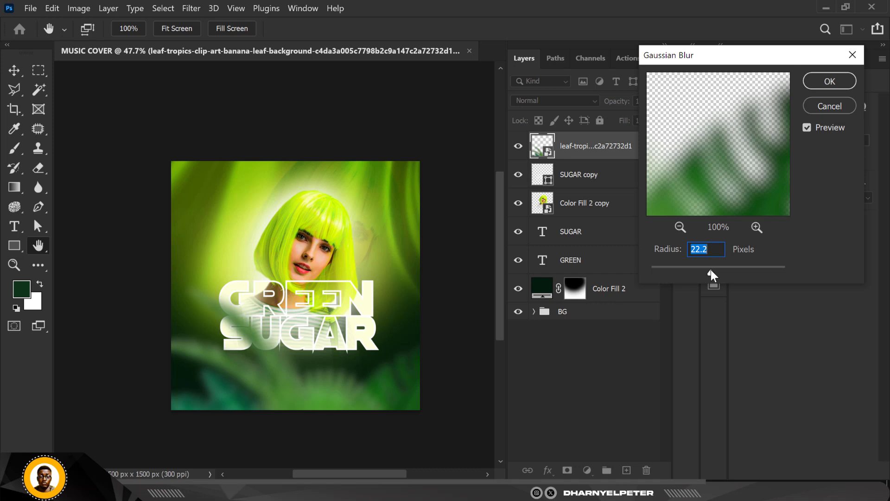
{"action": "left_click", "coordinate": [830, 81]}
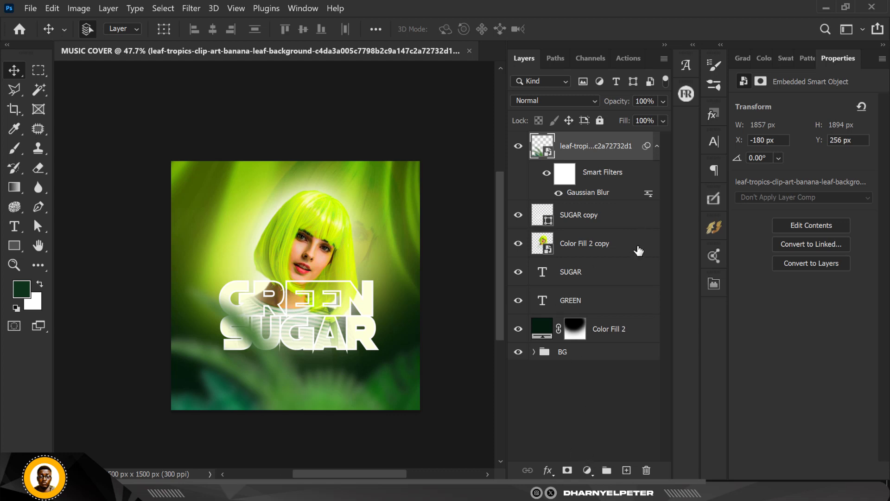
Add a Curves adjustment clipped to the leaves layer and darken it with a point at input 179, output 96
{"action": "left_click", "coordinate": [588, 470]}
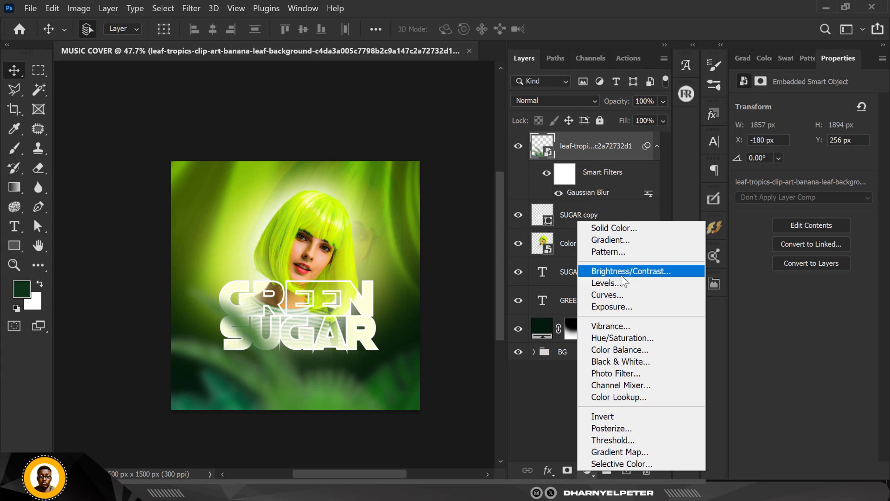
{"action": "left_click", "coordinate": [623, 296]}
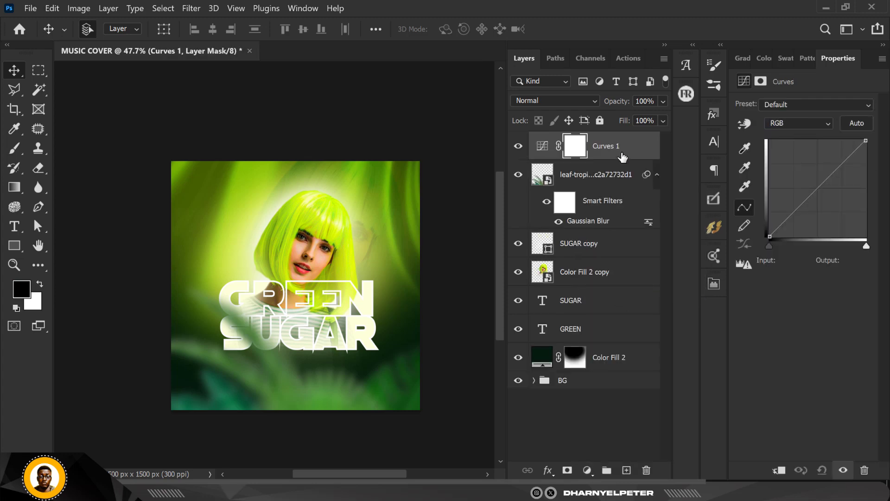
{"action": "right_click", "coordinate": [634, 153]}
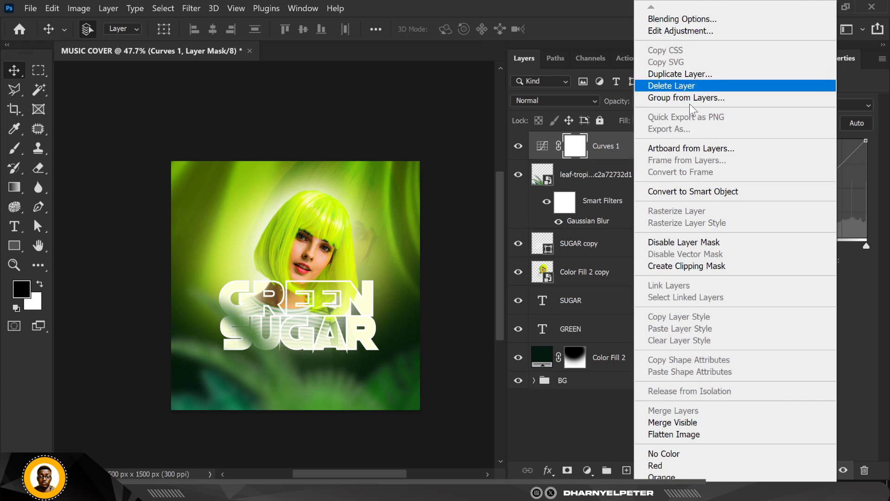
{"action": "left_click", "coordinate": [699, 266]}
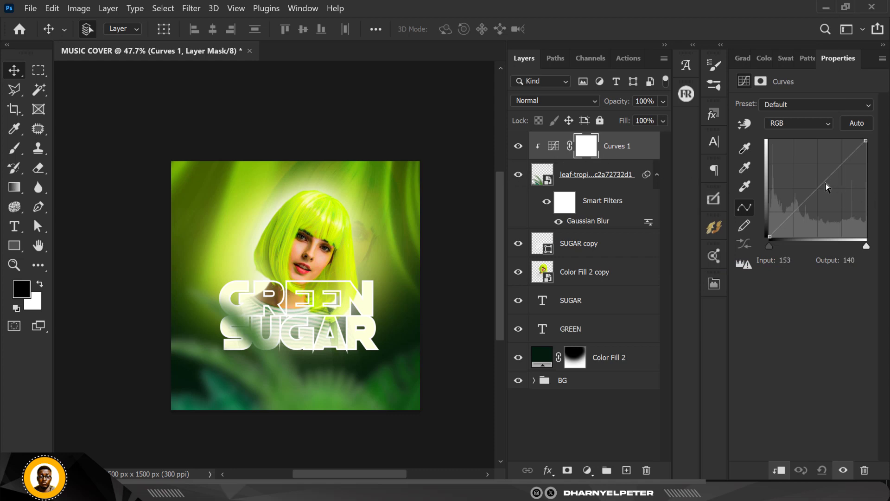
{"action": "left_click_drag", "start_coordinate": [816, 187], "coordinate": [838, 200]}
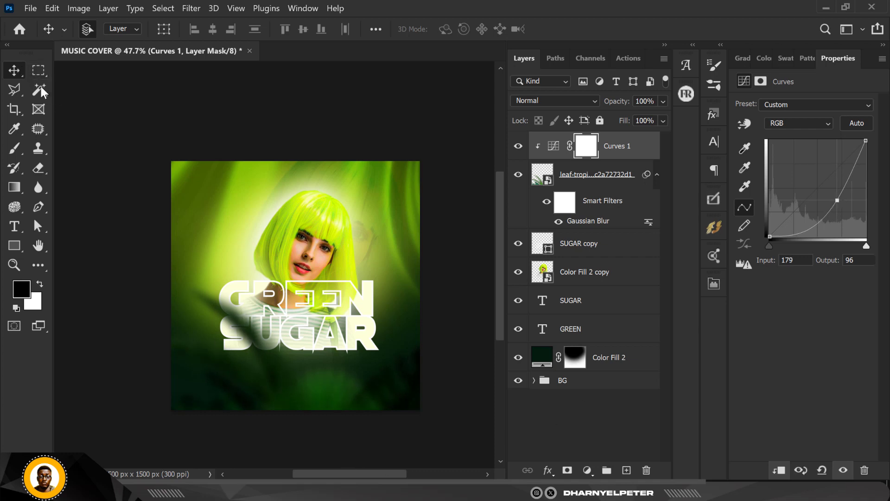
Move the tropical leaves to about X -280 px, Y 177 px and set their Gaussian Blur radius to 18.0 pixels
{"action": "left_click_drag", "start_coordinate": [275, 399], "coordinate": [263, 381]}
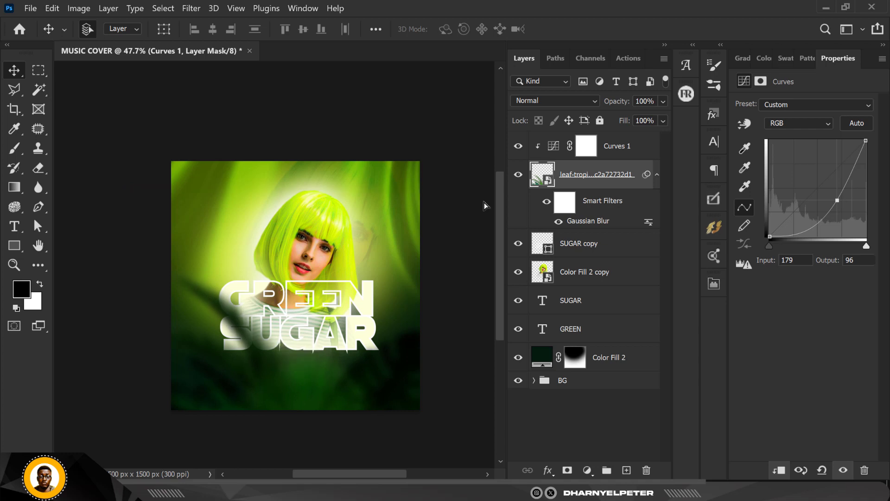
{"action": "double_click", "coordinate": [579, 221]}
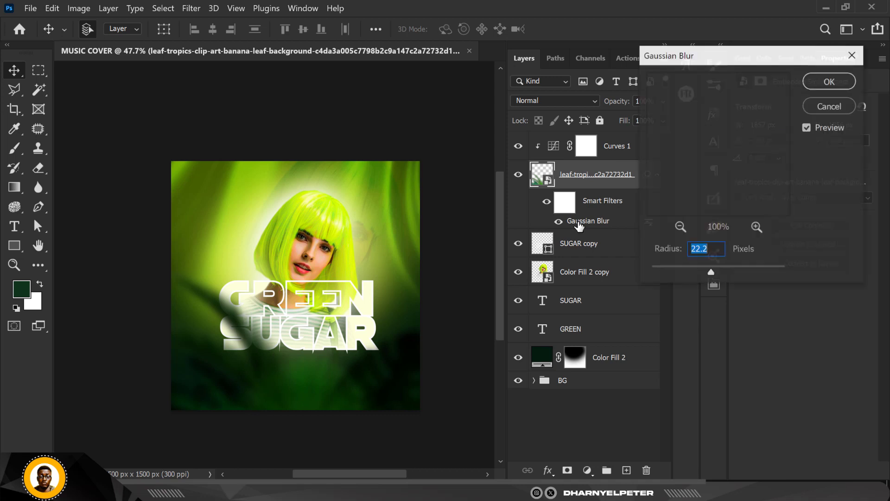
{"action": "left_click_drag", "start_coordinate": [710, 273], "coordinate": [708, 272]}
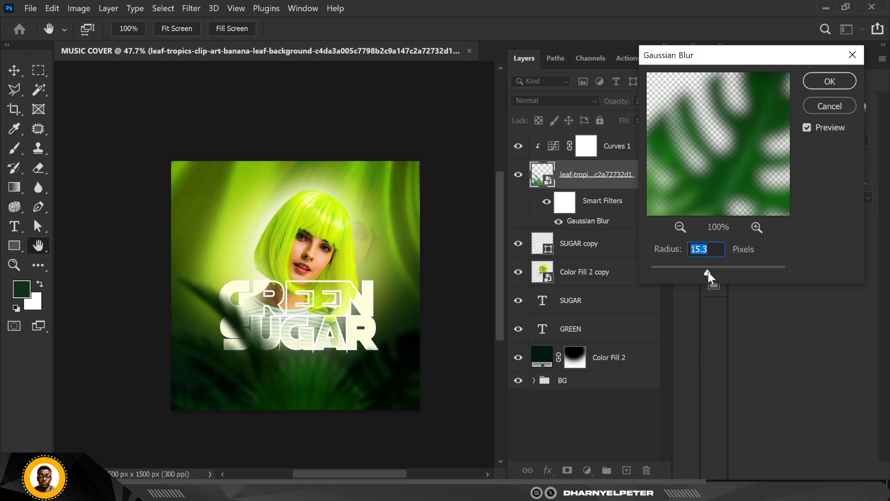
{"action": "left_click_drag", "start_coordinate": [708, 272], "coordinate": [709, 272]}
{"action": "left_click", "coordinate": [830, 81]}
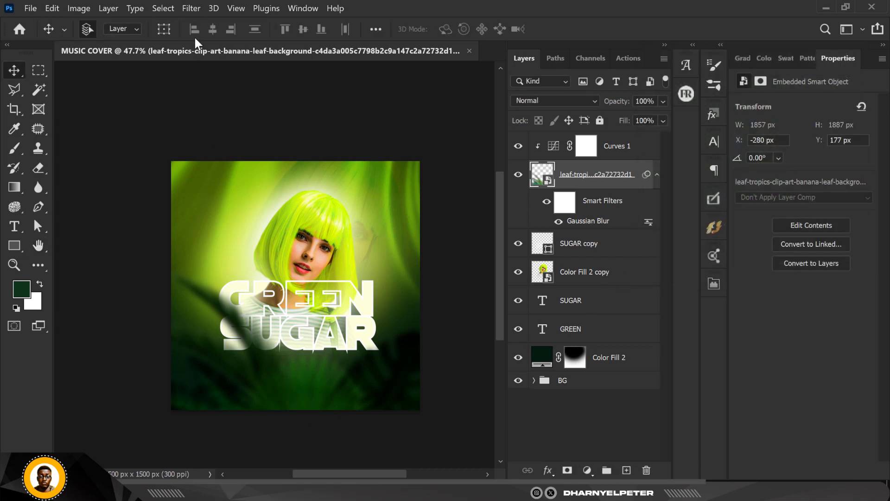
Compare the leaves with and without the clipped Curves 1 adjustment, leaving the adjustment visible
{"action": "left_click", "coordinate": [631, 147]}
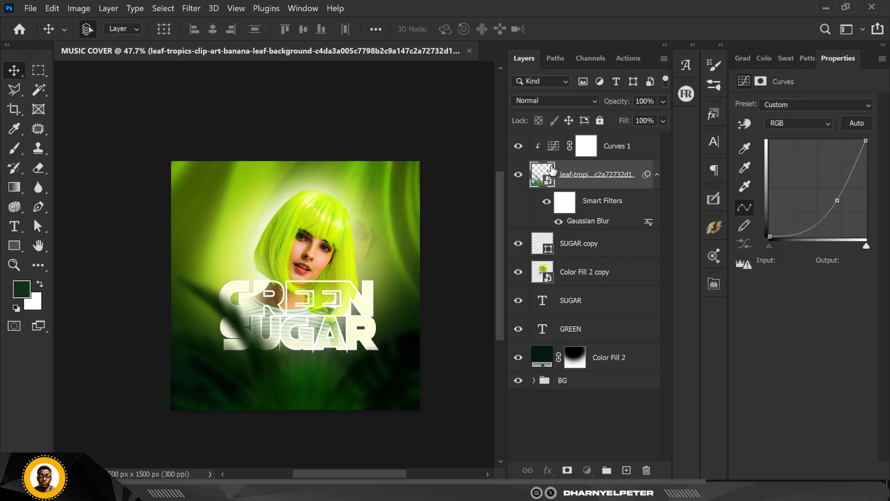
{"action": "left_click", "coordinate": [526, 150]}
{"action": "left_click", "coordinate": [518, 147]}
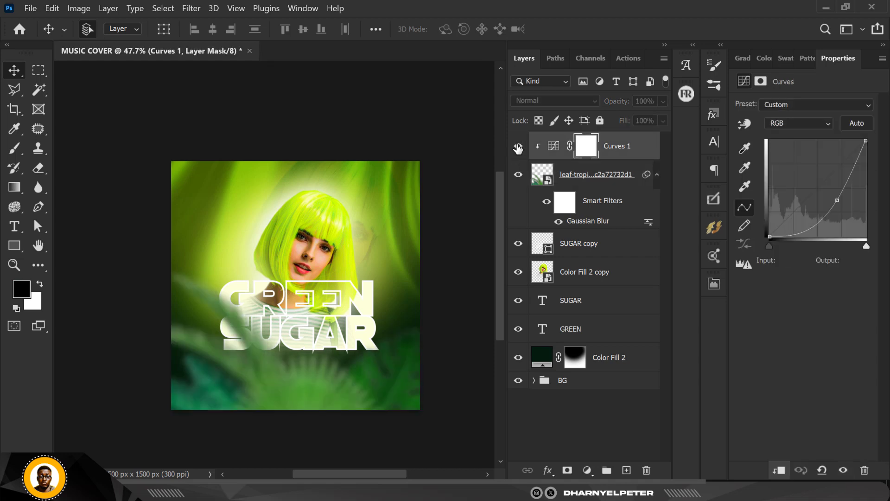
{"action": "left_click", "coordinate": [518, 148]}
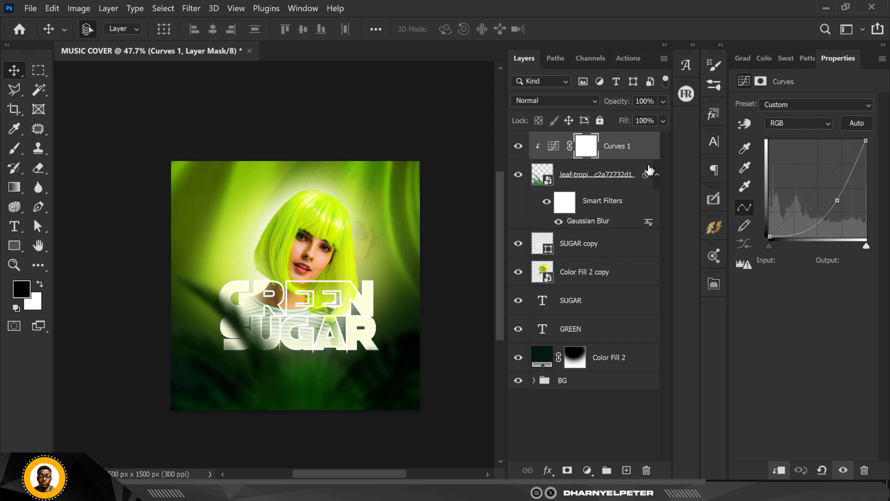
Add a new layer above Curves 1 and set the foreground colour to bright lime green cafd03
{"action": "left_click", "coordinate": [626, 470]}
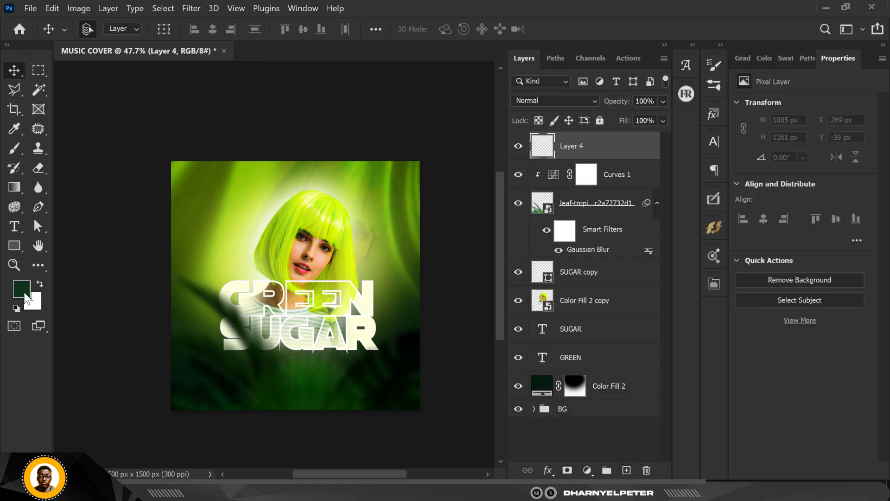
{"action": "left_click", "coordinate": [39, 283]}
{"action": "left_click", "coordinate": [21, 289]}
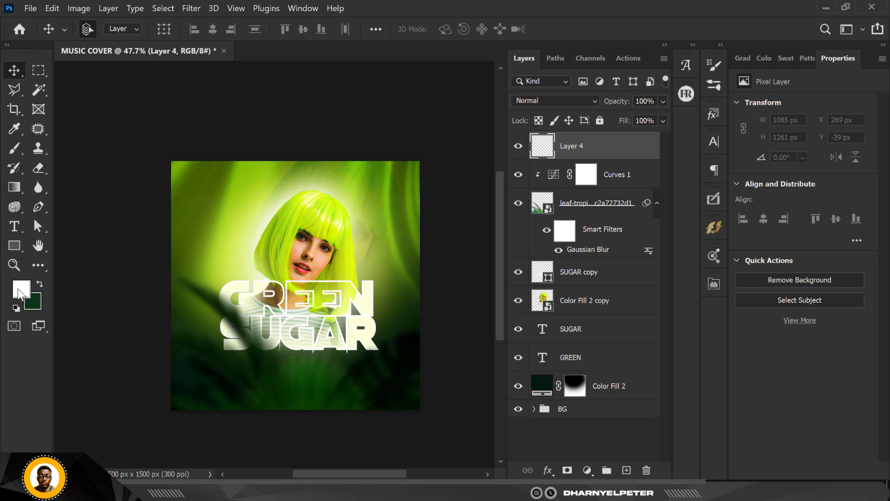
{"action": "left_click", "coordinate": [246, 204]}
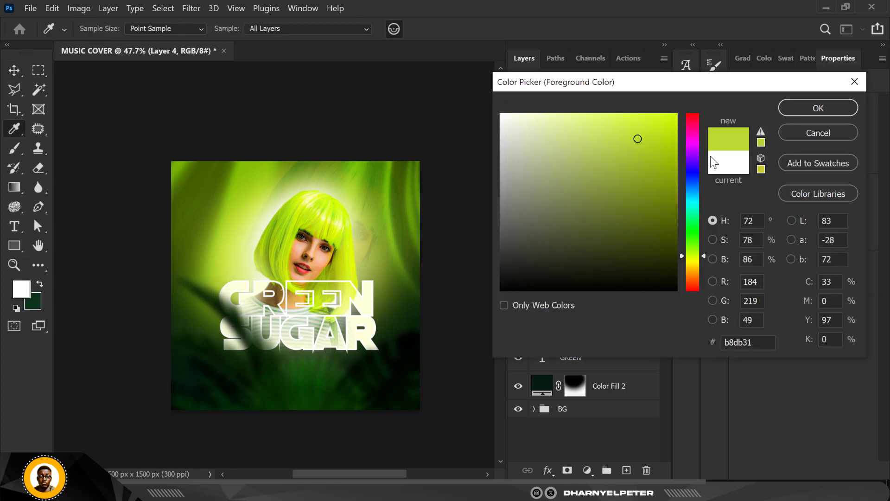
{"action": "left_click_drag", "start_coordinate": [639, 138], "coordinate": [675, 114]}
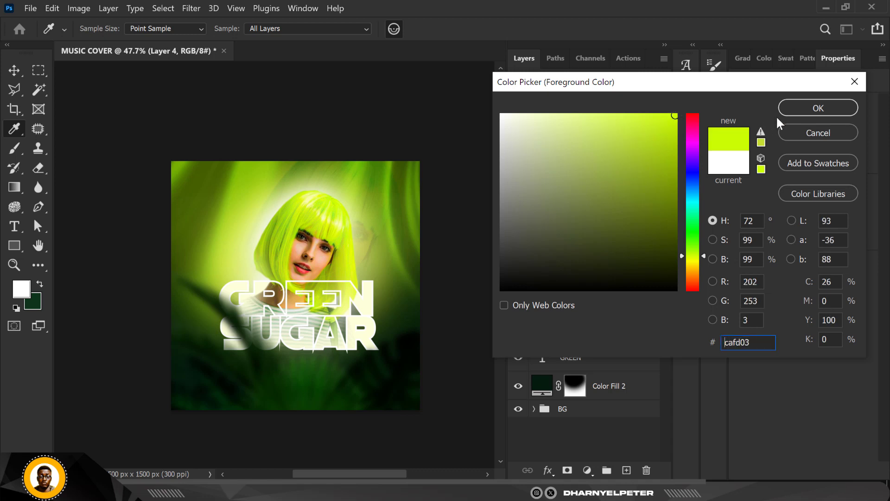
{"action": "left_click", "coordinate": [800, 111]}
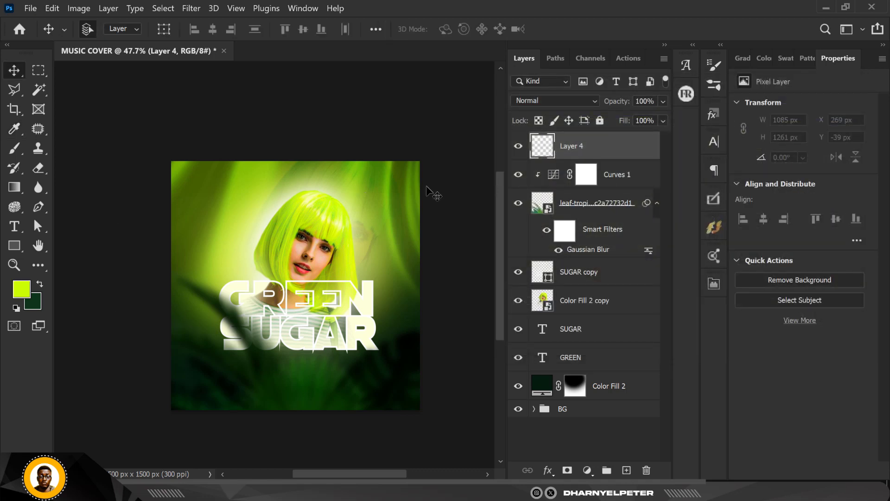
Paint lime glows on the new layer along the cover's bottom edge with a soft 900 px brush
{"action": "key", "text": "b"}
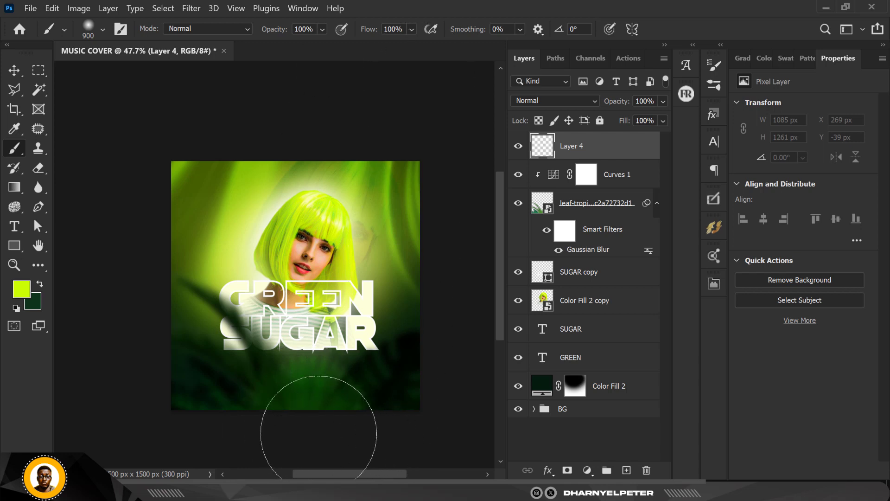
{"action": "left_click", "coordinate": [315, 430]}
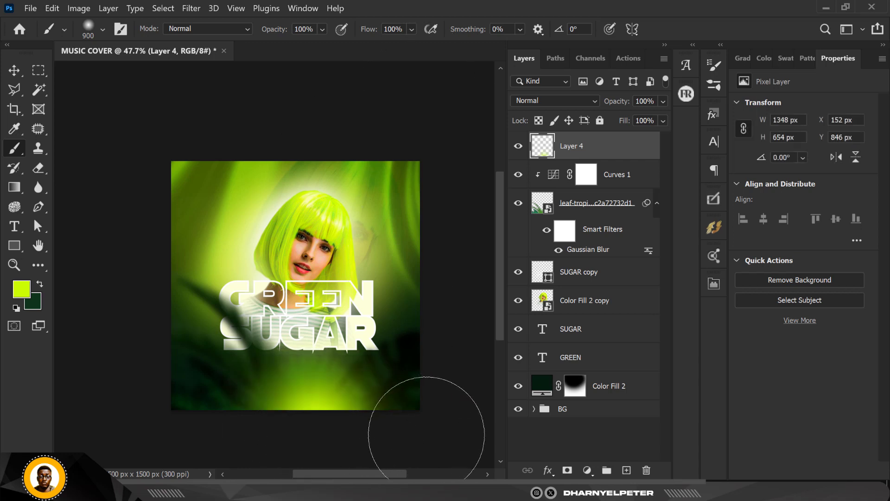
{"action": "key", "text": "ctrl+z"}
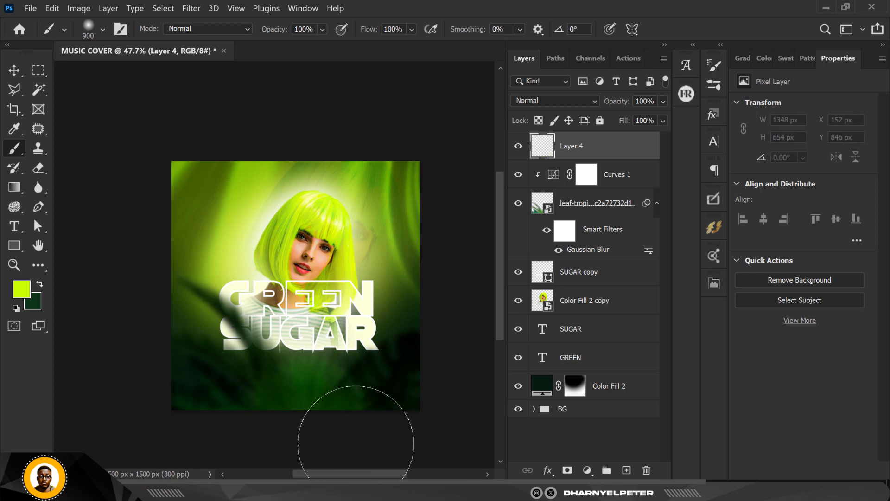
{"action": "left_click", "coordinate": [355, 426]}
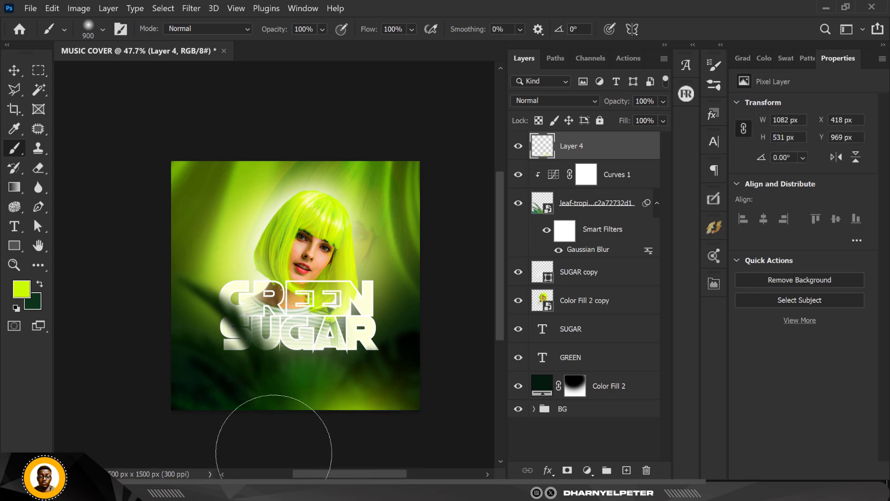
{"action": "left_click", "coordinate": [253, 433]}
Set the Gaussian Blur radius of the tropical leaves to 9.4 pixels
{"action": "scroll", "coordinate": [333, 408], "scroll_direction": "up", "scroll_amount": 2}
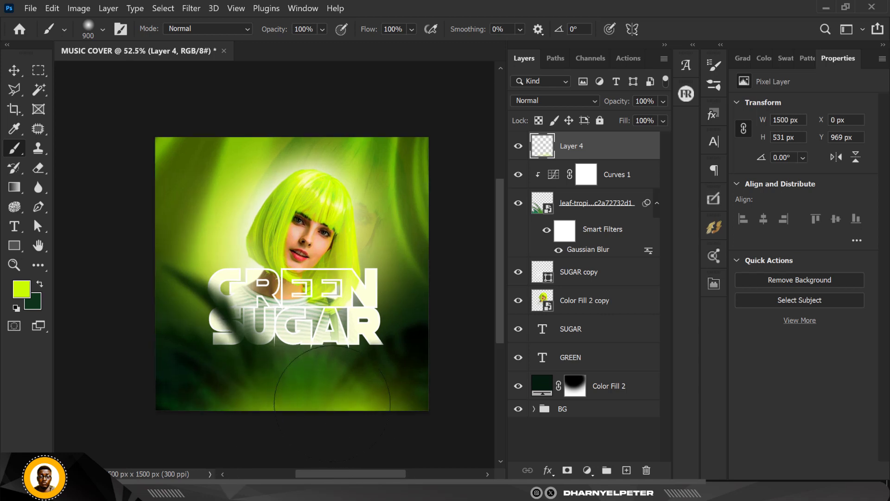
{"action": "scroll", "coordinate": [332, 403], "scroll_direction": "up", "scroll_amount": 1}
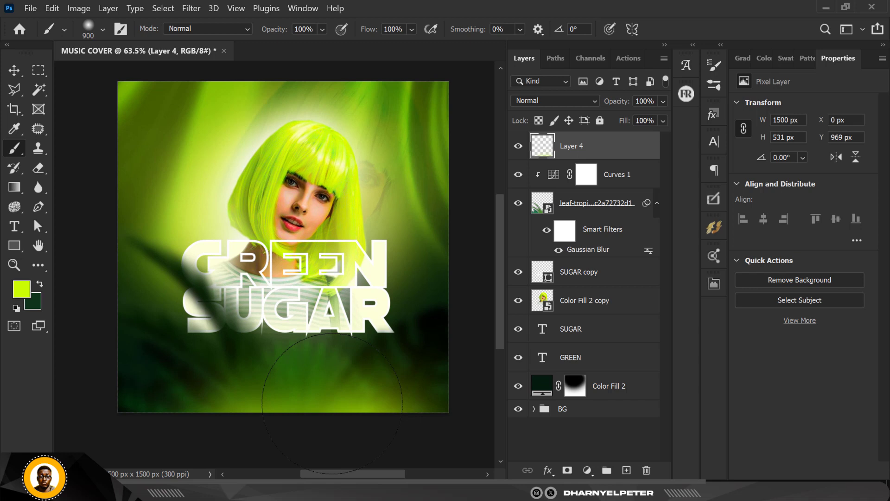
{"action": "scroll", "coordinate": [316, 294], "scroll_direction": "down", "scroll_amount": 2}
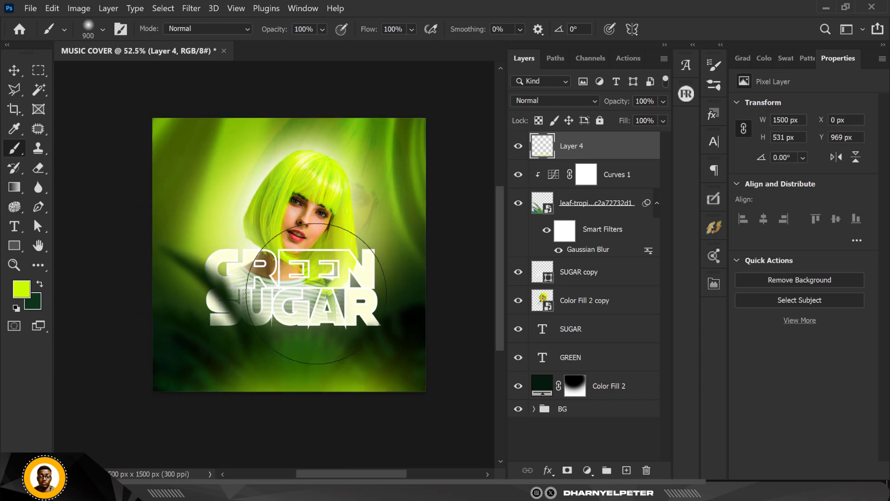
{"action": "left_click", "coordinate": [591, 253]}
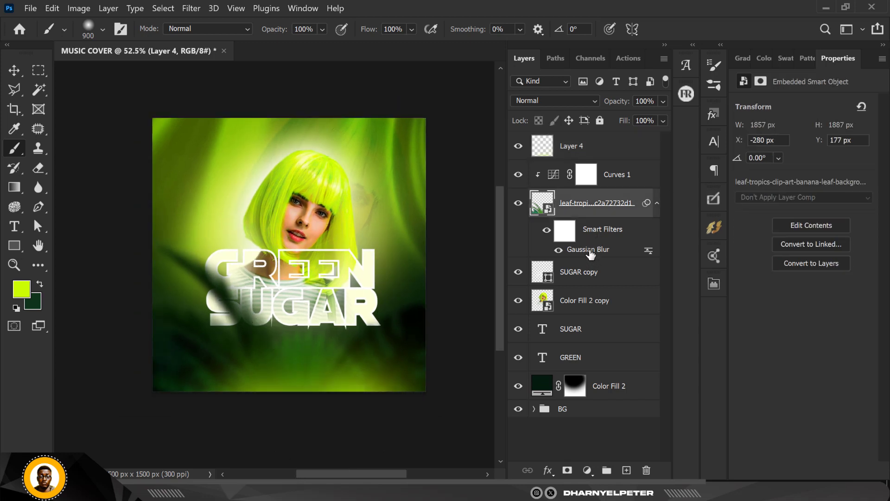
{"action": "double_click", "coordinate": [589, 251]}
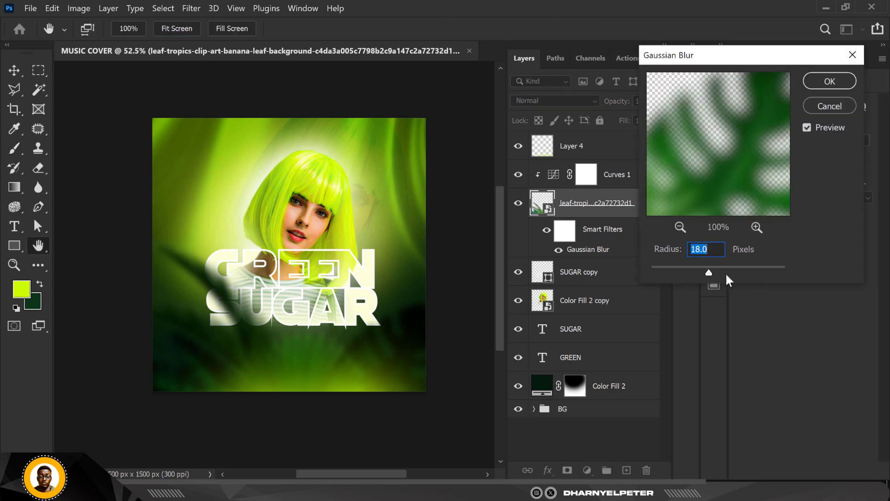
{"action": "left_click_drag", "start_coordinate": [710, 272], "coordinate": [707, 273]}
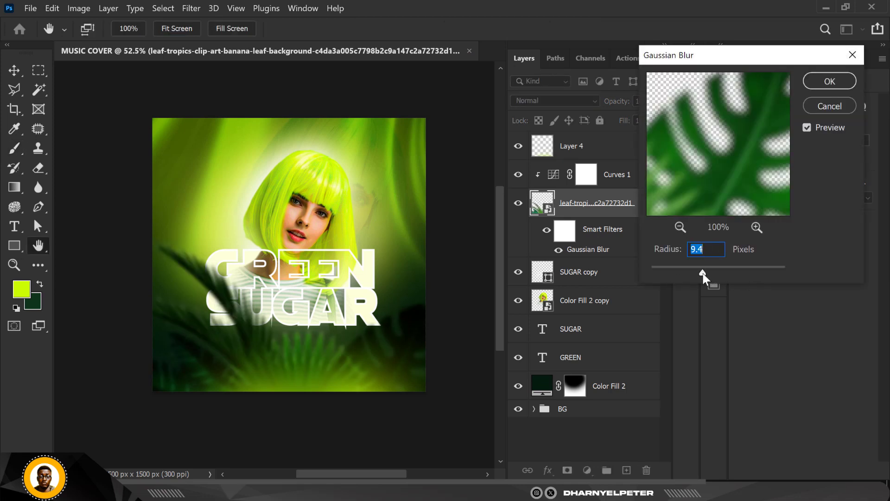
{"action": "left_click", "coordinate": [829, 81]}
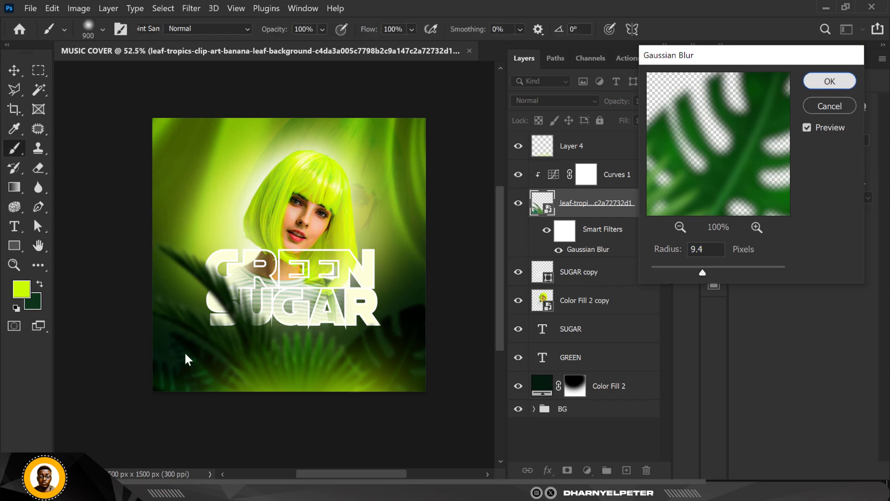
Scale the tropical leaves to 58.01% and move them to about X -53 px, Y 409 px
{"action": "key", "text": "ctrl+t"}
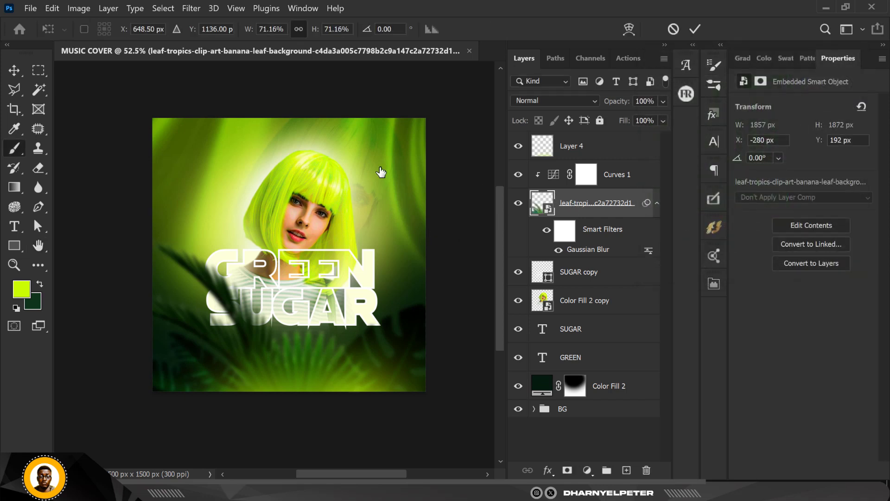
{"action": "left_click_drag", "start_coordinate": [440, 157], "coordinate": [409, 186]}
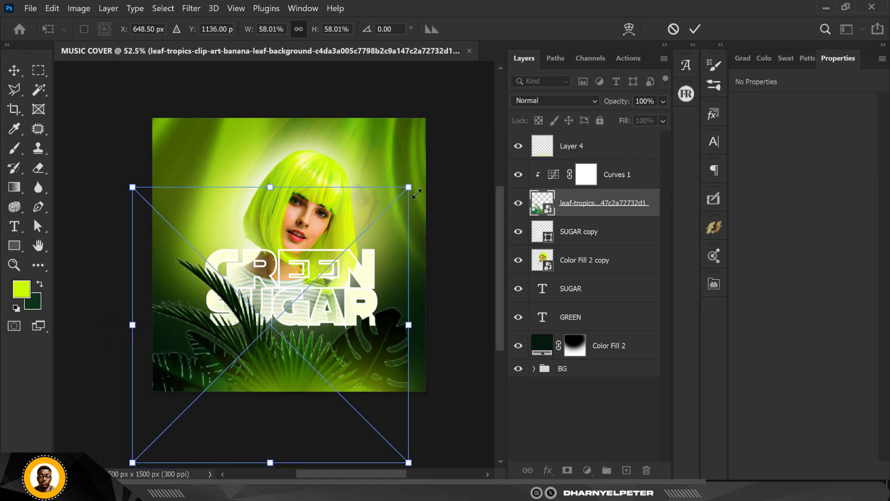
{"action": "left_click_drag", "start_coordinate": [358, 342], "coordinate": [360, 353]}
{"action": "key", "text": "Return"}
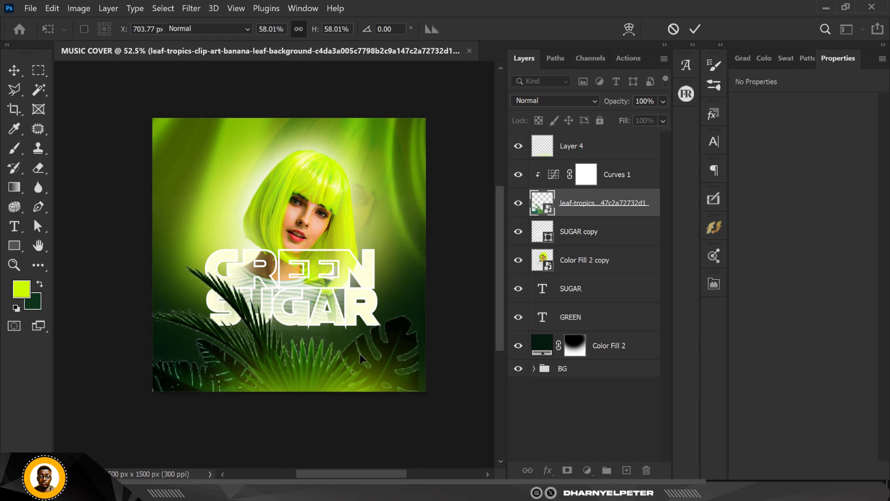
{"action": "key", "text": "ctrl+f"}
{"action": "key", "text": "b"}
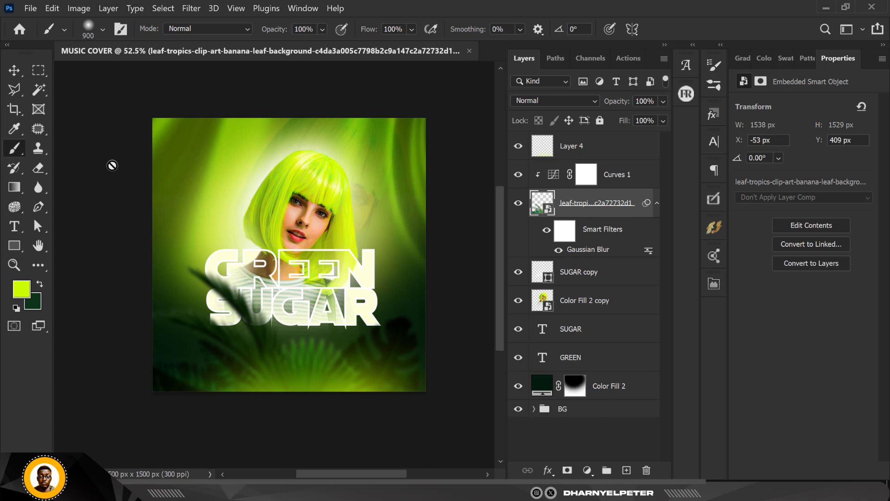
Draw a lime green rectangle of about 419 x 99 px above Layer 4, beneath the end of the SUGAR title
{"action": "scroll", "coordinate": [230, 356], "scroll_direction": "up", "scroll_amount": 1}
{"action": "scroll", "coordinate": [230, 356], "scroll_direction": "up", "scroll_amount": 1}
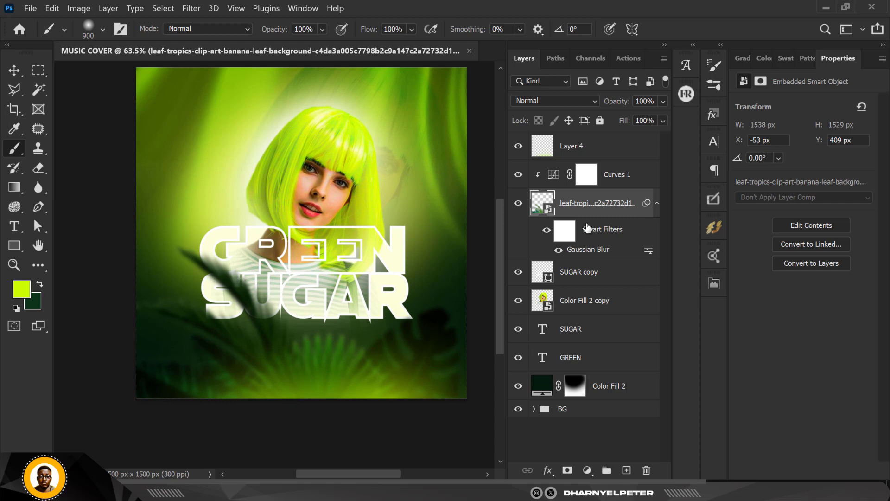
{"action": "left_click", "coordinate": [620, 152]}
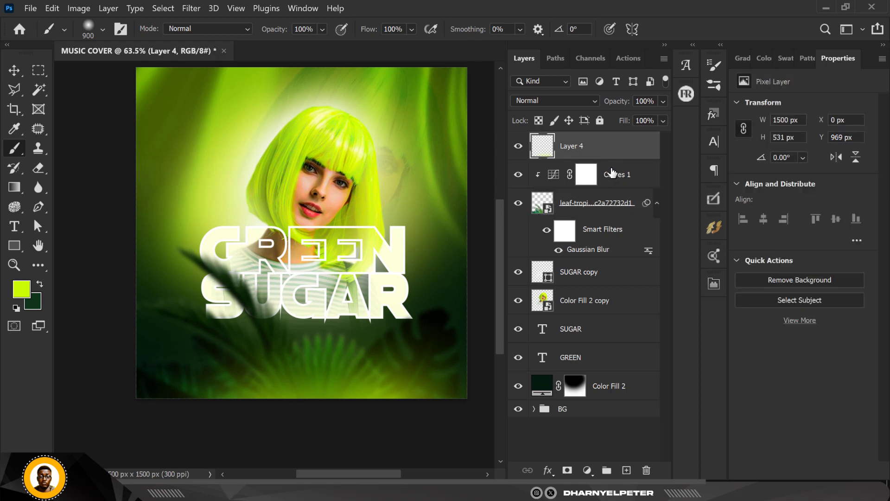
{"action": "left_click", "coordinate": [11, 247]}
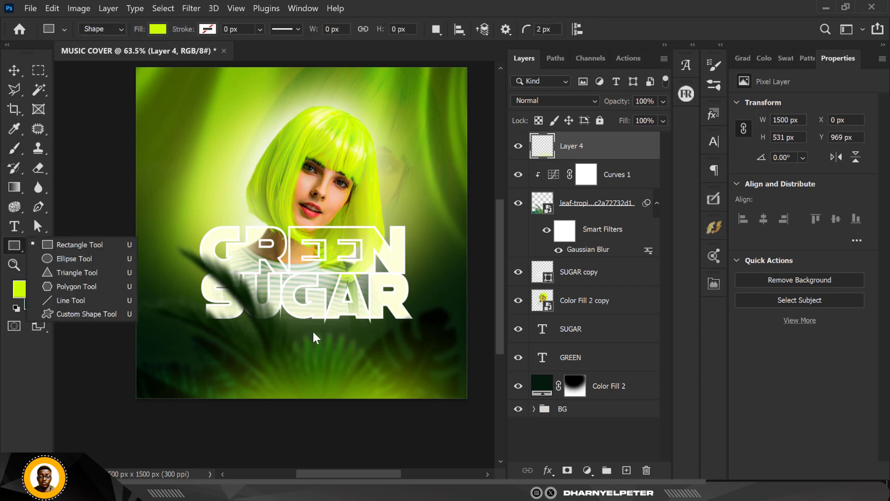
{"action": "left_click_drag", "start_coordinate": [311, 329], "coordinate": [403, 350]}
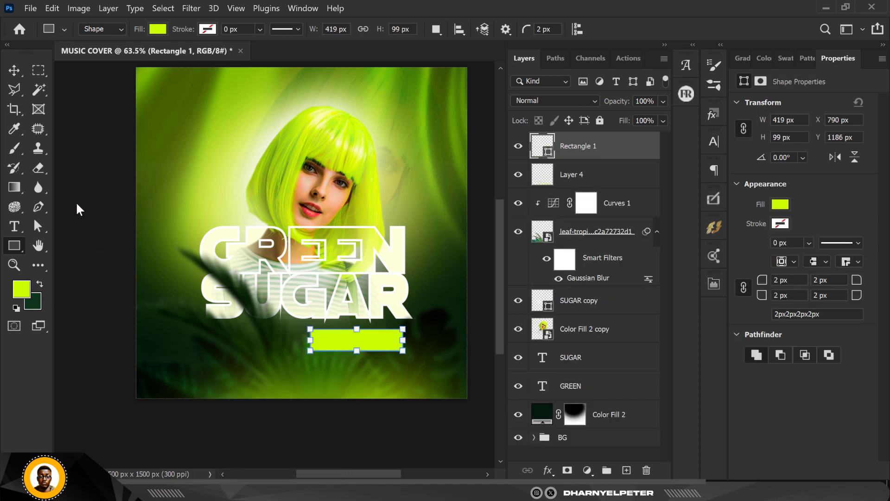
Duplicate the lime rectangle and fill the copy with dark green 0d341b
{"action": "left_click", "coordinate": [11, 69]}
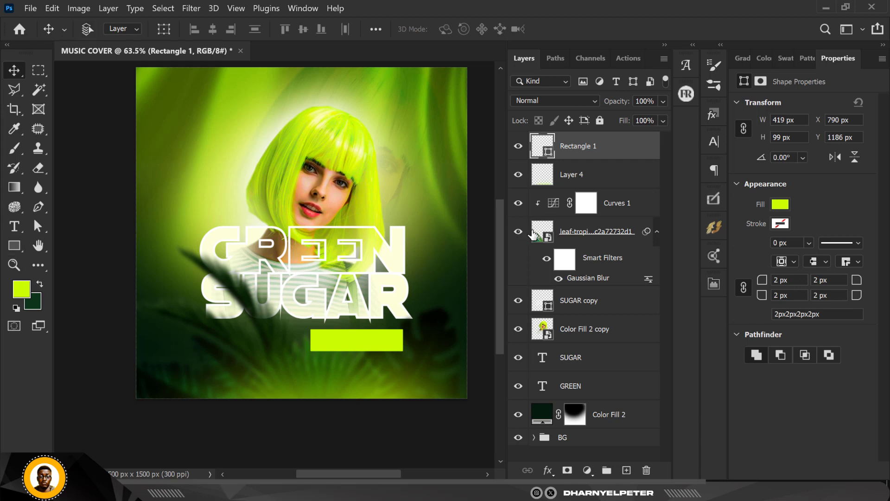
{"action": "key", "text": "ctrl+j"}
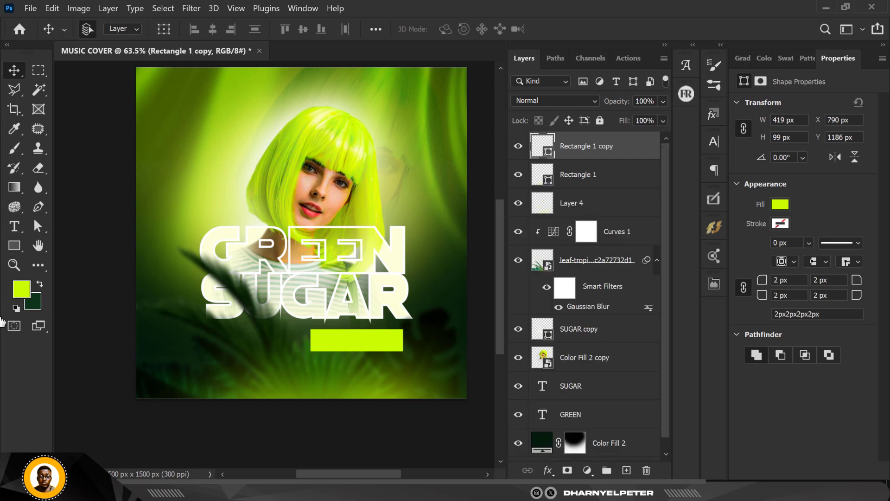
{"action": "left_click", "coordinate": [35, 304]}
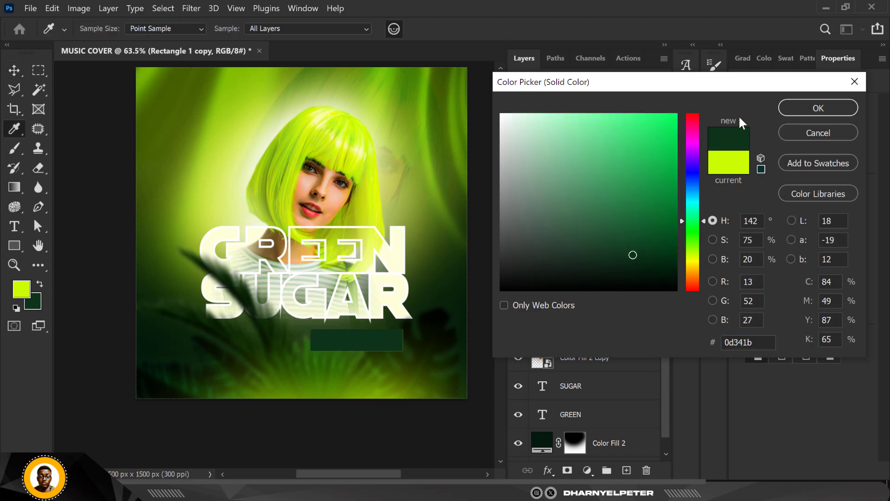
{"action": "left_click", "coordinate": [805, 112]}
{"action": "scroll", "coordinate": [374, 351], "scroll_direction": "up", "scroll_amount": 5}
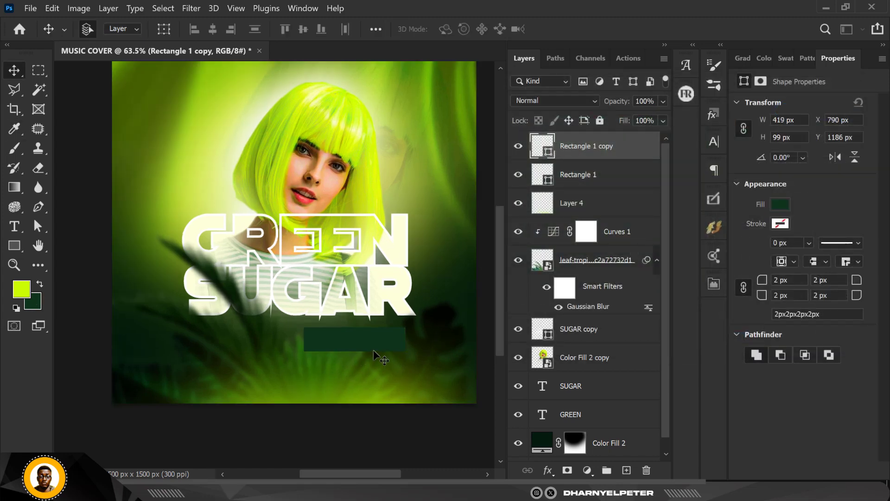
Offset the dark green rectangle up and to the right of the lime one, at about X 817 px, Y 1174 px
{"action": "scroll", "coordinate": [374, 350], "scroll_direction": "up", "scroll_amount": 2}
{"action": "mouse_move", "coordinate": [334, 318]}
{"action": "left_mouse_down"}
{"action": "mouse_move", "coordinate": [355, 316]}
{"action": "mouse_move", "coordinate": [349, 310]}
{"action": "left_mouse_up"}
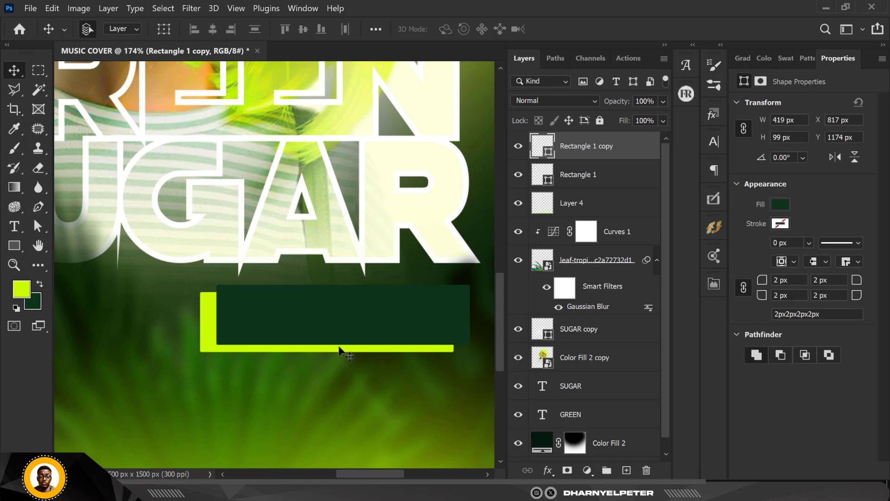
{"action": "scroll", "coordinate": [323, 358], "scroll_direction": "down", "scroll_amount": 5}
{"action": "scroll", "coordinate": [324, 358], "scroll_direction": "up", "scroll_amount": 1}
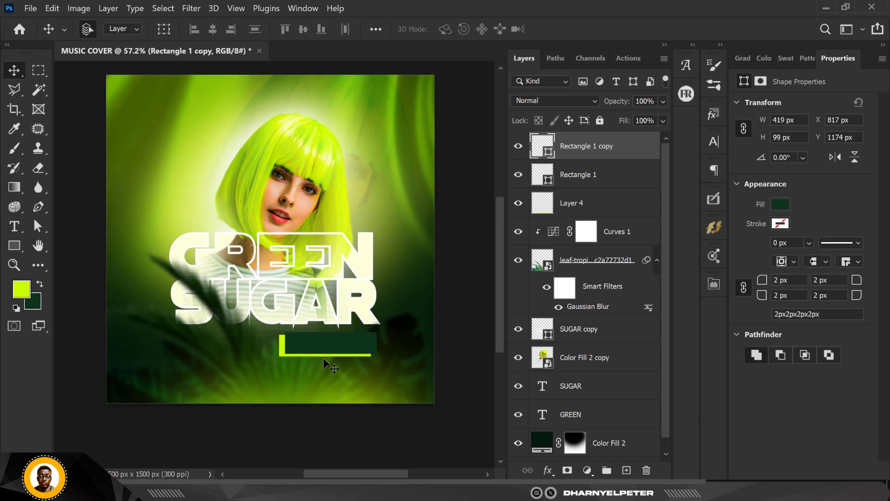
{"action": "scroll", "coordinate": [323, 357], "scroll_direction": "up", "scroll_amount": 1}
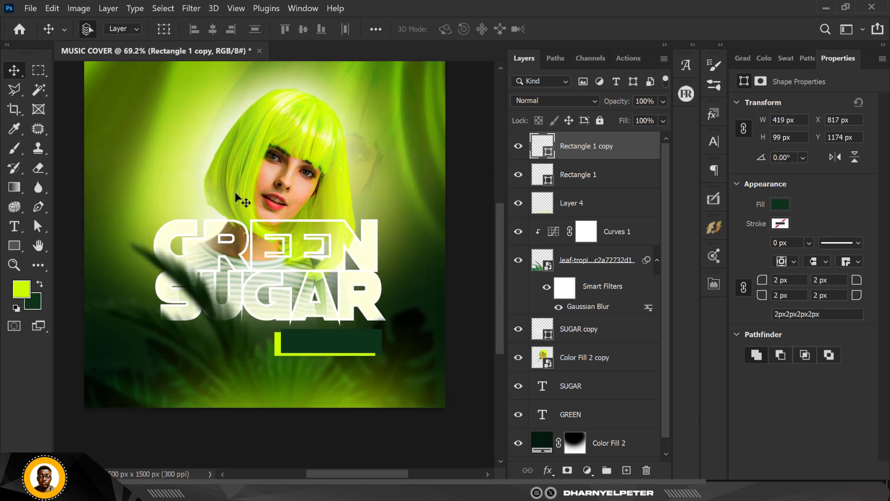
Nudge the green-haired woman (Color Fill 2 copy) slightly upward to Y 150 px
{"action": "left_click", "coordinate": [598, 361]}
{"action": "key", "text": "shift+Up"}
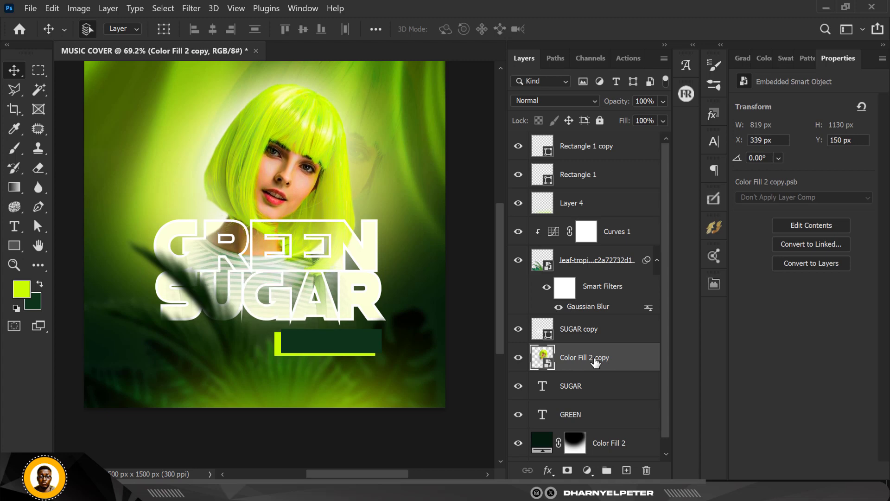
{"action": "scroll", "coordinate": [394, 302], "scroll_direction": "down", "scroll_amount": 1}
{"action": "scroll", "coordinate": [399, 306], "scroll_direction": "down", "scroll_amount": 1}
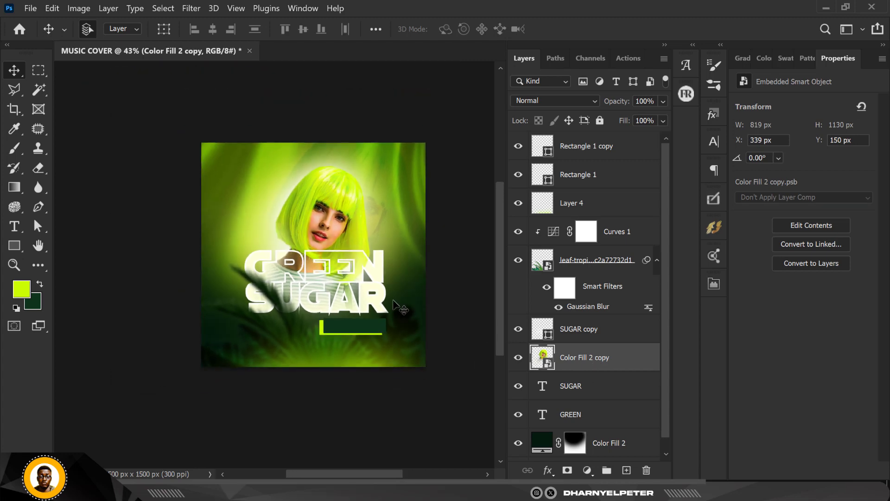
{"action": "scroll", "coordinate": [297, 255], "scroll_direction": "up", "scroll_amount": 5}
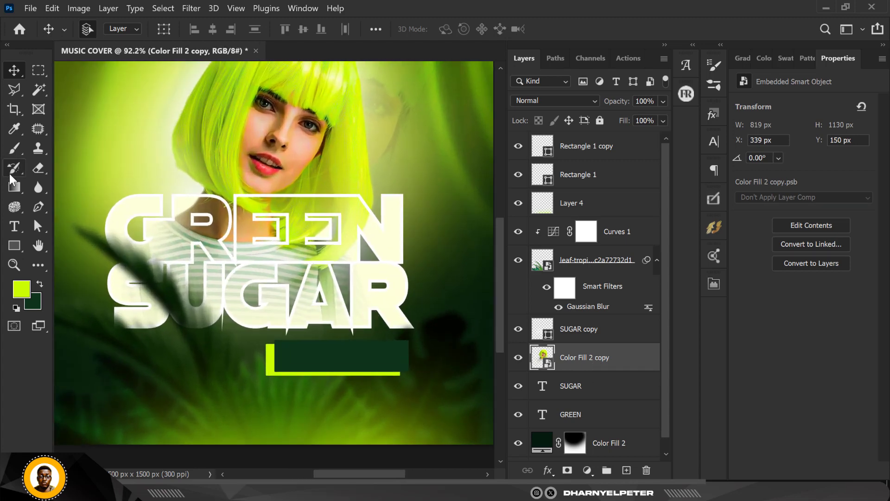
Add a horizontal Lorem Ipsum placeholder text above the Rectangle 1 copy layer and set its size to 11 pt
{"action": "left_click", "coordinate": [603, 149]}
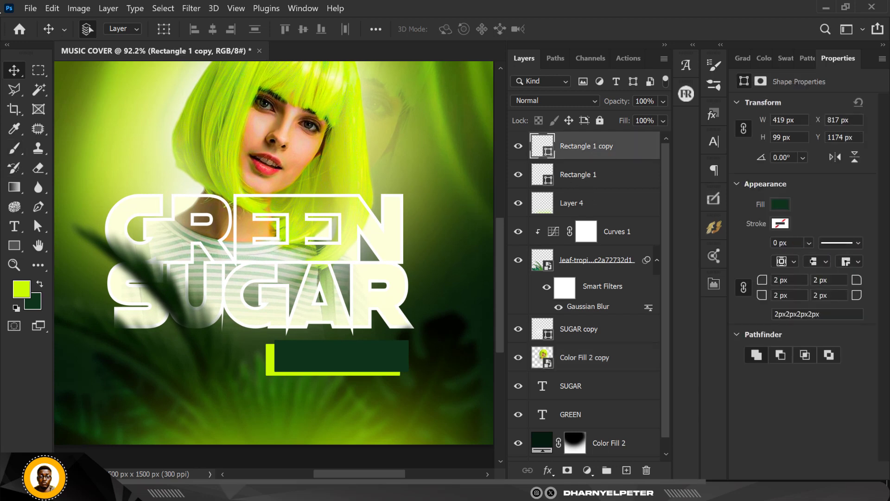
{"action": "left_click", "coordinate": [14, 226]}
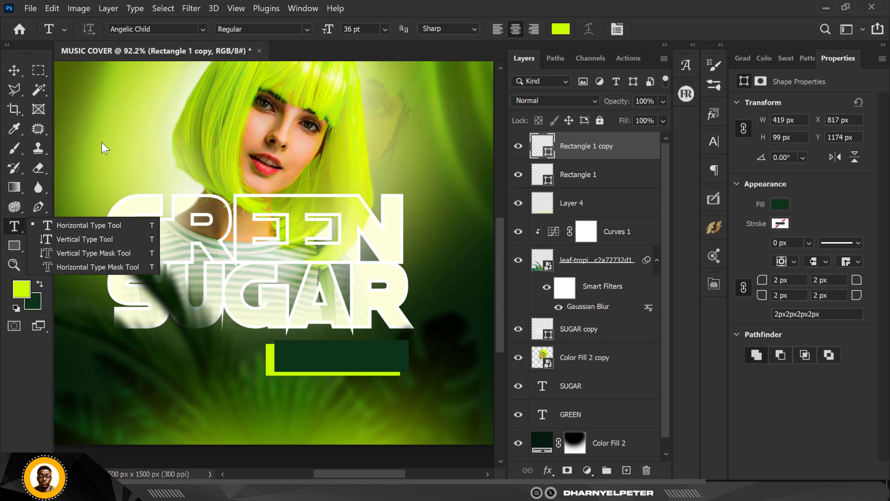
{"action": "left_click", "coordinate": [80, 225]}
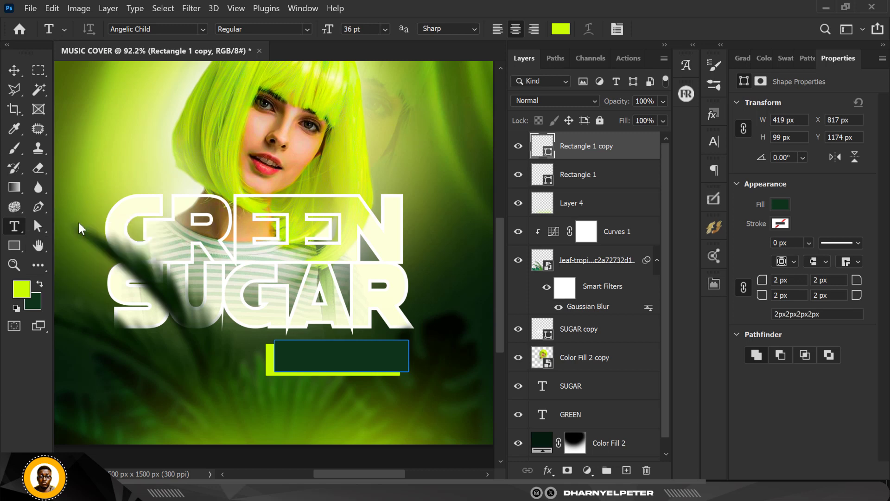
{"action": "left_click", "coordinate": [83, 142]}
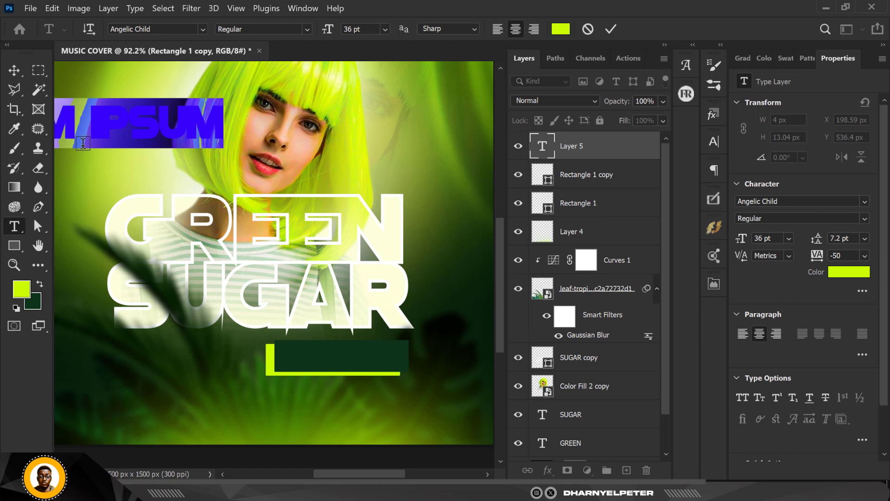
{"action": "left_click", "coordinate": [388, 26]}
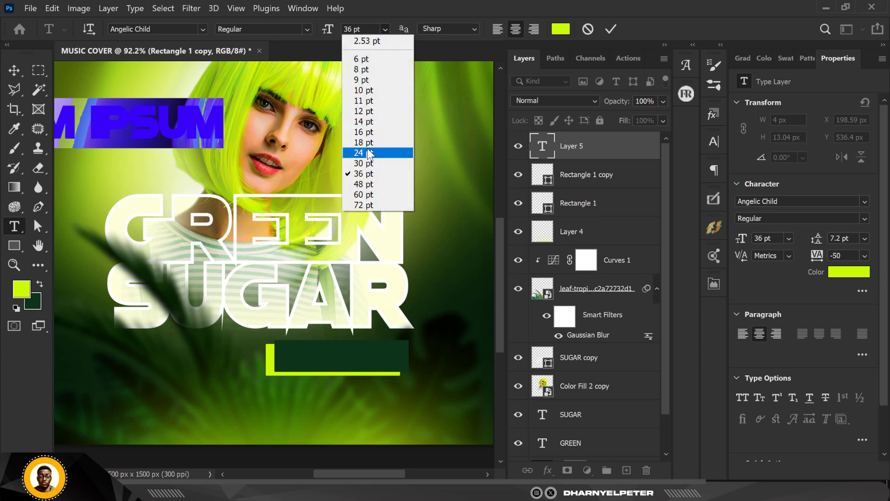
{"action": "left_click", "coordinate": [369, 101]}
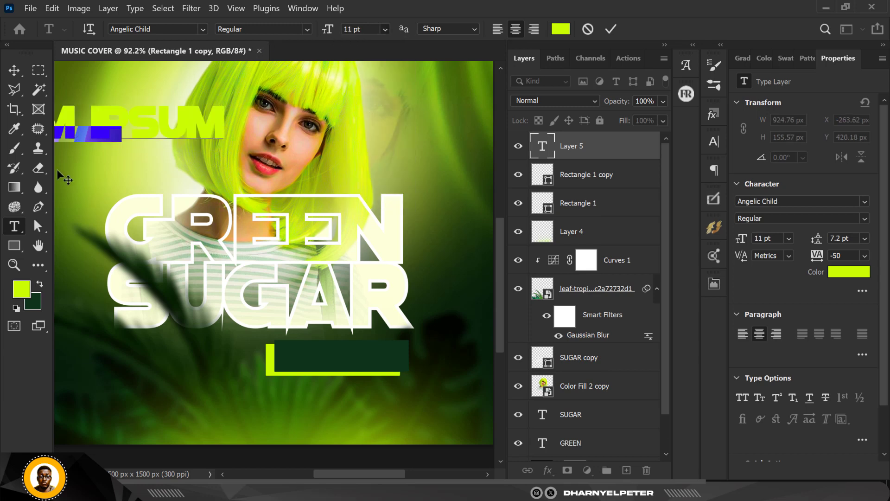
{"action": "left_click", "coordinate": [13, 69]}
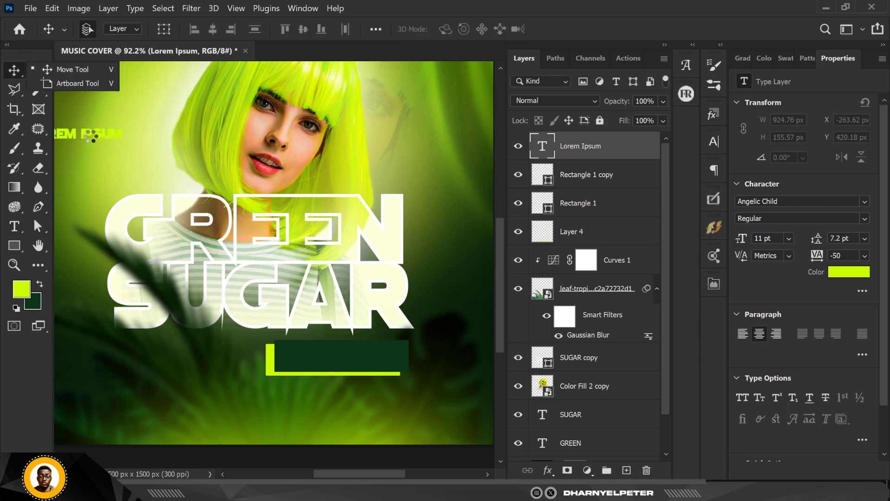
Move the placeholder text onto the dark green rectangle and replace its wording with NOI MONET
{"action": "left_click_drag", "start_coordinate": [85, 132], "coordinate": [328, 356]}
{"action": "double_click", "coordinate": [545, 148]}
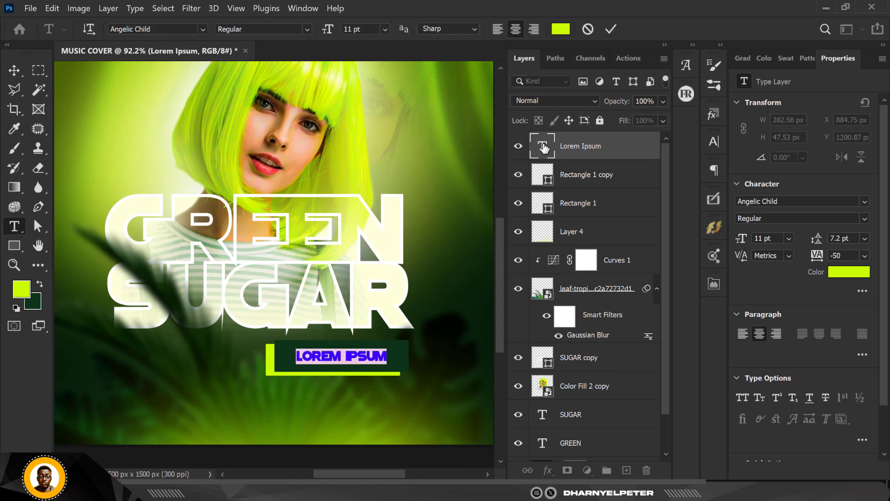
{"action": "type", "text": "NOI"}
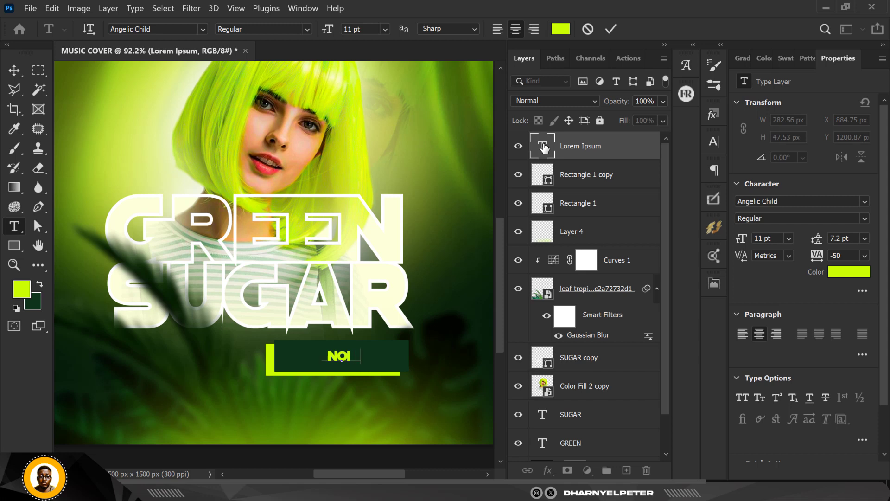
{"action": "type", "text": " MONET"}
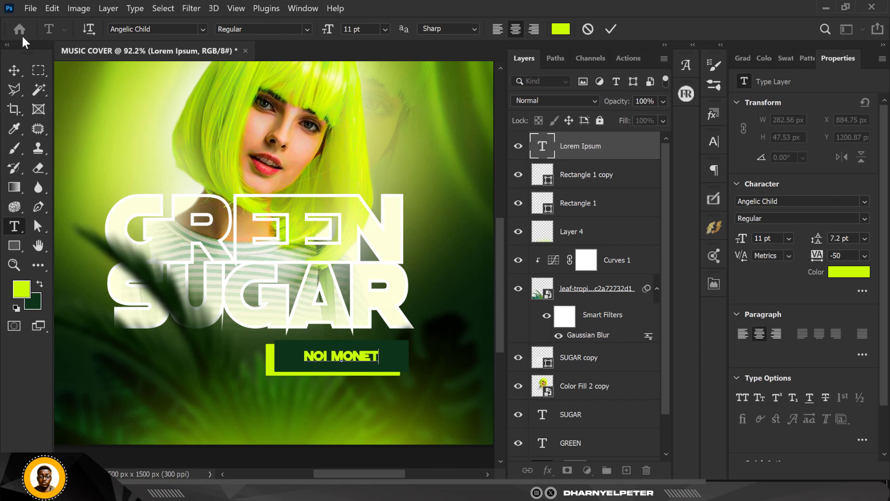
{"action": "left_click", "coordinate": [15, 70]}
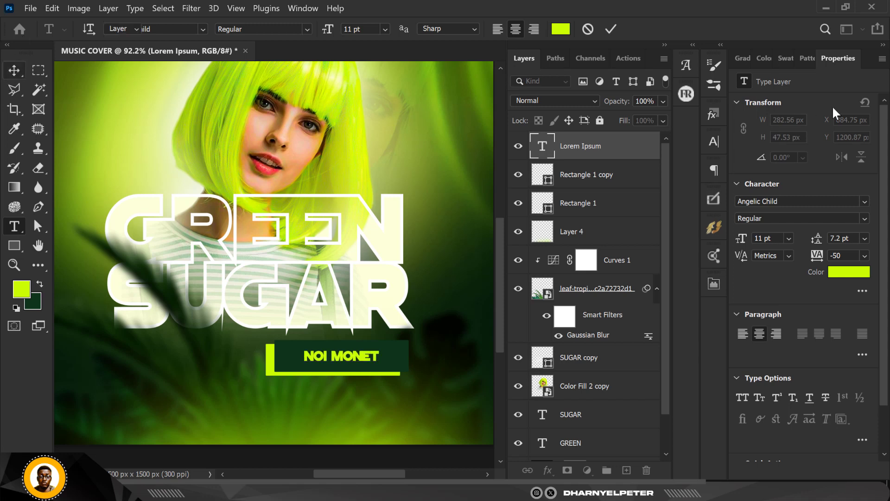
Set the font of the NOI MONET text to Akira Expanded Super Bold
{"action": "left_click", "coordinate": [787, 201]}
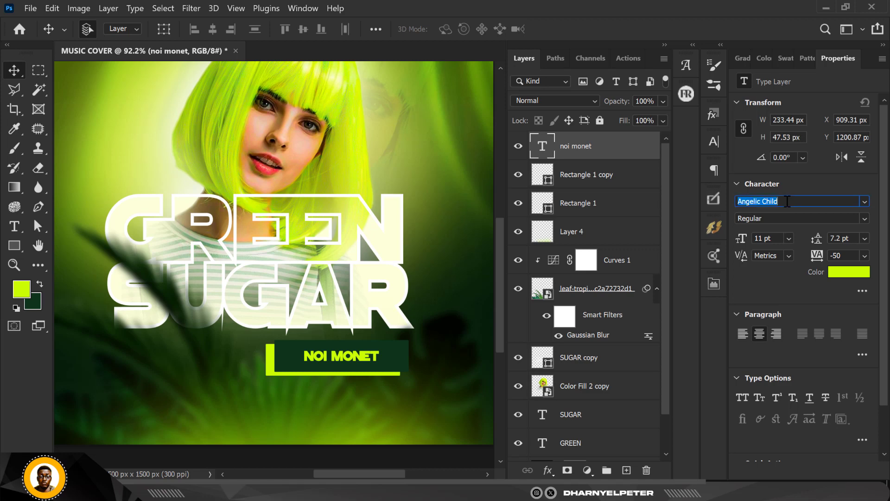
{"action": "type", "text": "akira"}
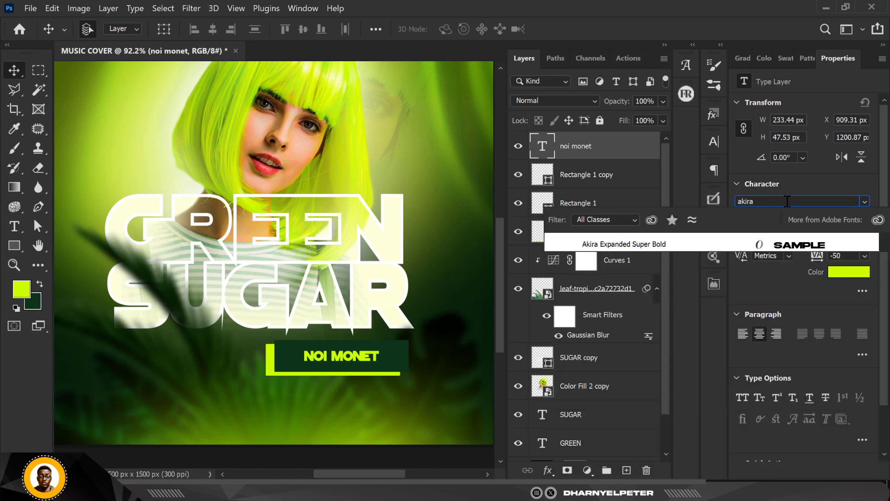
{"action": "left_click", "coordinate": [717, 241]}
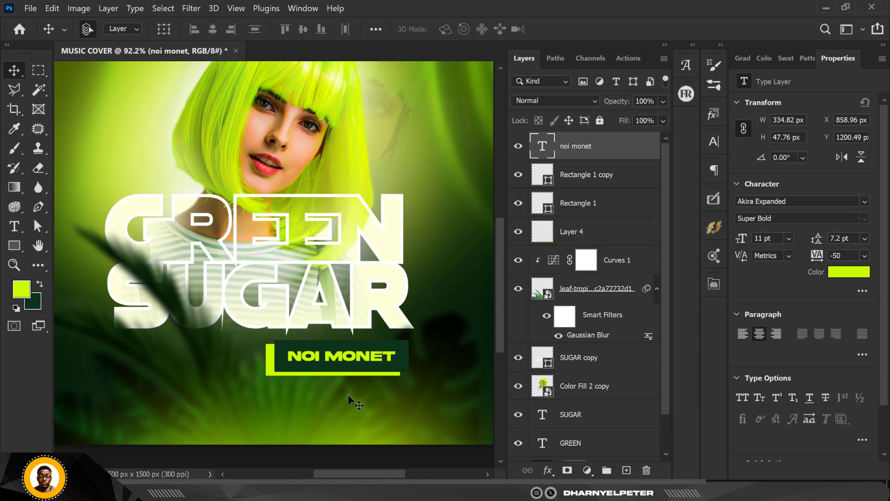
Change the NOI MONET text color to white ffffff
{"action": "left_click", "coordinate": [840, 274]}
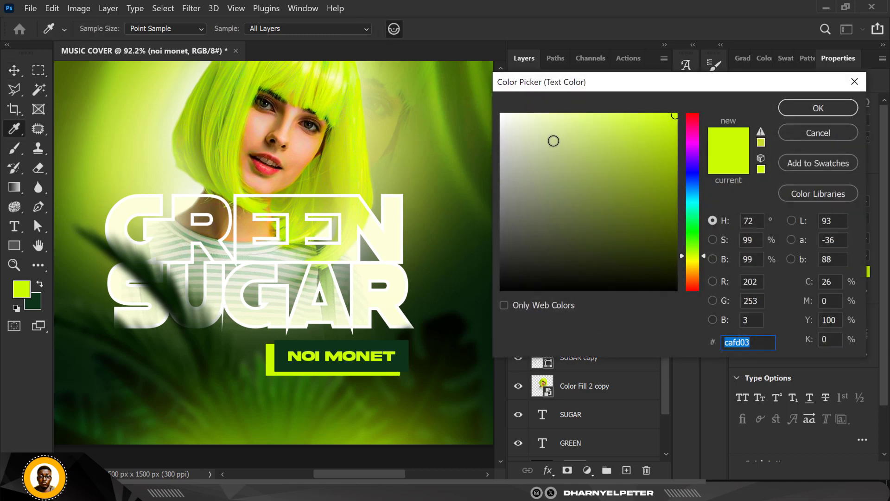
{"action": "left_click_drag", "start_coordinate": [554, 141], "coordinate": [491, 103]}
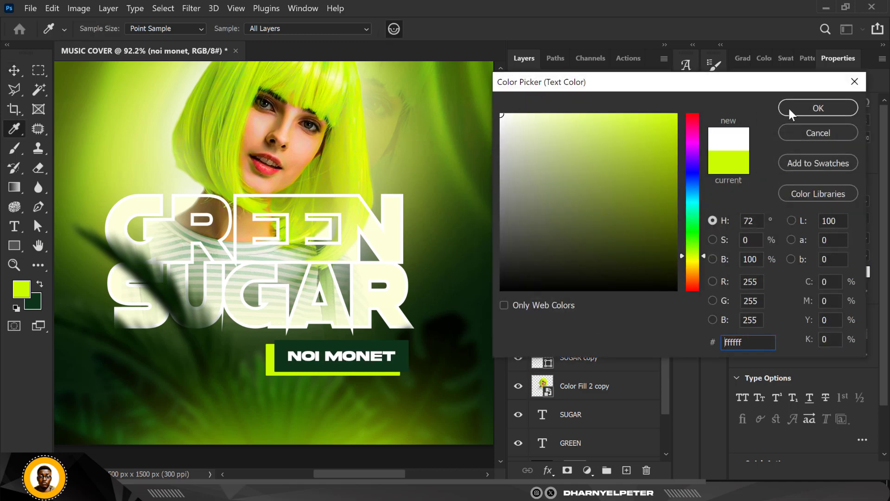
{"action": "left_click", "coordinate": [806, 105]}
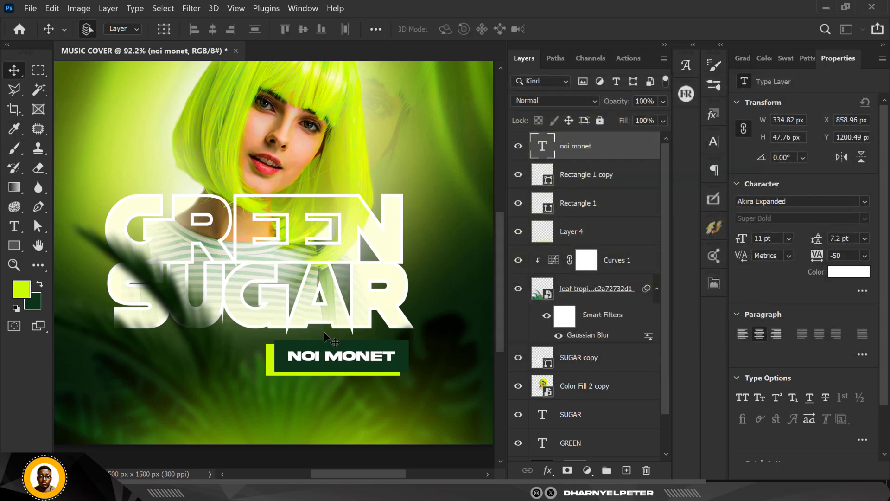
{"action": "key", "text": "ctrl+minus"}
{"action": "scroll", "coordinate": [326, 335], "scroll_direction": "down", "scroll_amount": 2}
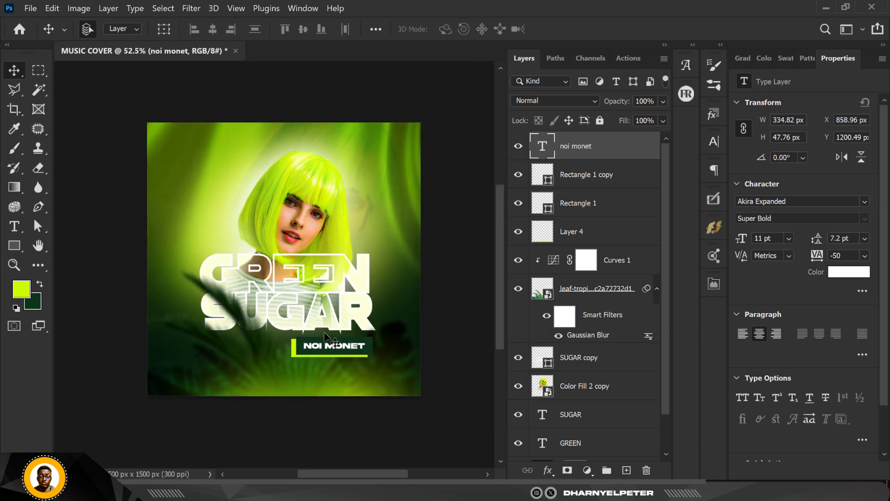
{"action": "scroll", "coordinate": [337, 363], "scroll_direction": "up", "scroll_amount": 1}
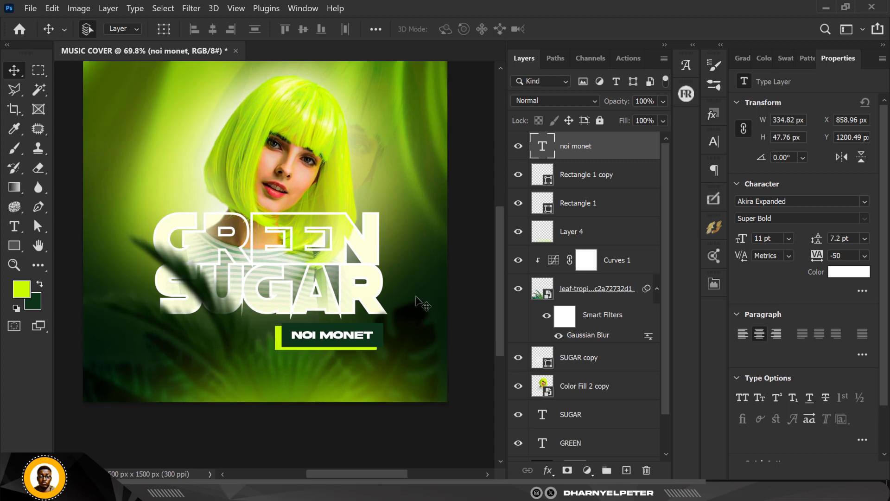
Select the dark green label rectangle and compare the label with that layer hidden and shown
{"action": "left_click", "coordinate": [371, 348]}
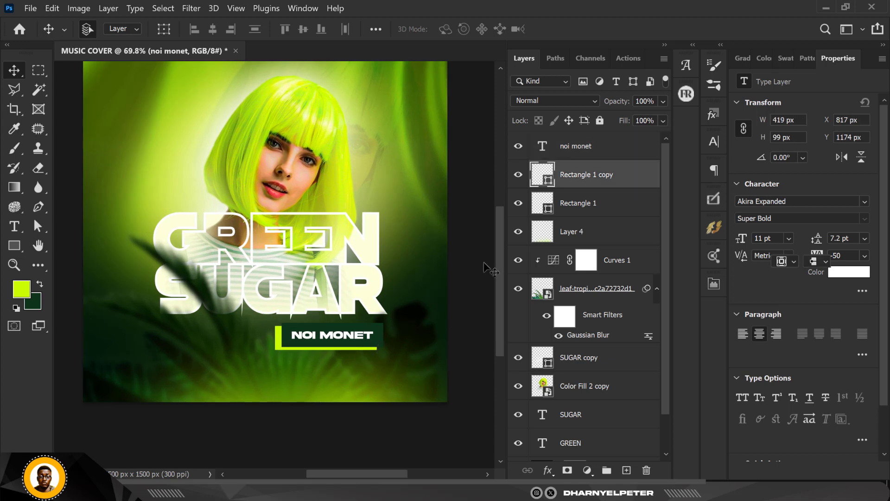
{"action": "scroll", "coordinate": [314, 259], "scroll_direction": "down", "scroll_amount": 1}
{"action": "scroll", "coordinate": [316, 306], "scroll_direction": "up", "scroll_amount": 1}
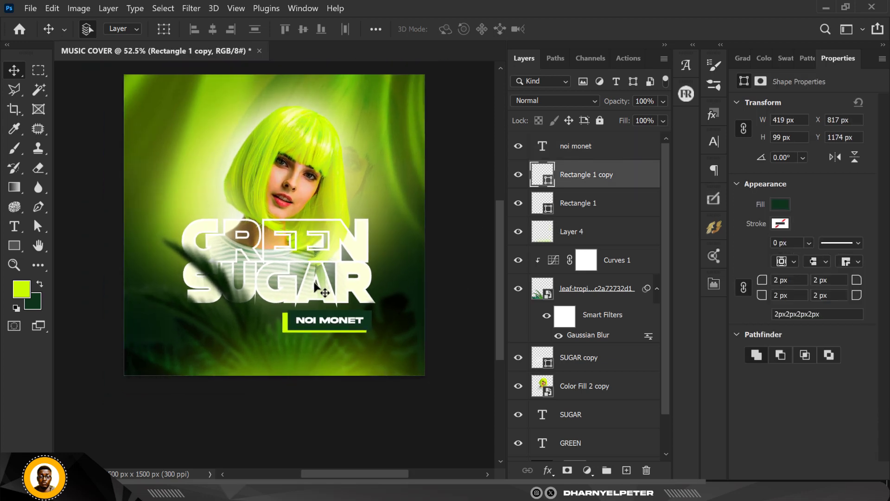
{"action": "scroll", "coordinate": [321, 341], "scroll_direction": "up", "scroll_amount": 1}
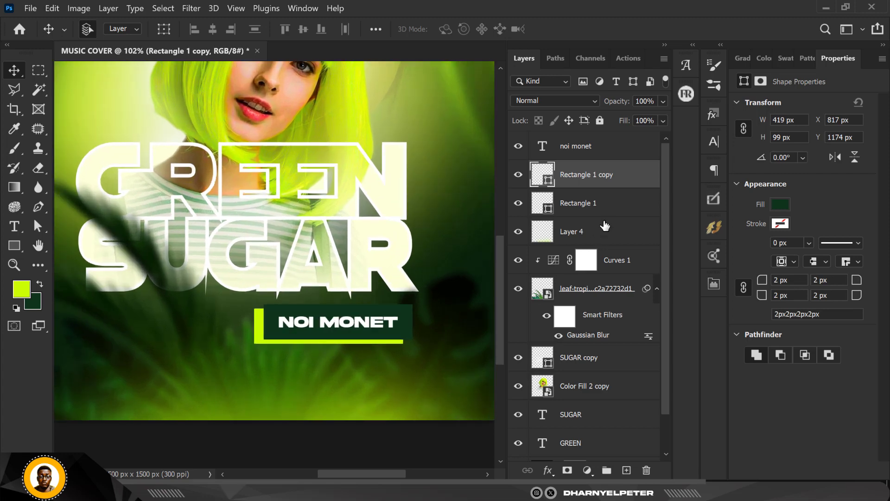
{"action": "left_click", "coordinate": [518, 175]}
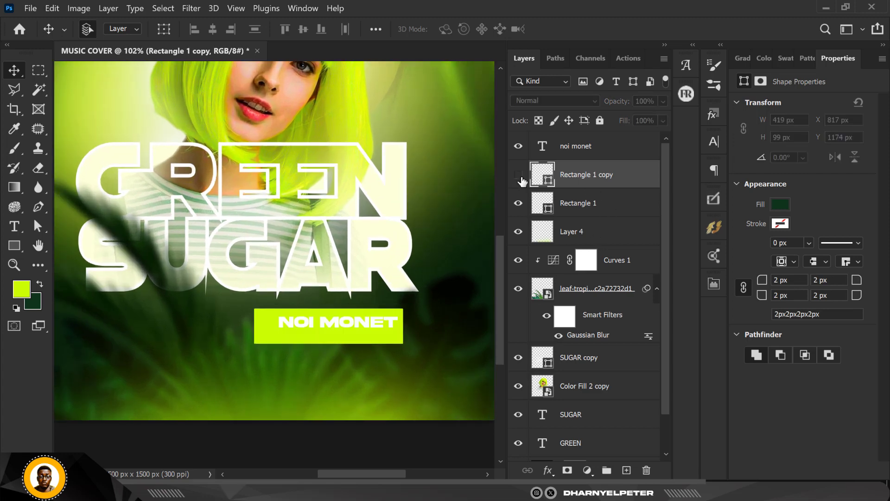
{"action": "scroll", "coordinate": [333, 333], "scroll_direction": "down", "scroll_amount": 2}
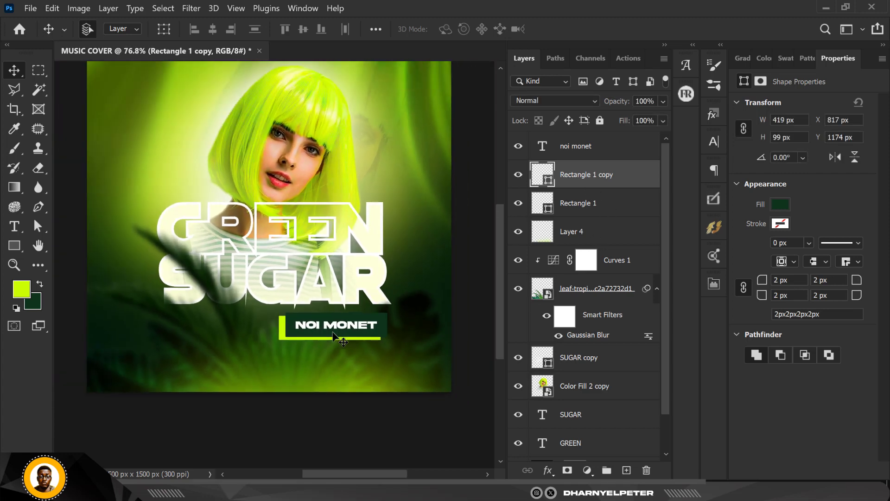
{"action": "scroll", "coordinate": [329, 224], "scroll_direction": "up", "scroll_amount": 1}
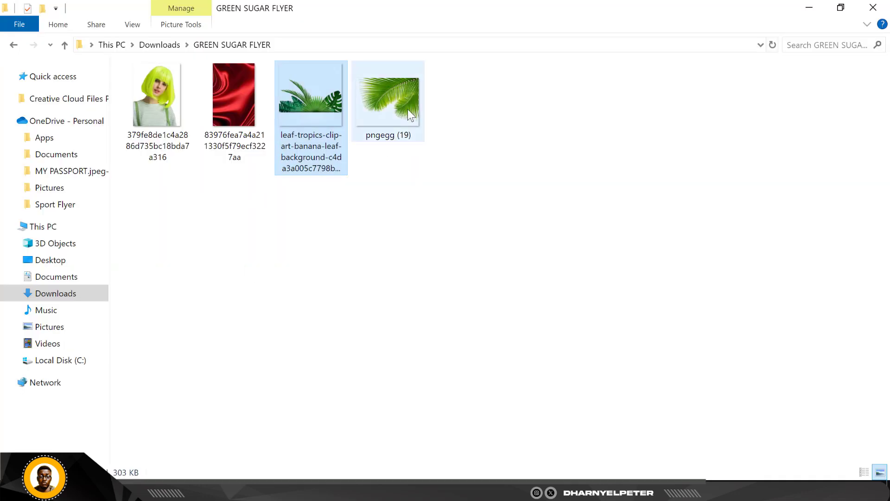
Place the palm leaf image pngegg (19) above the dark green rectangle, scaled to 24.03%, over the canvas's upper-right corner at about X 1056 px, Y -86 px
{"action": "left_click", "coordinate": [404, 114]}
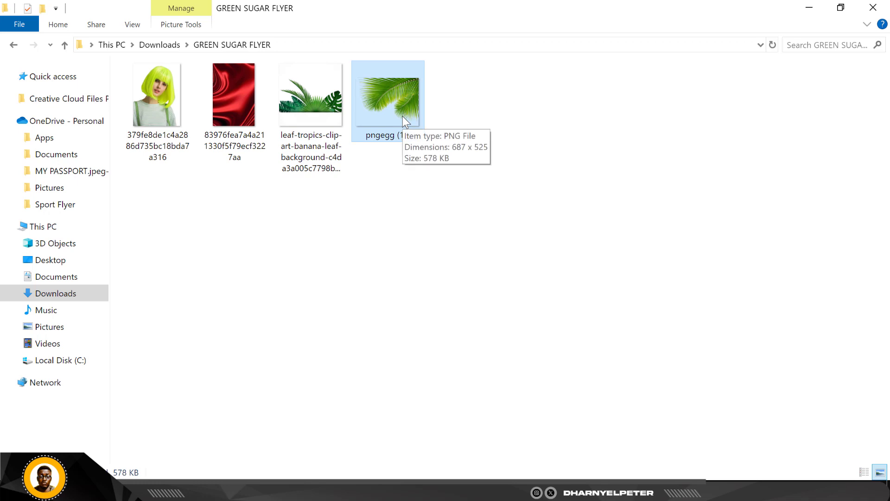
{"action": "left_click_drag", "start_coordinate": [402, 116], "coordinate": [423, 110]}
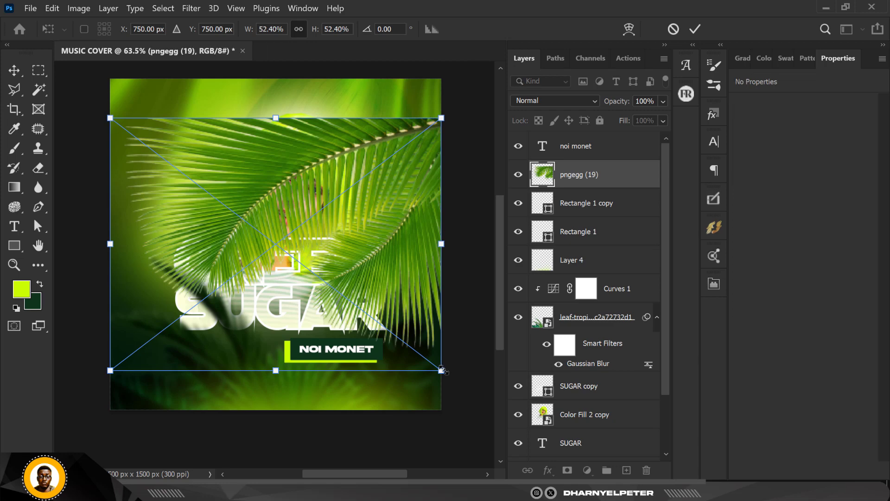
{"action": "left_click_drag", "start_coordinate": [441, 370], "coordinate": [348, 310]}
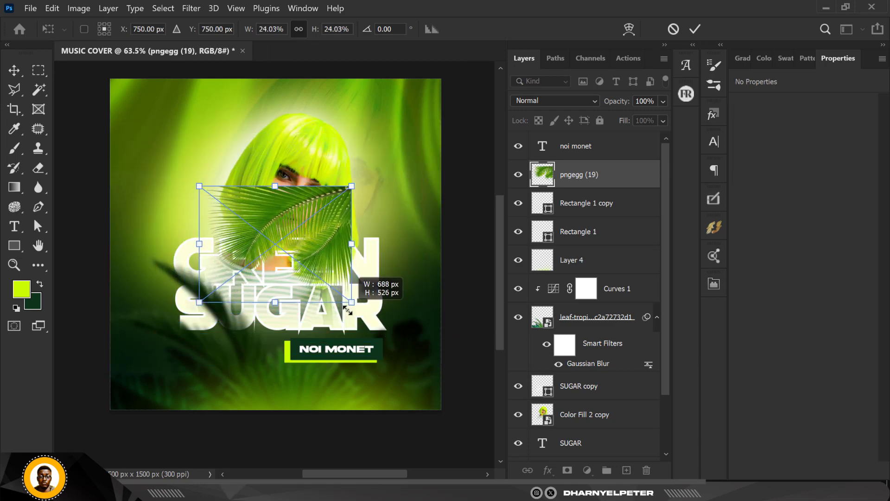
{"action": "left_click_drag", "start_coordinate": [293, 224], "coordinate": [432, 99]}
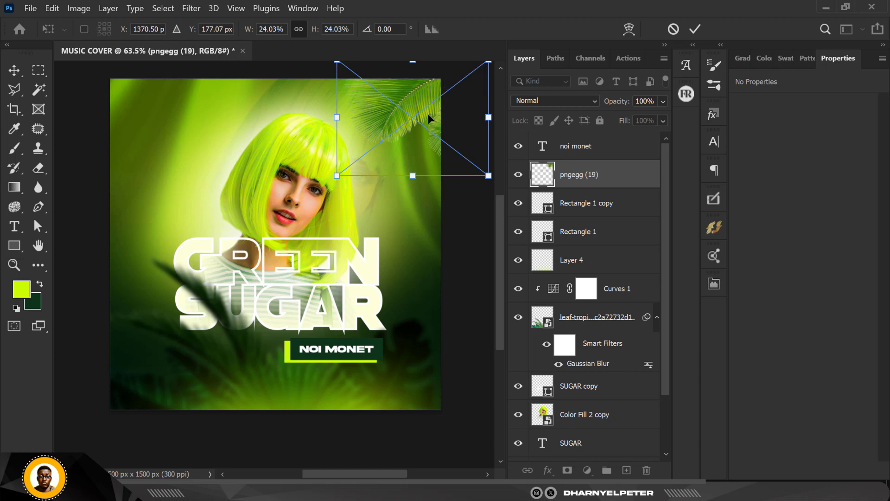
{"action": "key", "text": "Return"}
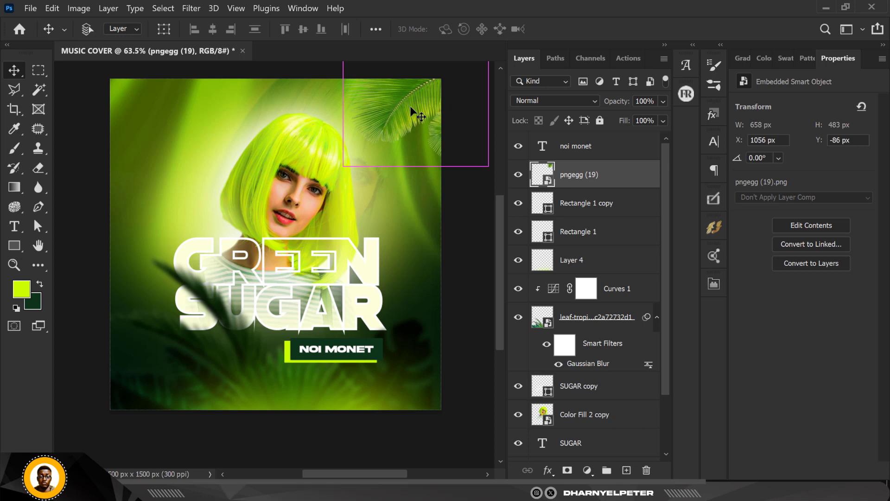
Duplicate the palm leaf layer, move the copy to the canvas's upper-left corner and flip it horizontally
{"action": "key", "text": "ctrl+j"}
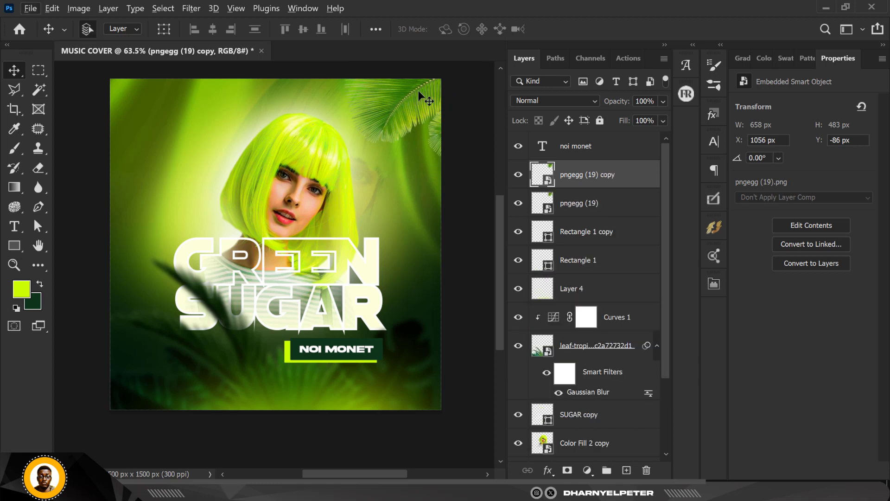
{"action": "left_click_drag", "start_coordinate": [418, 93], "coordinate": [165, 121]}
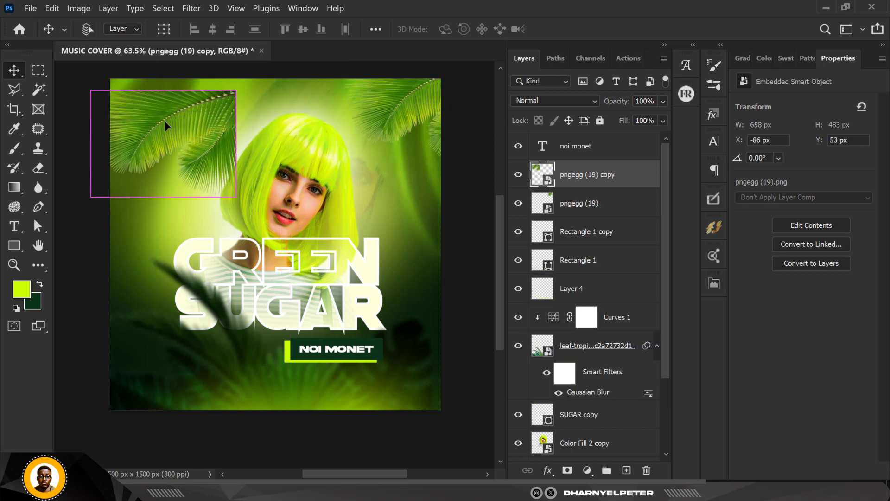
{"action": "key", "text": "ctrl+t"}
{"action": "right_click", "coordinate": [189, 129]}
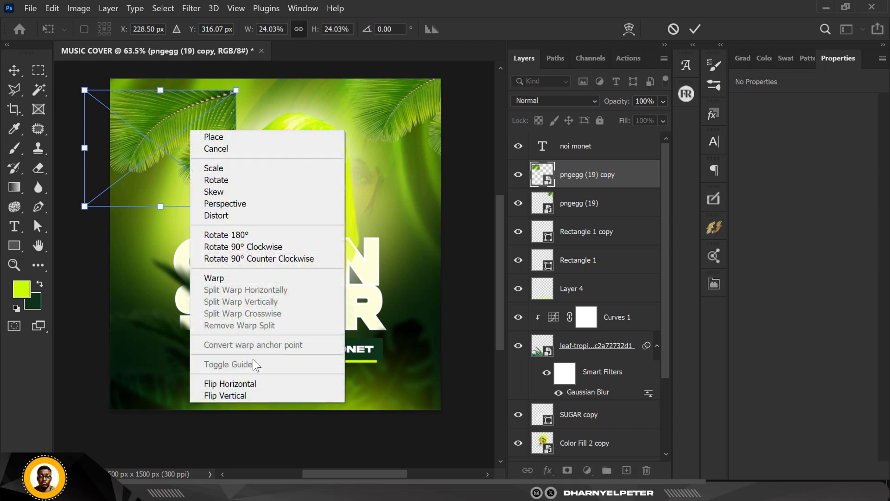
{"action": "left_click", "coordinate": [251, 381]}
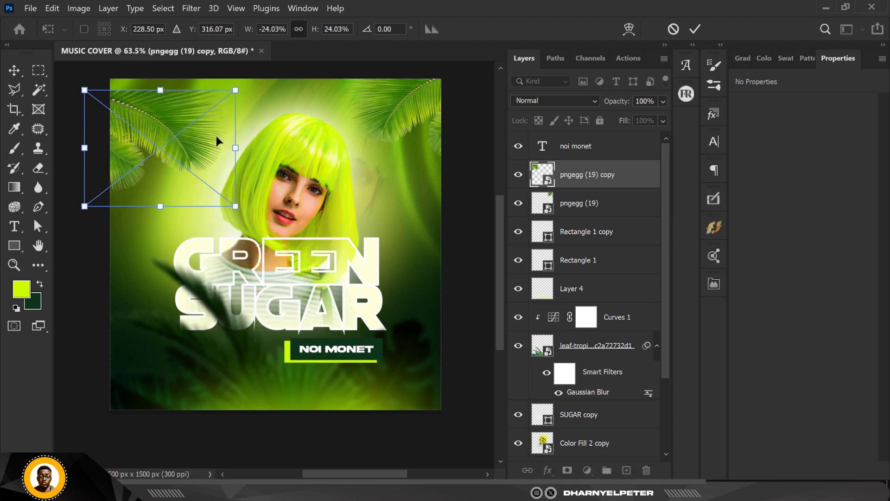
Rotate the flipped palm leaf copy to 139.16° and enlarge it to about 1106 × 1128 px so it fills the canvas's upper-left corner
{"action": "left_click_drag", "start_coordinate": [216, 135], "coordinate": [195, 115]}
{"action": "left_click_drag", "start_coordinate": [63, 73], "coordinate": [227, 94]}
{"action": "left_click_drag", "start_coordinate": [194, 142], "coordinate": [160, 147]}
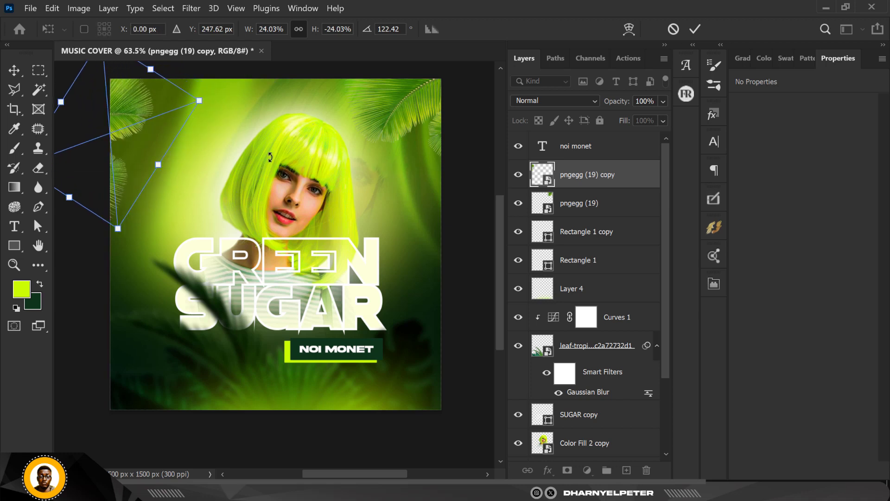
{"action": "left_click_drag", "start_coordinate": [270, 158], "coordinate": [279, 213]}
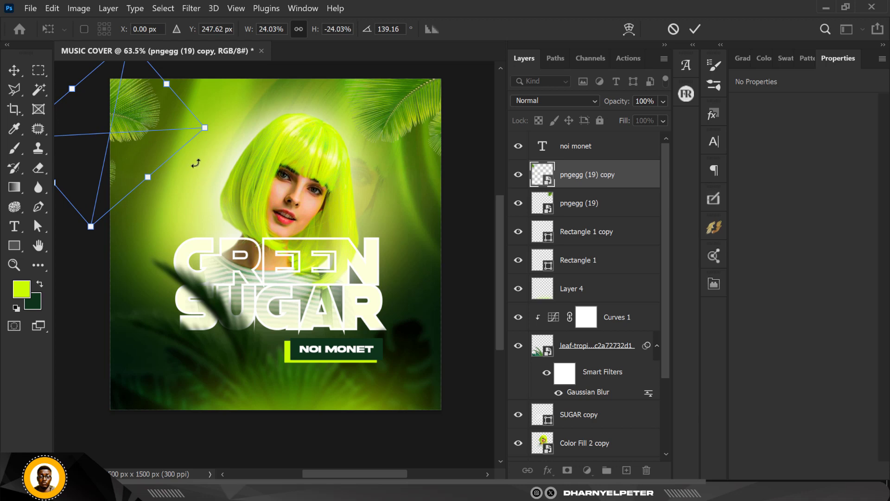
{"action": "left_click_drag", "start_coordinate": [208, 127], "coordinate": [300, 186]}
{"action": "key", "text": "Return"}
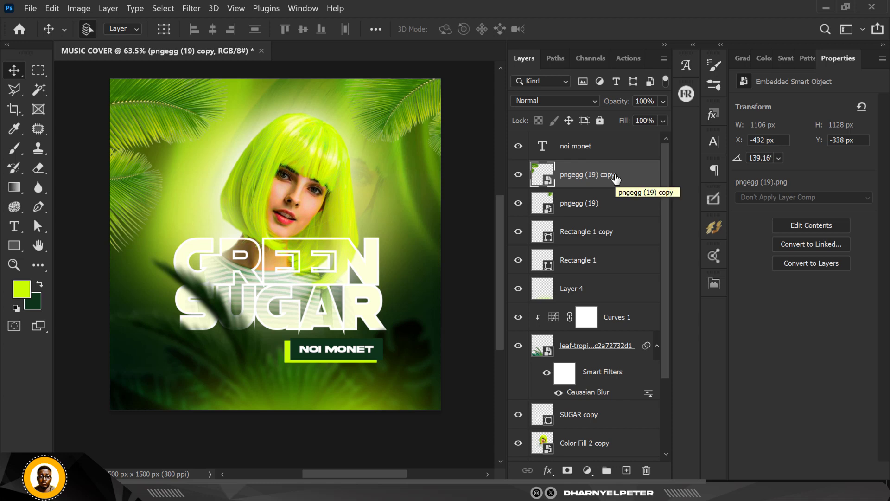
Group the pngegg (19) layer and its copy, and name the group PALM
{"action": "left_click", "coordinate": [624, 209], "text": "shift"}
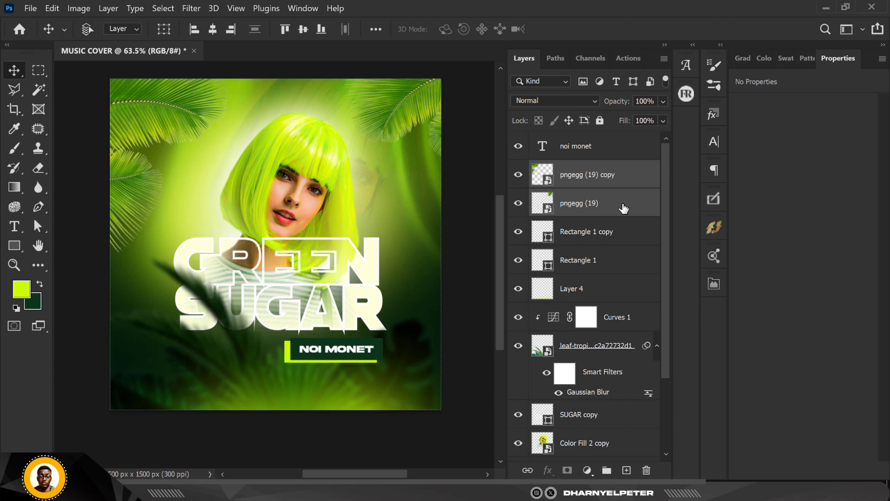
{"action": "key", "text": "ctrl+g"}
{"action": "double_click", "coordinate": [573, 168]}
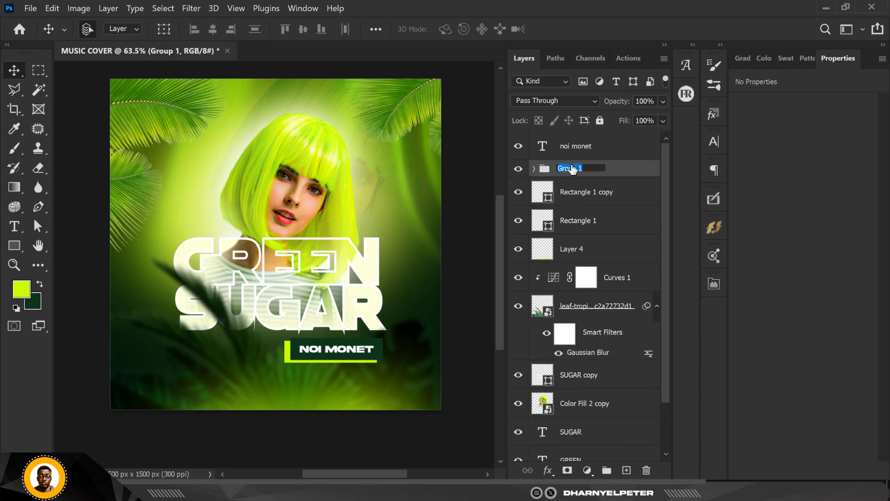
{"action": "type", "text": "PALM"}
{"action": "key", "text": "Return"}
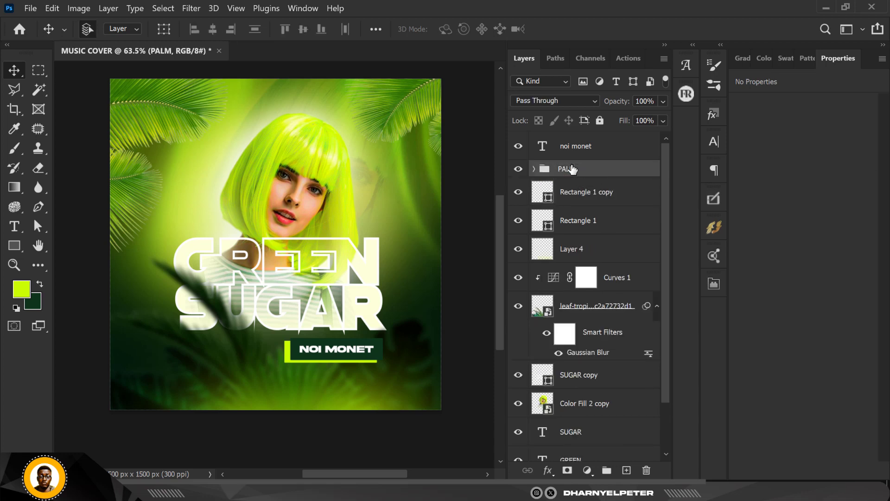
Add a Curves adjustment clipped to the PALM group and darken it with a point at input 166, output 123
{"action": "left_click", "coordinate": [587, 471]}
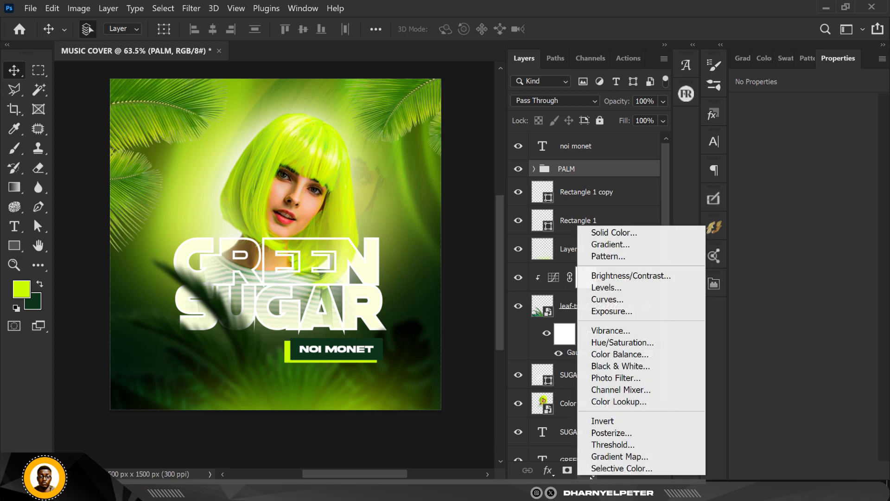
{"action": "left_click", "coordinate": [619, 300]}
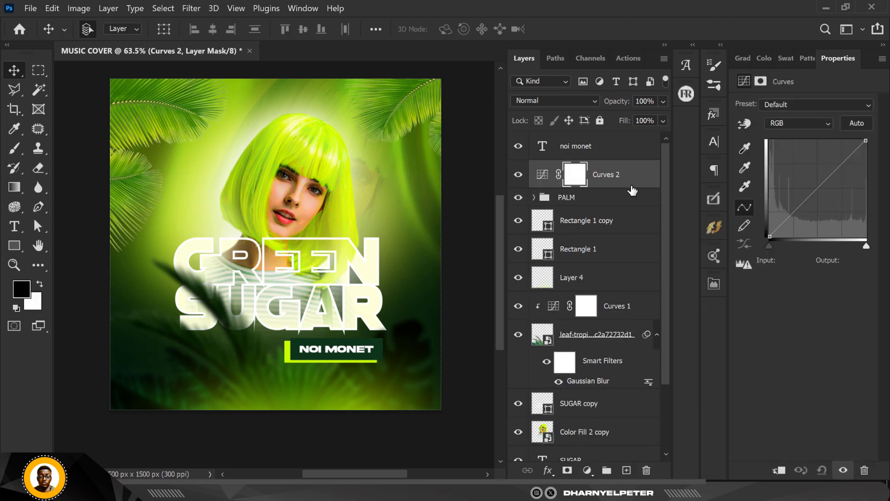
{"action": "right_click", "coordinate": [638, 185]}
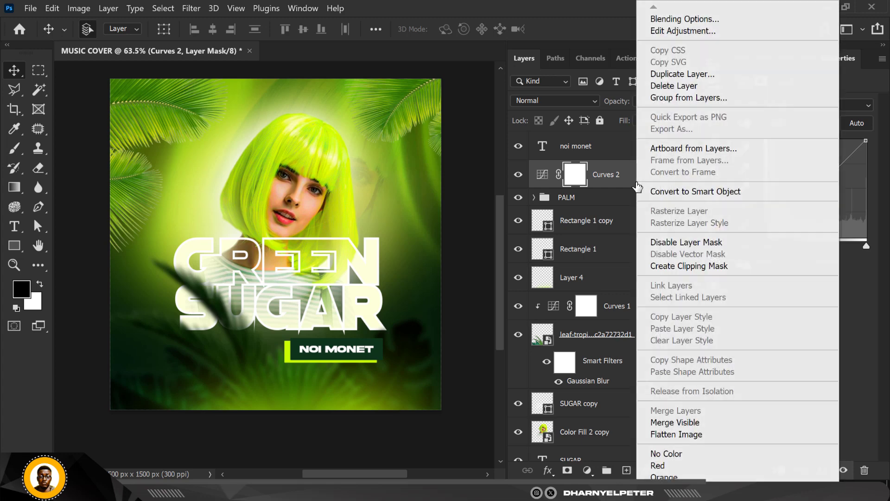
{"action": "left_click", "coordinate": [691, 267]}
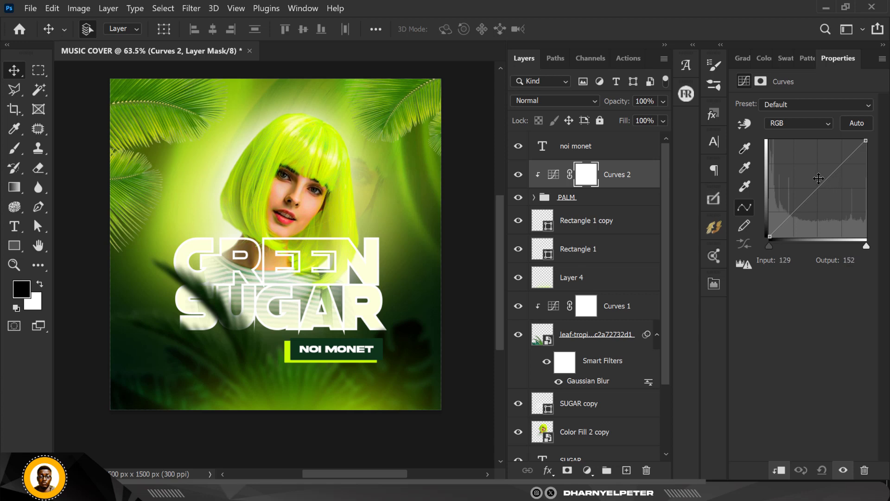
{"action": "left_click_drag", "start_coordinate": [825, 180], "coordinate": [833, 190]}
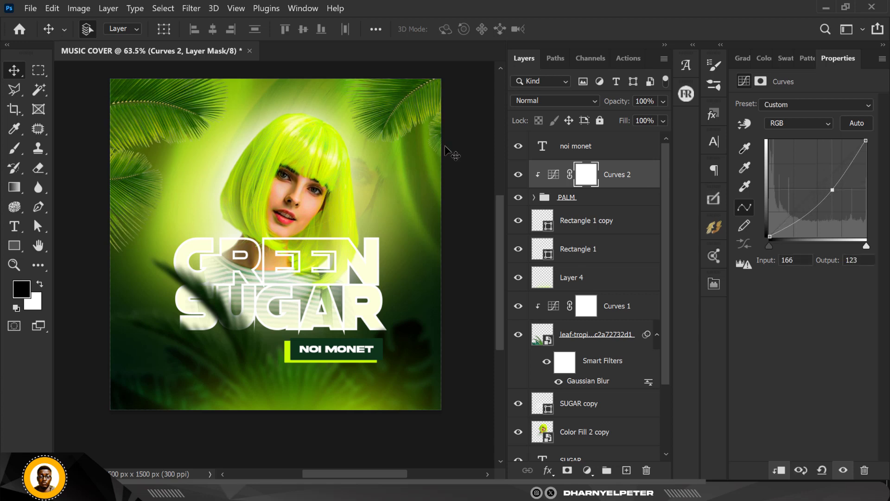
Convert the PALM group to a smart object
{"action": "left_click", "coordinate": [592, 202]}
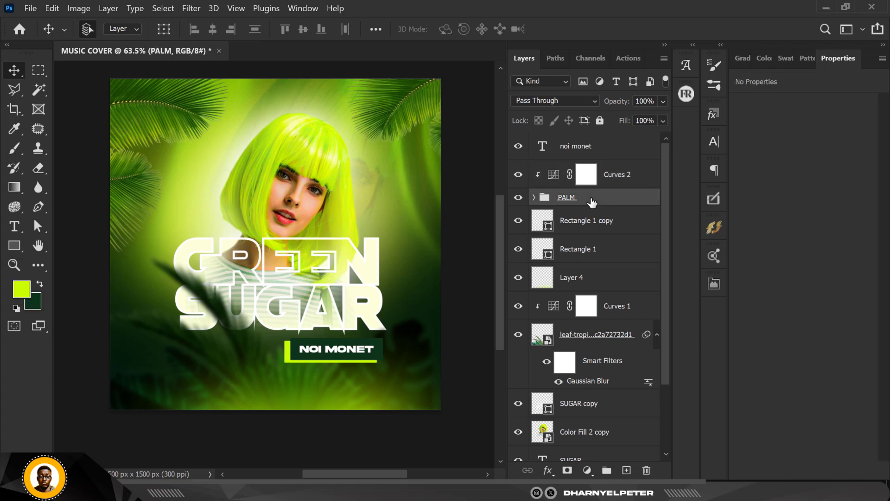
{"action": "right_click", "coordinate": [592, 202]}
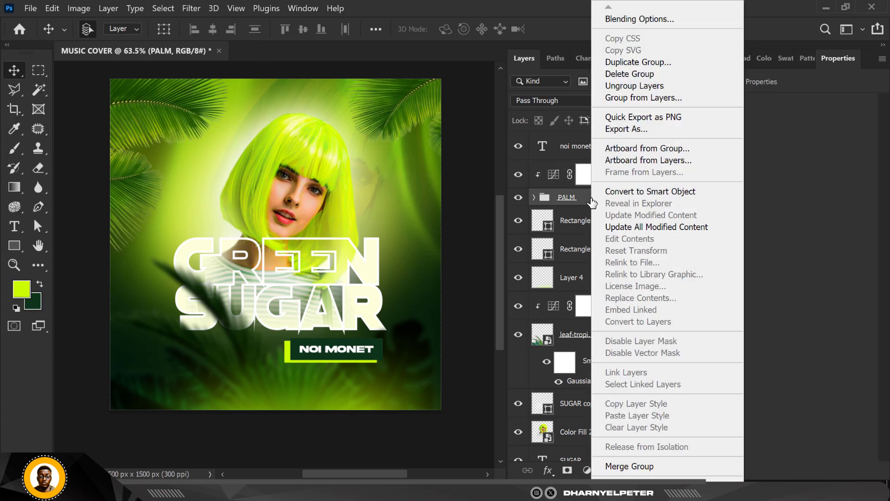
{"action": "left_click", "coordinate": [631, 197]}
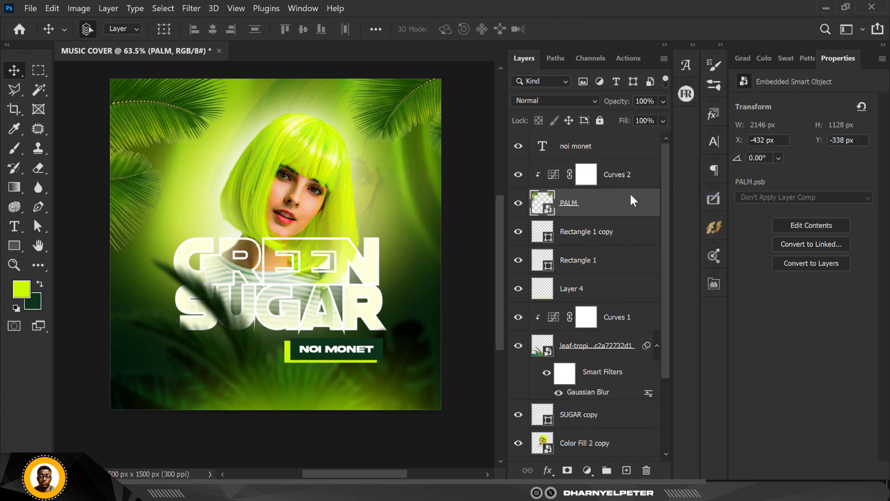
Apply a Motion Blur filter to the PALM layer with an angle of -45° and a distance of 12 pixels
{"action": "left_click", "coordinate": [191, 8]}
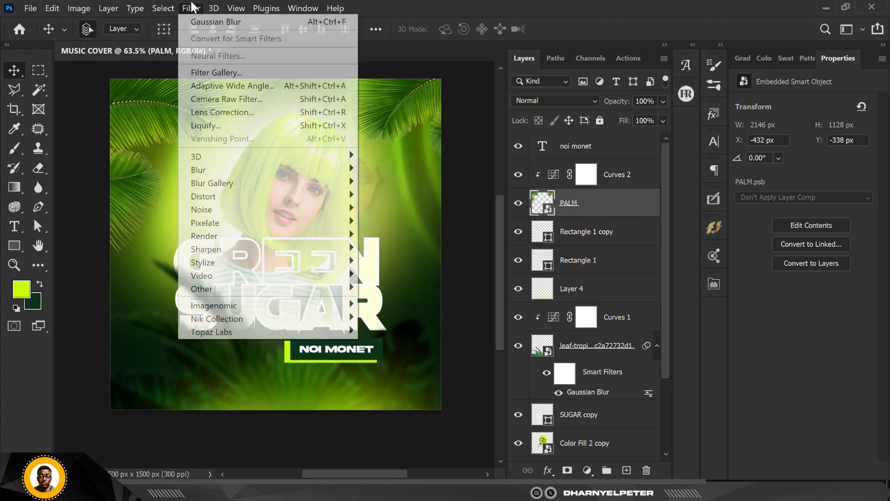
{"action": "mouse_move", "coordinate": [223, 170]}
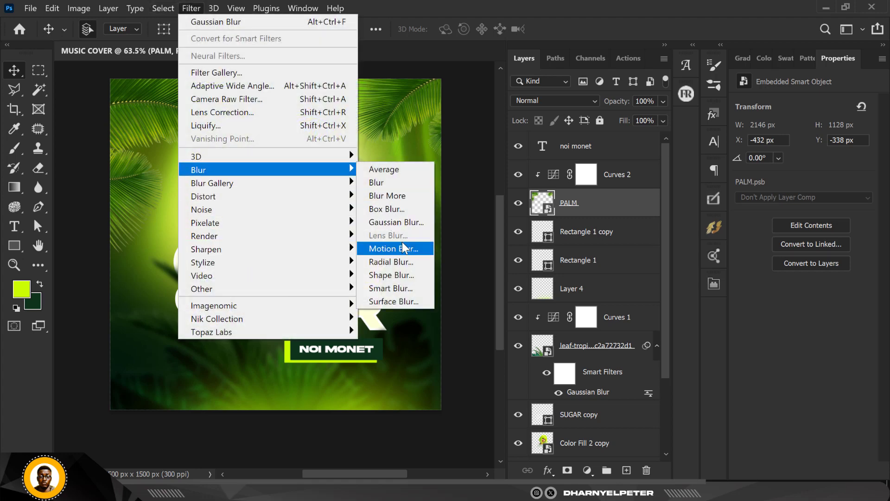
{"action": "left_click", "coordinate": [403, 246]}
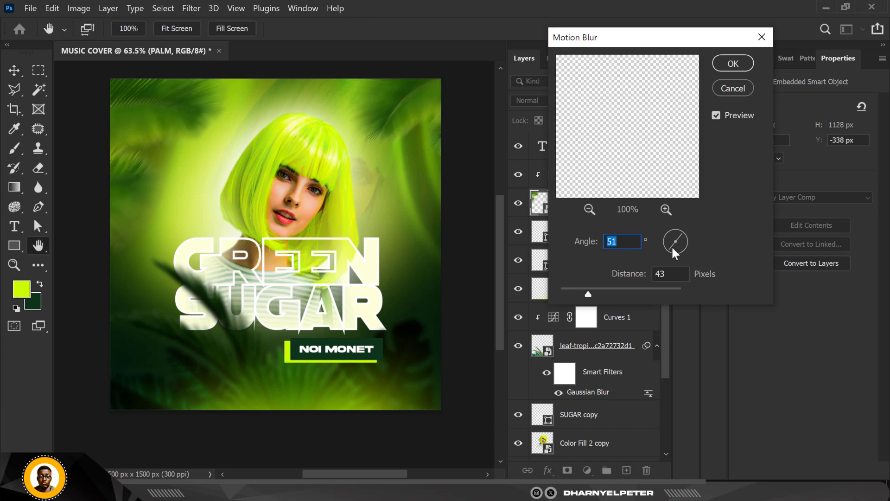
{"action": "left_click_drag", "start_coordinate": [671, 246], "coordinate": [681, 247]}
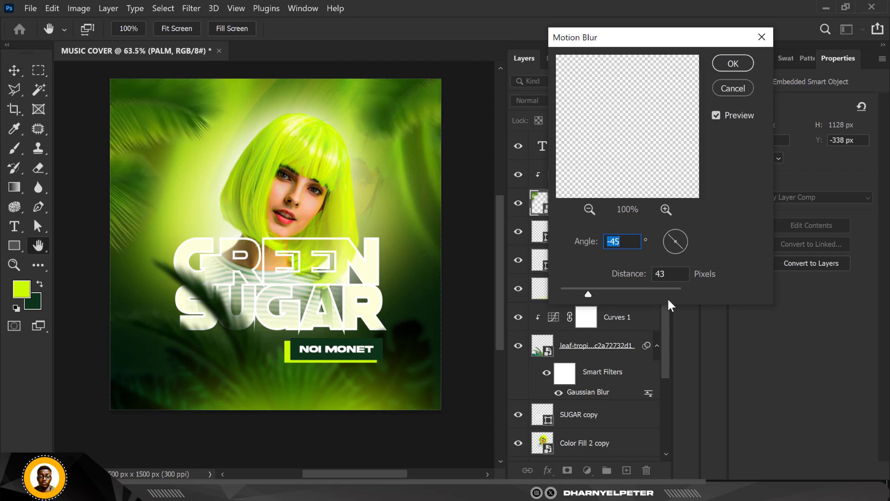
{"action": "left_click_drag", "start_coordinate": [588, 293], "coordinate": [567, 289]}
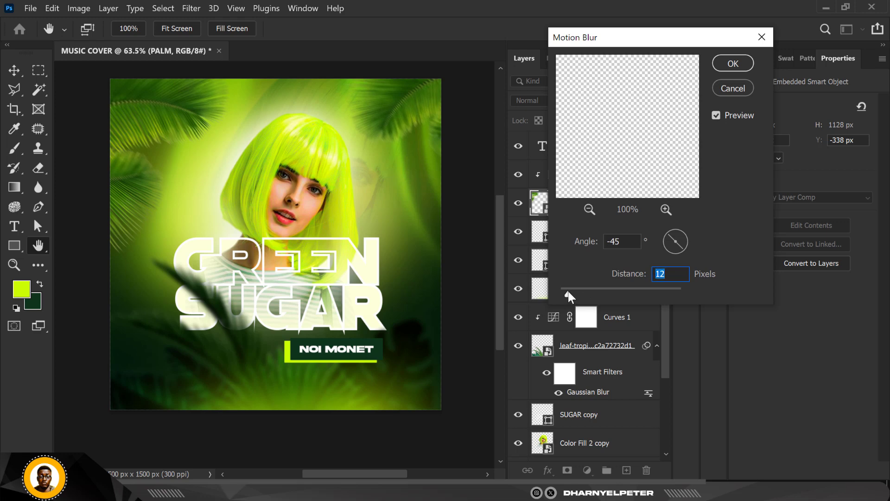
{"action": "left_click", "coordinate": [737, 63]}
Darken the palm leaves further by lowering the Curves 2 midpoint to input 166, output 97
{"action": "left_click", "coordinate": [586, 174]}
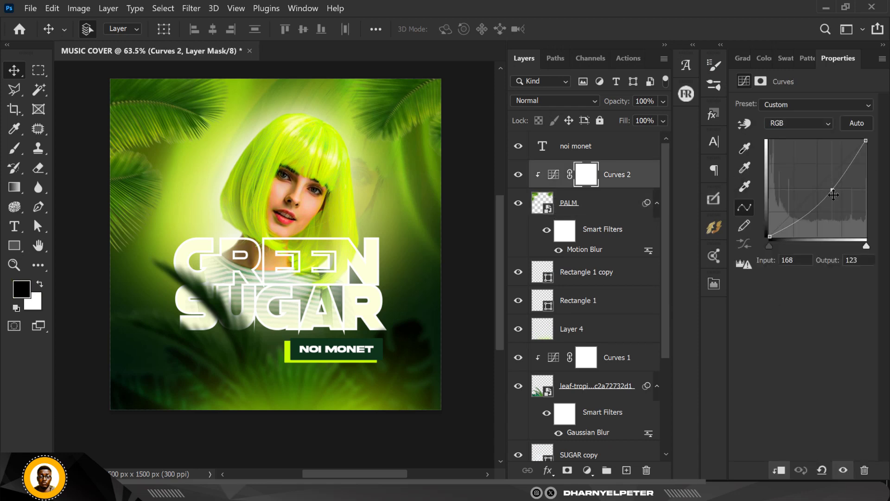
{"action": "mouse_move", "coordinate": [832, 191]}
{"action": "left_mouse_down"}
{"action": "mouse_move", "coordinate": [846, 208]}
{"action": "mouse_move", "coordinate": [832, 204]}
{"action": "left_mouse_up"}
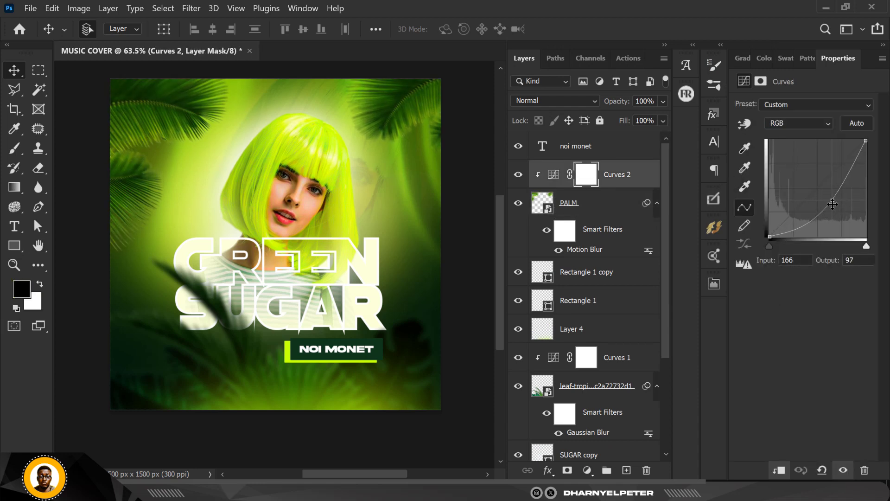
{"action": "left_click", "coordinate": [477, 158]}
{"action": "scroll", "coordinate": [297, 294], "scroll_direction": "down", "scroll_amount": 4}
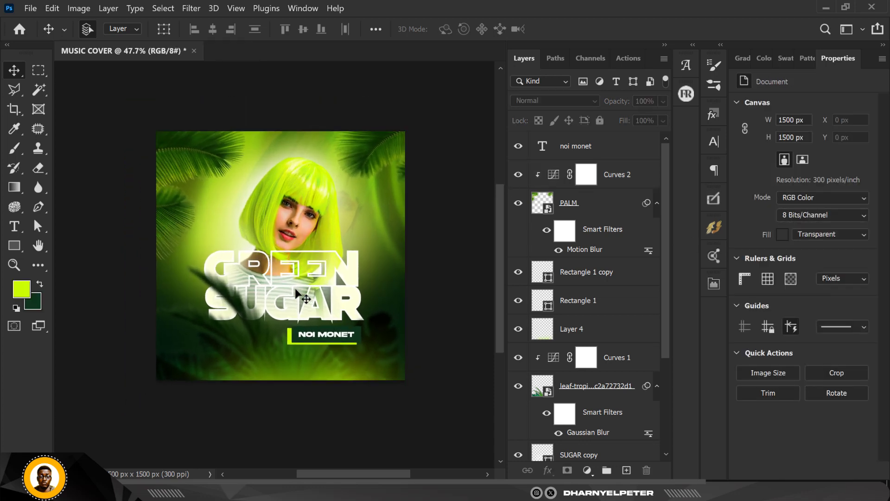
Increase the distance of the PALM layer's Motion Blur to 31 pixels
{"action": "double_click", "coordinate": [585, 250]}
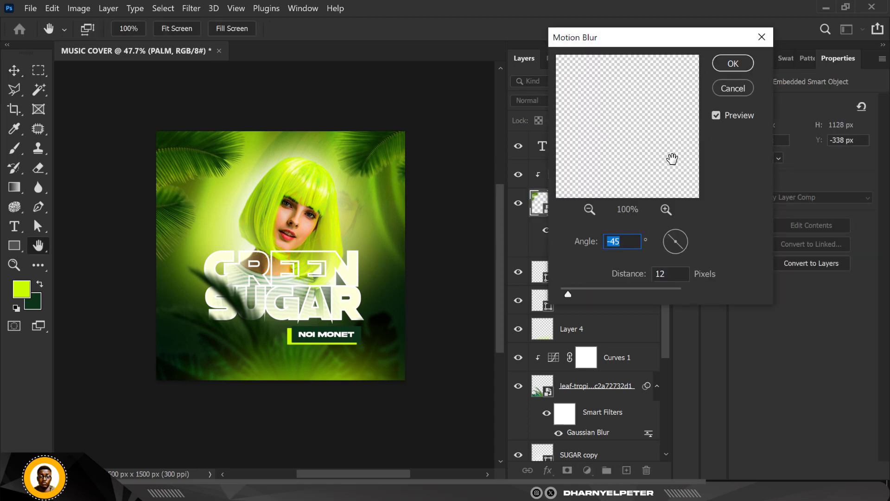
{"action": "left_click_drag", "start_coordinate": [569, 294], "coordinate": [581, 294]}
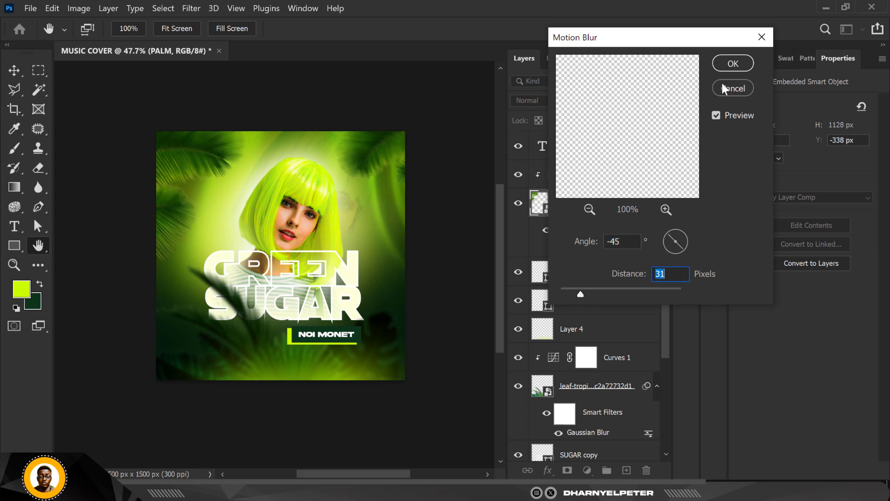
{"action": "left_click", "coordinate": [736, 64]}
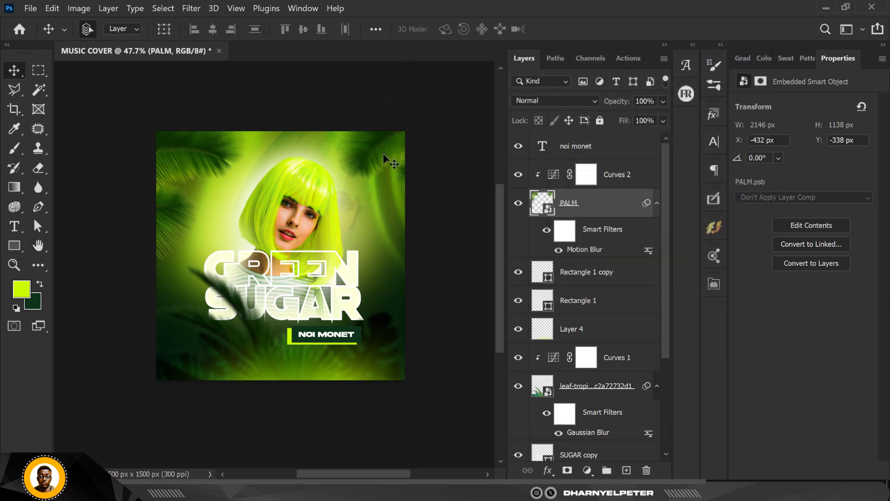
{"action": "scroll", "coordinate": [383, 154], "scroll_direction": "up", "scroll_amount": 1}
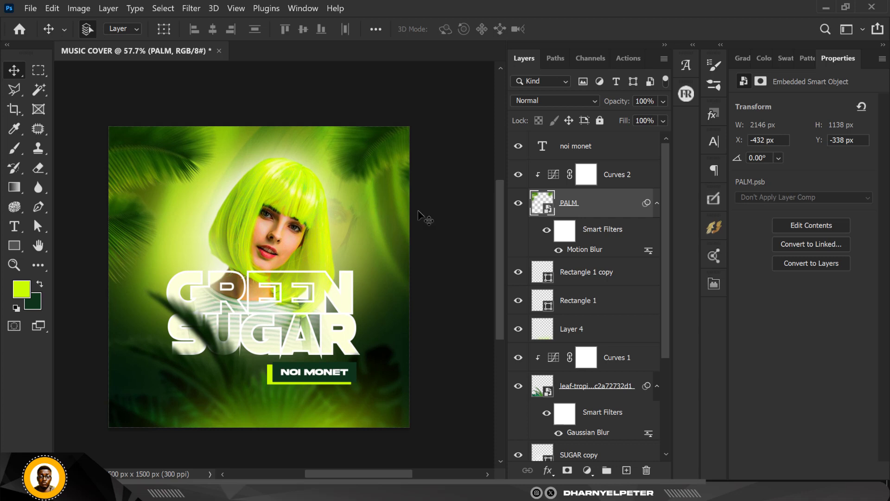
Lower the white point of the Curves 2 adjustment above the PALM layer to an output of 220
{"action": "left_click", "coordinate": [555, 179]}
{"action": "left_click", "coordinate": [595, 180]}
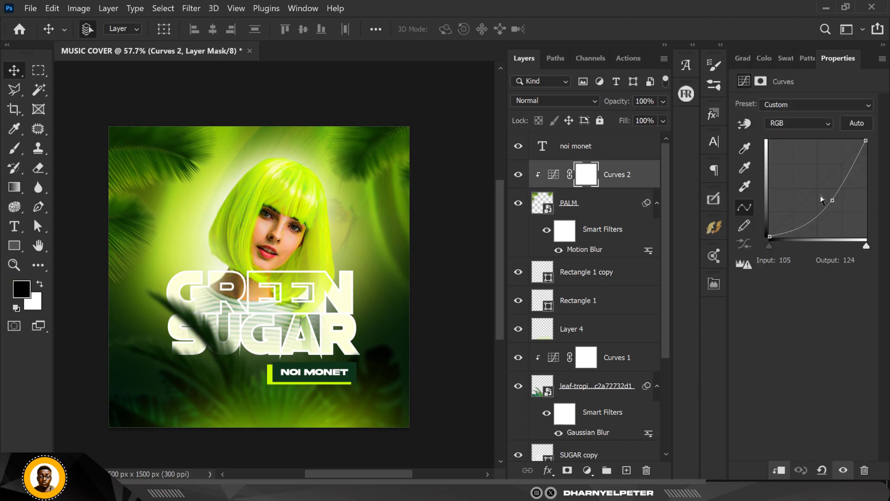
{"action": "left_click_drag", "start_coordinate": [861, 140], "coordinate": [876, 154]}
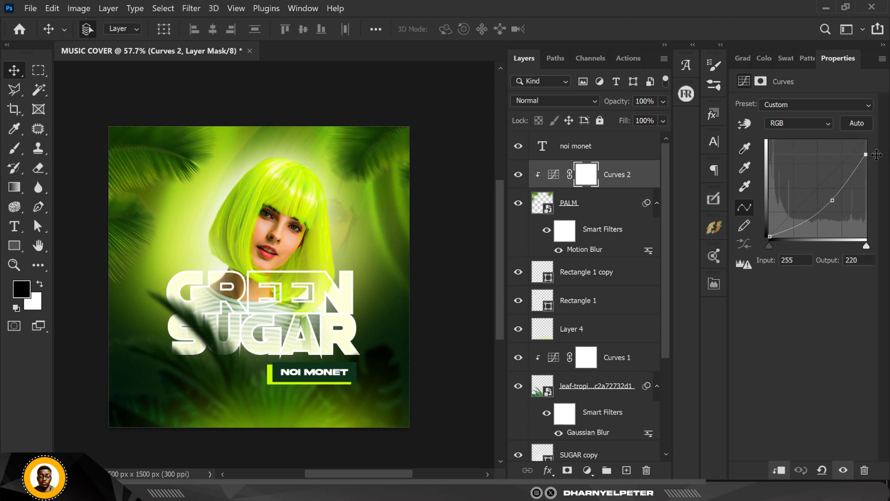
{"action": "left_click", "coordinate": [476, 138]}
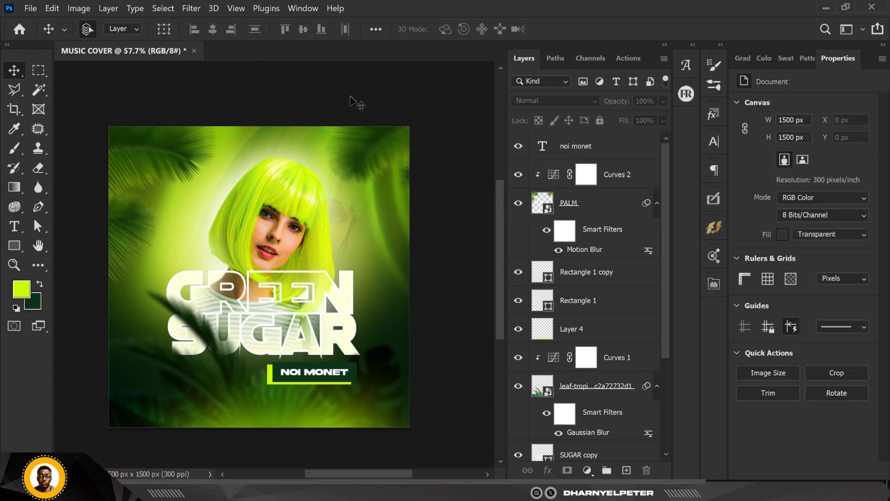
Select the dark green rectangle behind the NOI MONET text
{"action": "scroll", "coordinate": [351, 93], "scroll_direction": "up", "scroll_amount": 2}
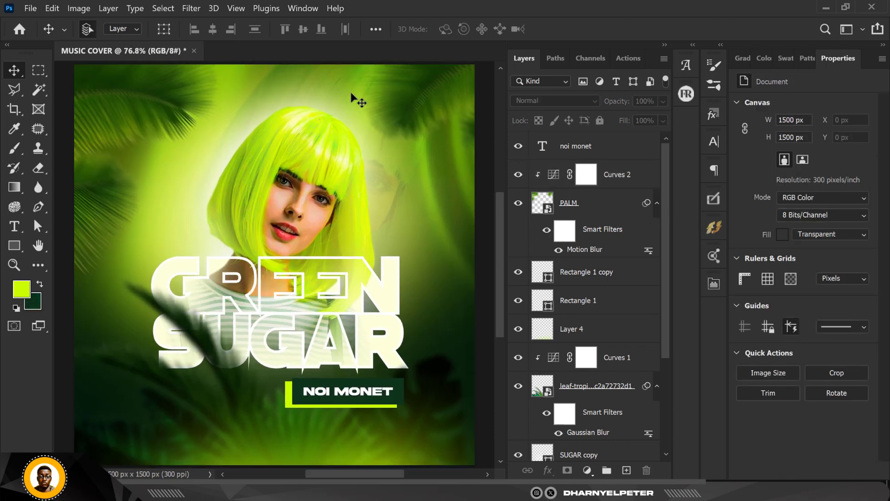
{"action": "scroll", "coordinate": [285, 239], "scroll_direction": "down", "scroll_amount": 1}
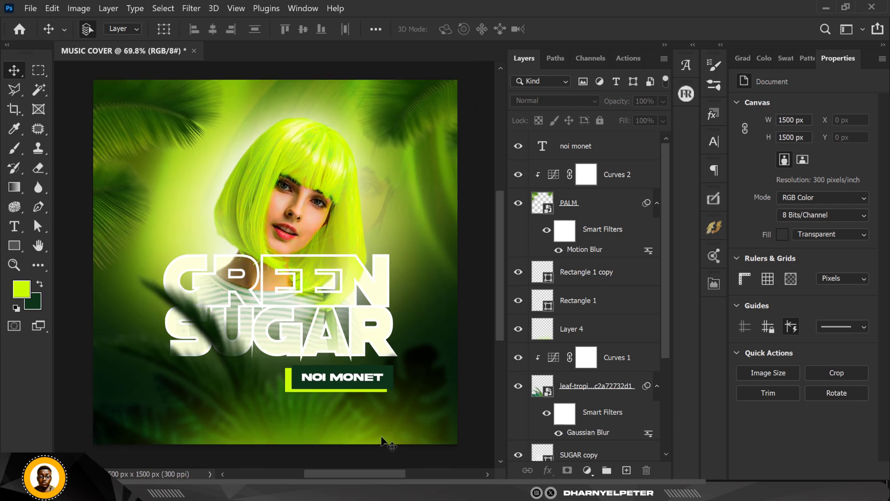
{"action": "left_click", "coordinate": [385, 387]}
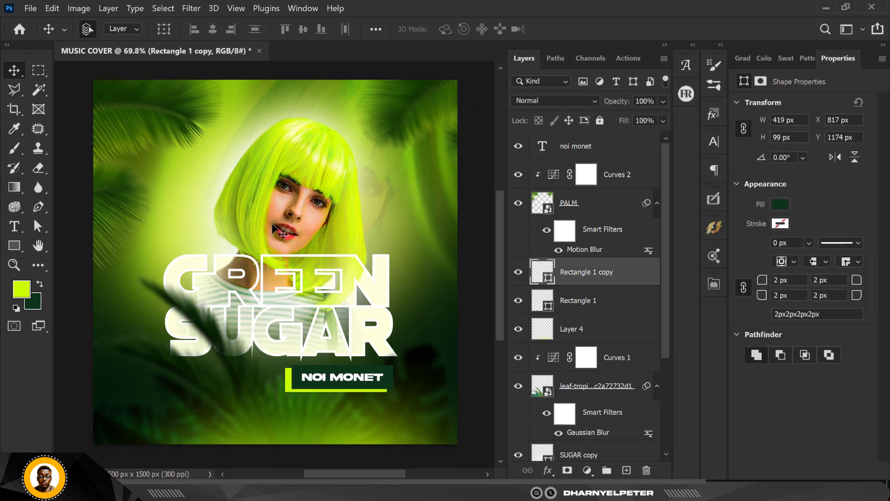